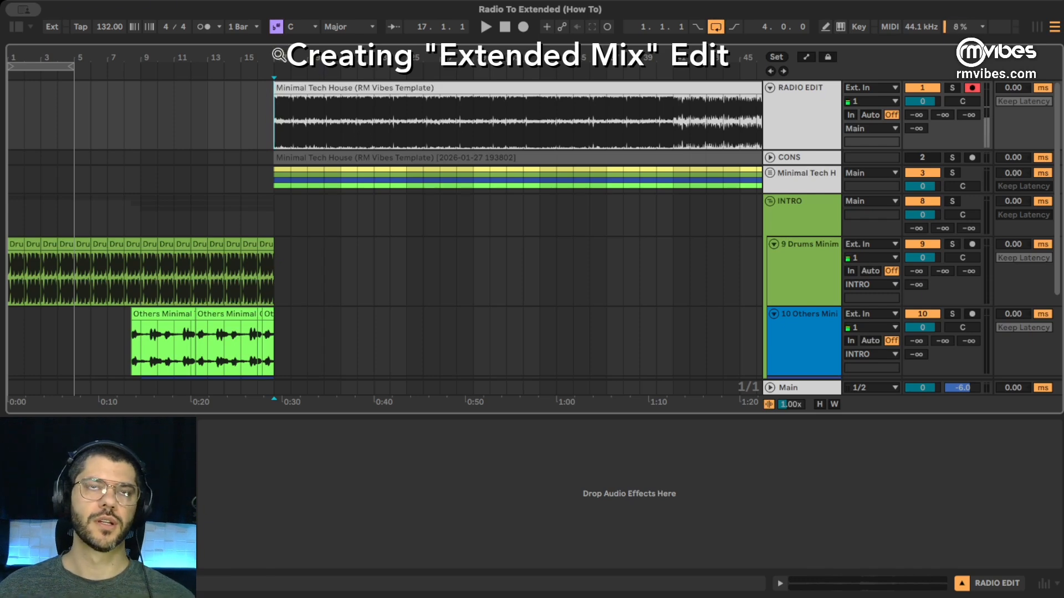
Step: Solo the RADIO EDIT track and play its clip from bar 17
drag(280, 54, 311, 61)
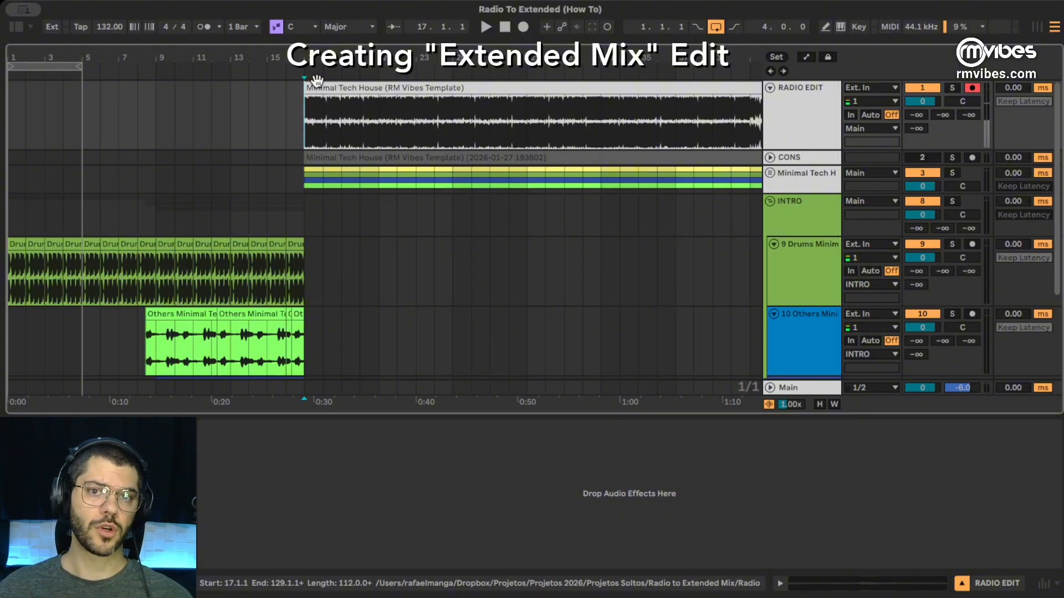
drag(322, 51, 271, 60)
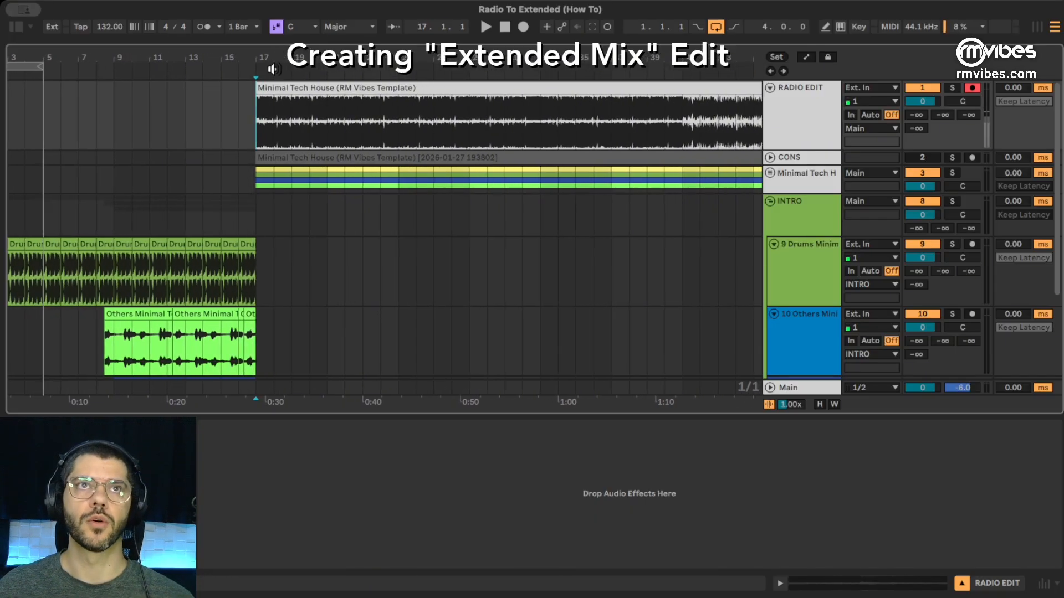
click(753, 152)
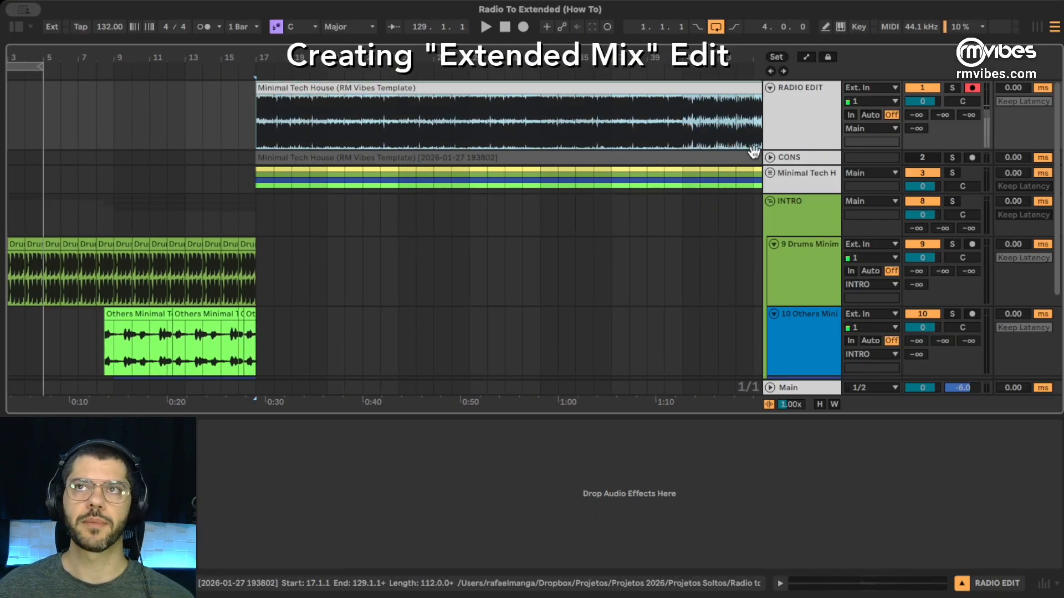
click(954, 89)
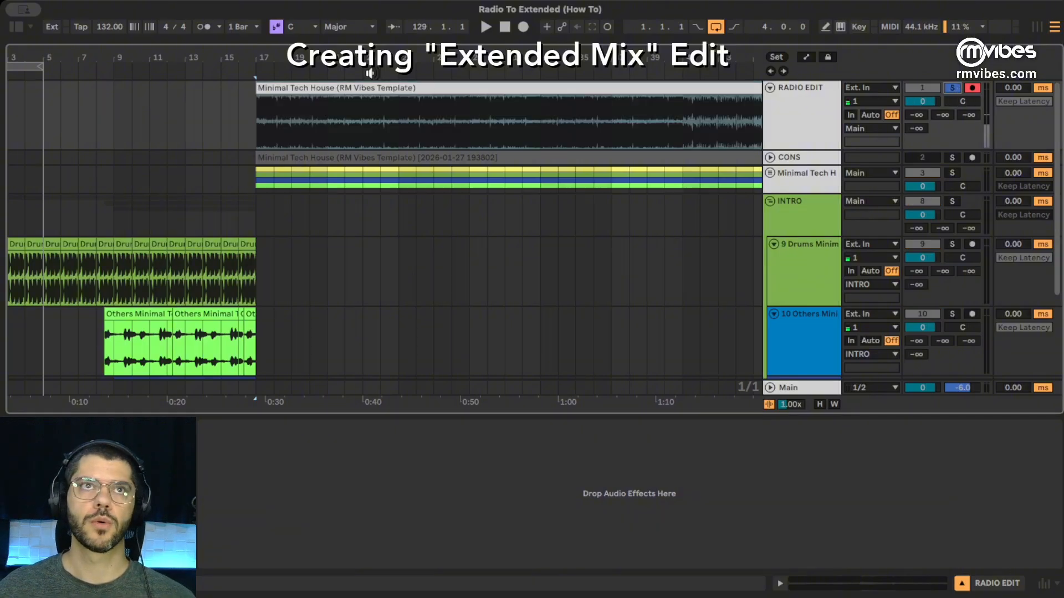
drag(271, 53, 318, 46)
key(space)
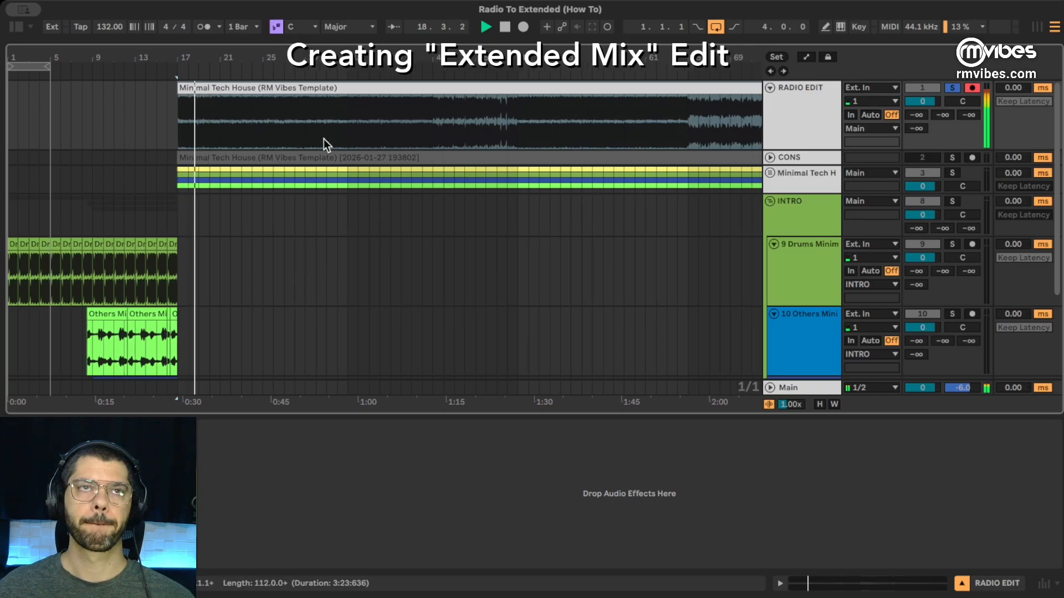
key(space)
Step: Extend the RADIO EDIT clip's start to bar 1 to play its hidden intro, and trim it back to bar 17
drag(150, 55, 2, 79)
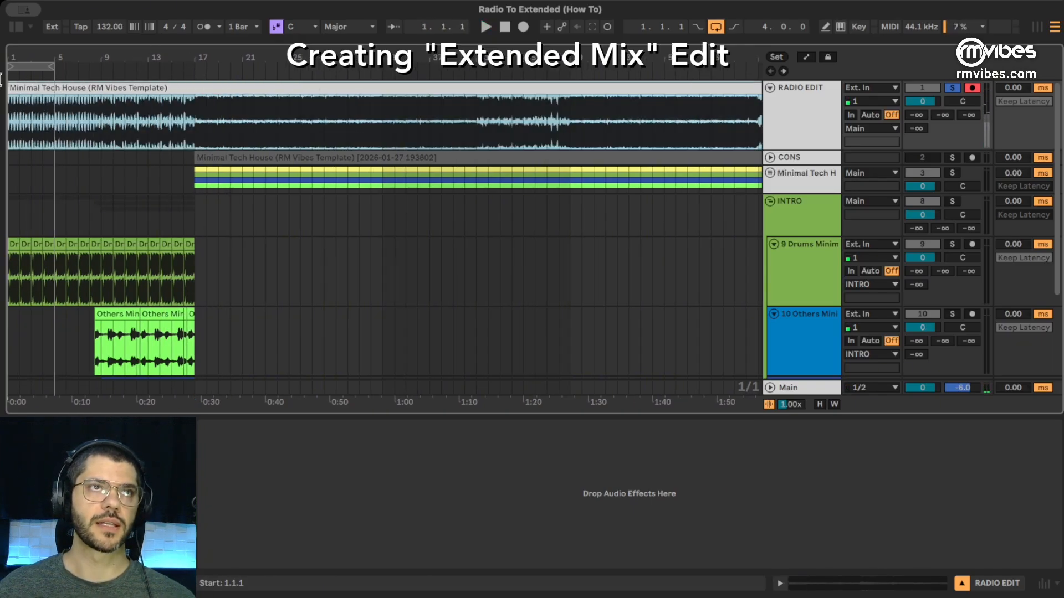
key(space)
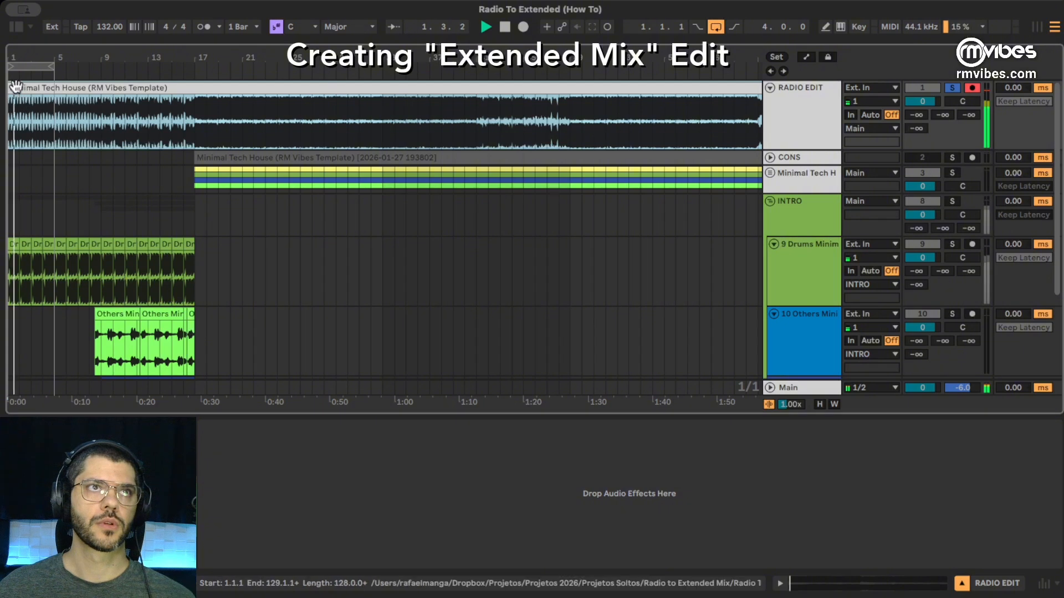
key(space)
drag(13, 87, 195, 87)
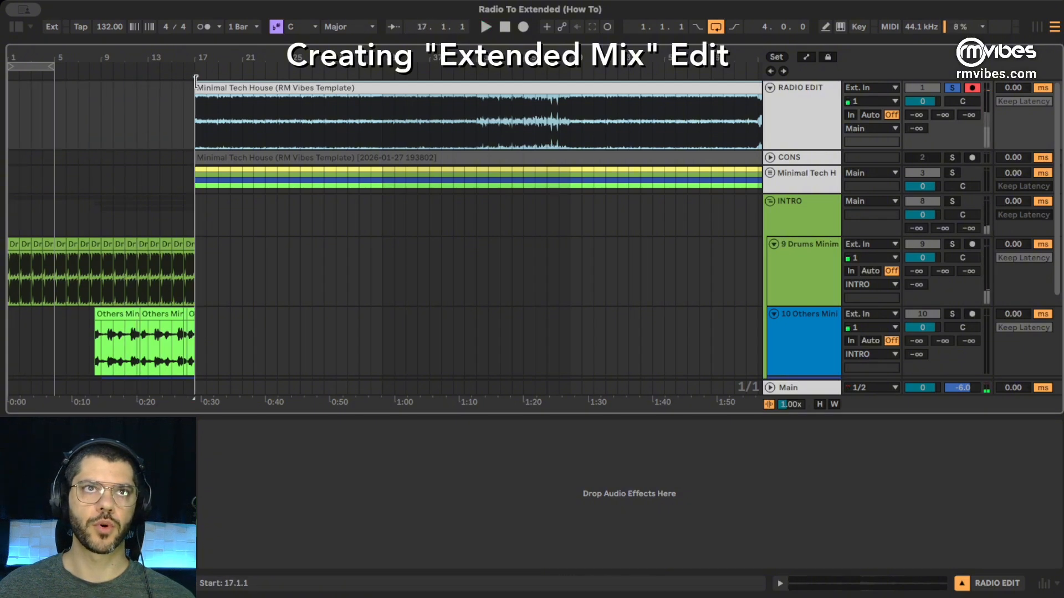
Step: Play the opening of the trimmed RADIO EDIT clip from its start at bar 17
click(194, 105)
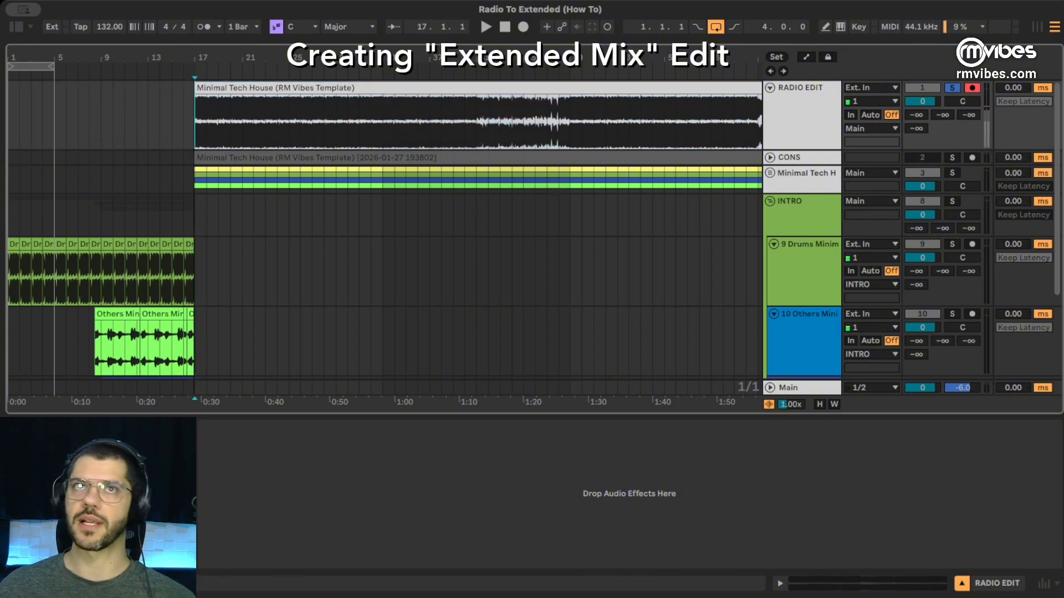
drag(197, 48, 197, 50)
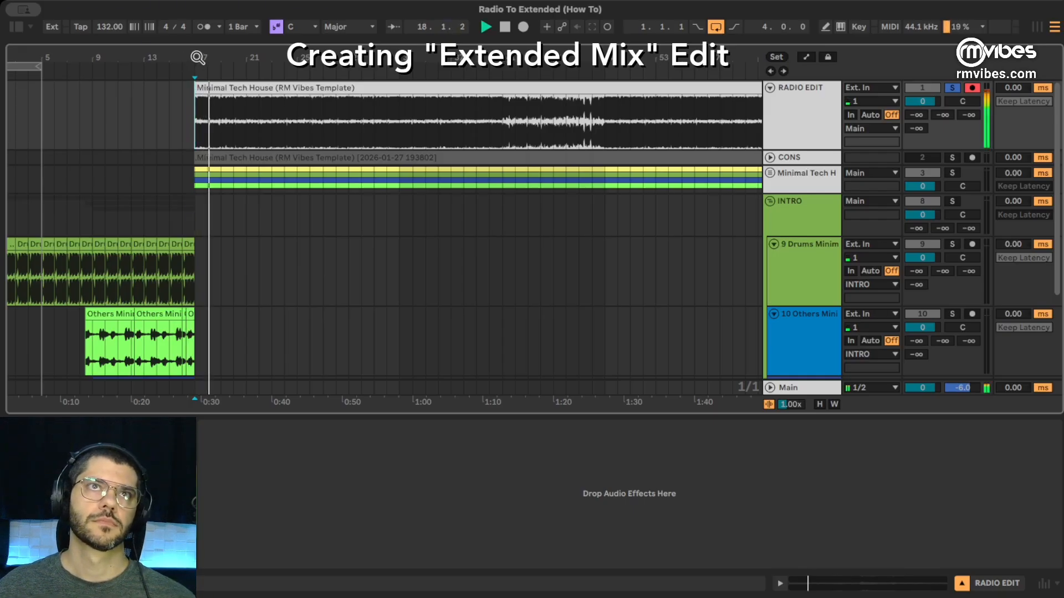
drag(198, 57, 199, 61)
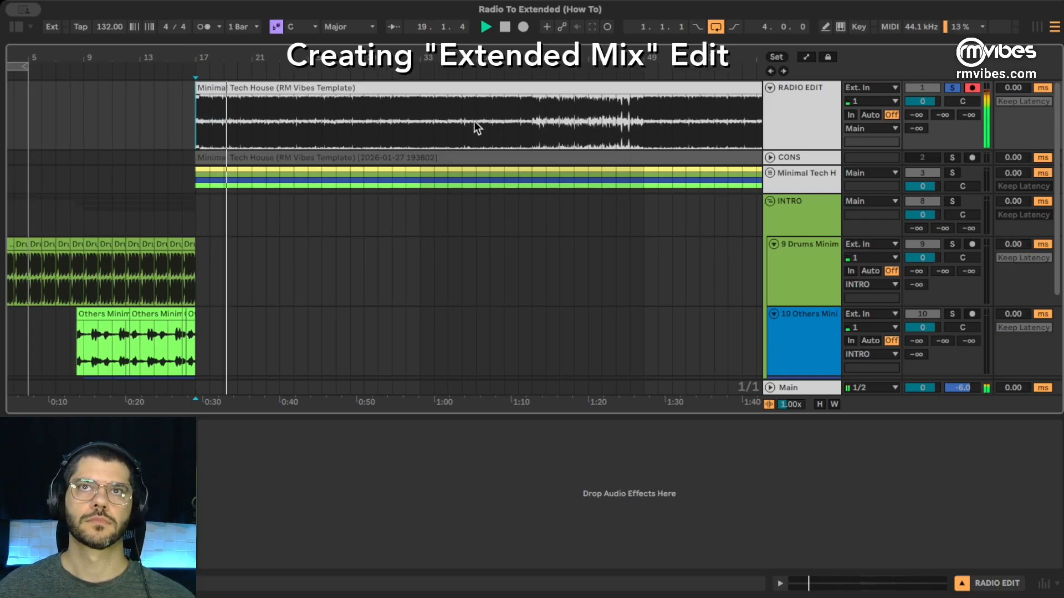
drag(478, 60, 297, 55)
key(space)
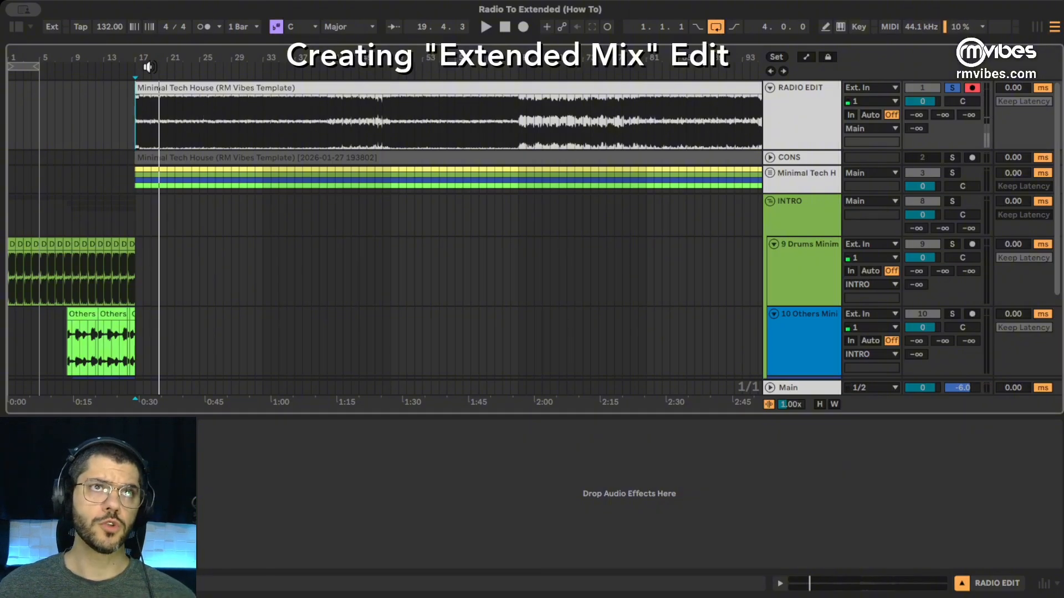
drag(133, 49, 133, 53)
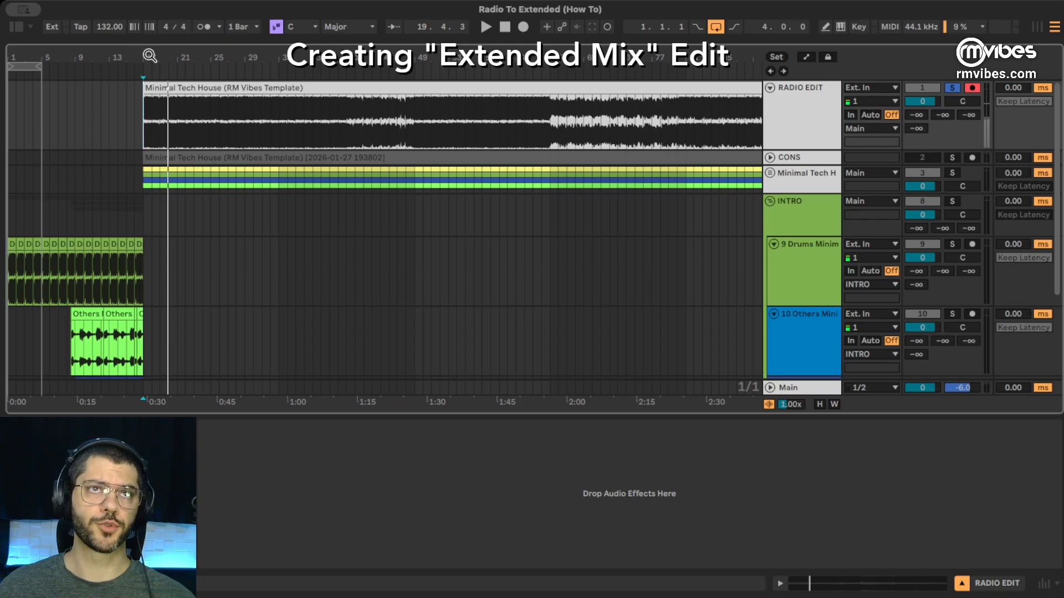
Step: Unfold the CONS track, activate its consolidated clip and solo that track in place of RADIO EDIT
click(770, 157)
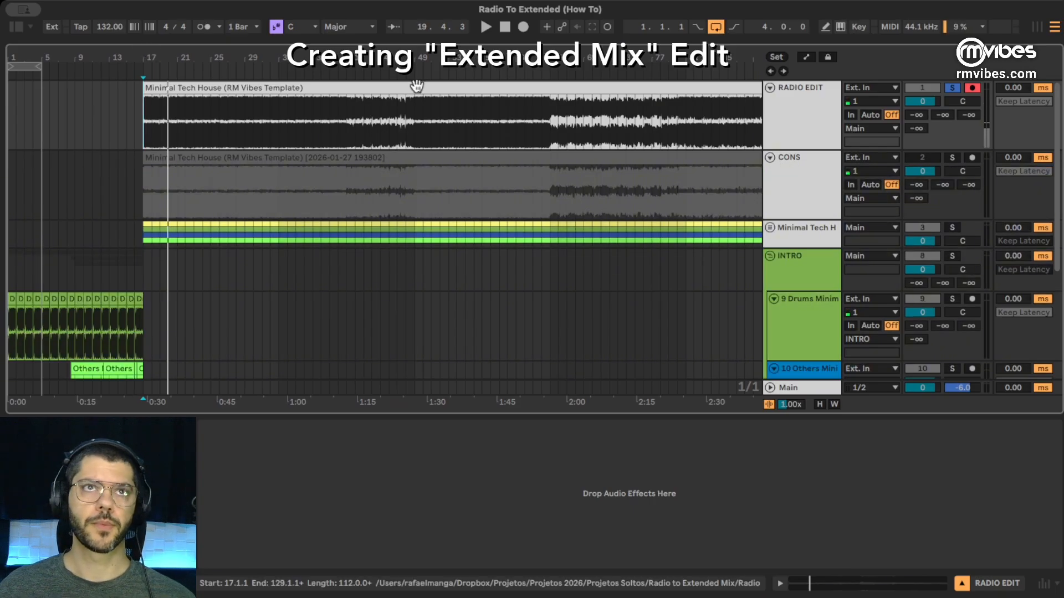
key(minus)
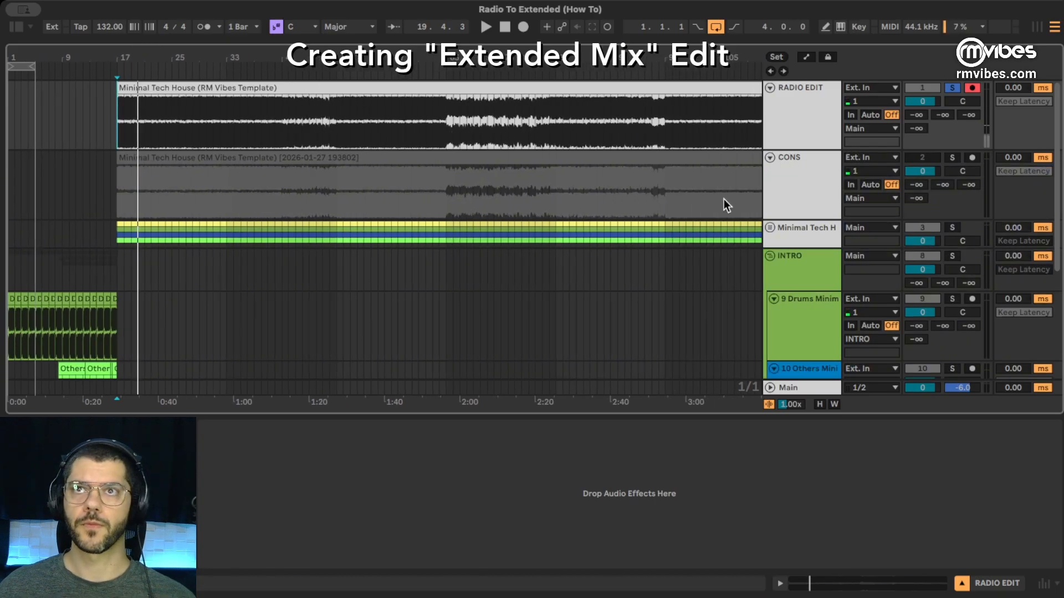
click(379, 159)
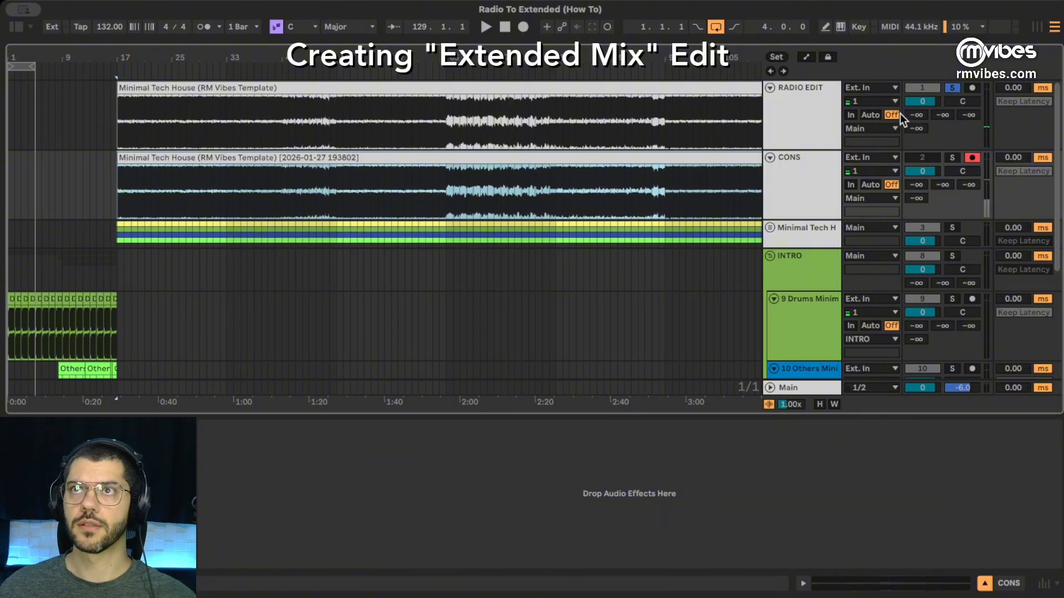
click(952, 159)
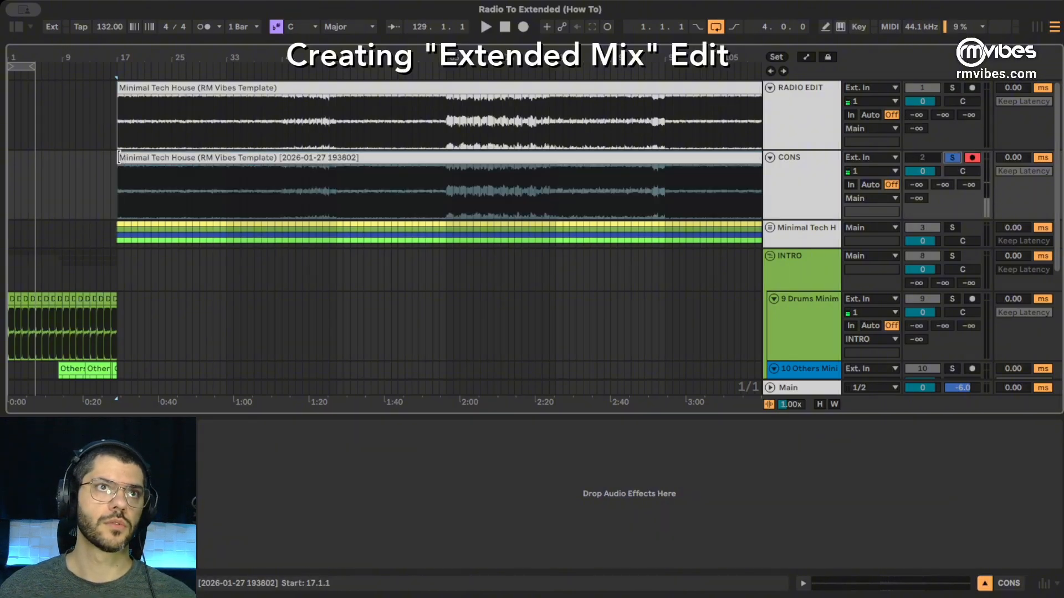
Step: Try to extend the consolidated CONS clip's start from bar 17 back to bar 1
drag(118, 157, 8, 158)
drag(108, 56, 109, 45)
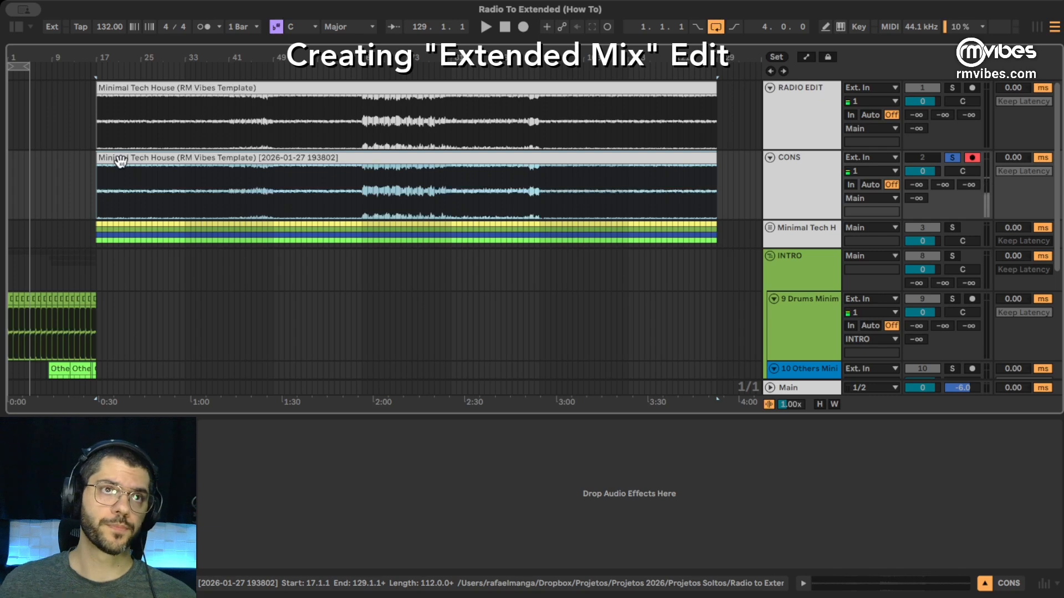
drag(103, 50, 127, 80)
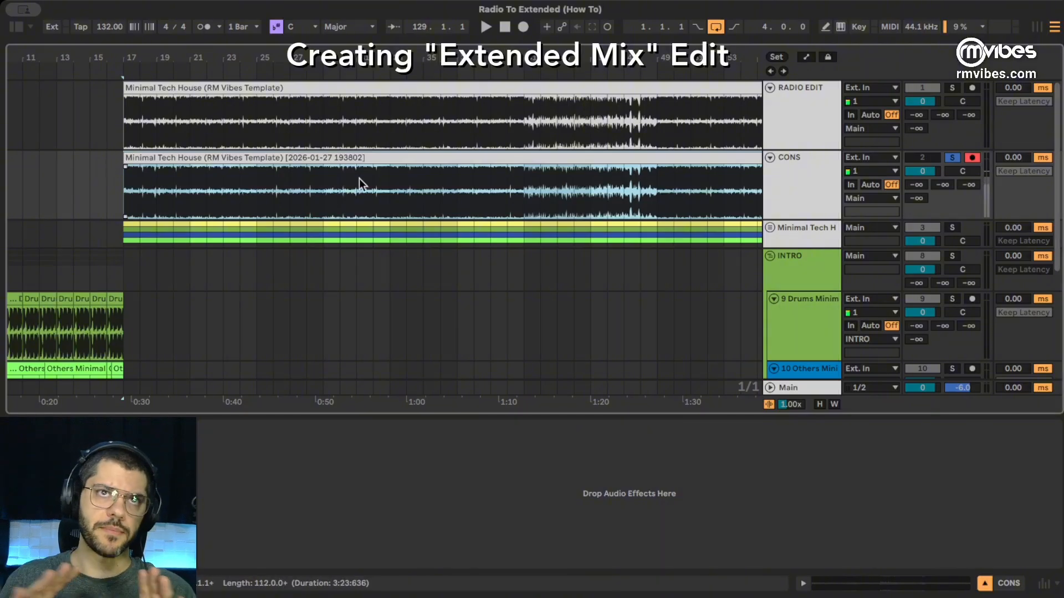
drag(117, 49, 127, 52)
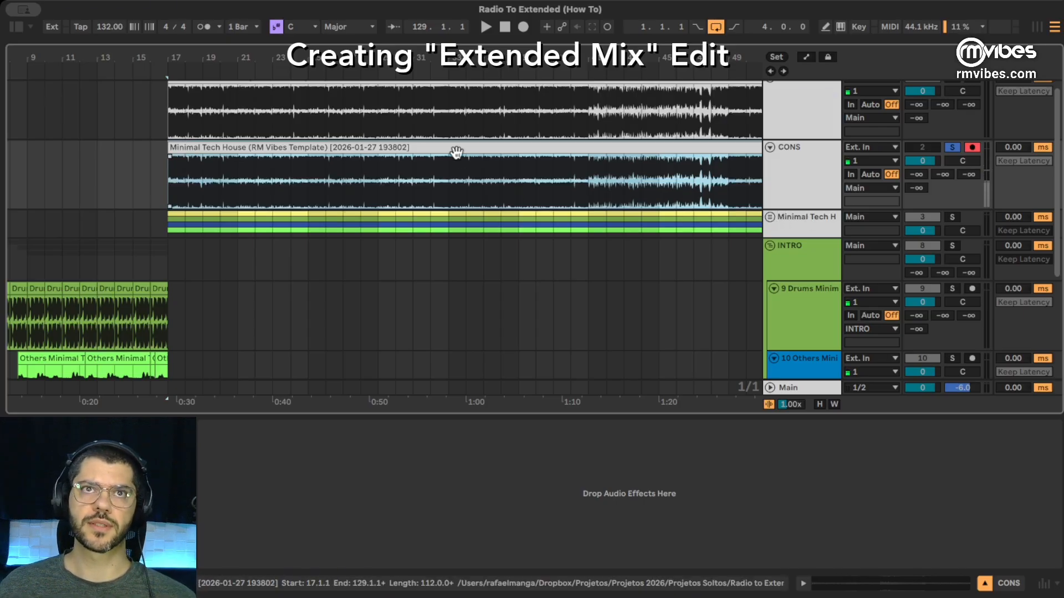
Step: Unfold the Minimal Tech House stem group and play its soloed Drums stem from bar 28
click(774, 214)
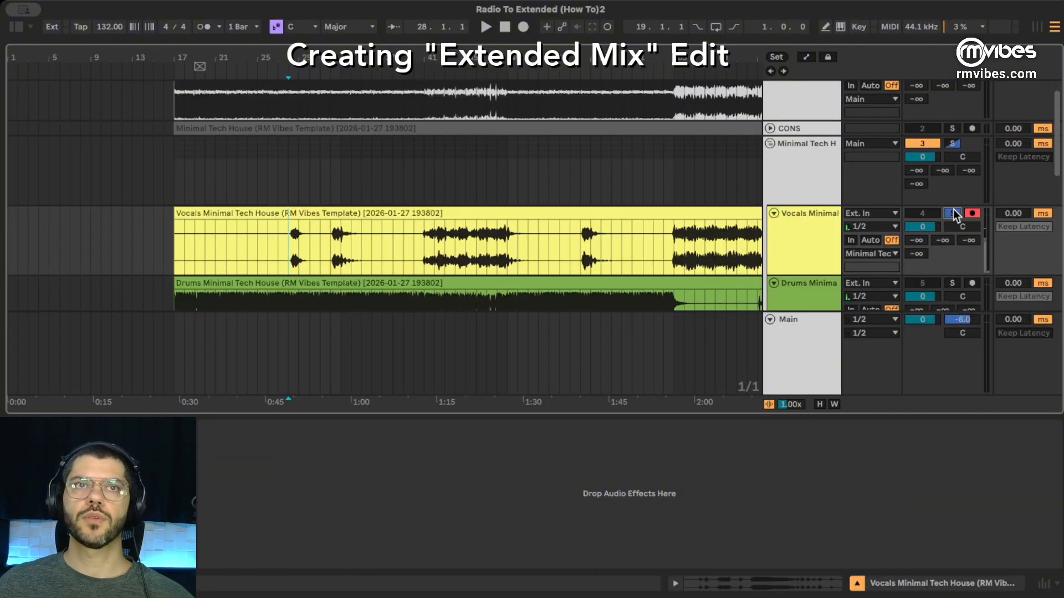
key(space)
scroll(753, 218, down, 5)
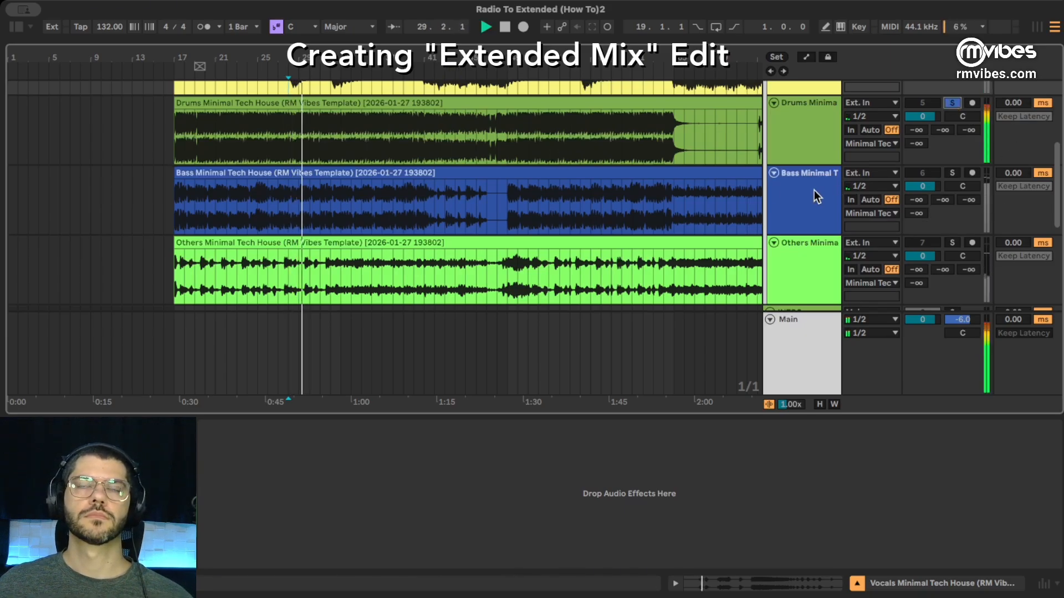
scroll(427, 98, up, 1)
scroll(427, 98, up, 3)
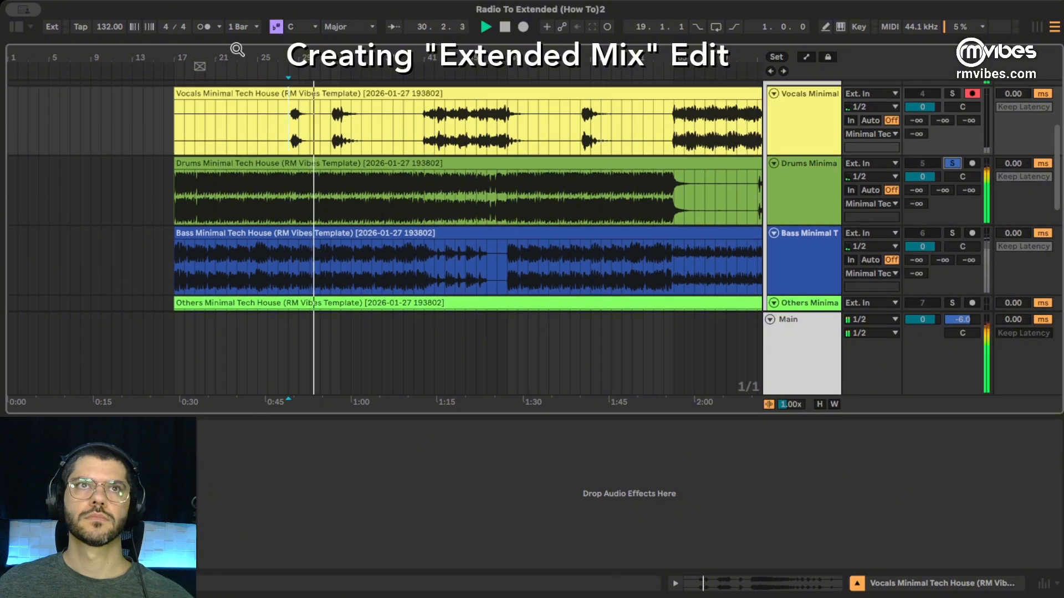
key(space)
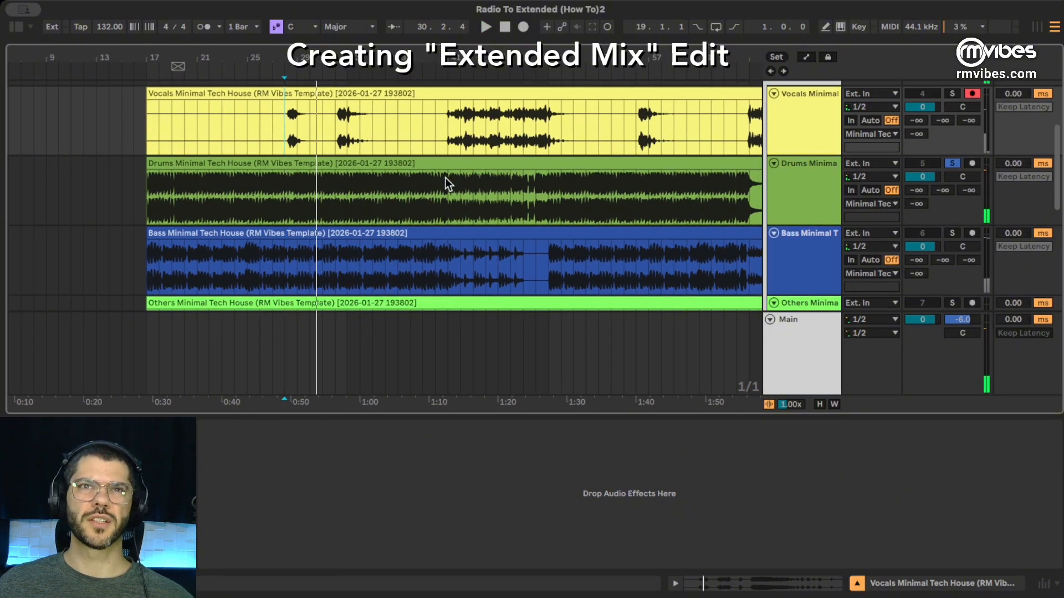
Step: Play the soloed Drums stem from bar 41 to check that section for loop material
click(446, 178)
key(plus)
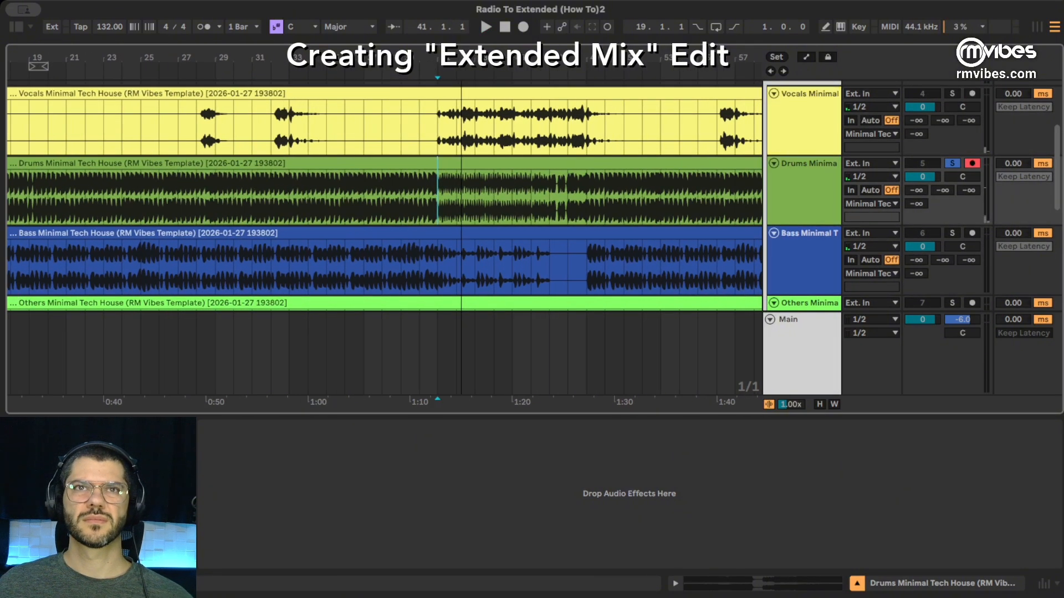
key(minus)
key(space)
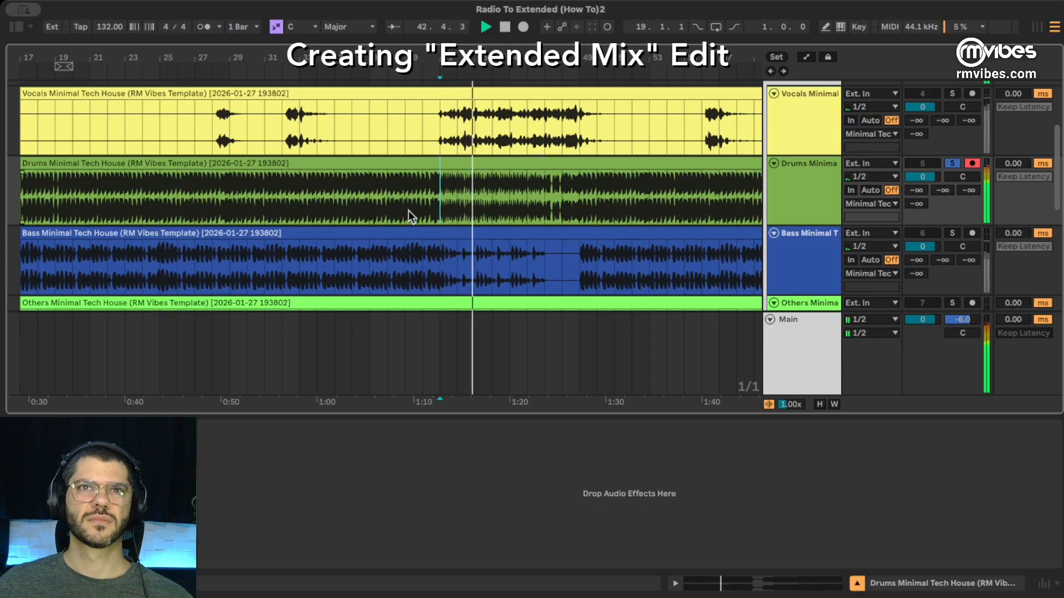
click(299, 261)
key(space)
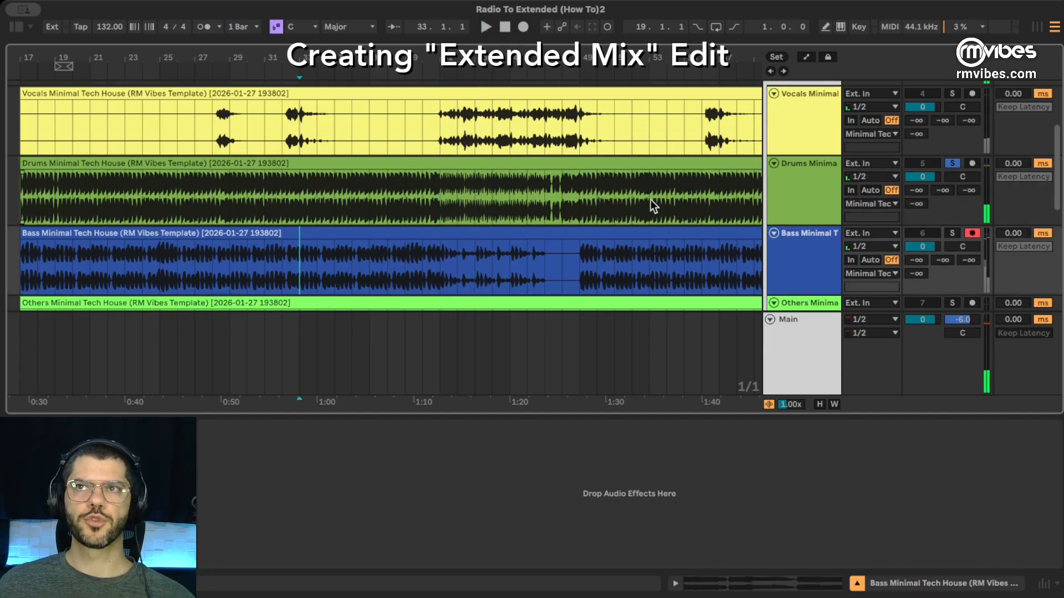
Step: Play the soloed Drums stem from its start at bar 17
scroll(456, 198, down, 3)
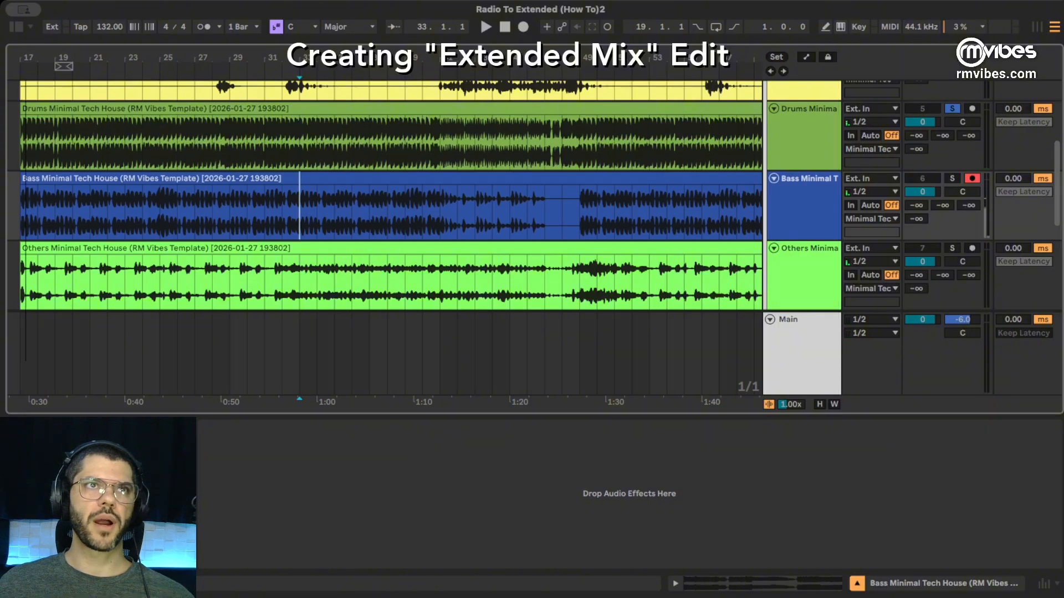
drag(25, 58, 78, 106)
click(38, 144)
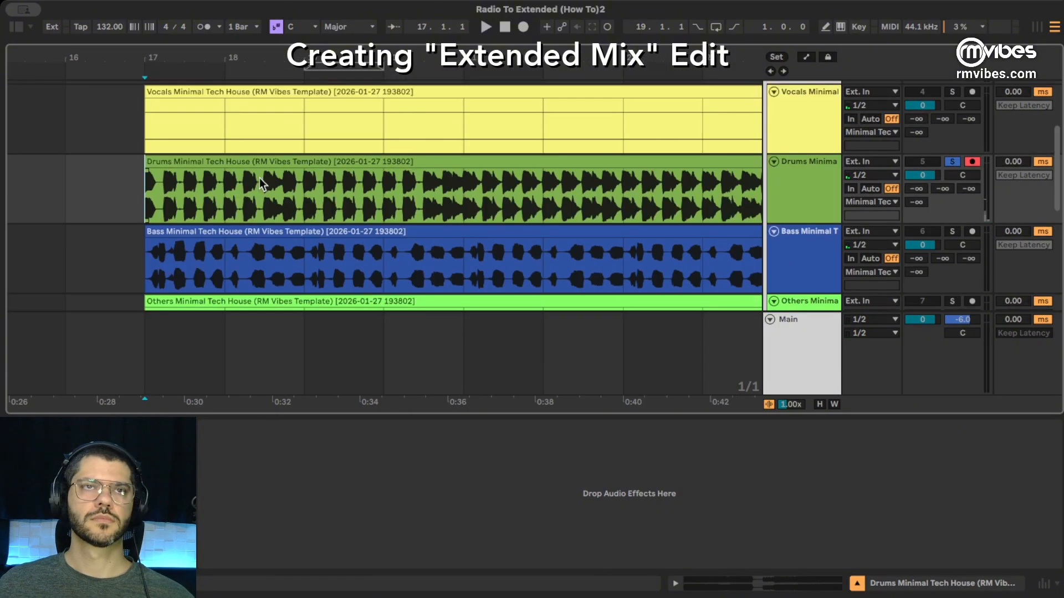
key(space)
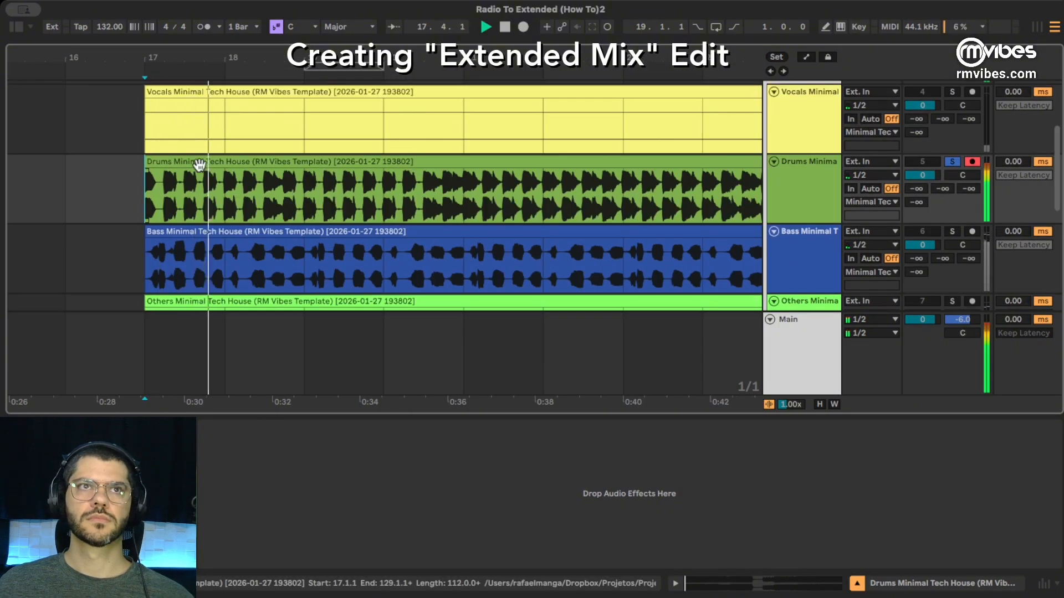
key(space)
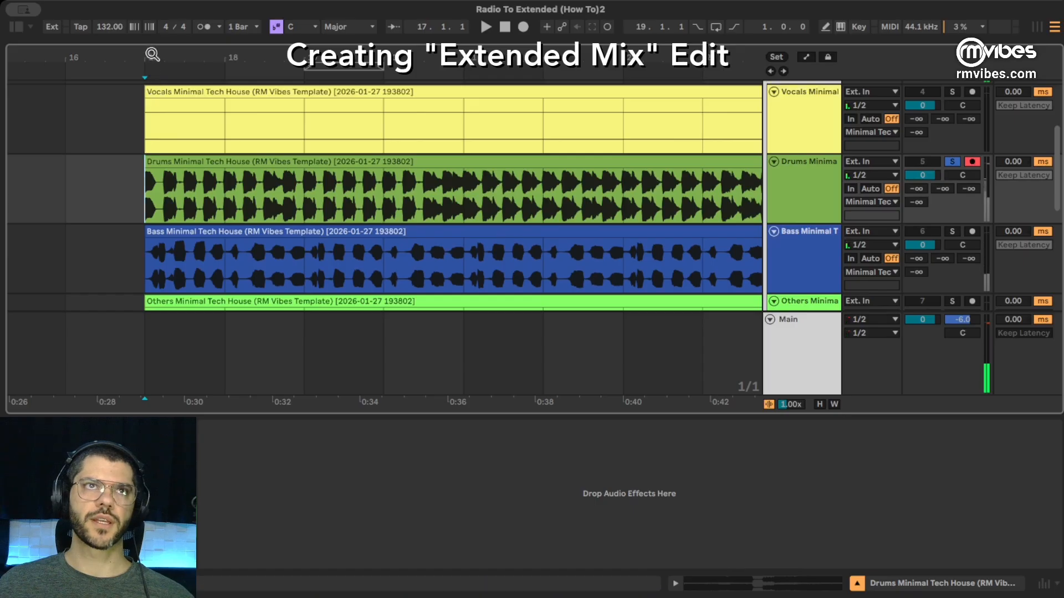
Step: Listen closely to the opening bars of the soloed Drums stem from bar 17 to find a loopable bar
drag(152, 54, 154, 213)
drag(217, 55, 71, 29)
drag(133, 60, 292, 40)
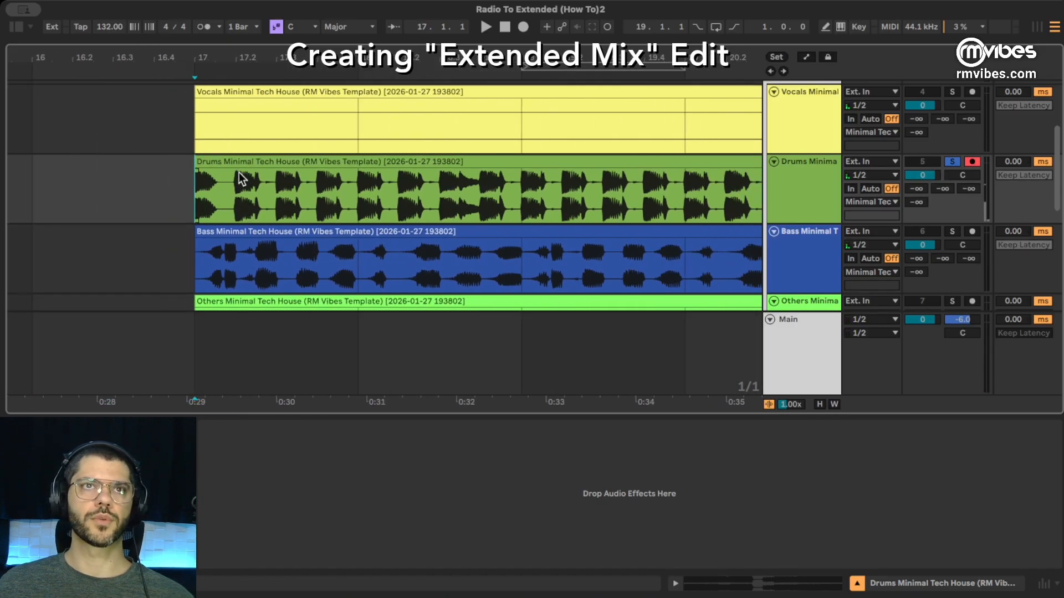
key(space)
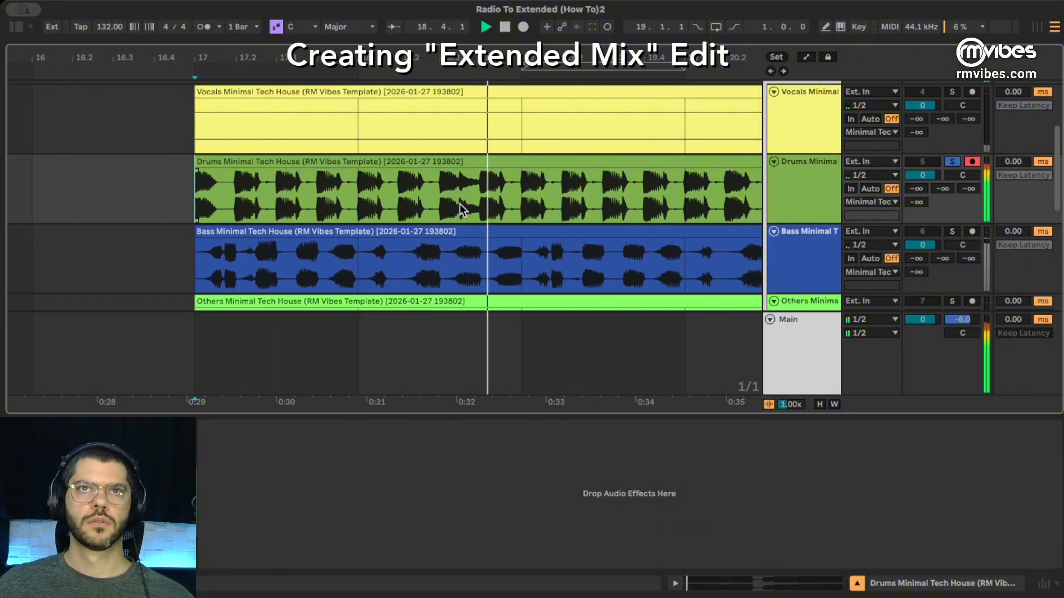
drag(526, 58, 418, 45)
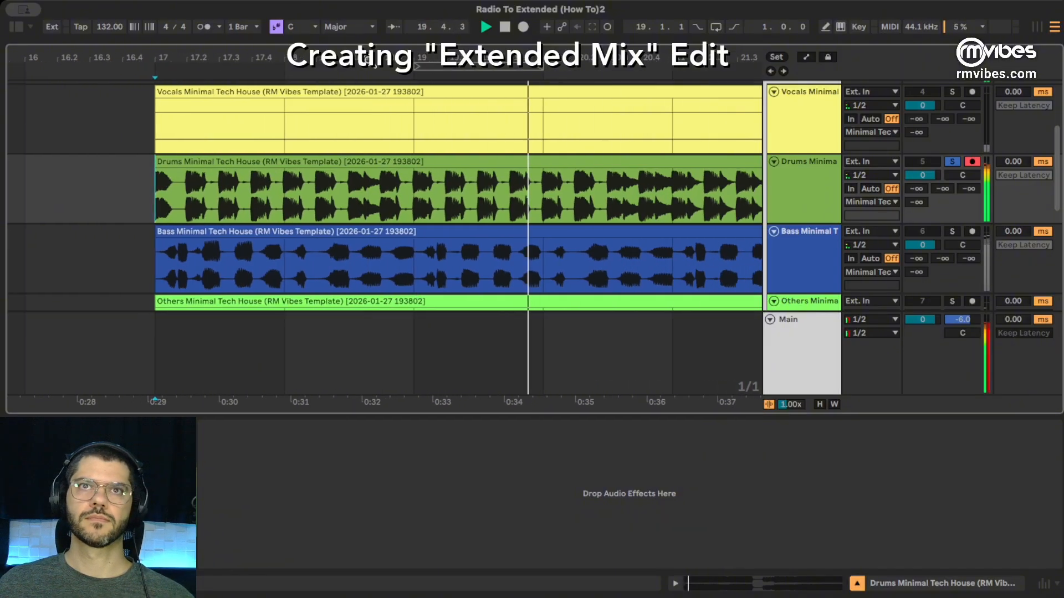
Step: Select bar 19 of the Drums stem, loop that one-bar range and play it back
drag(461, 209, 503, 205)
key(space)
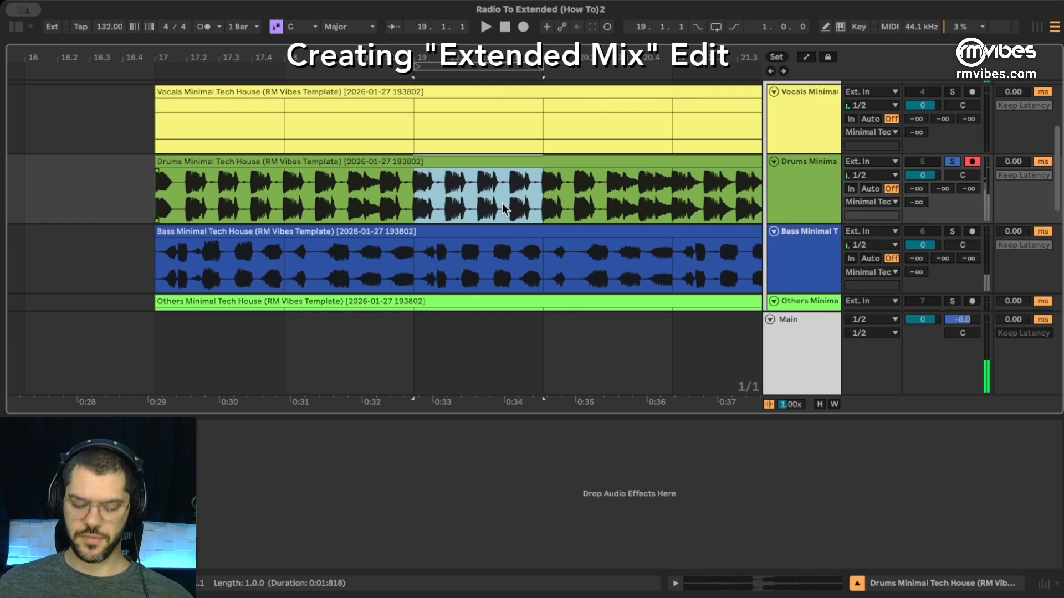
key(super+l)
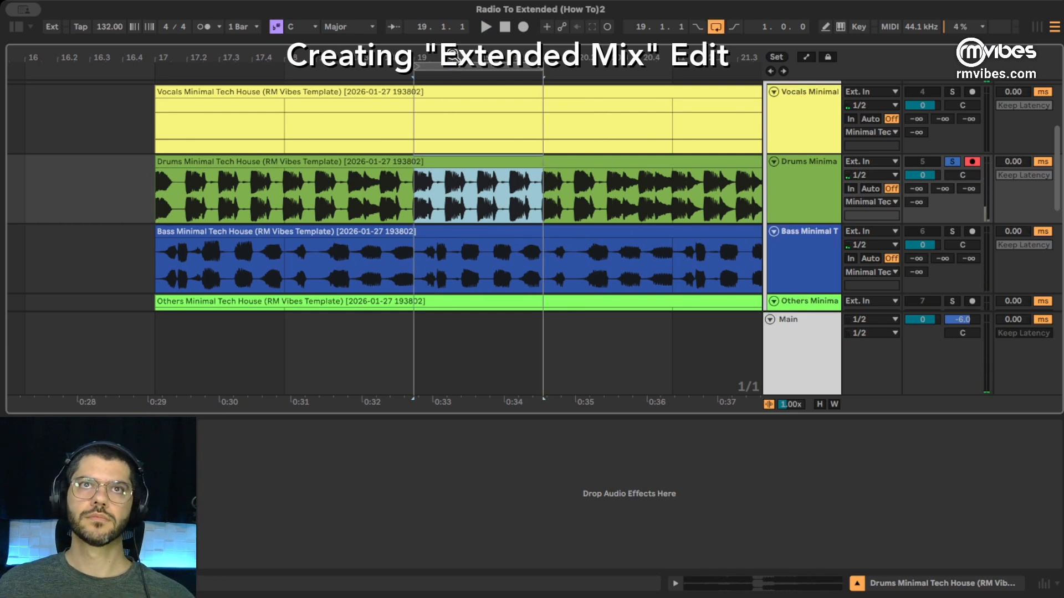
drag(454, 55, 454, 44)
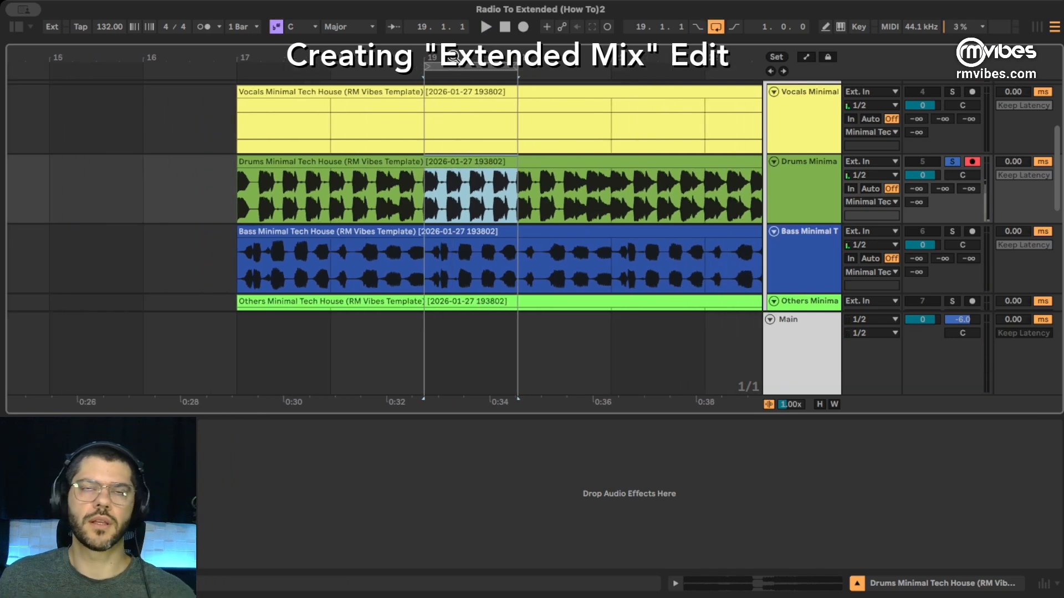
key(space)
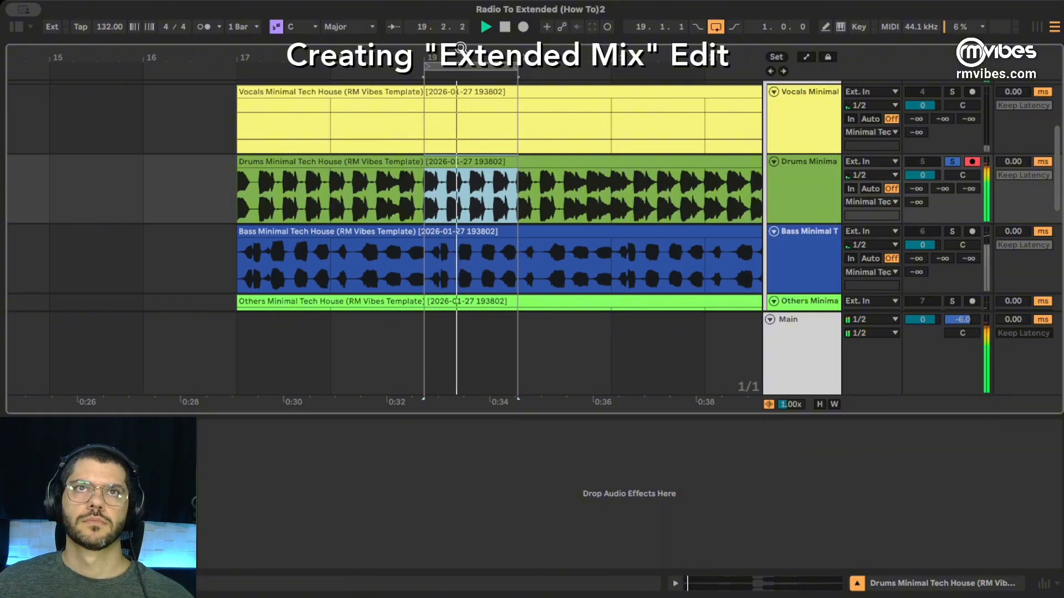
key(space)
Step: Examine the repeated one-bar drum clips in the INTRO group from bar 1 to bar 17
drag(461, 49, 601, 25)
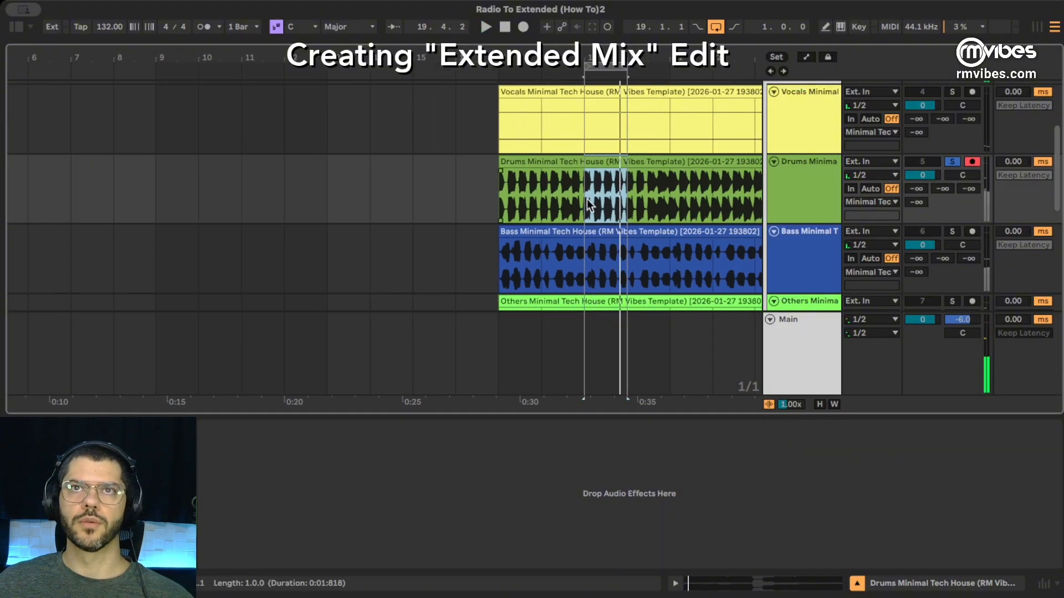
drag(587, 200, 610, 199)
scroll(607, 199, down, 5)
scroll(607, 198, up, 5)
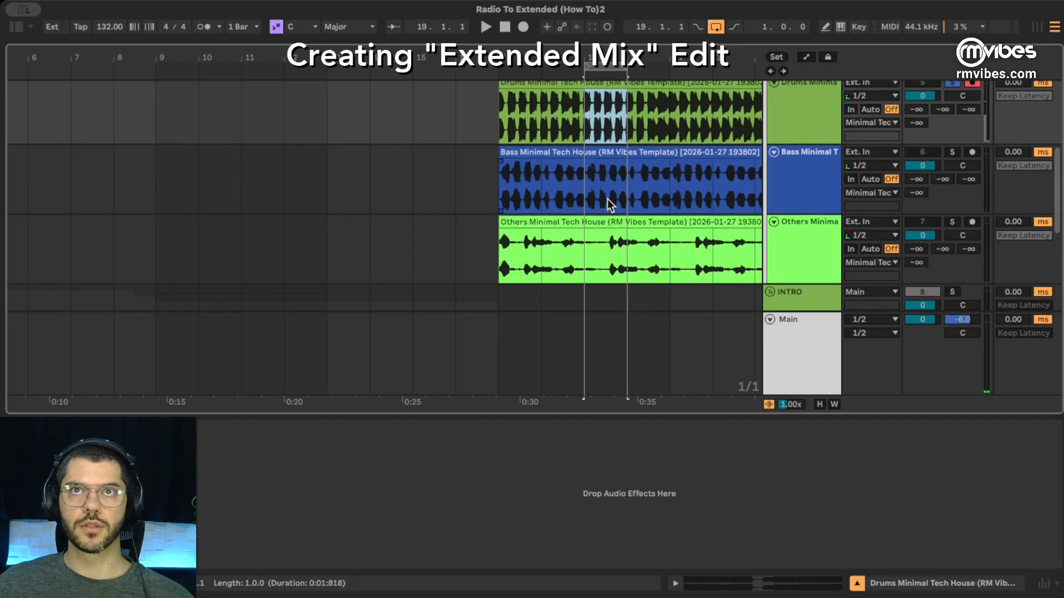
scroll(532, 189, down, 5)
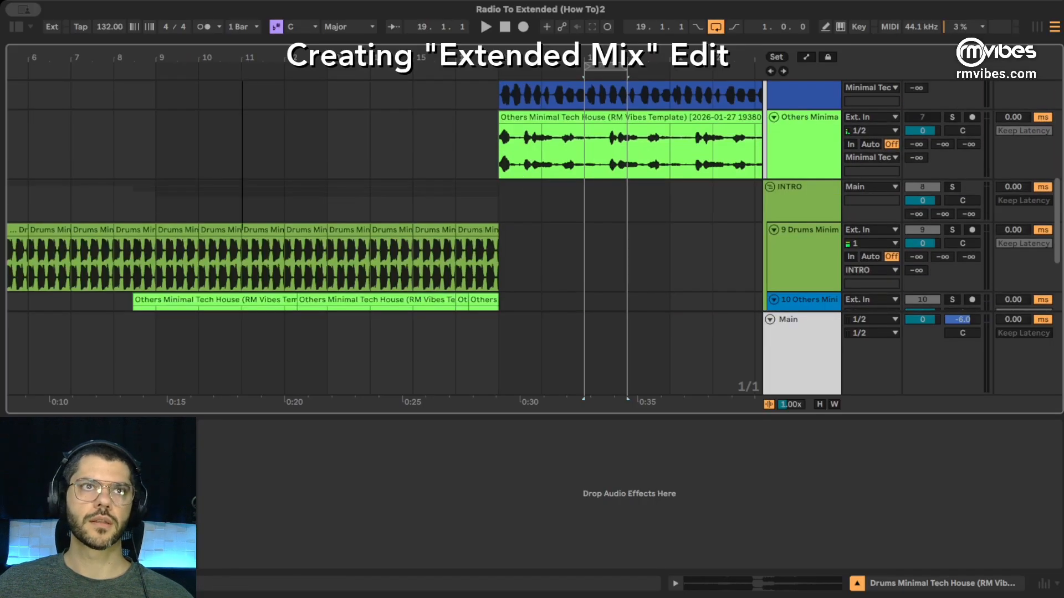
drag(333, 58, 488, 33)
click(25, 230)
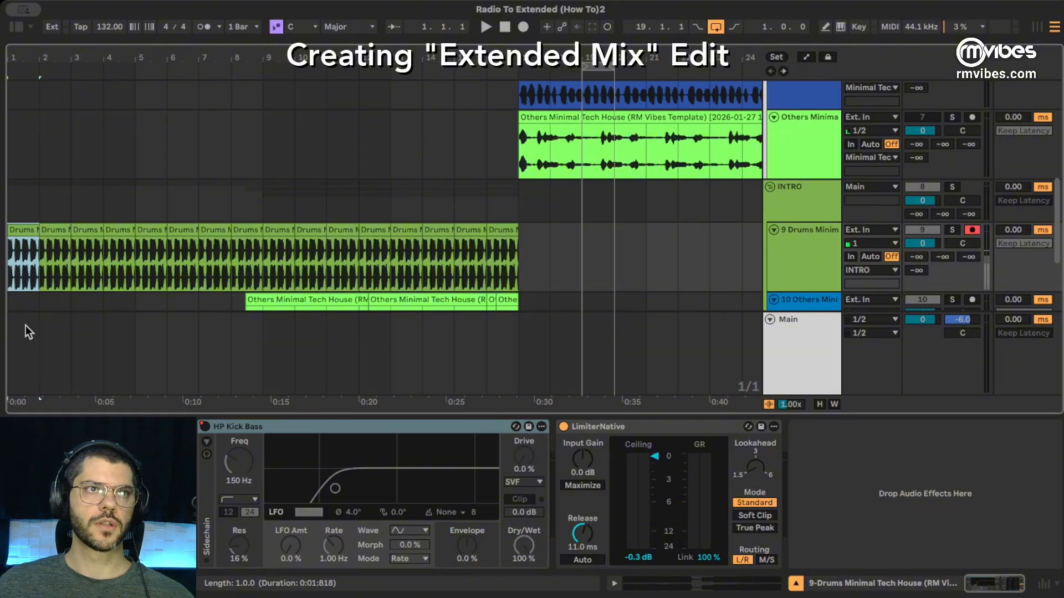
drag(26, 324, 502, 172)
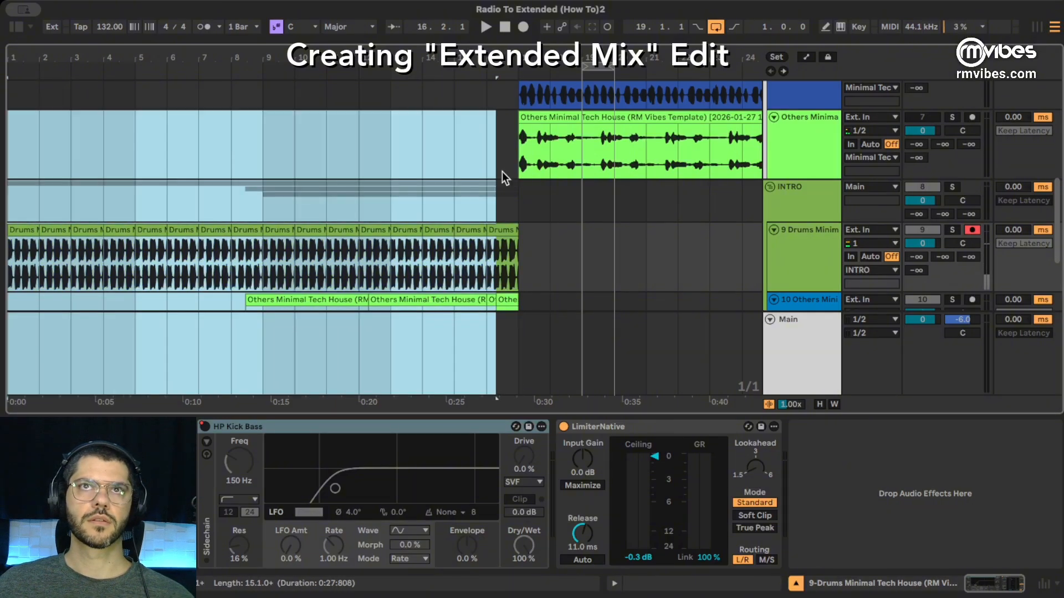
click(359, 157)
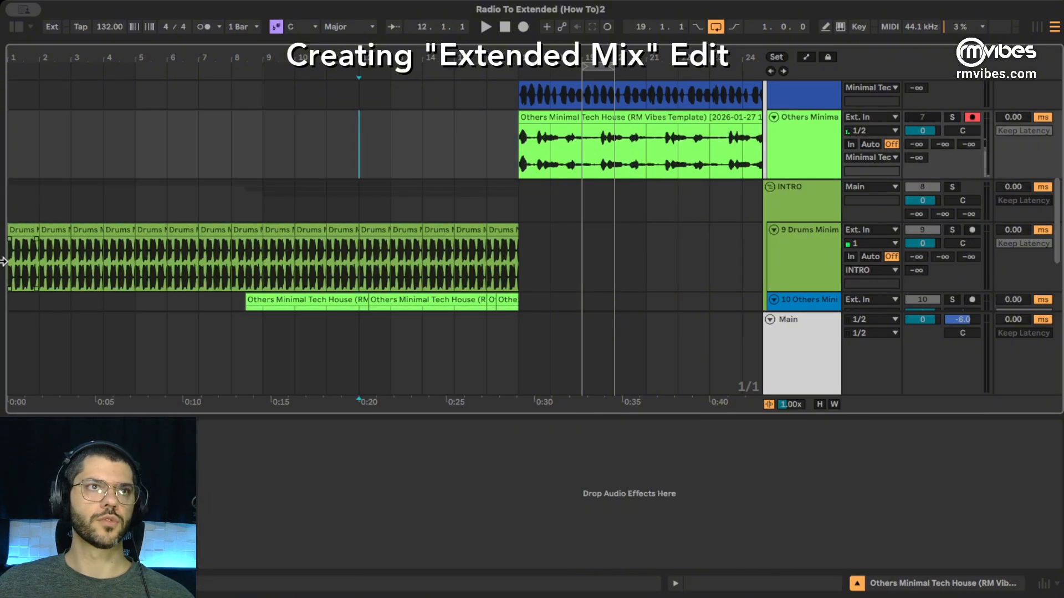
Step: Solo the INTRO group's Drums track and play it from bar 1, comparing the HP Kick Bass filter off and on
click(143, 291)
click(952, 230)
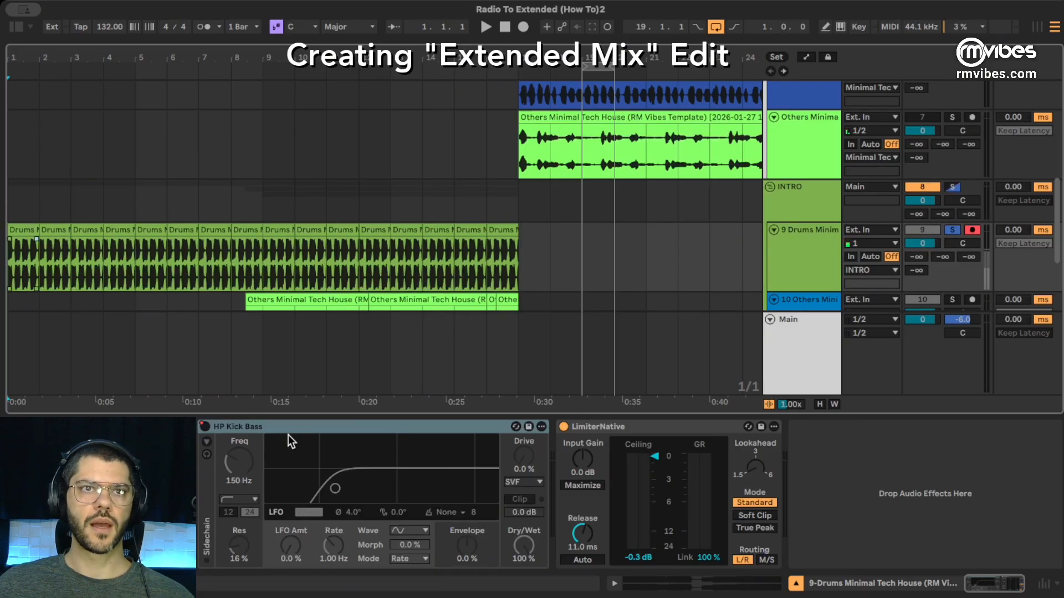
click(208, 427)
key(space)
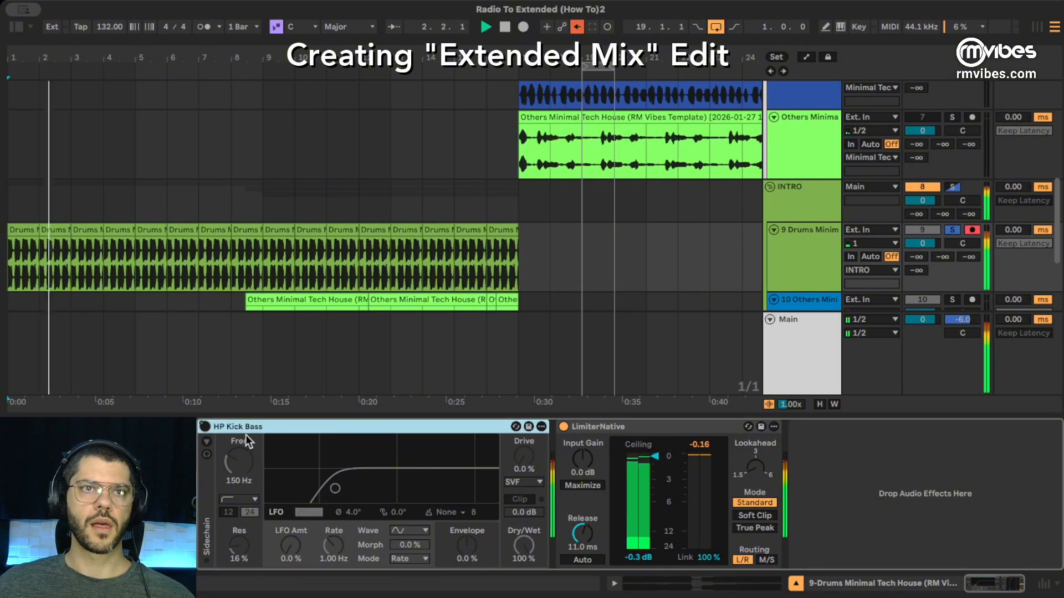
click(205, 427)
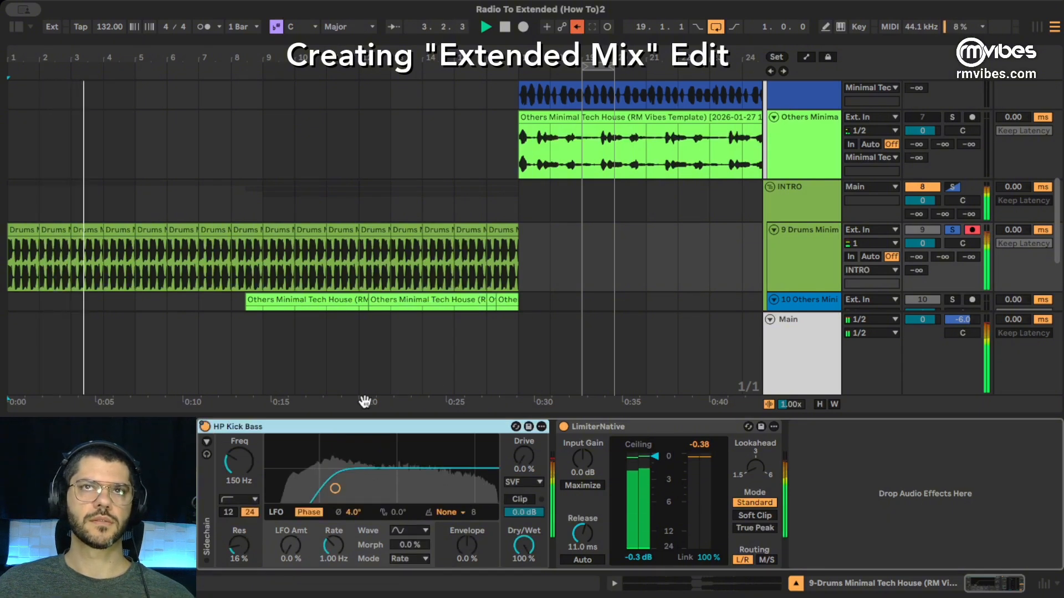
click(578, 27)
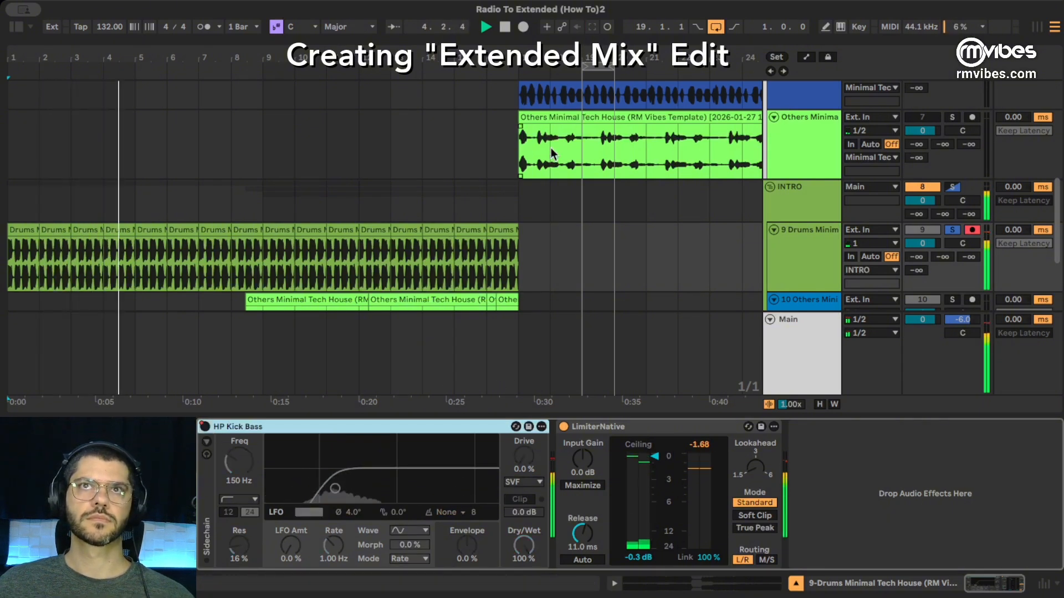
key(space)
Step: Set the INTRO drums' HP Kick Bass Device On automation to On up to bar 17 and re-enable automation
key(a)
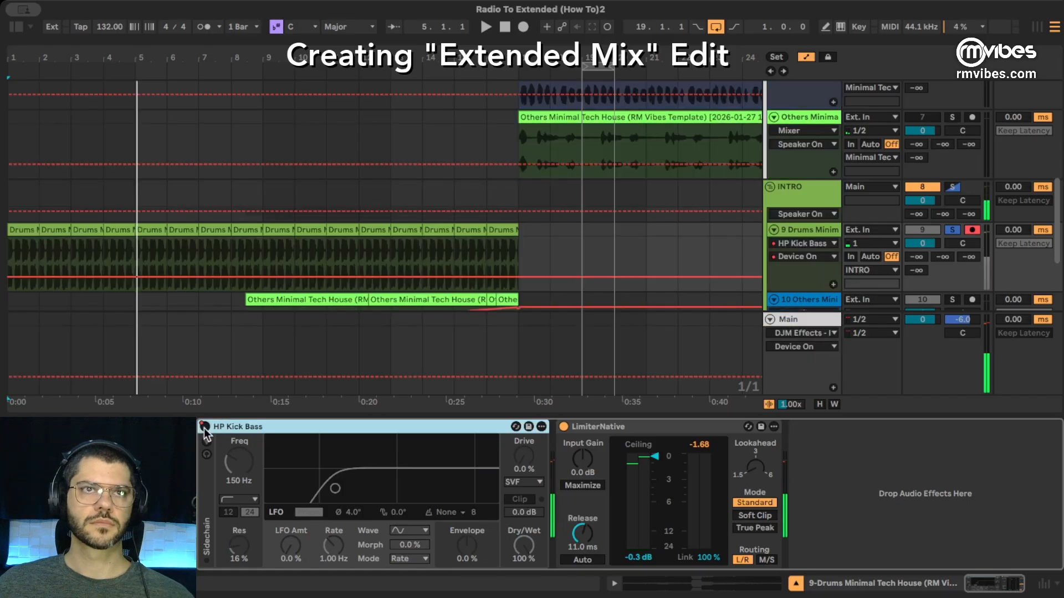
click(205, 428)
click(205, 429)
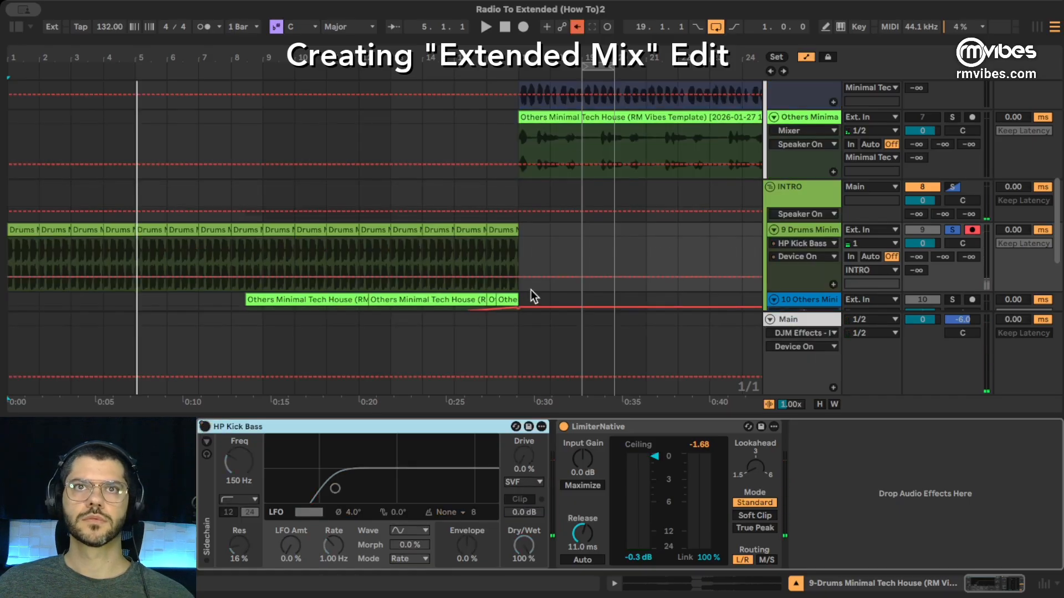
drag(517, 277, 507, 250)
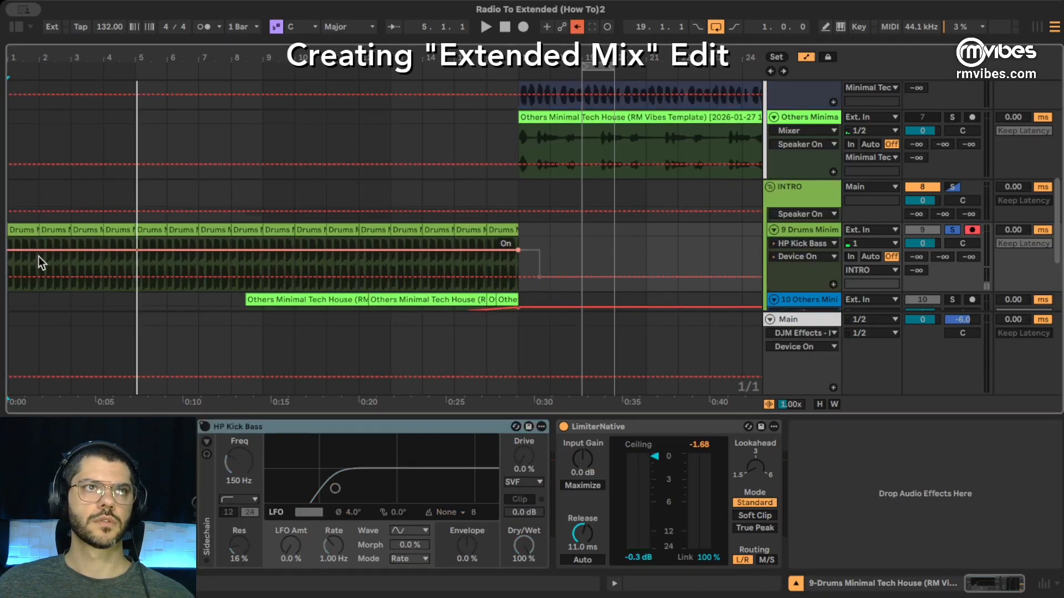
click(577, 27)
Step: Play the intro from bar 1 with the drums unsoloed and the INTRO group's Others and Bass tracks deactivated
key(space)
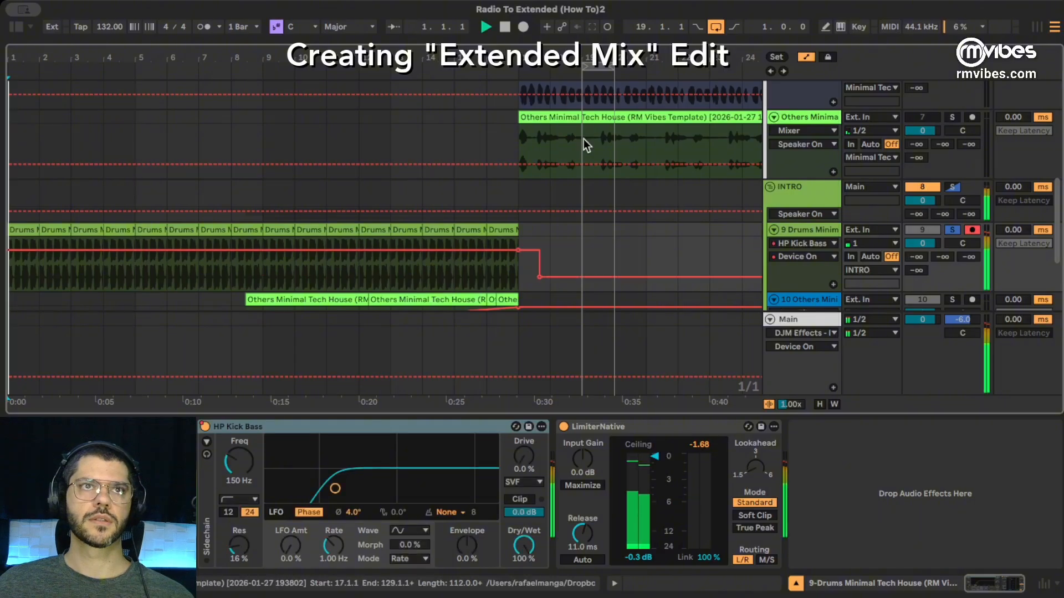
scroll(709, 231, down, 1)
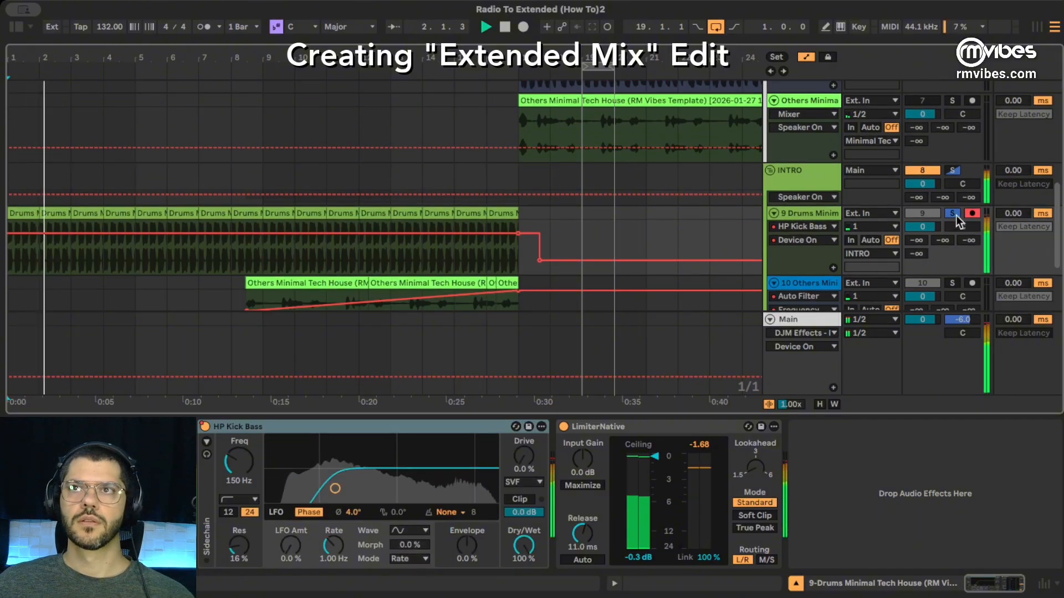
scroll(870, 241, up, 5)
scroll(870, 240, down, 5)
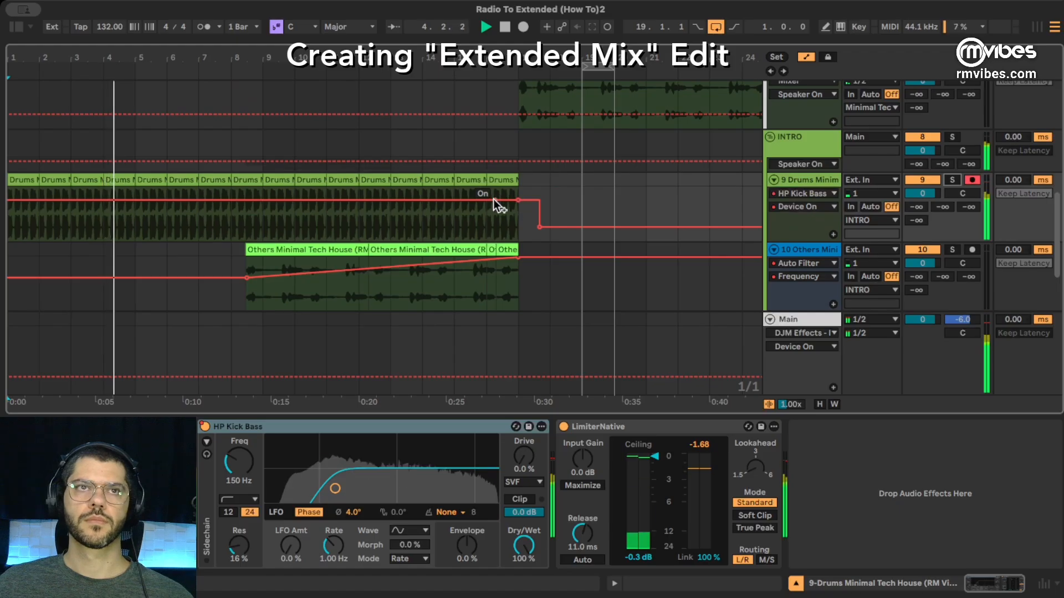
scroll(493, 198, down, 3)
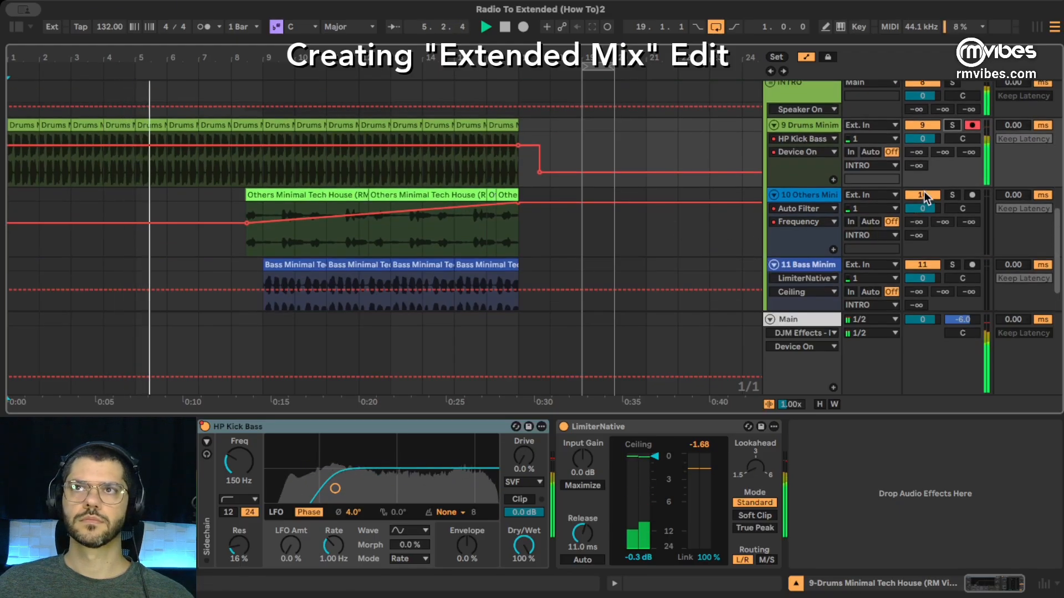
key(a)
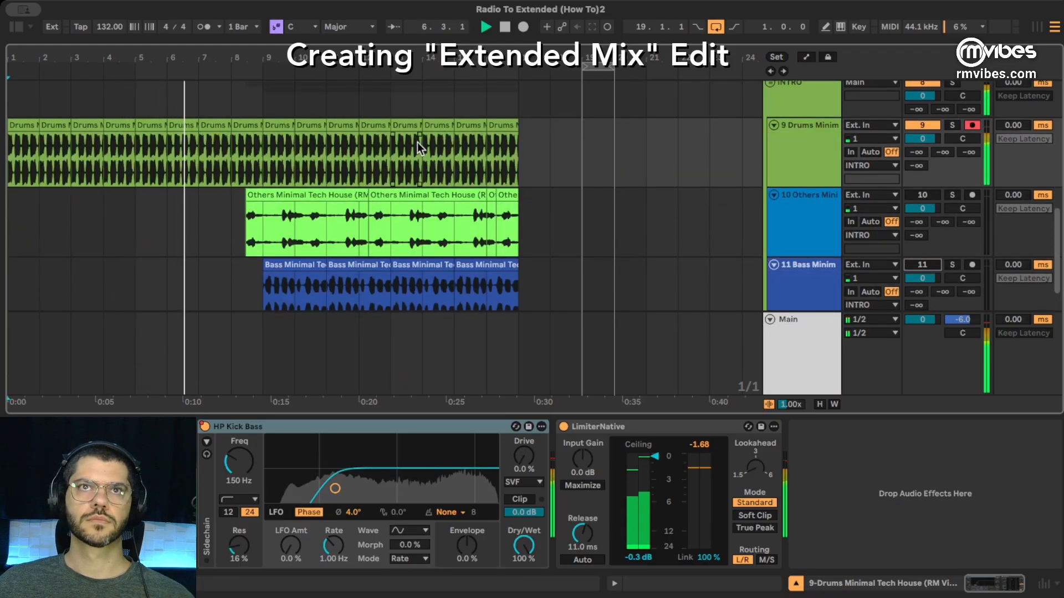
key(space)
Step: Deactivate the Minimal Tech House stem group and fold it
scroll(527, 165, up, 10)
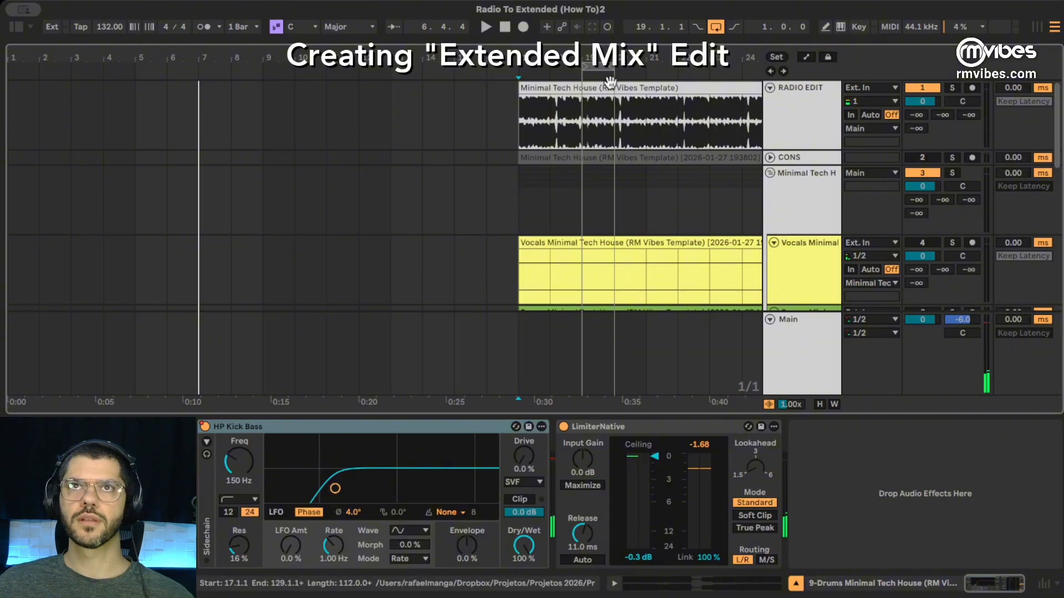
drag(617, 58, 379, 47)
click(312, 123)
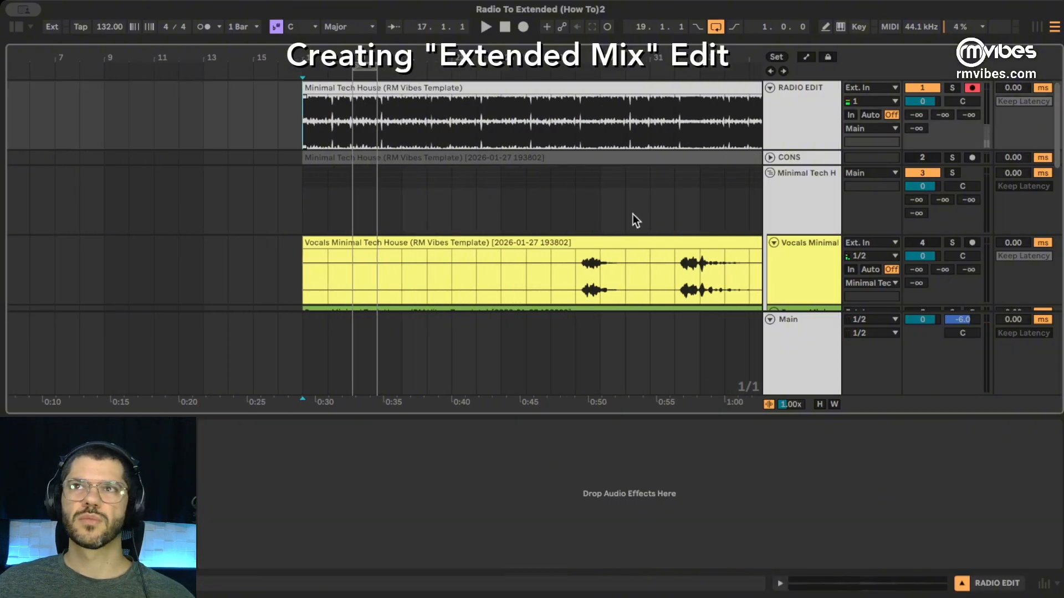
scroll(747, 240, down, 5)
scroll(754, 246, up, 5)
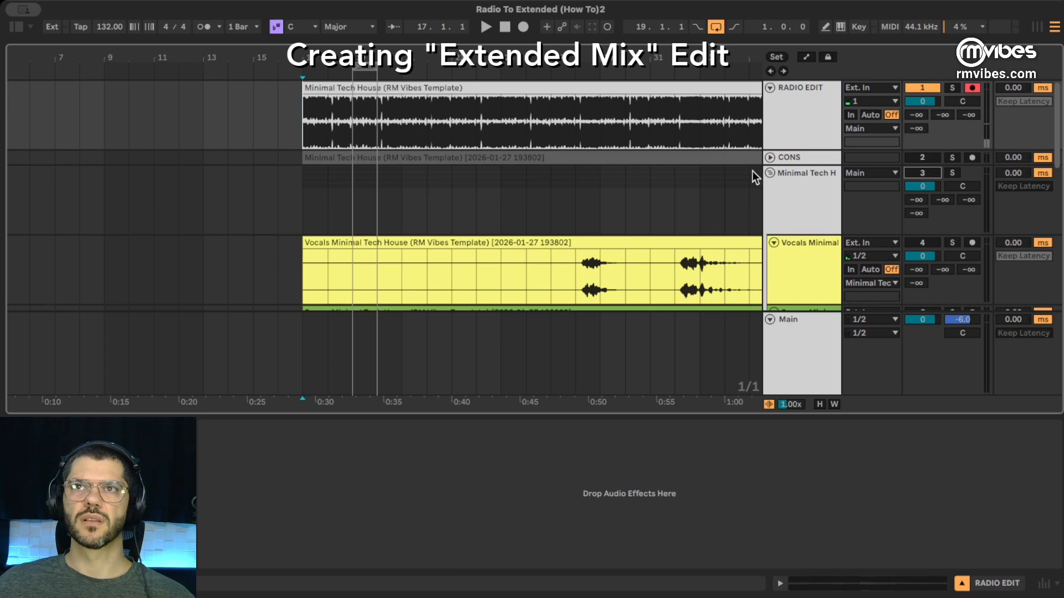
click(752, 173)
click(770, 173)
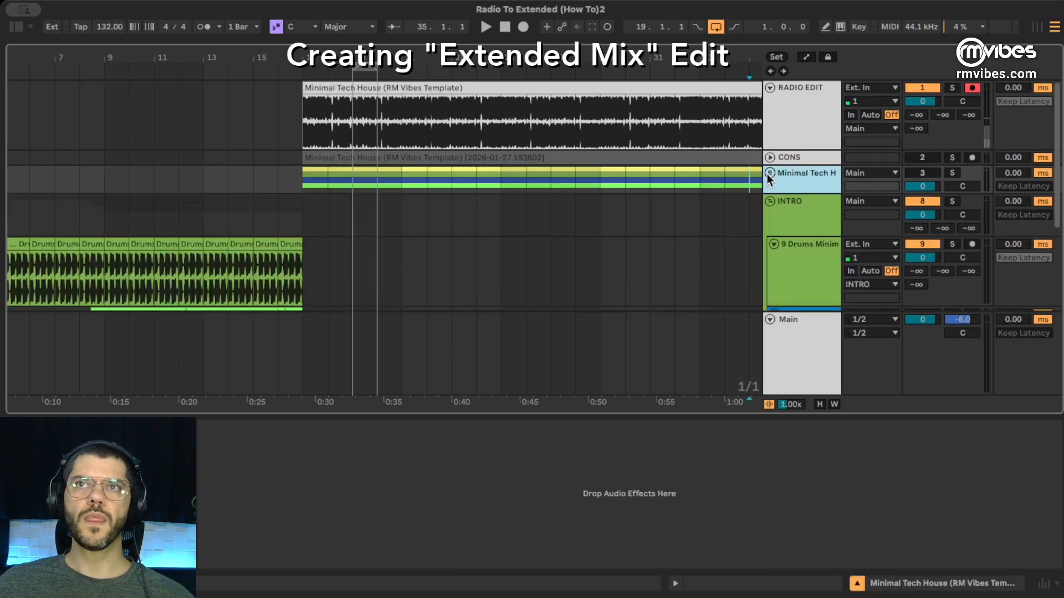
Step: Play the intro from bar 15 and place the Bass track above the Others track in the INTRO group
scroll(550, 158, down, 3)
click(256, 230)
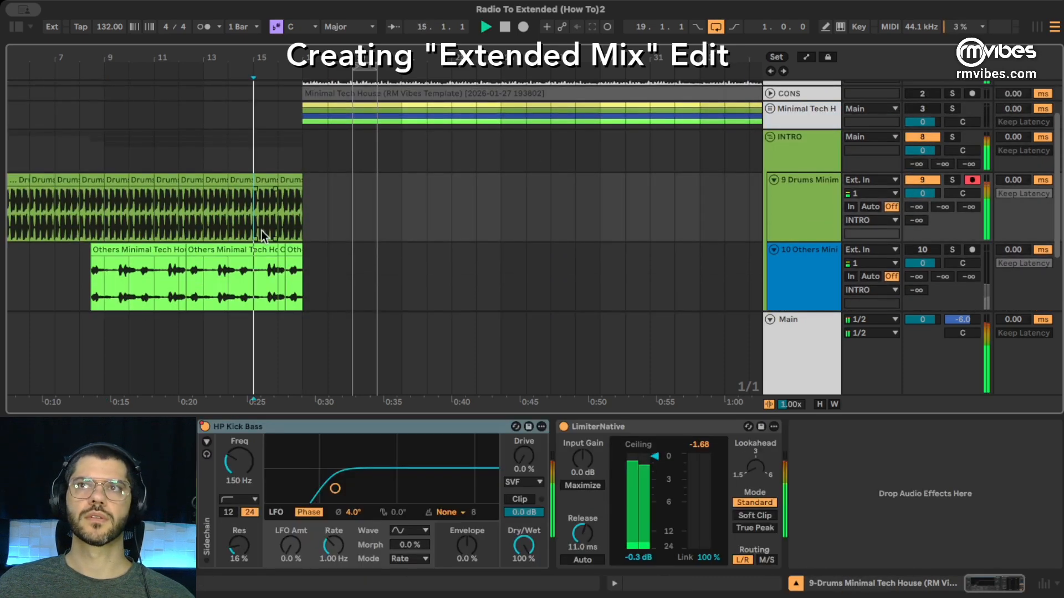
scroll(264, 199, down, 3)
scroll(264, 199, up, 1)
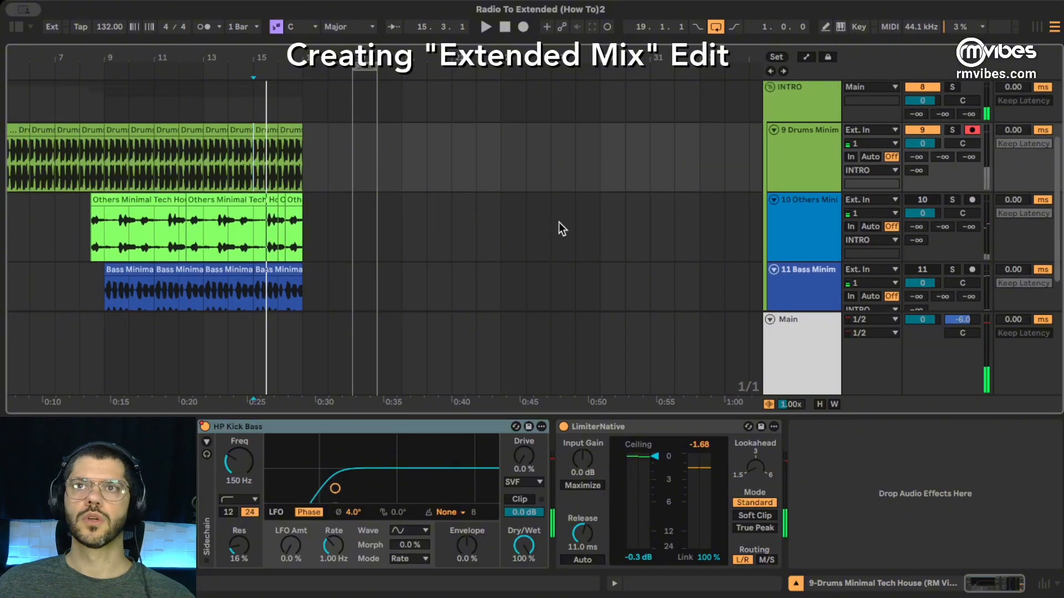
click(819, 294)
drag(796, 206, 798, 288)
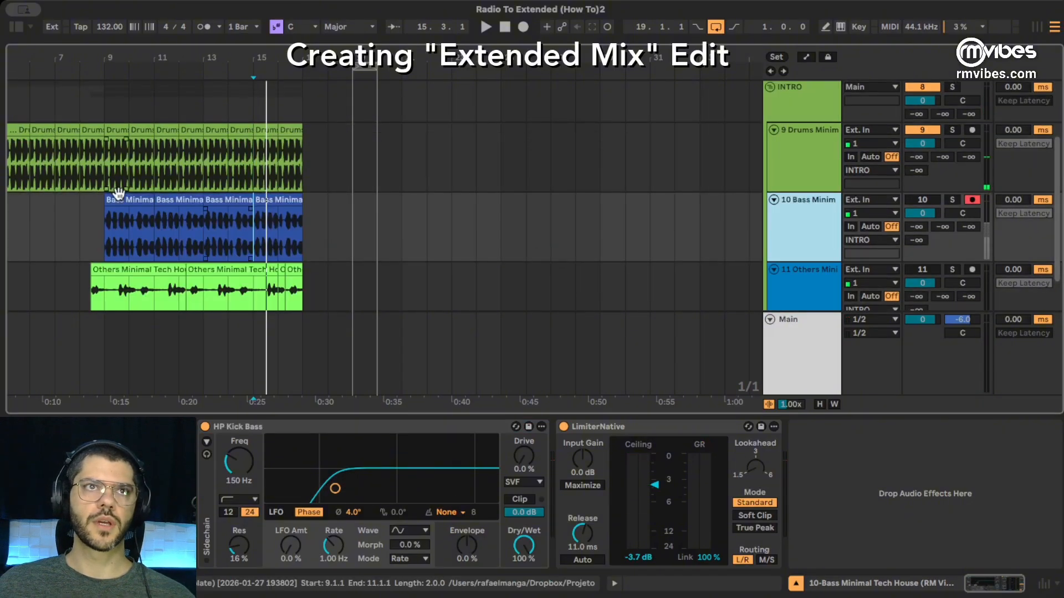
Step: Solo the INTRO group's Bass track and play it from bar 10
click(101, 225)
scroll(247, 104, left, 5)
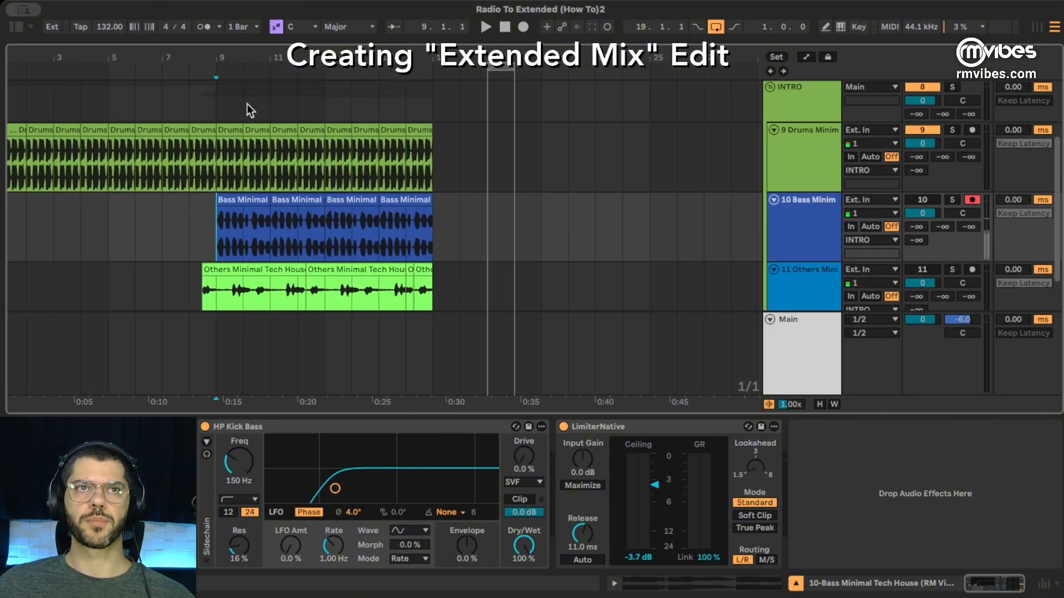
click(242, 248)
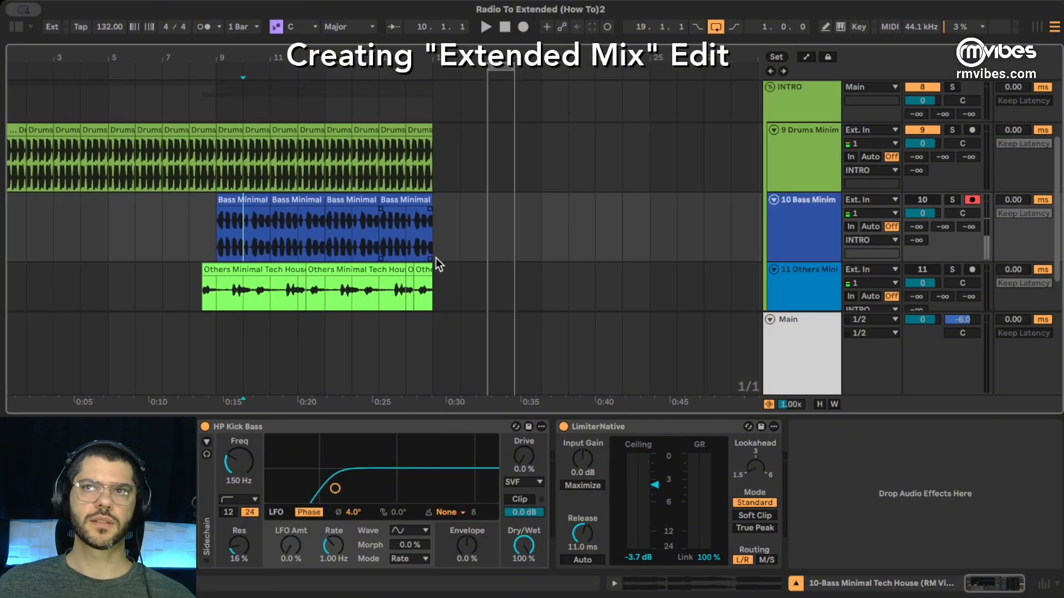
click(952, 200)
key(space)
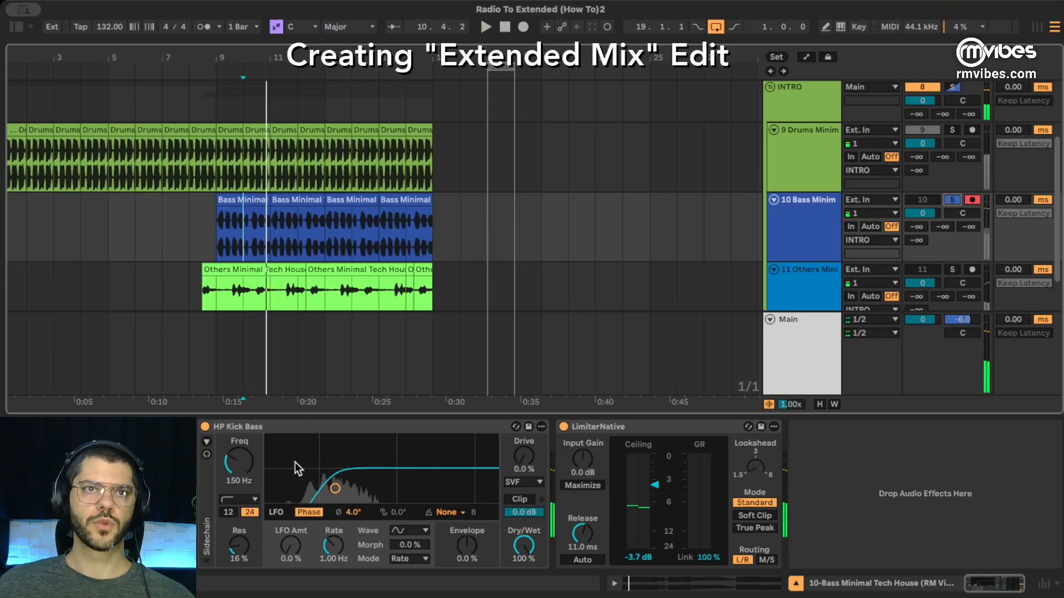
Step: Stop playback and review the INTRO group's Drums, Bass and Others clips against the start of the radio edit
key(space)
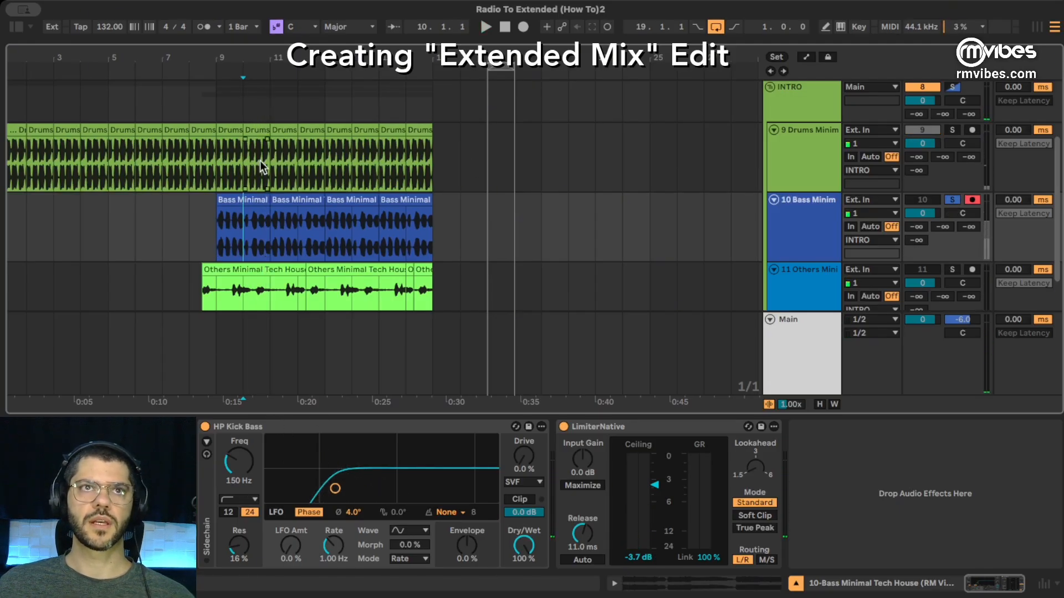
click(260, 160)
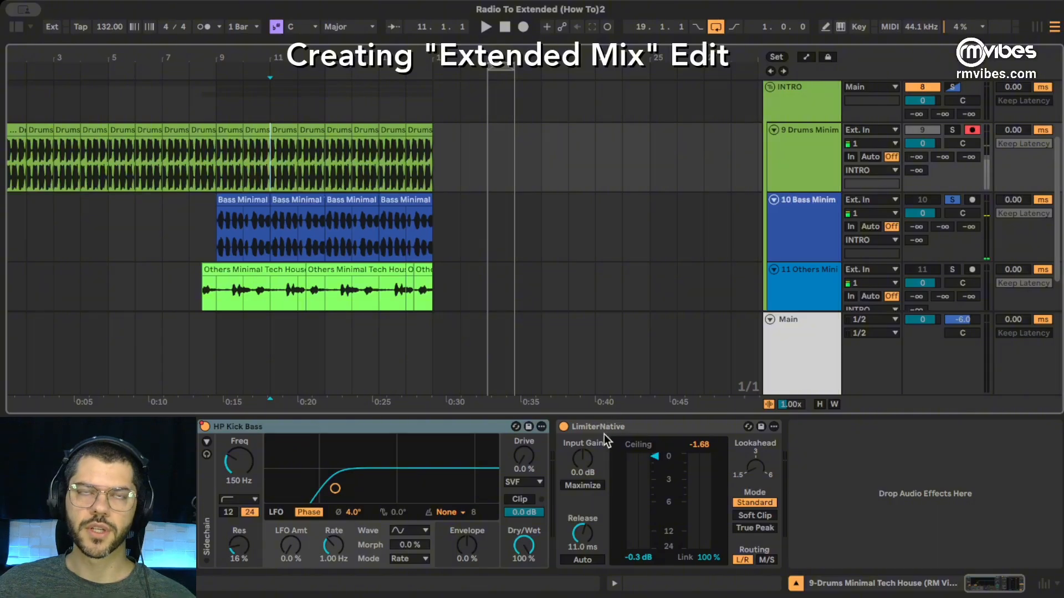
click(298, 146)
scroll(607, 235, up, 3)
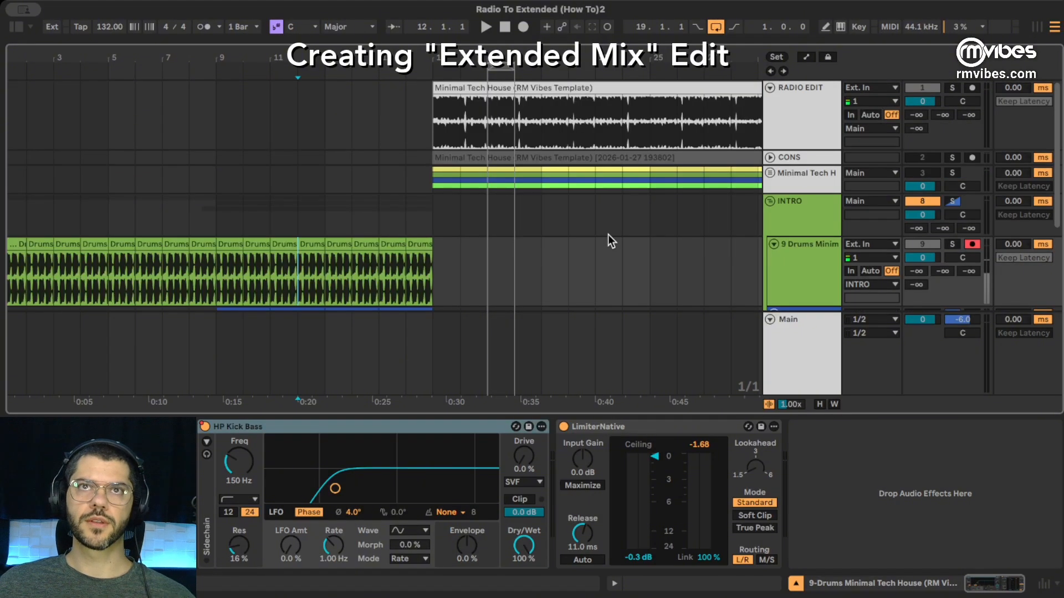
click(541, 110)
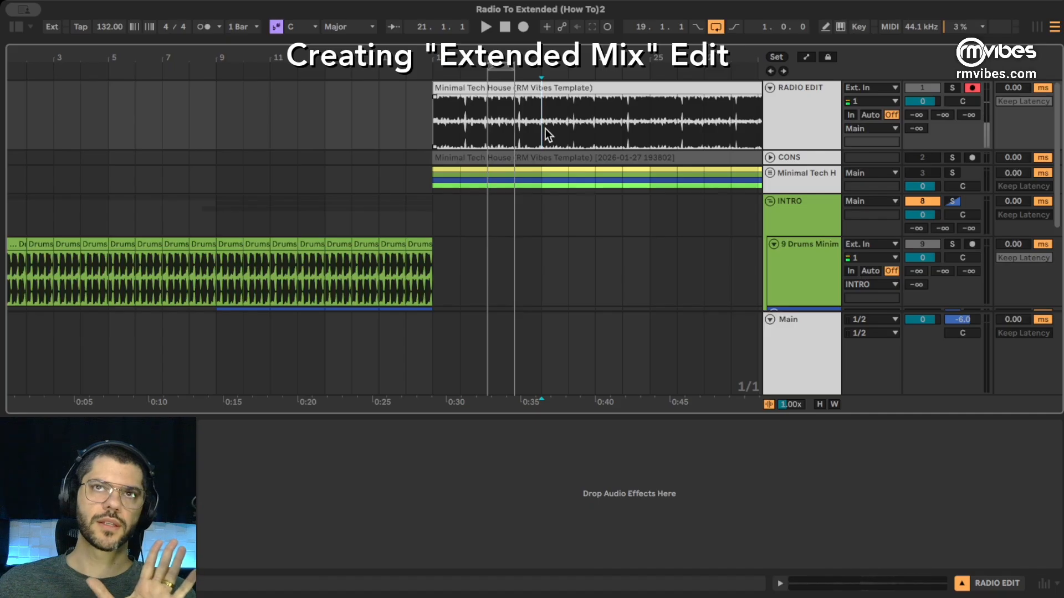
drag(450, 62, 450, 70)
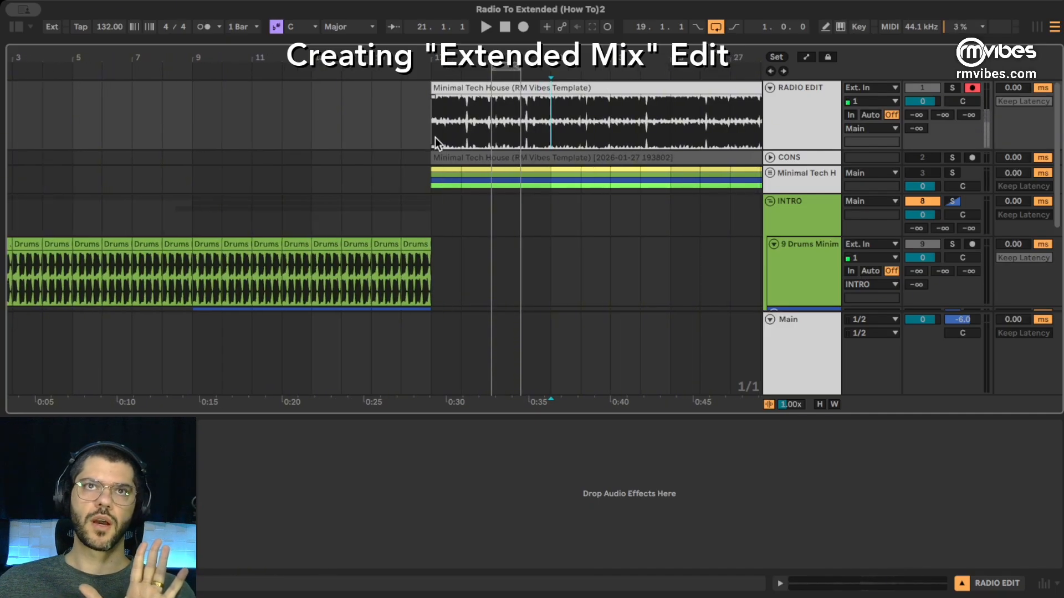
click(435, 131)
scroll(403, 138, down, 3)
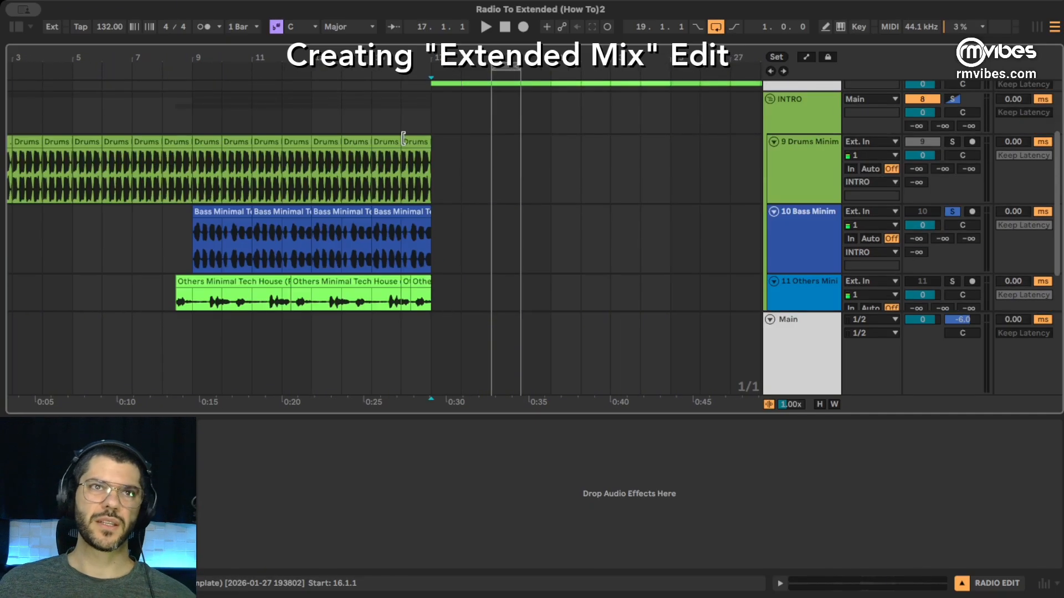
click(154, 177)
scroll(265, 198, down, 2)
click(221, 256)
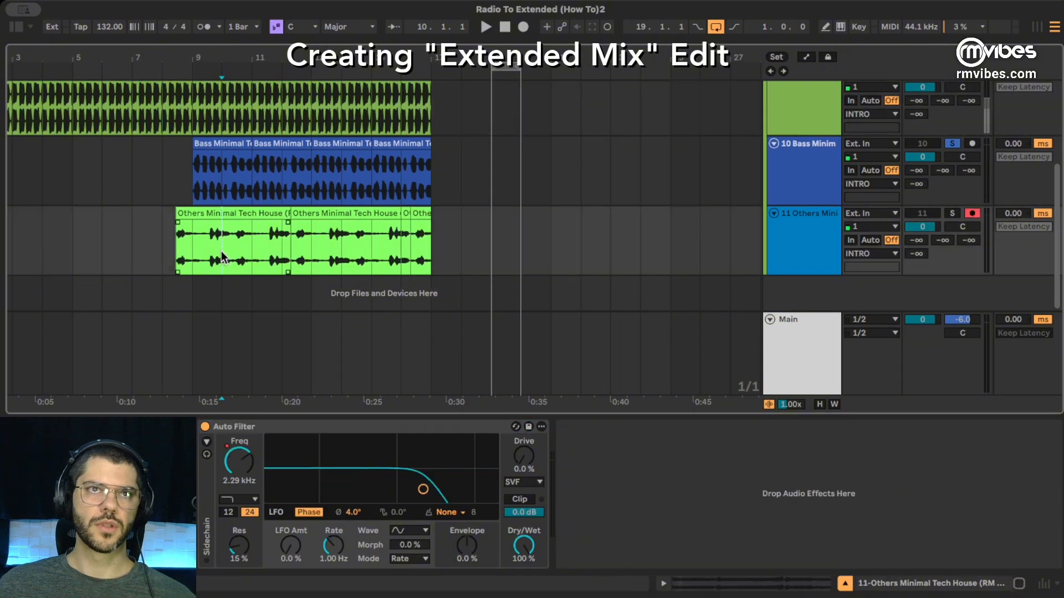
click(201, 125)
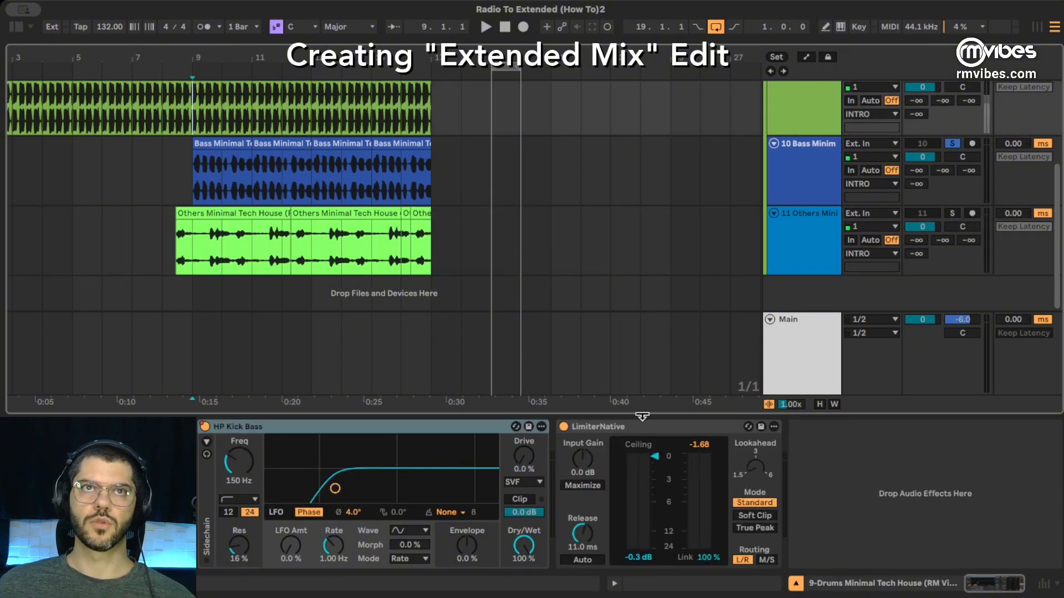
drag(189, 53, 189, 56)
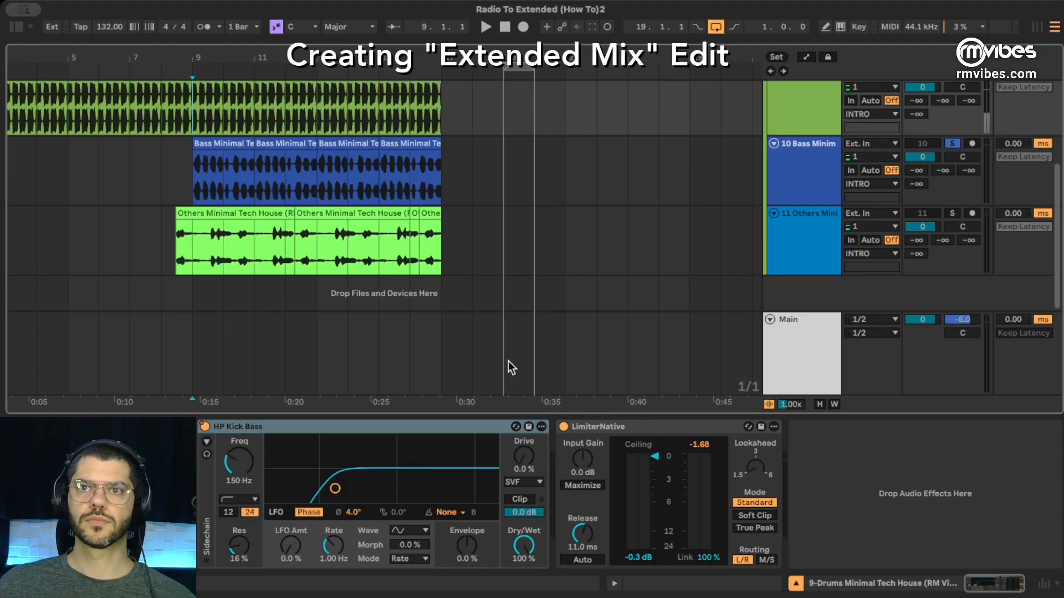
scroll(509, 368, up, 2)
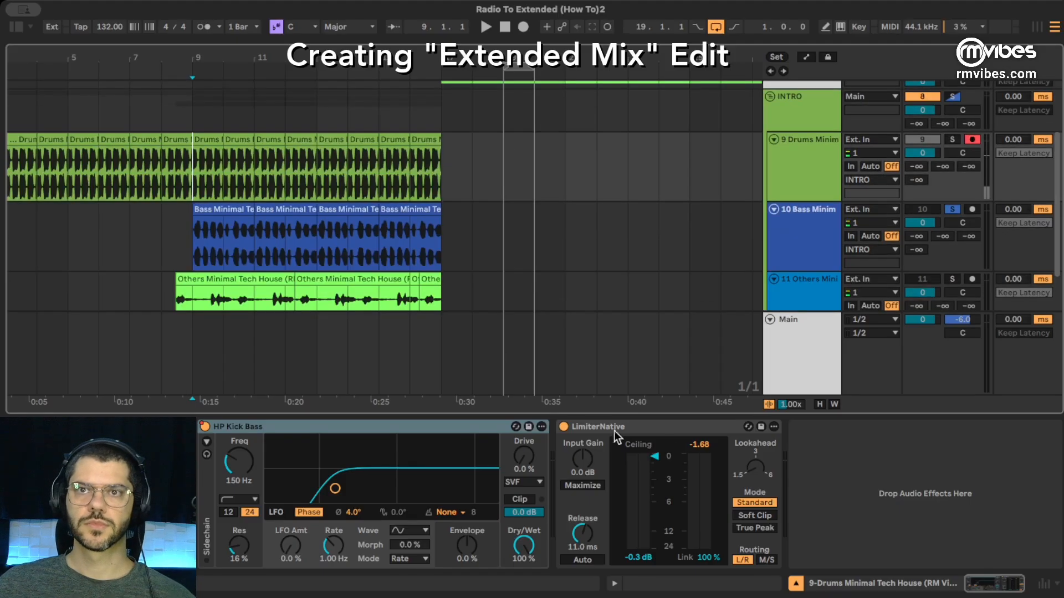
Step: Compare the effect devices on the INTRO group's Bass and Drums tracks and play the soloed bass from bar 9
click(195, 231)
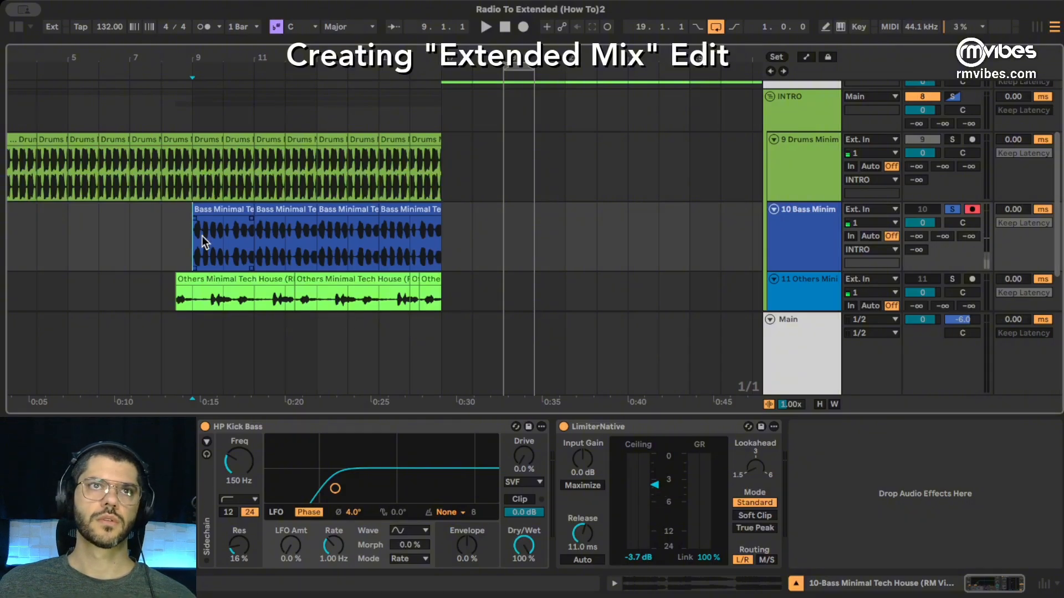
click(204, 166)
click(238, 244)
click(238, 173)
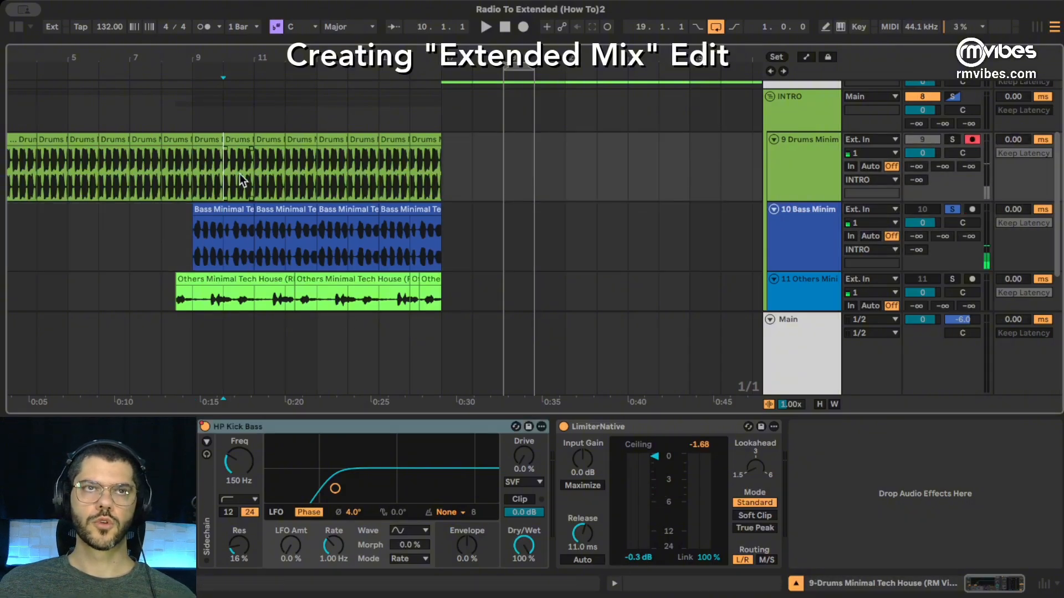
key(space)
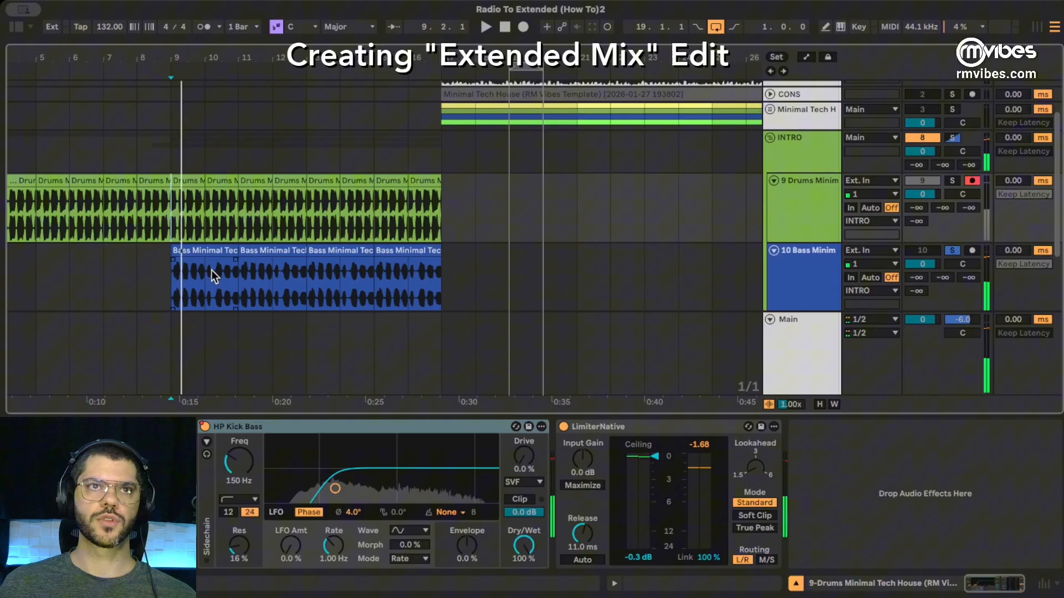
click(208, 273)
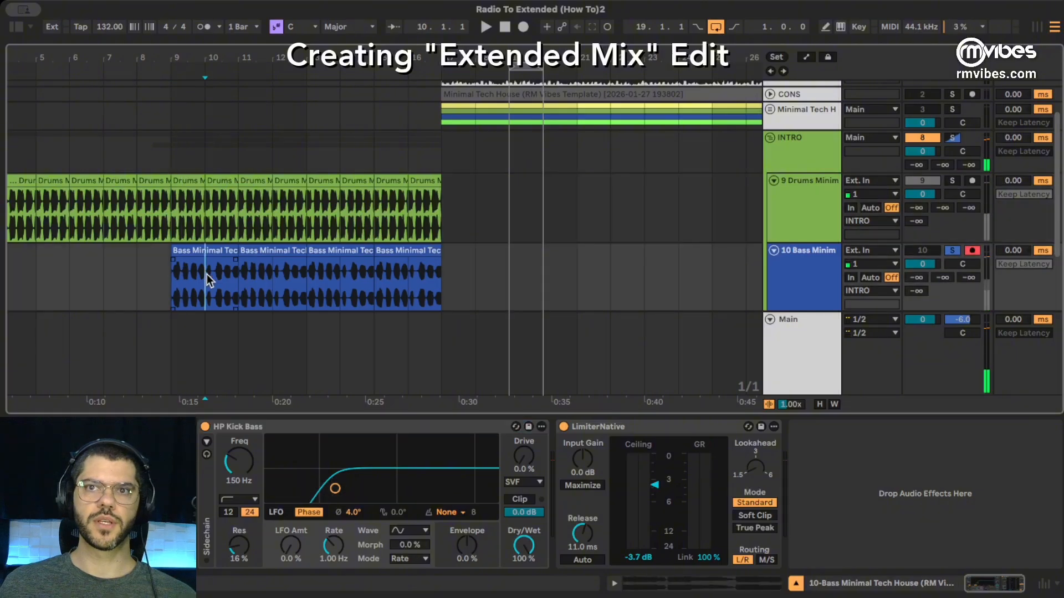
click(238, 225)
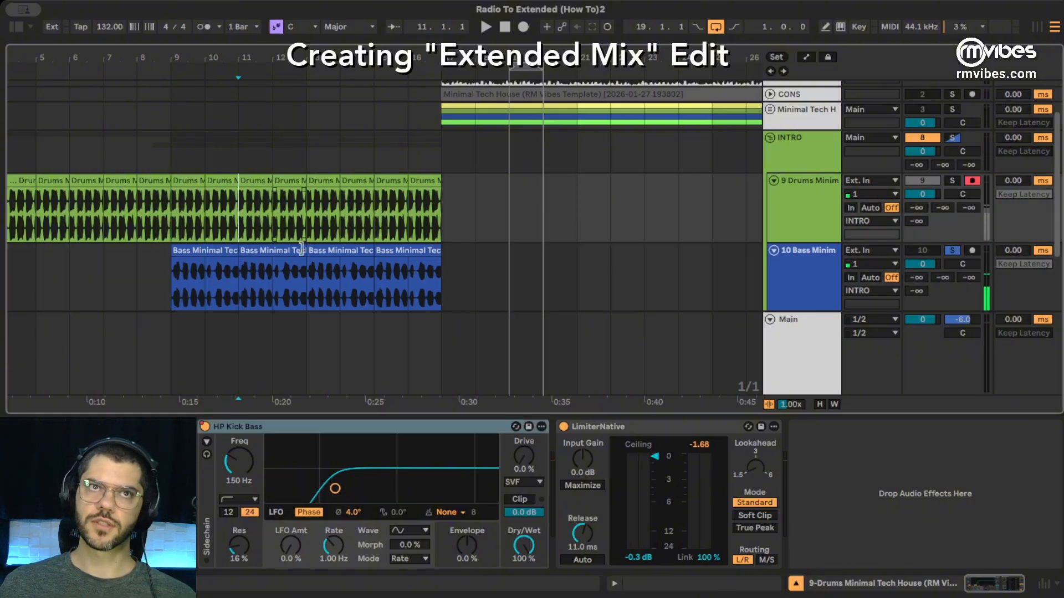
Step: Play the intro from bar 11 with the Drums track's limiter bypassed, and from bar 12 with it re-enabled
click(564, 426)
key(space)
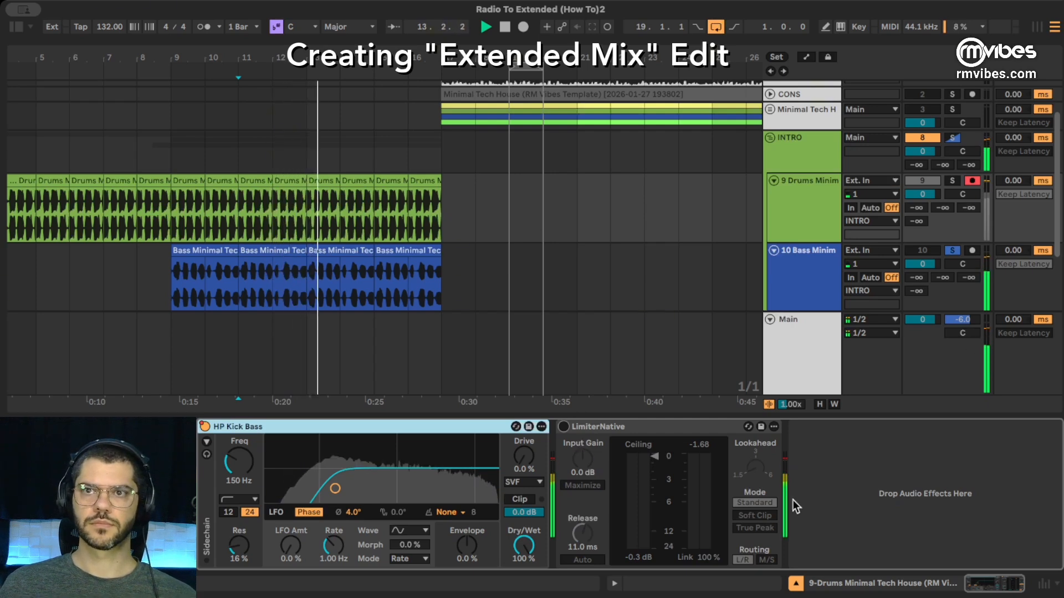
click(564, 426)
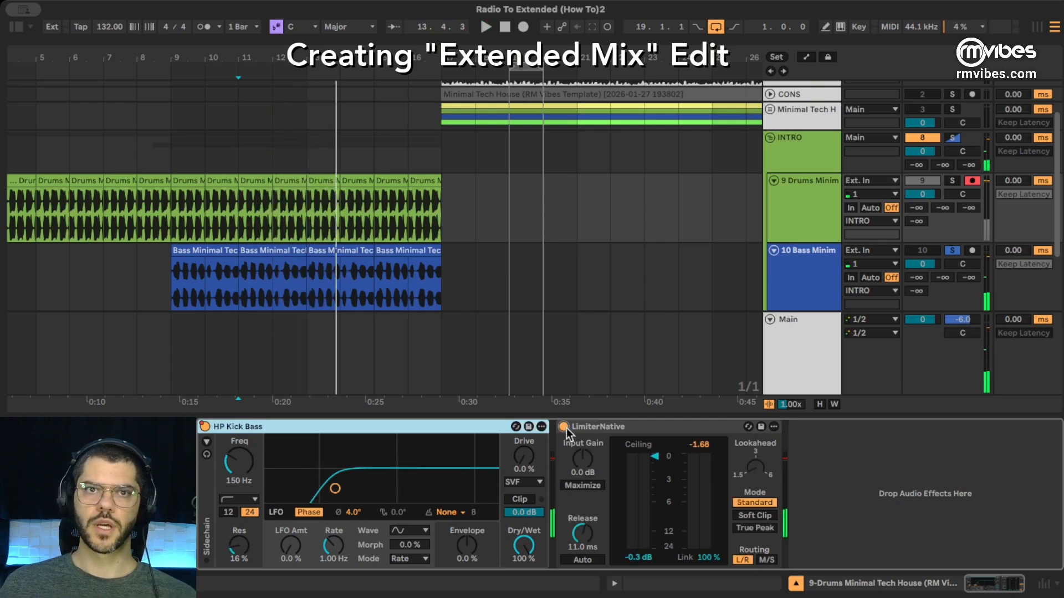
key(space)
click(273, 222)
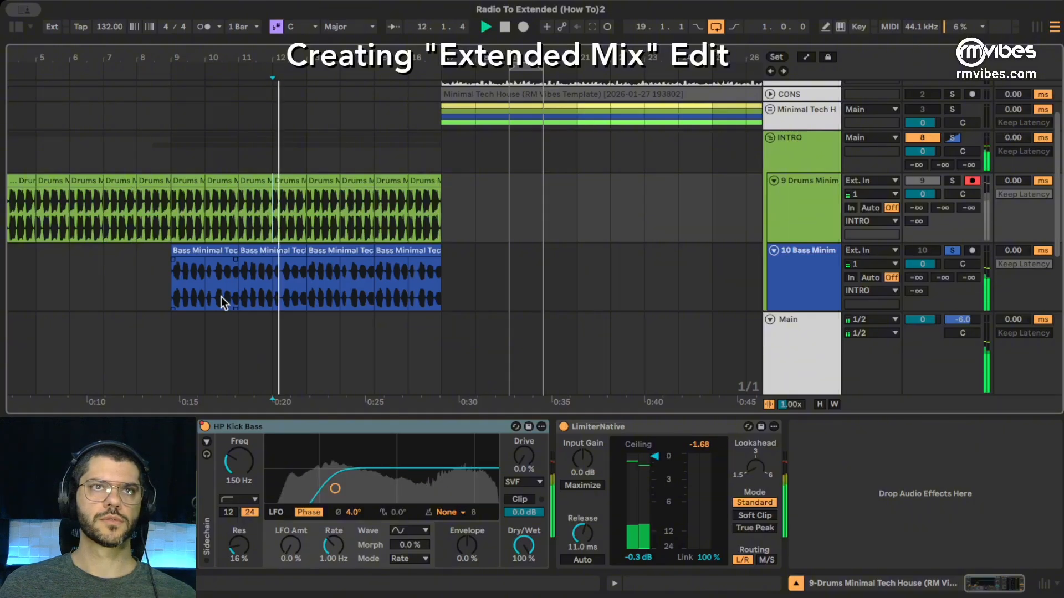
Step: Unsolo and reactivate the INTRO group's Bass track, and play the intro with the drums from bar 8
click(221, 297)
click(160, 214)
scroll(248, 228, down, 1)
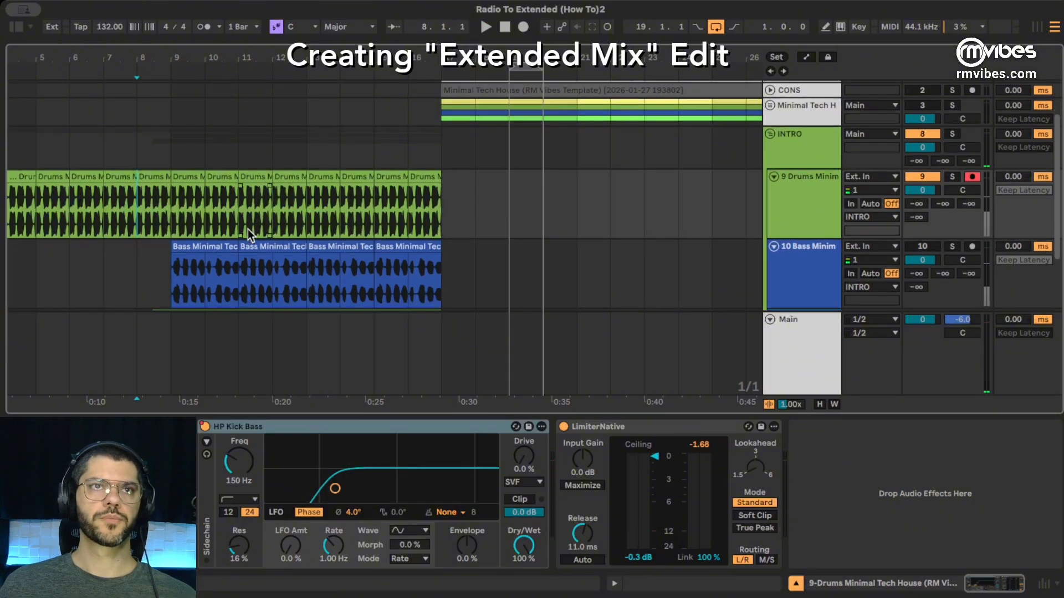
drag(202, 60, 237, 57)
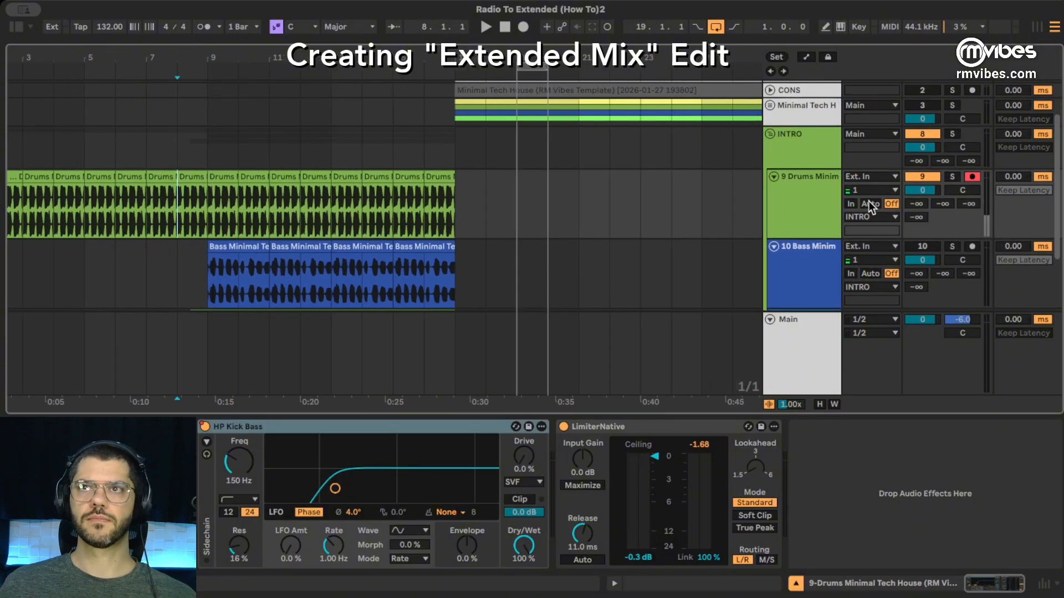
key(space)
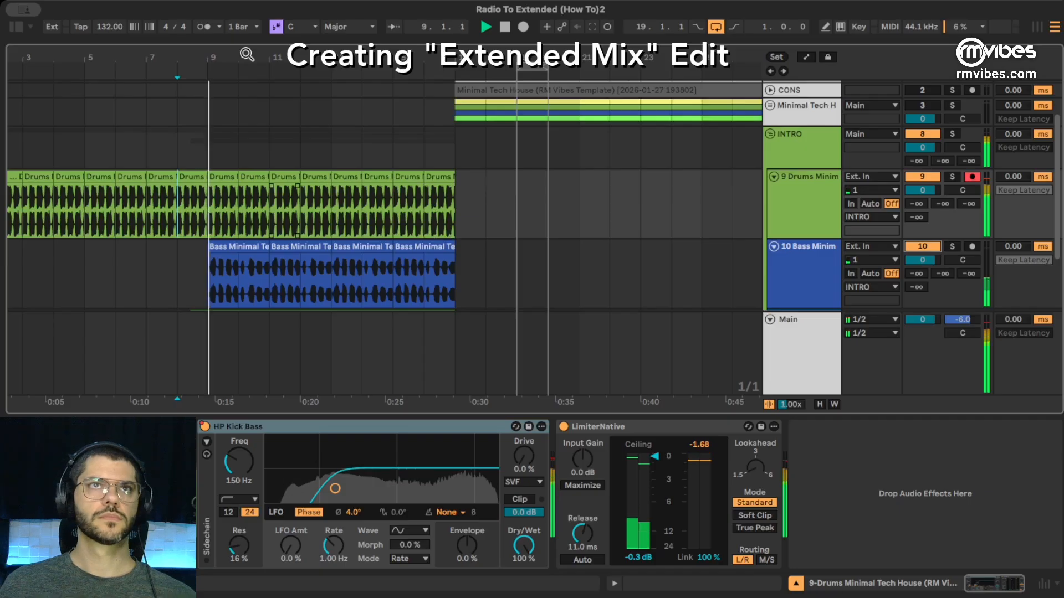
drag(247, 54, 206, 48)
key(space)
Step: Select the INTRO group's bass clips from bar 9 to bar 17 and play that range with the drums
drag(178, 289, 359, 297)
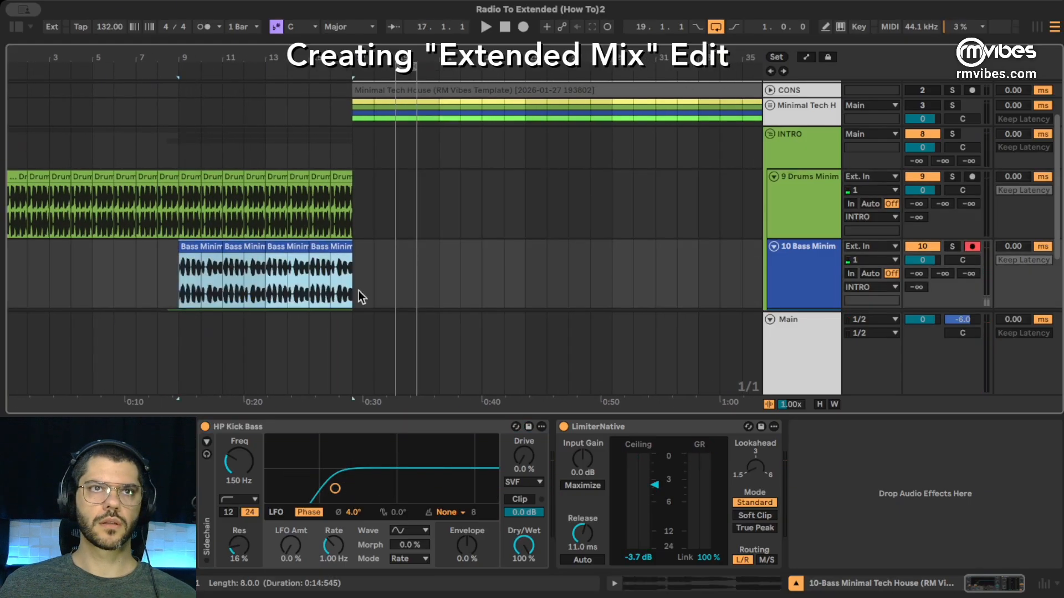
scroll(325, 272, down, 3)
drag(164, 64, 165, 58)
click(172, 214)
shift+click(278, 228)
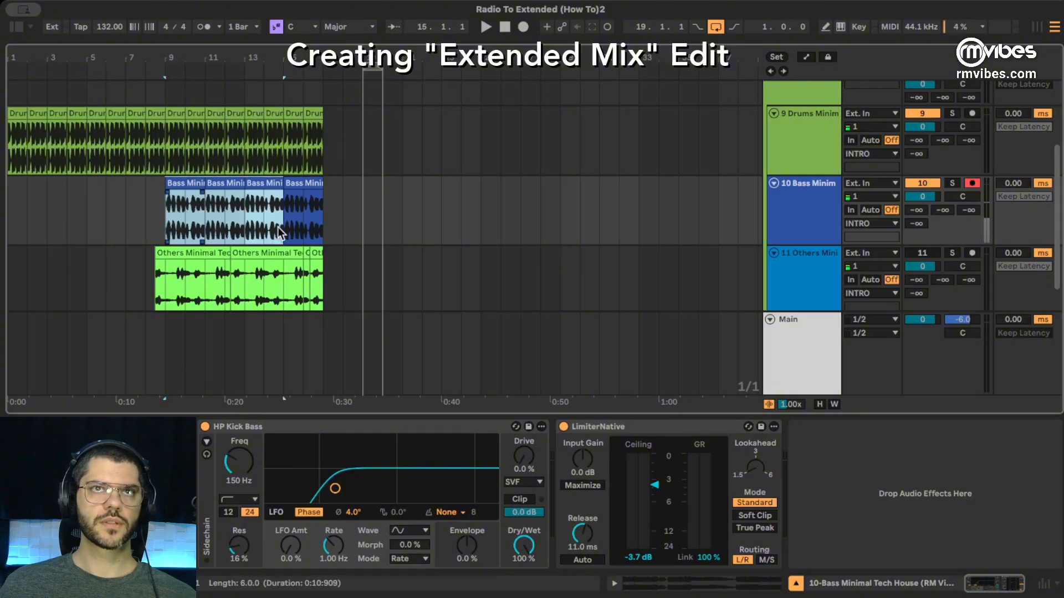
shift+click(316, 227)
key(super+l)
key(space)
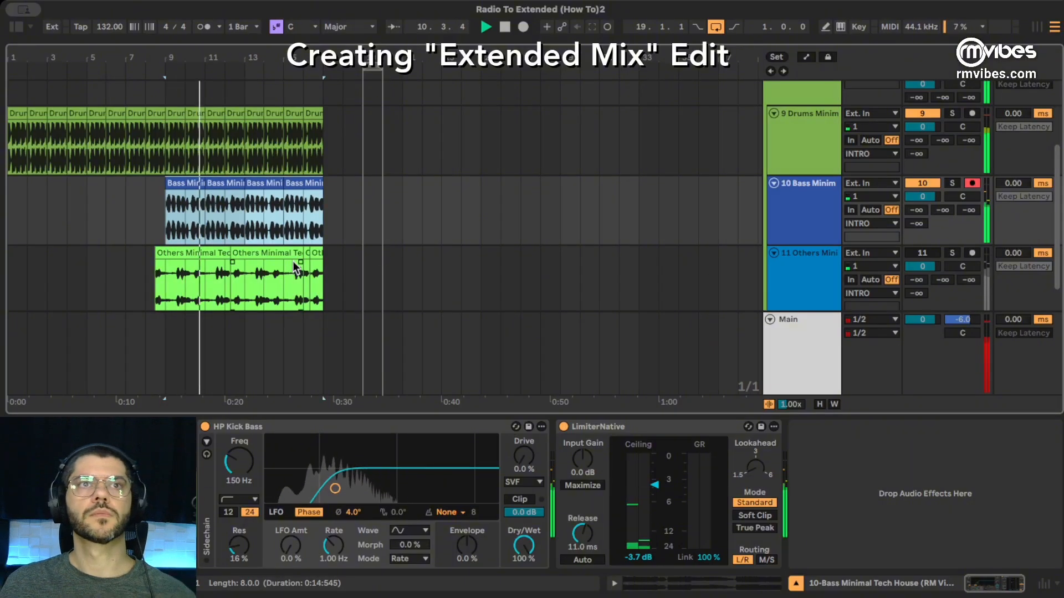
Step: Unfold and activate the Minimal Tech House stem group, play its soloed Others stem from bar 22, and unsolo it
click(284, 282)
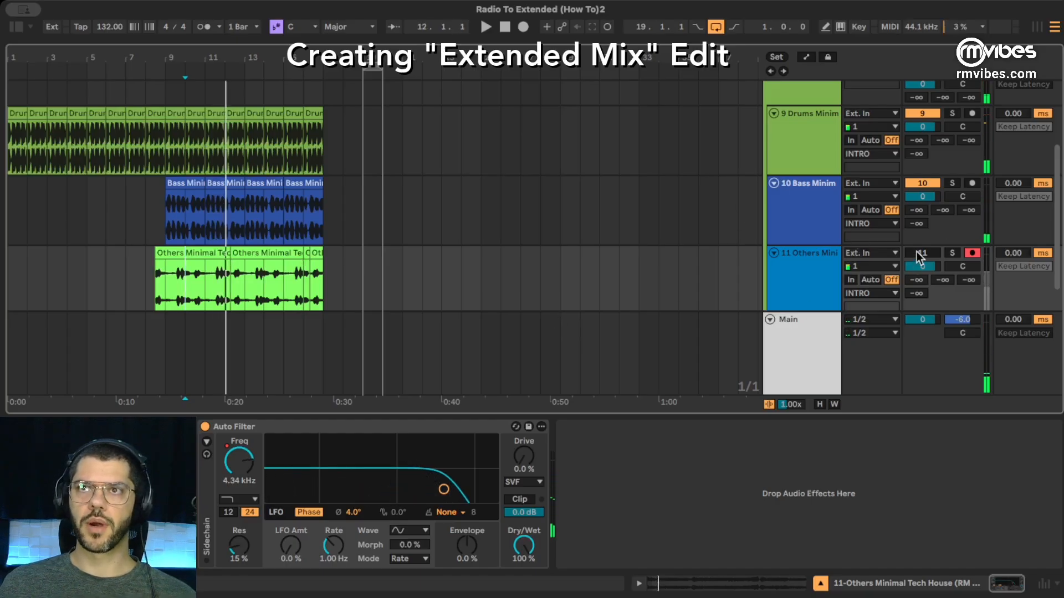
scroll(503, 287, up, 5)
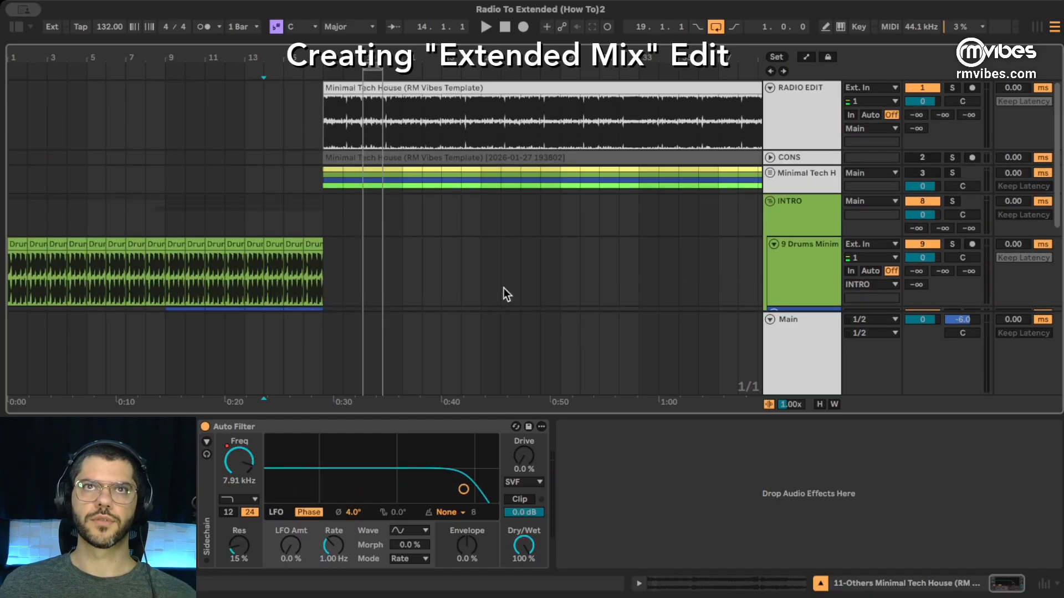
click(770, 173)
scroll(672, 194, down, 5)
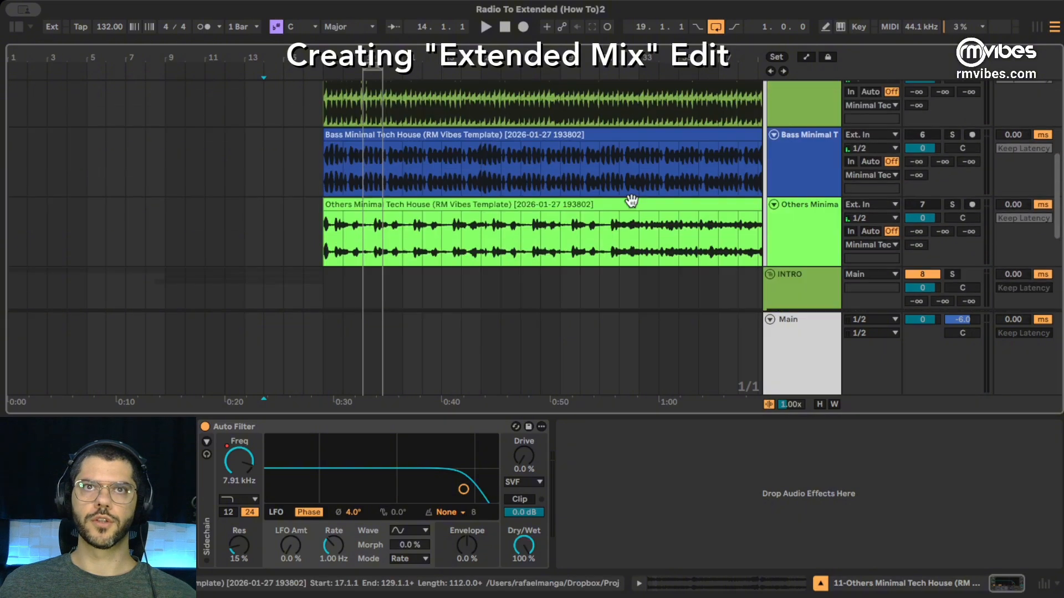
click(886, 231)
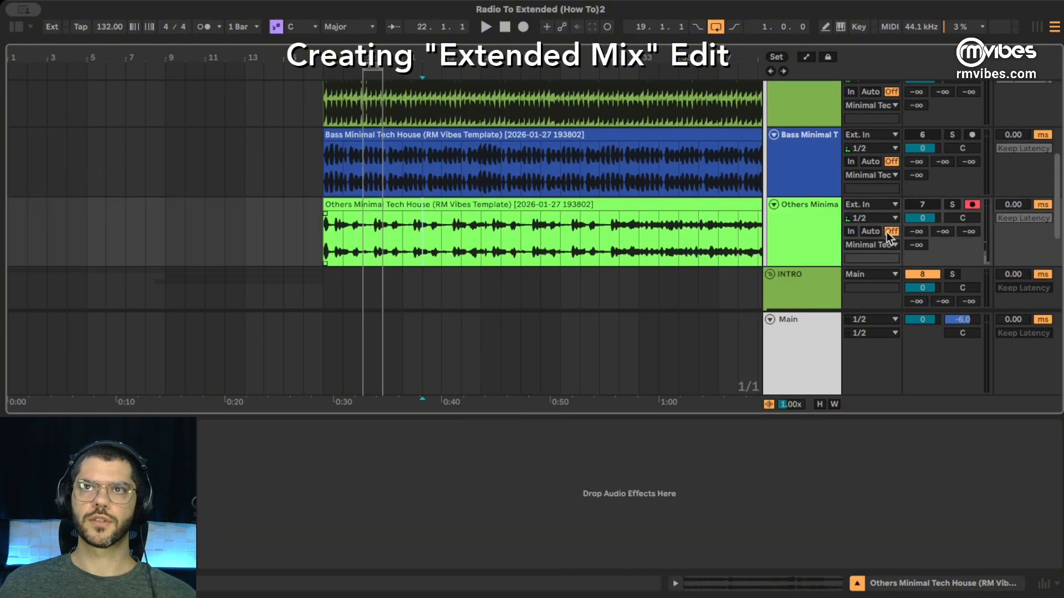
click(952, 205)
key(space)
scroll(919, 158, up, 3)
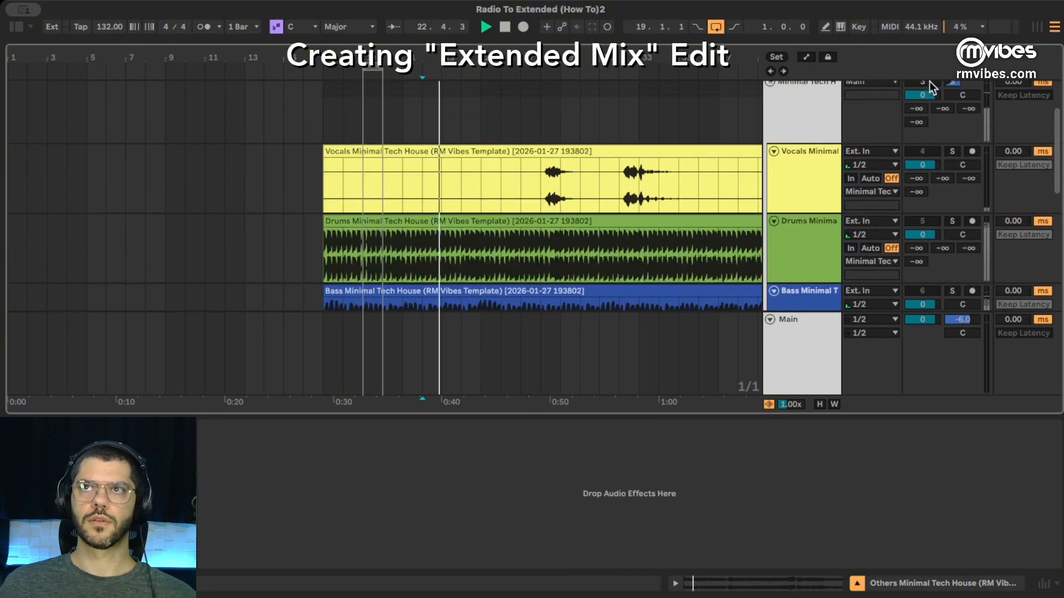
scroll(671, 170, down, 3)
scroll(670, 169, up, 3)
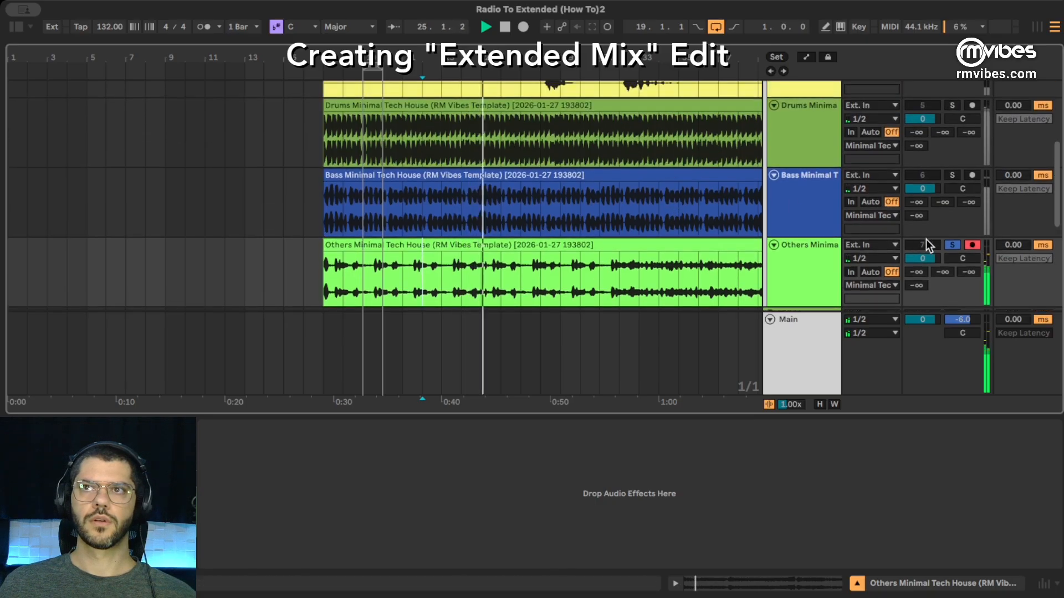
key(space)
click(947, 244)
Step: Fold the Minimal Tech House stem group and activate the INTRO group's Others track
scroll(794, 218, up, 4)
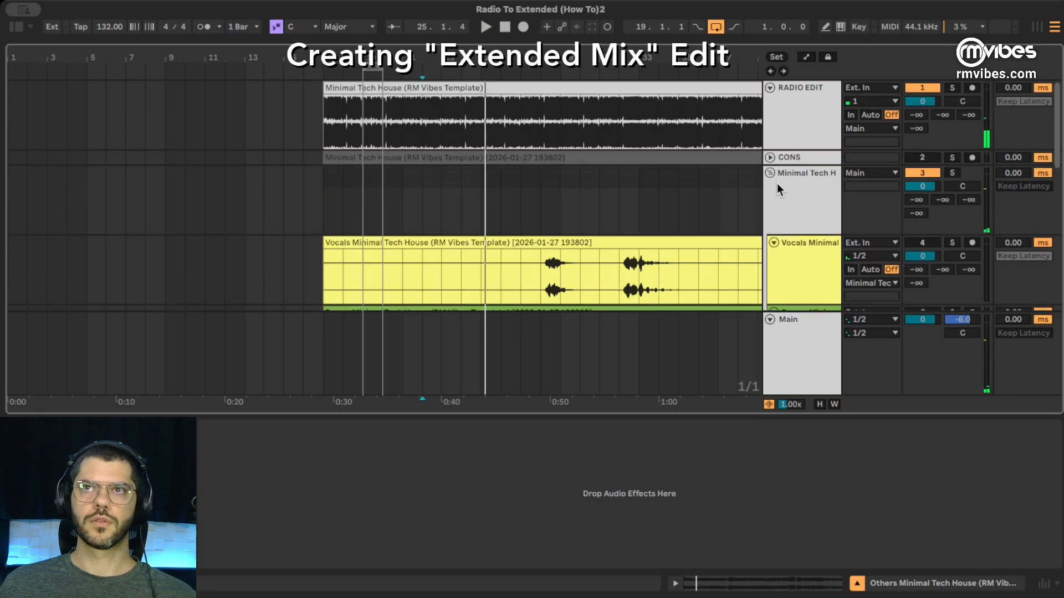
scroll(609, 179, down, 6)
click(153, 237)
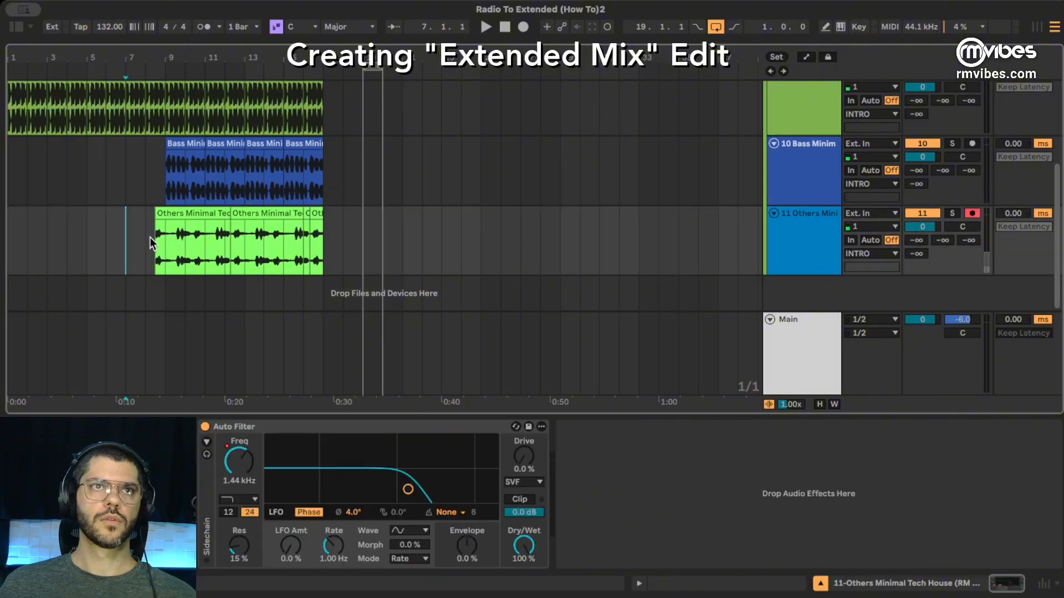
Step: Show and re-enable the Auto Filter frequency automation on the INTRO group's Others track, and play the intro from bar 8
drag(242, 458, 243, 462)
key(a)
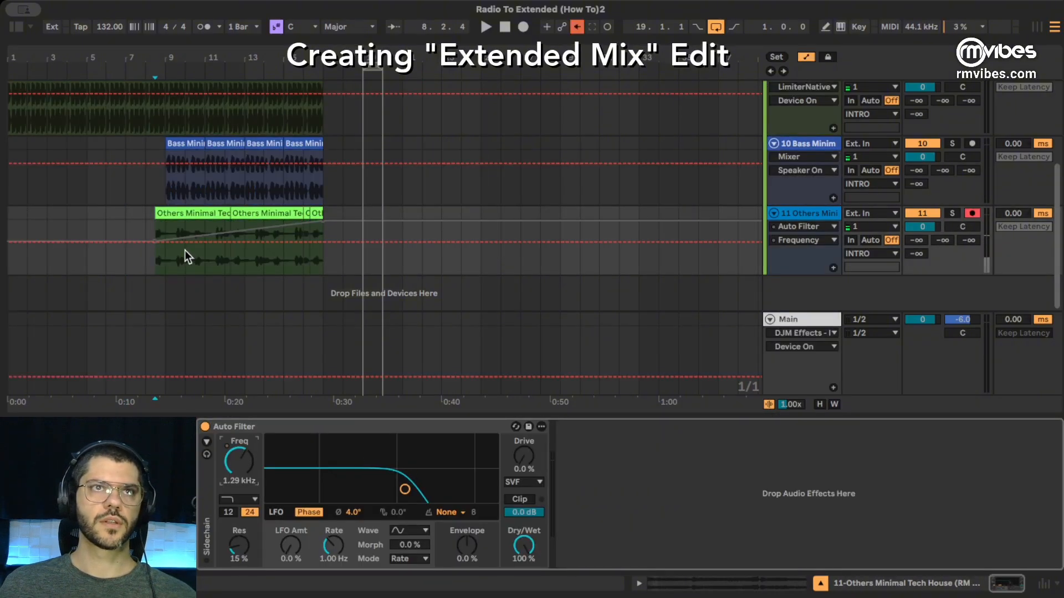
click(577, 27)
click(143, 217)
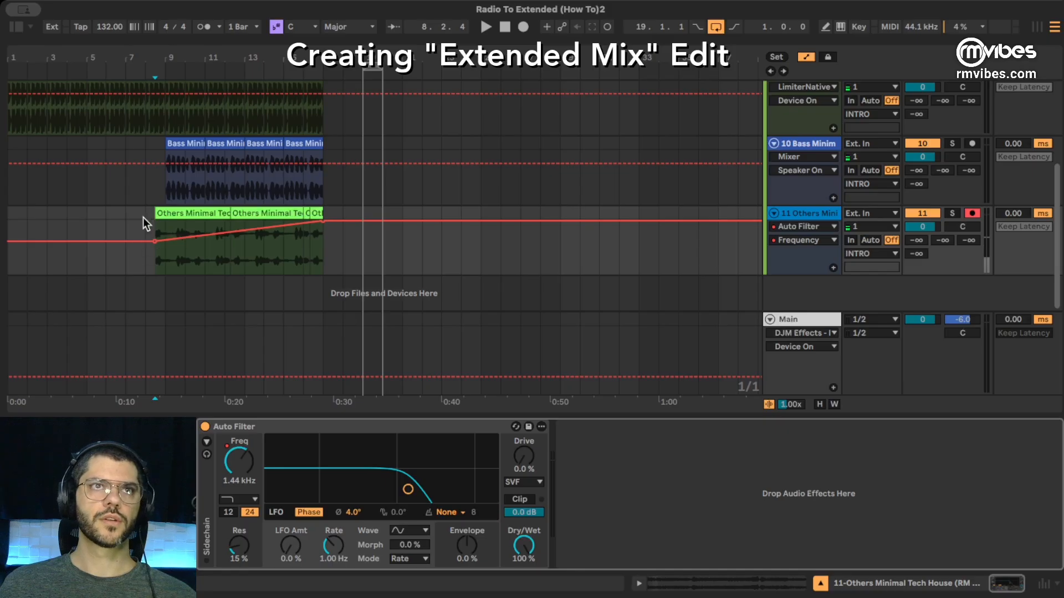
key(space)
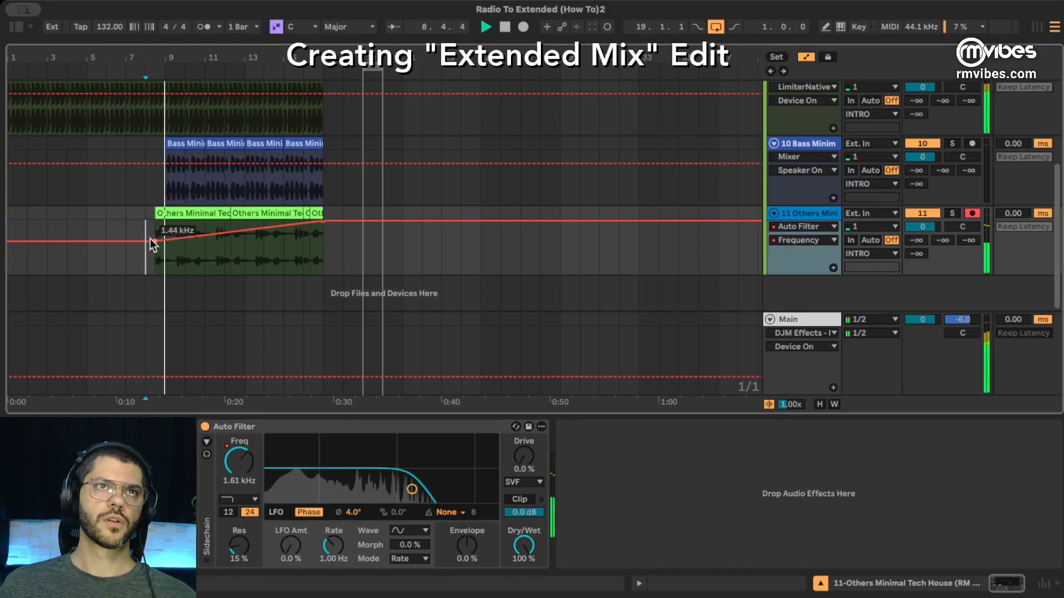
Step: Lower the start of the Others track's filter frequency automation to about 569 Hz, replay from bar 8, and hide the automation
drag(155, 241, 155, 248)
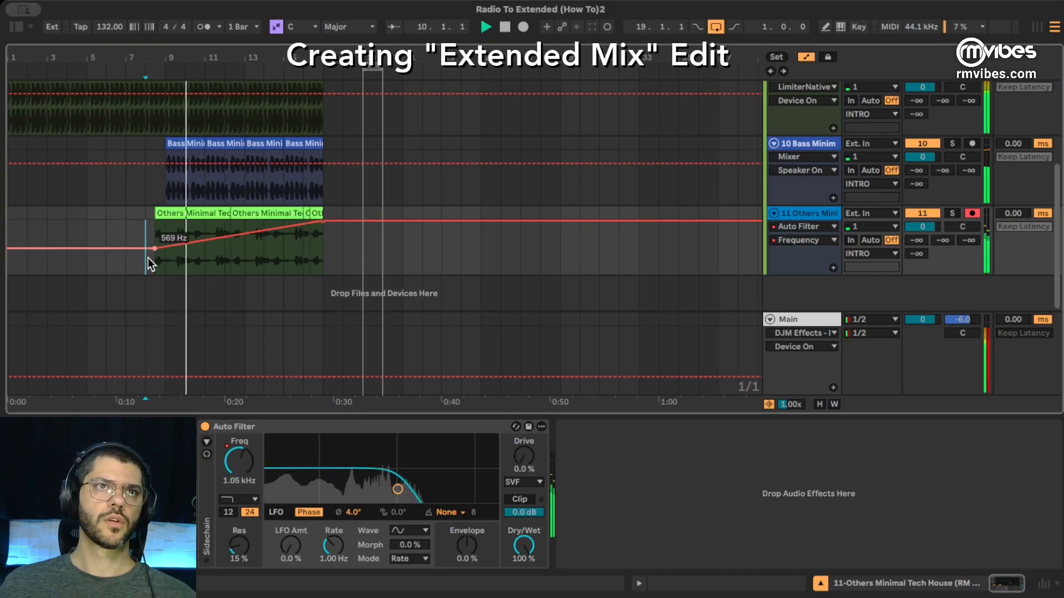
key(space)
key(space)
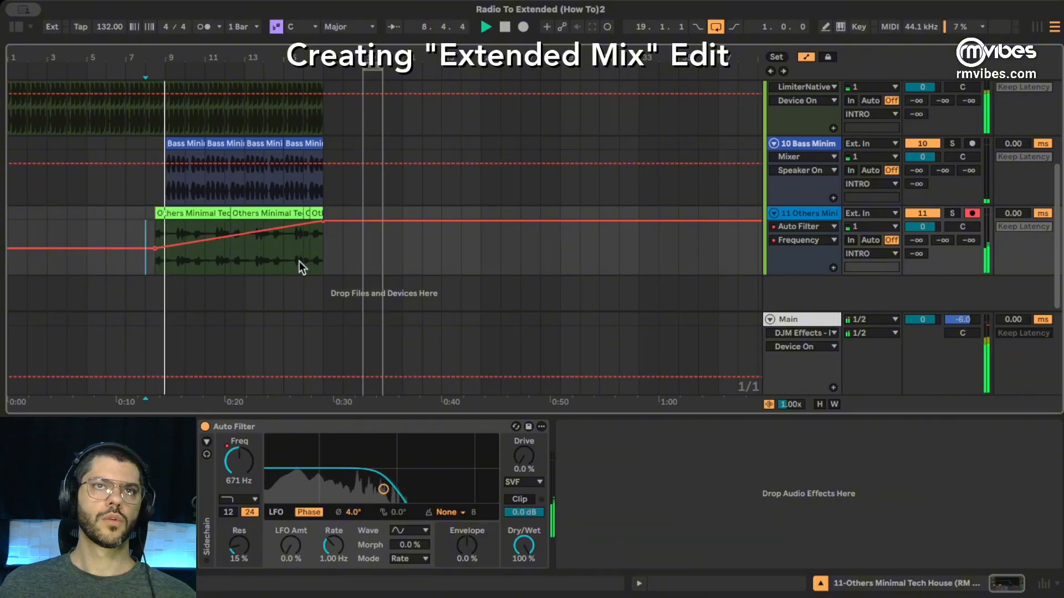
drag(225, 51, 226, 39)
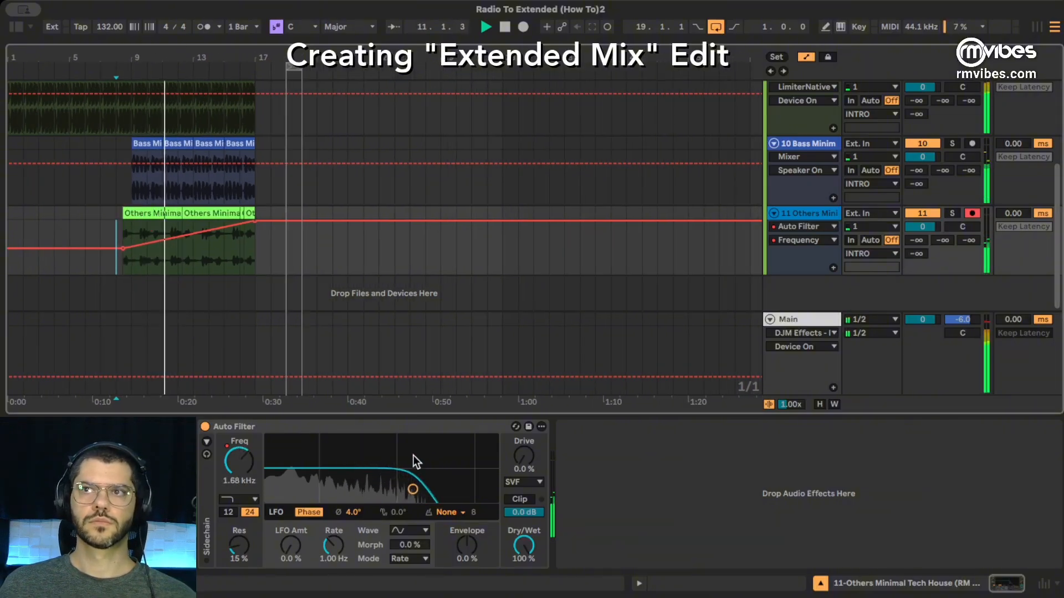
key(a)
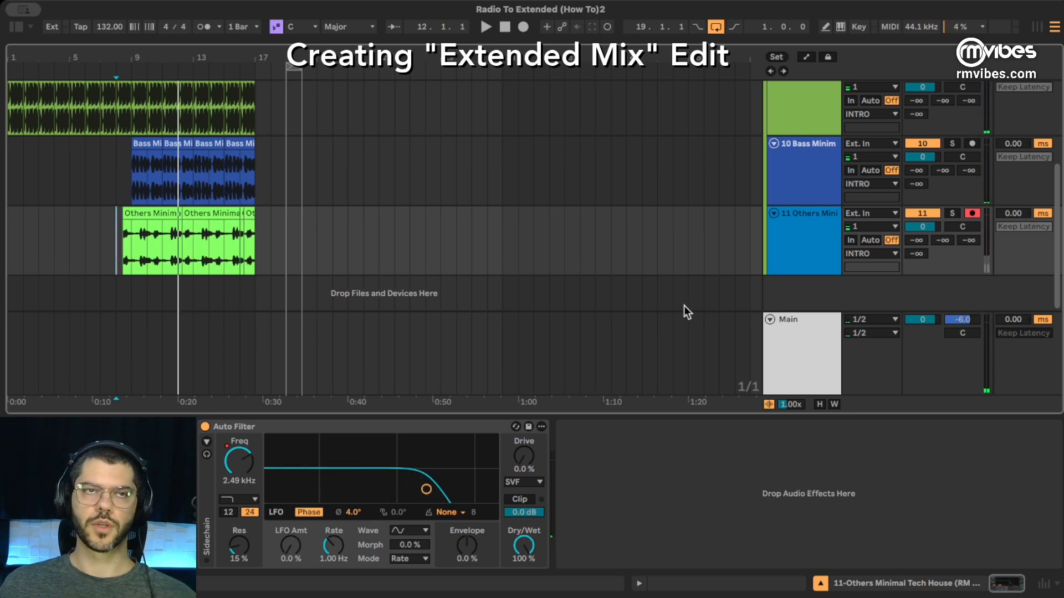
Step: Add a Limiter after the Auto Filter on the INTRO group's Others track, close the browser, and play the intro
click(683, 477)
key(super+f)
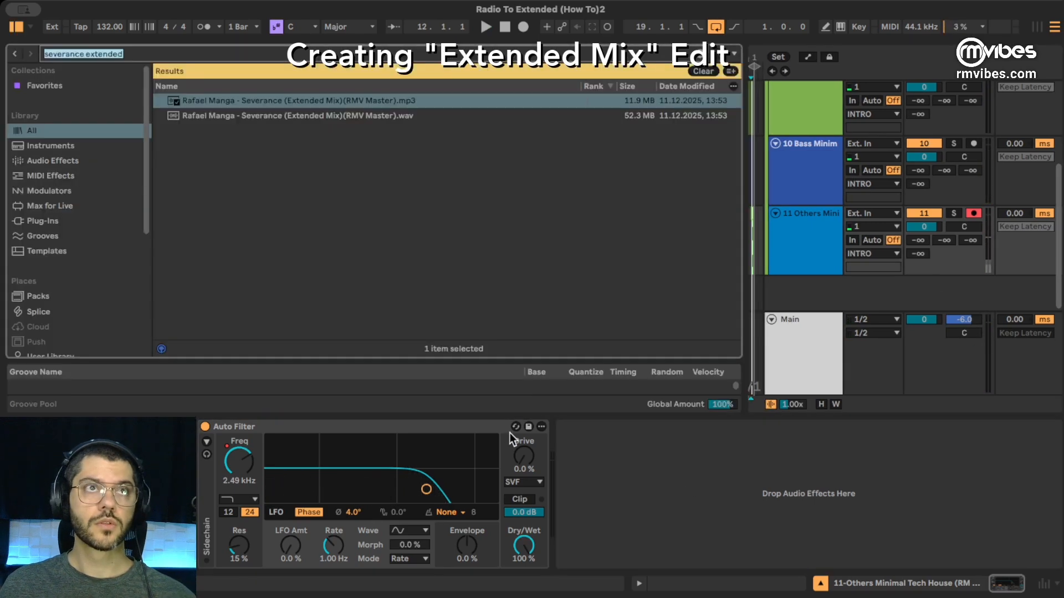
text(limiter)
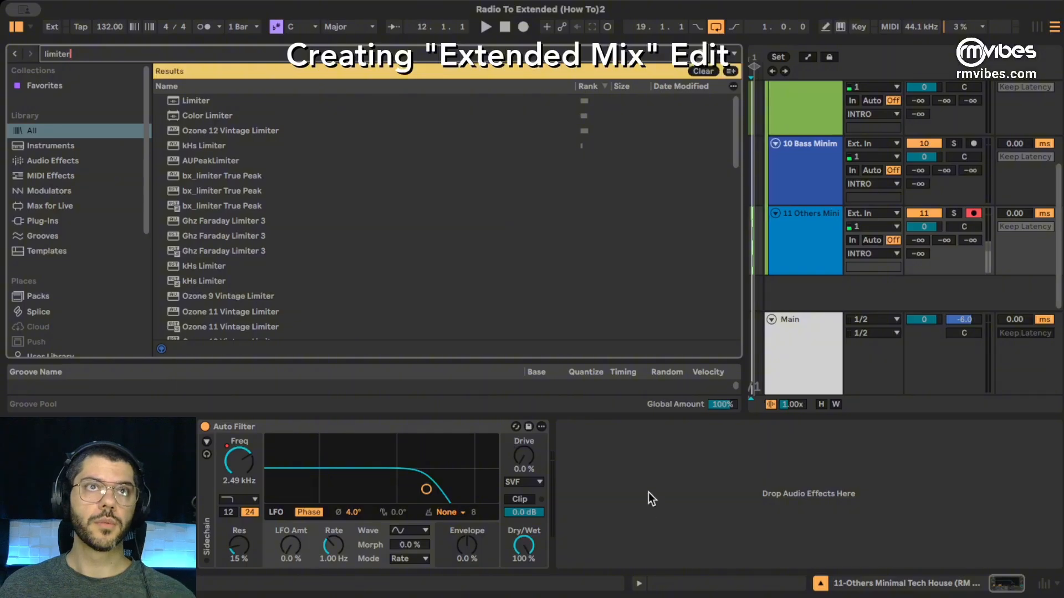
drag(203, 100, 552, 484)
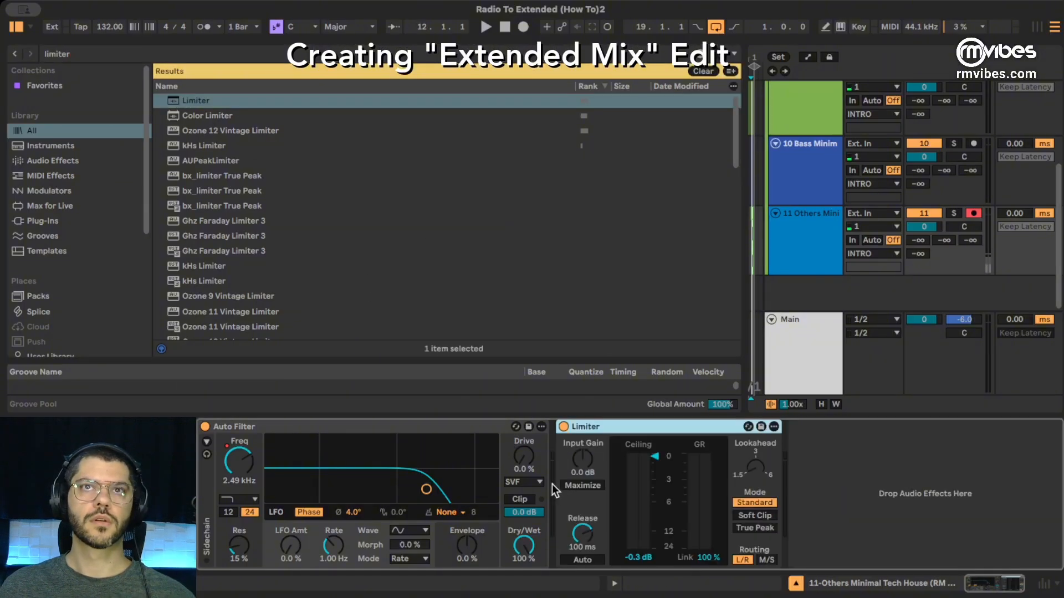
key(super+alt+b)
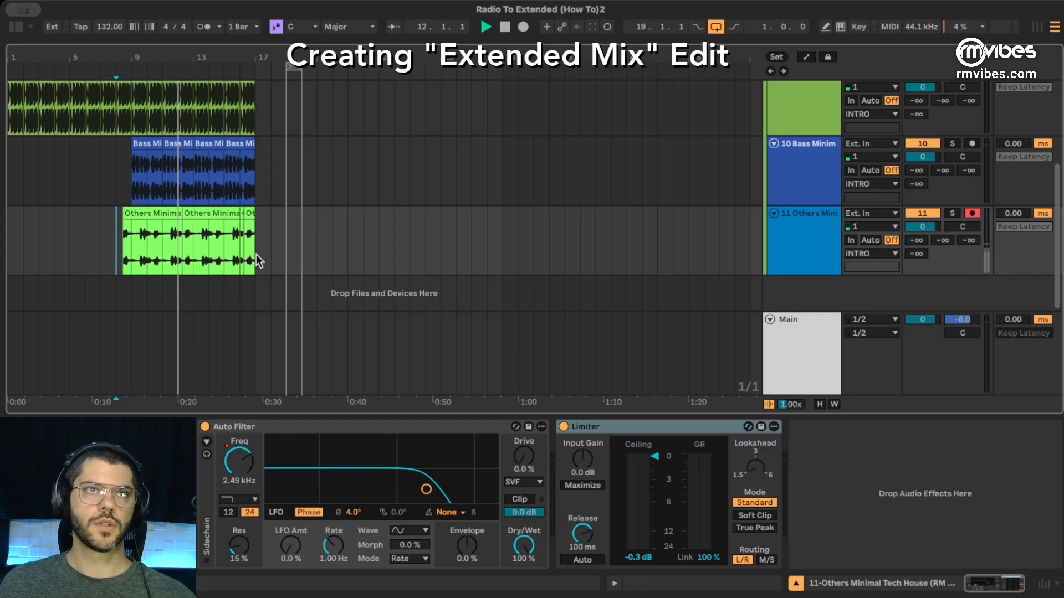
key(space)
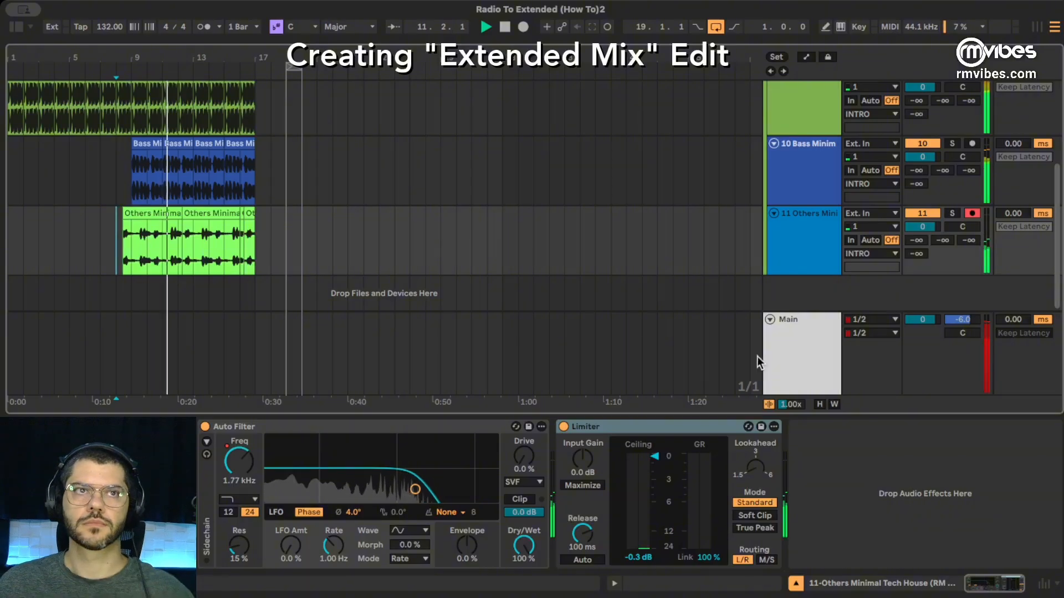
key(space)
scroll(195, 196, up, 3)
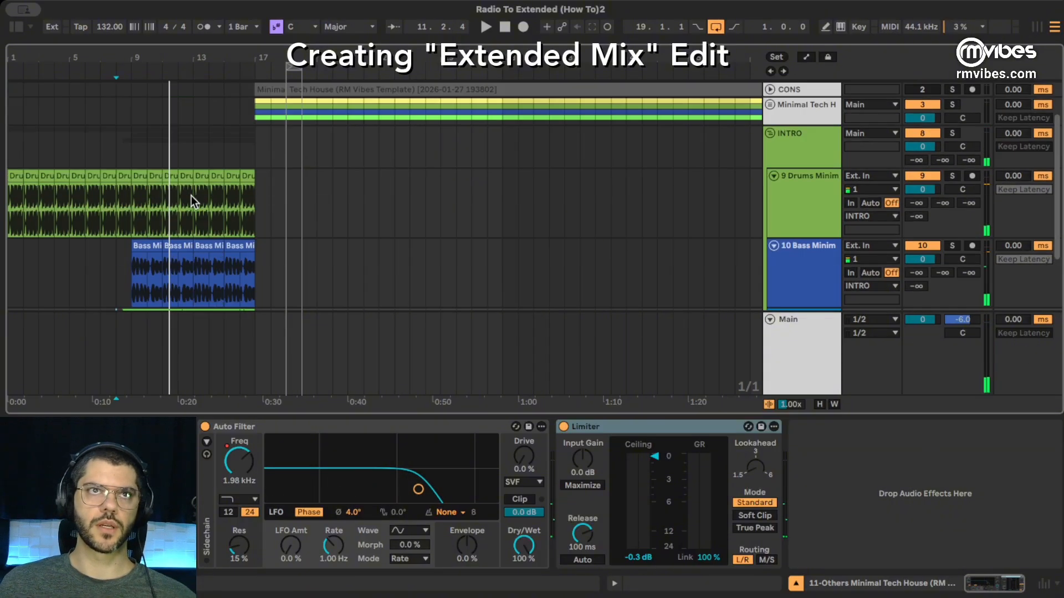
scroll(183, 199, down, 3)
scroll(148, 191, up, 2)
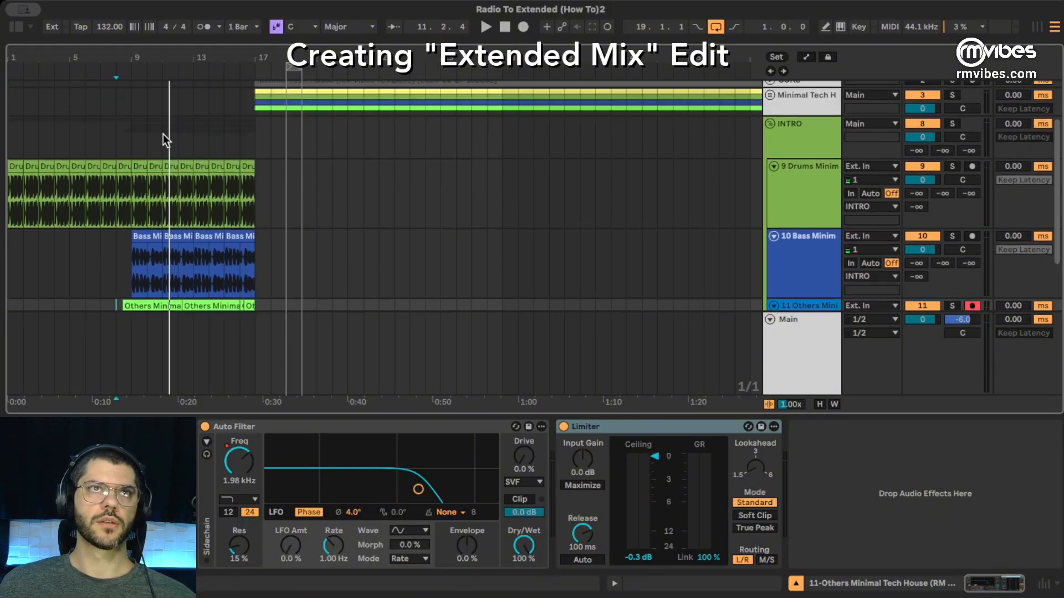
scroll(163, 134, down, 3)
drag(134, 54, 132, 105)
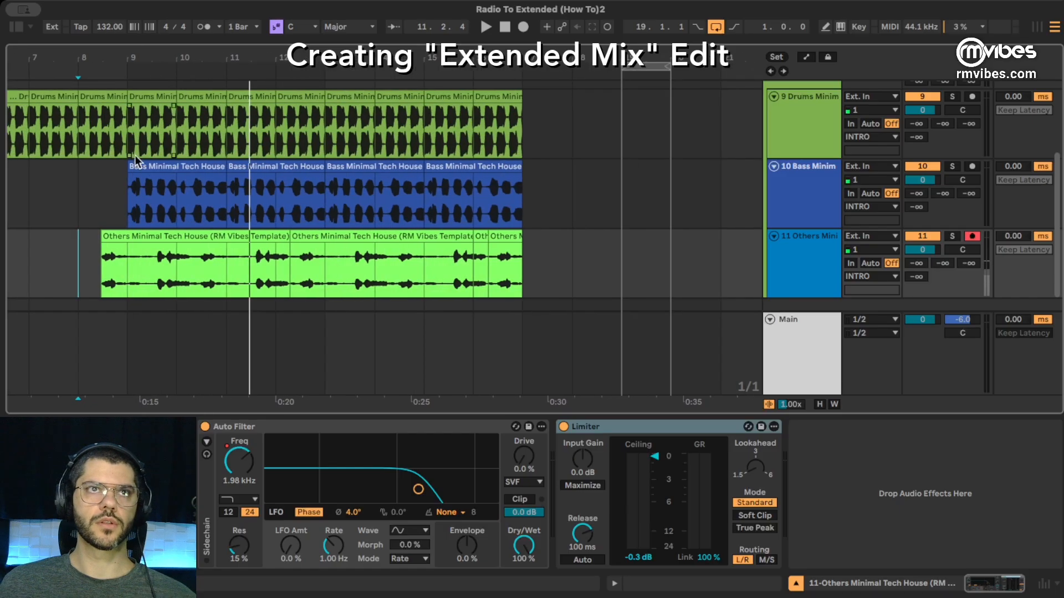
click(108, 201)
scroll(475, 237, down, 1)
Step: Fold the DJM Effects rack on the Main track and place the start position at bar 10
click(400, 359)
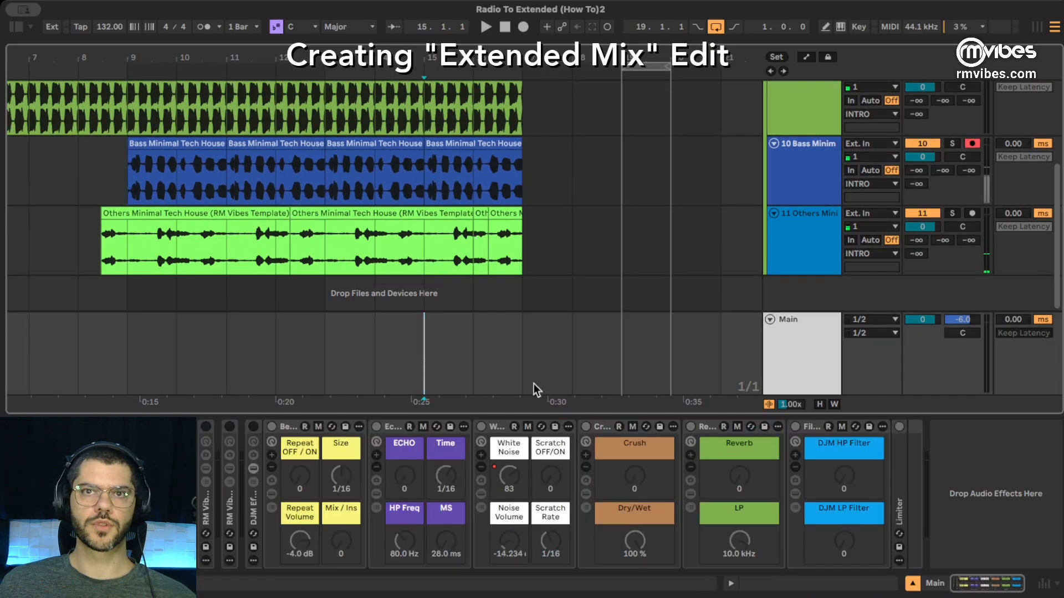
click(256, 510)
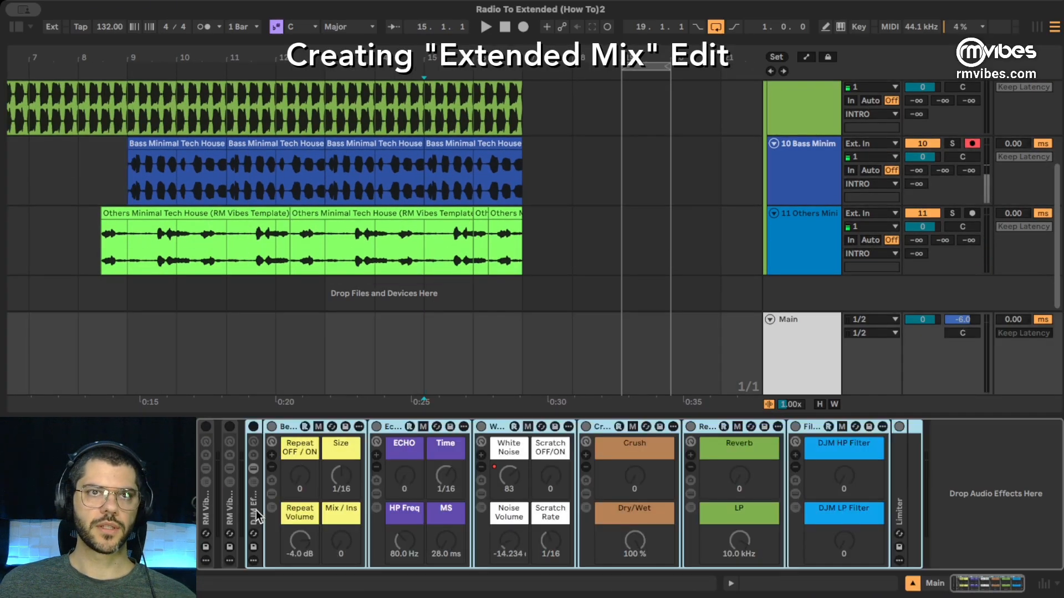
double_click(256, 511)
click(227, 257)
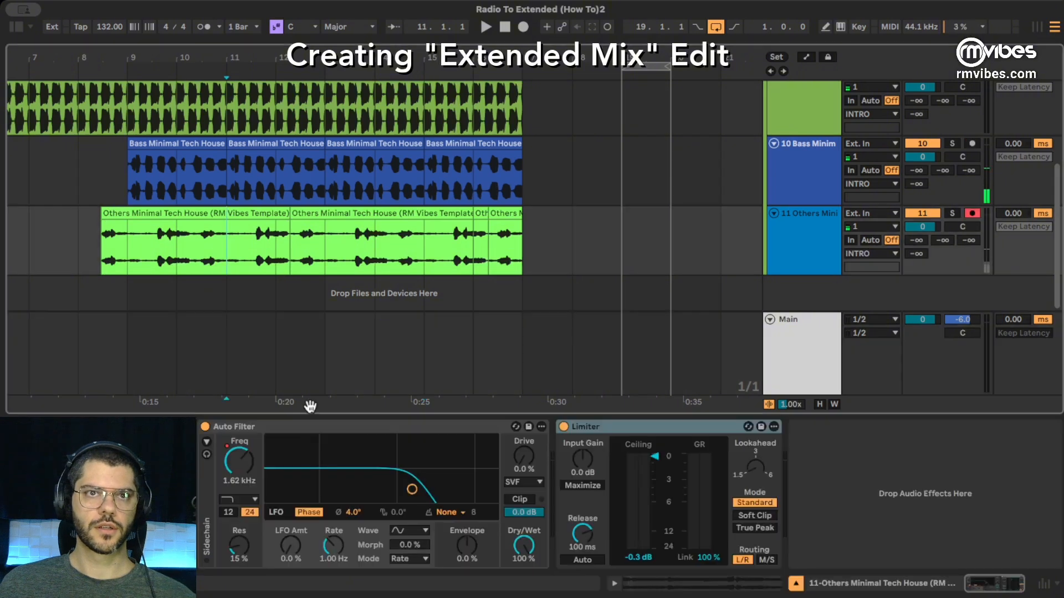
click(176, 380)
click(530, 514)
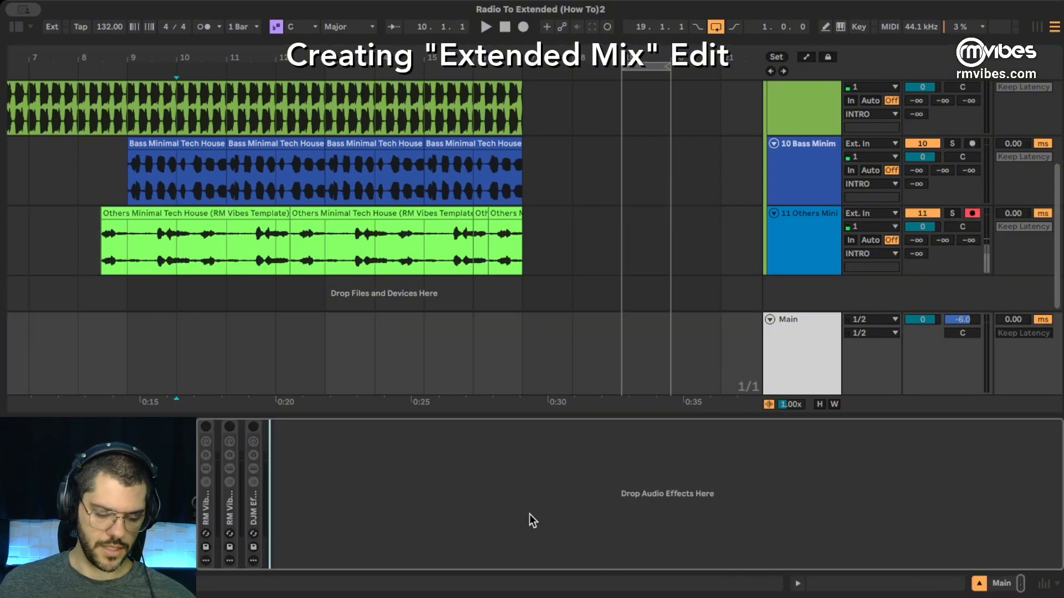
Step: Add a Limiter to the end of the Main track's device chain and set its release to 0.10 ms
key(super+f)
text(limiter)
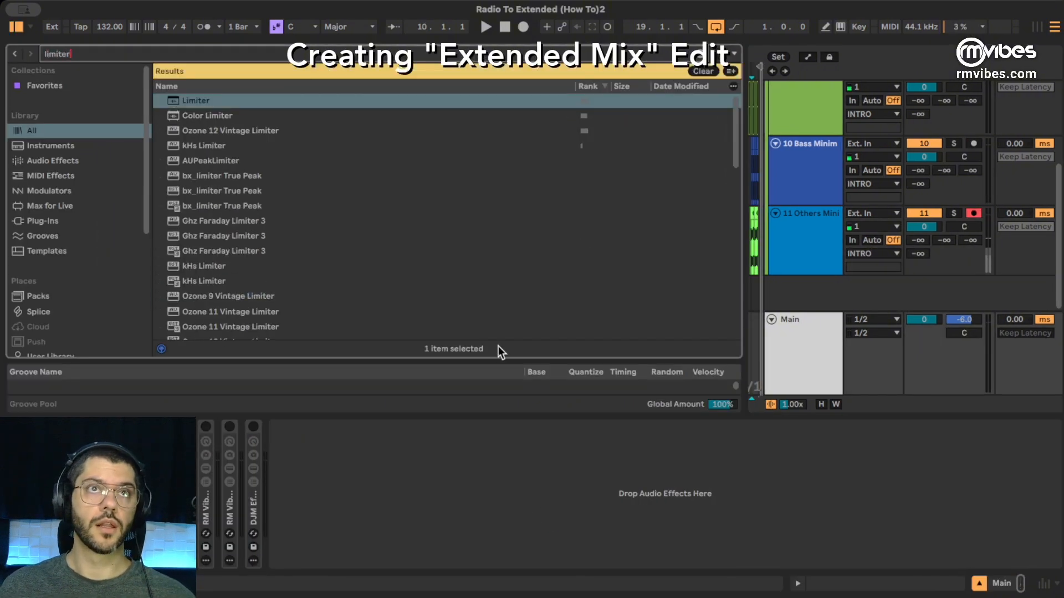
drag(197, 101, 344, 466)
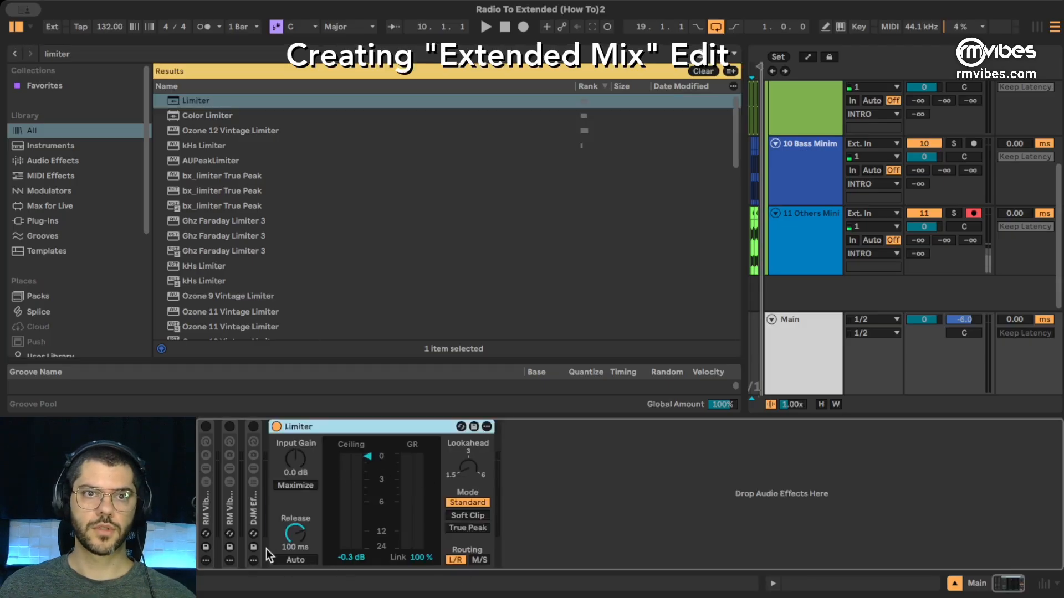
drag(295, 533, 295, 559)
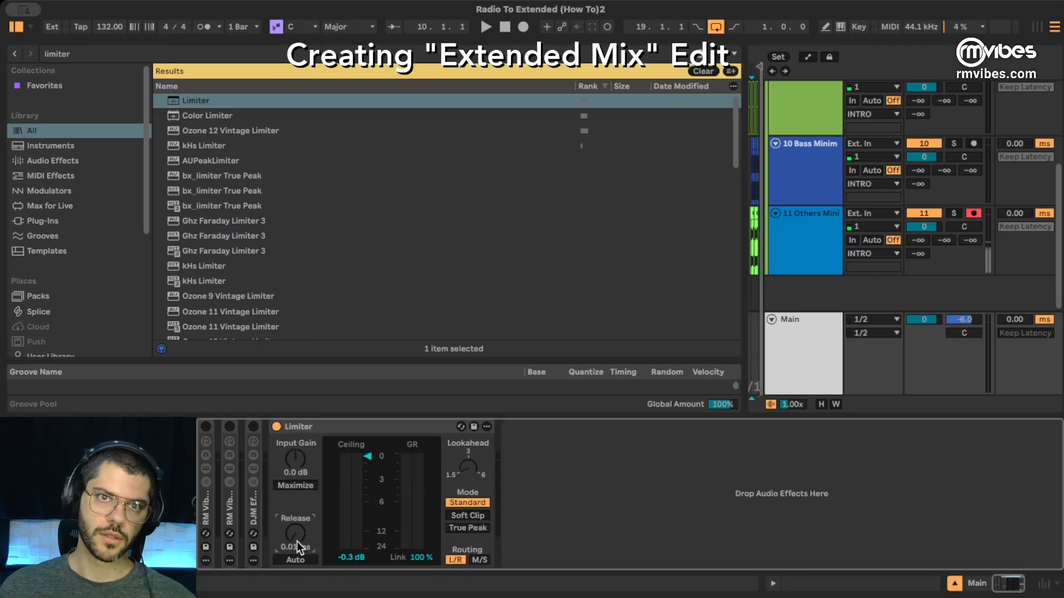
click(297, 546)
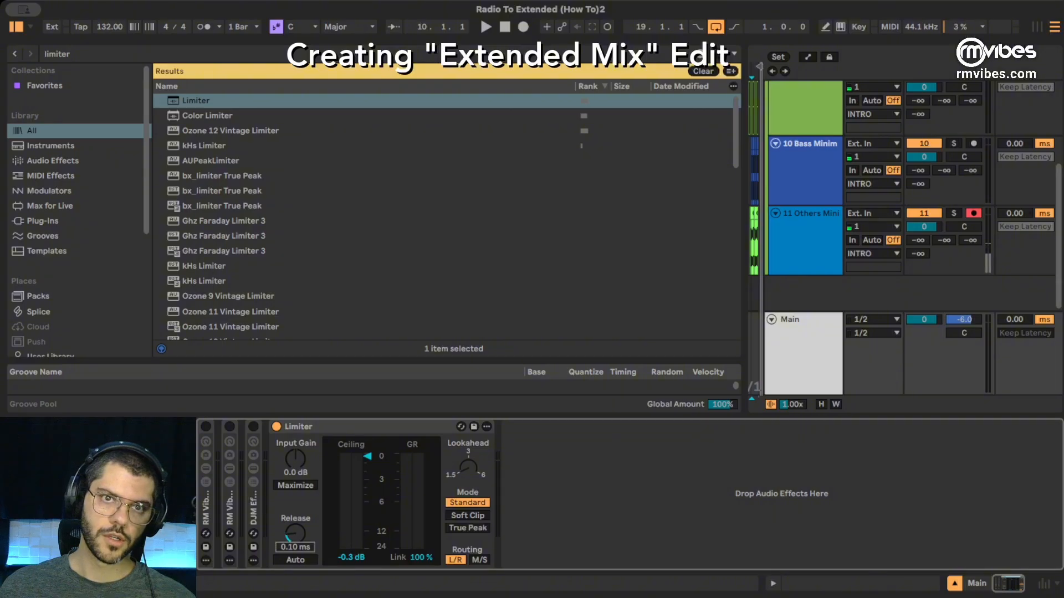
Step: Play the intro from bar 10, close the browser, and turn off the arrangement loop
key(space)
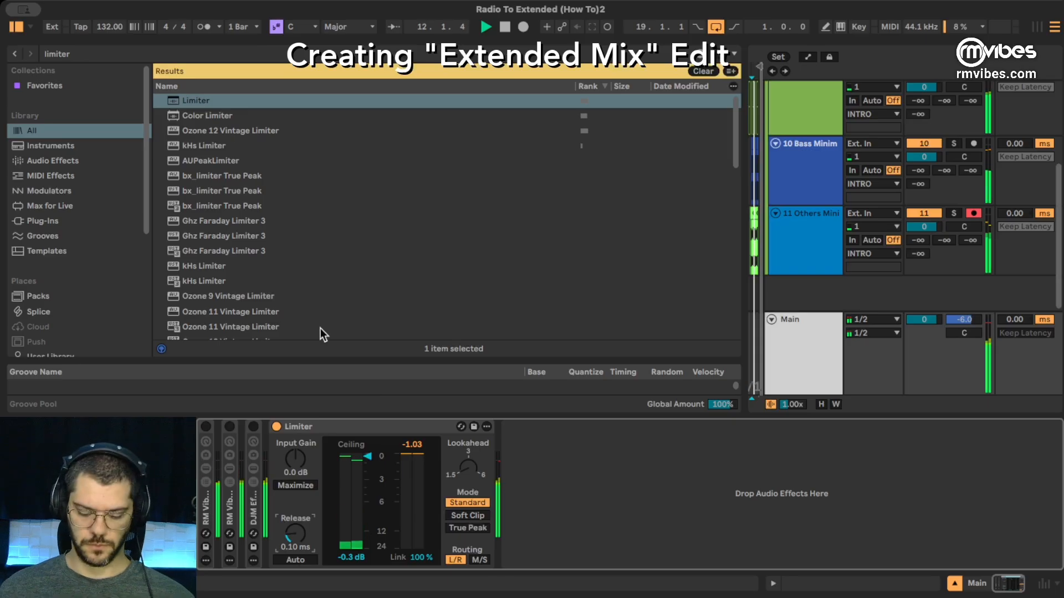
key(super+alt+b)
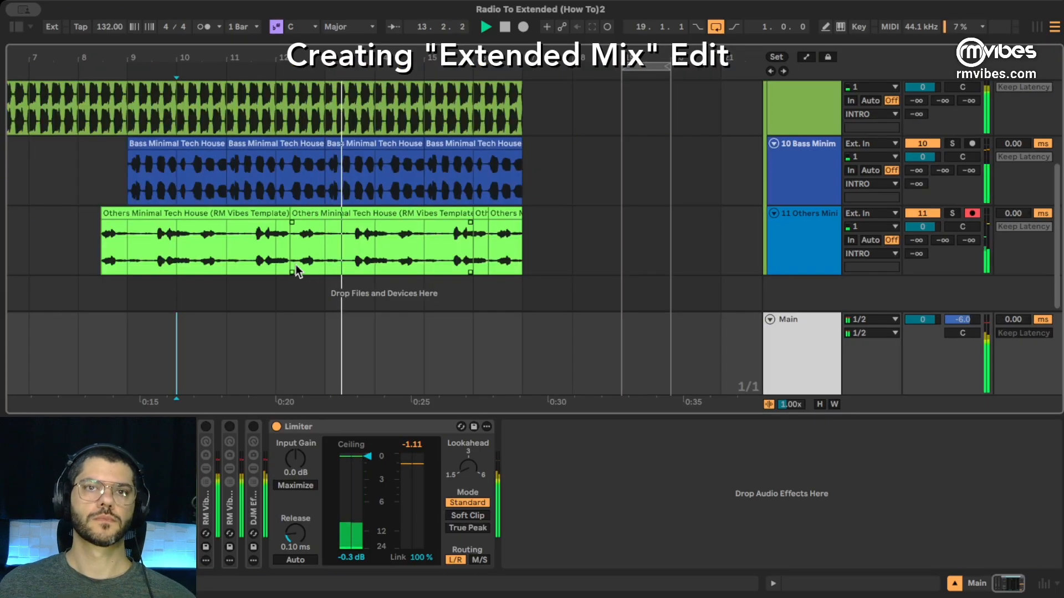
drag(185, 71, 131, 61)
click(293, 193)
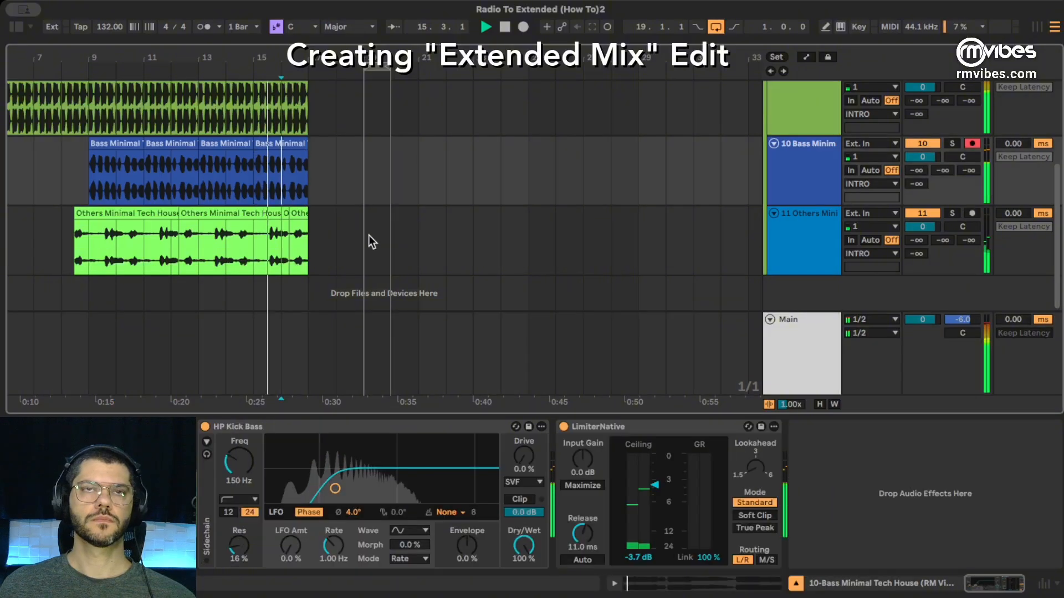
scroll(368, 235, up, 5)
click(714, 27)
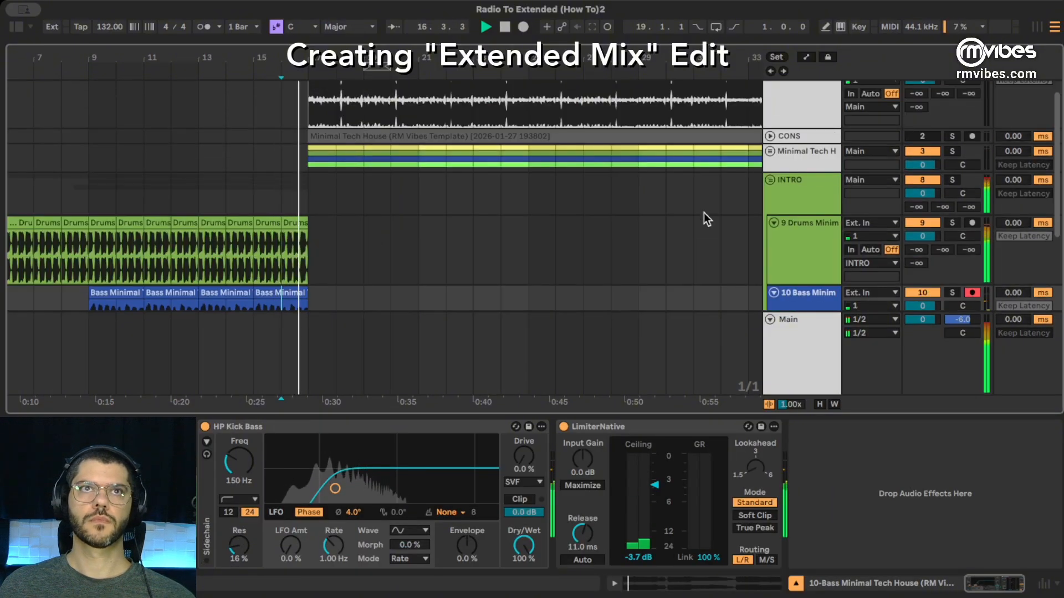
Step: Follow the playback across the transition from the intro stems into the RADIO EDIT track at bar 17
scroll(703, 213, up, 2)
scroll(361, 145, down, 1)
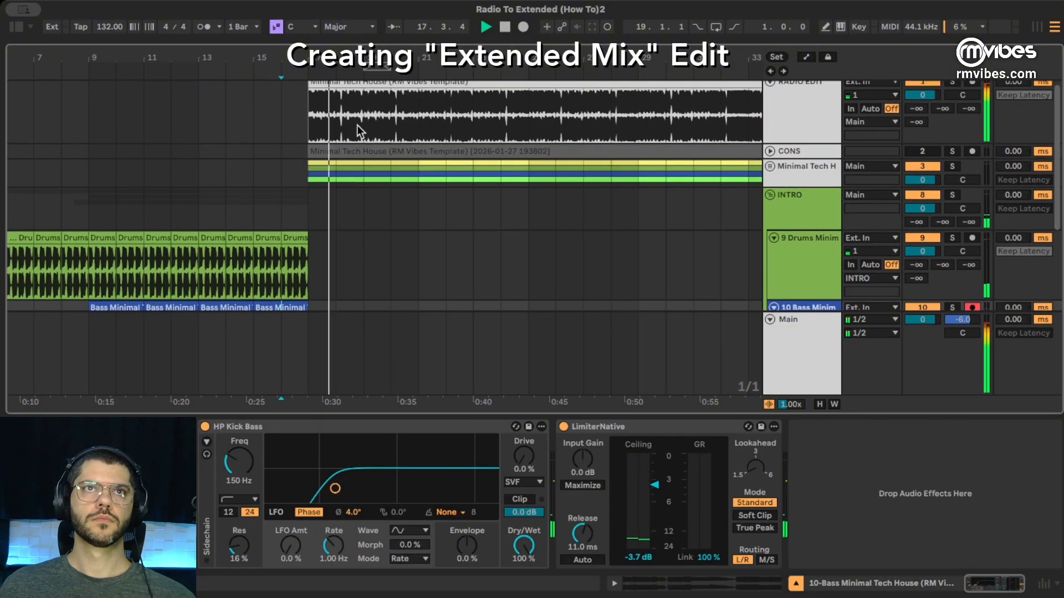
drag(291, 58, 295, 69)
scroll(510, 248, down, 5)
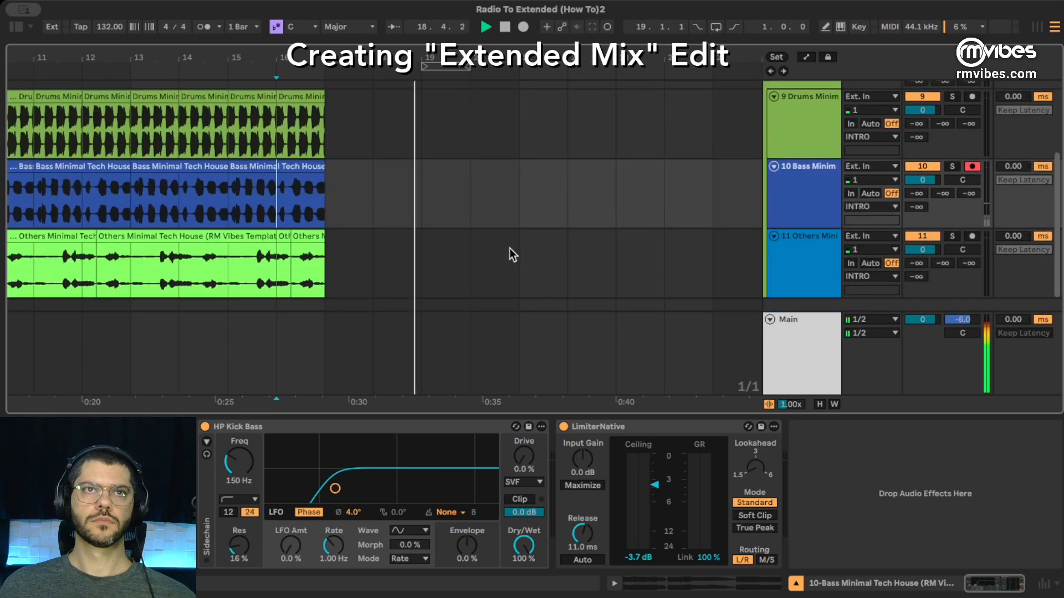
scroll(510, 249, up, 5)
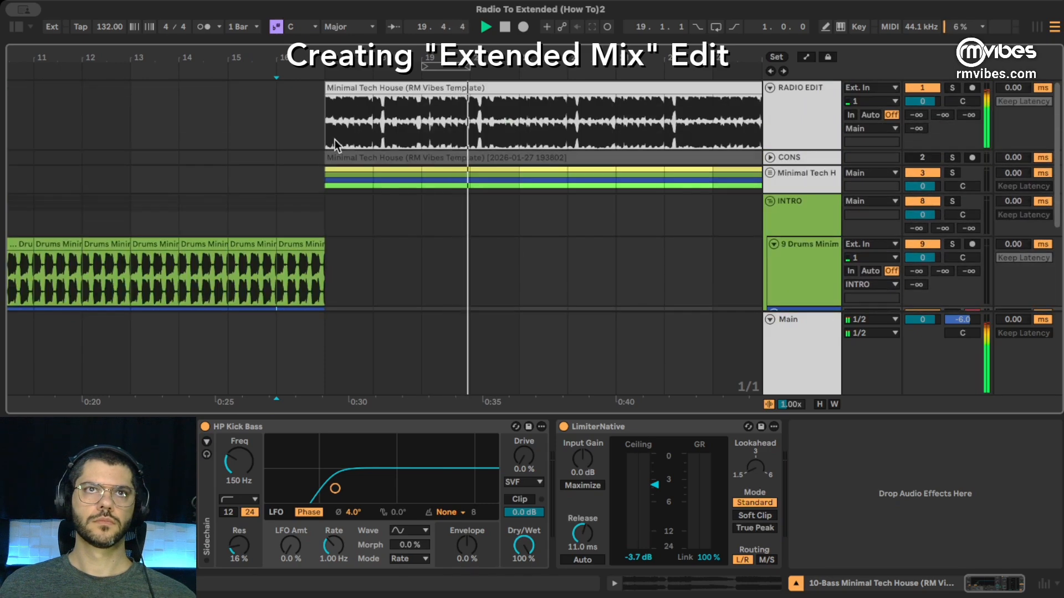
click(300, 101)
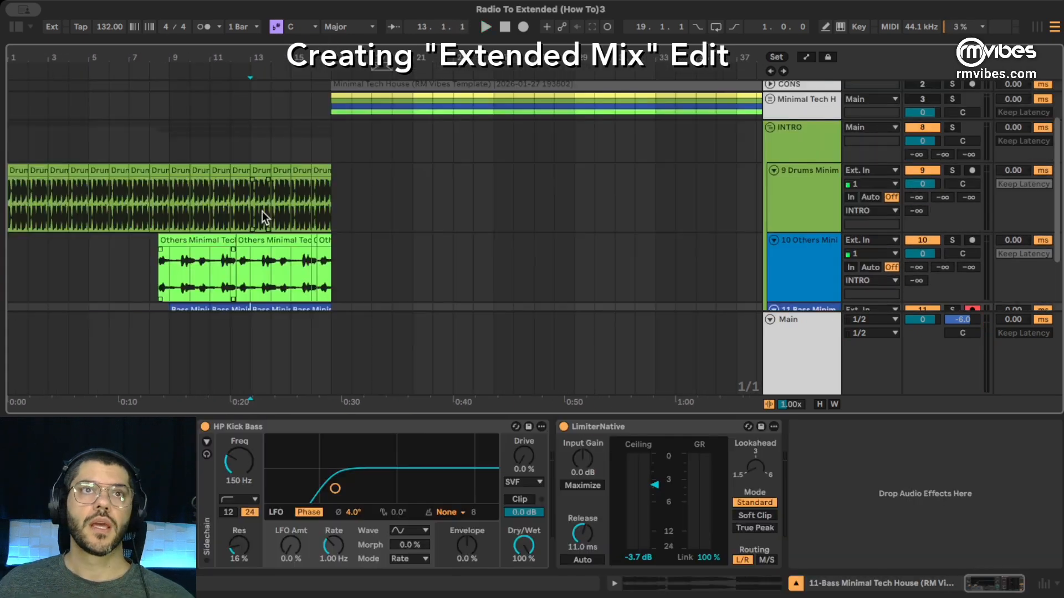
Step: Select the Main track at bar 17, unfold its first RM Vibes DJM rack, and switch that rack on
scroll(261, 211, down, 3)
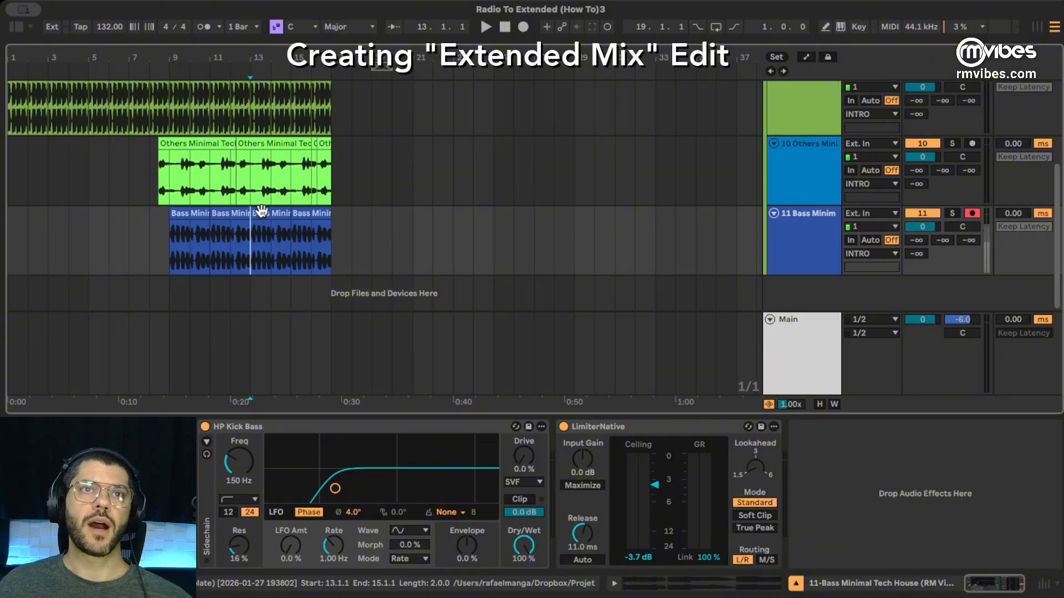
click(290, 240)
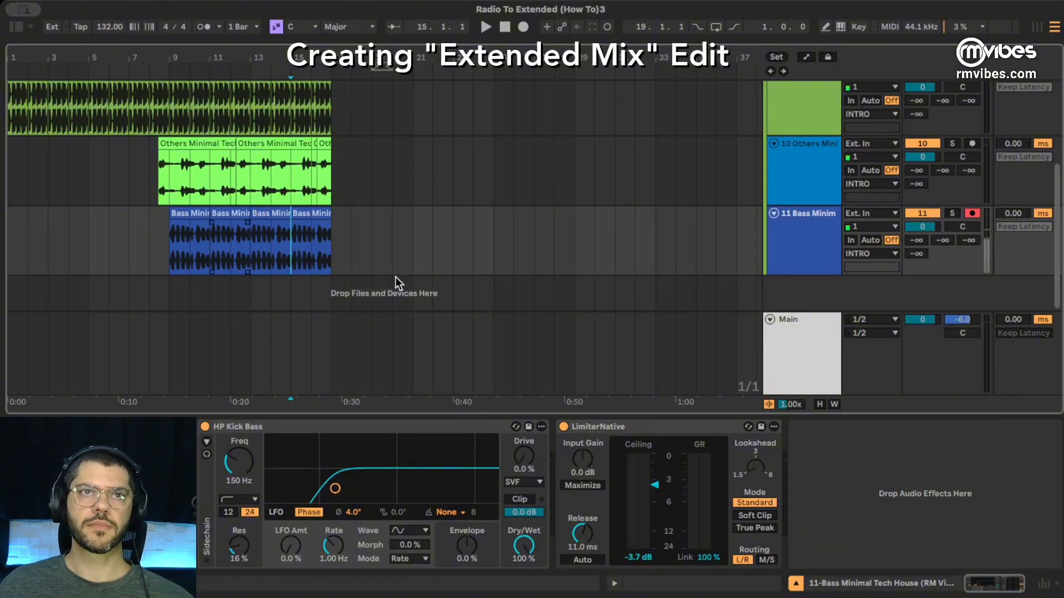
click(321, 341)
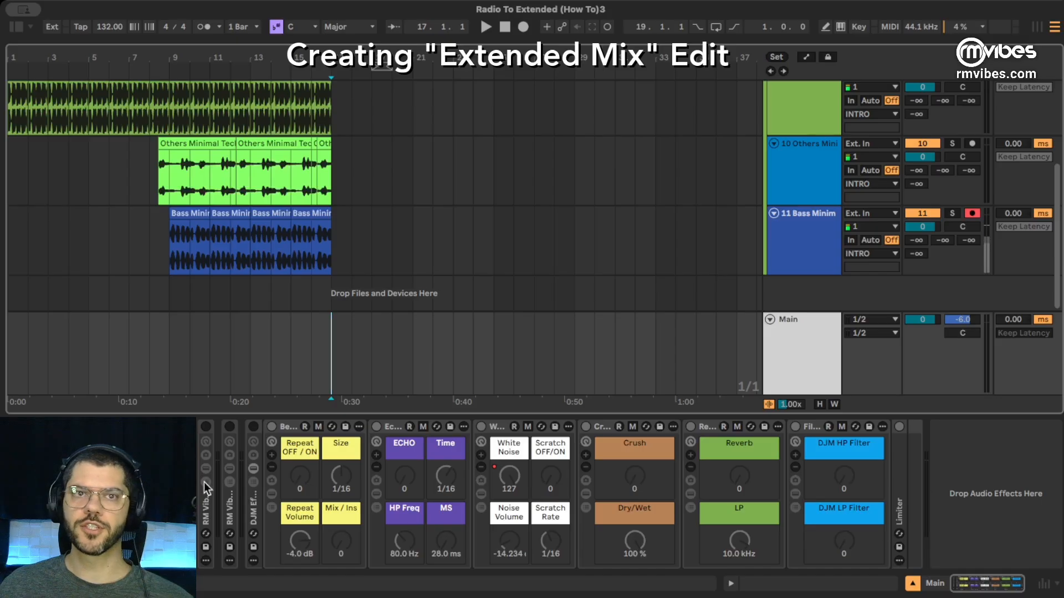
double_click(206, 507)
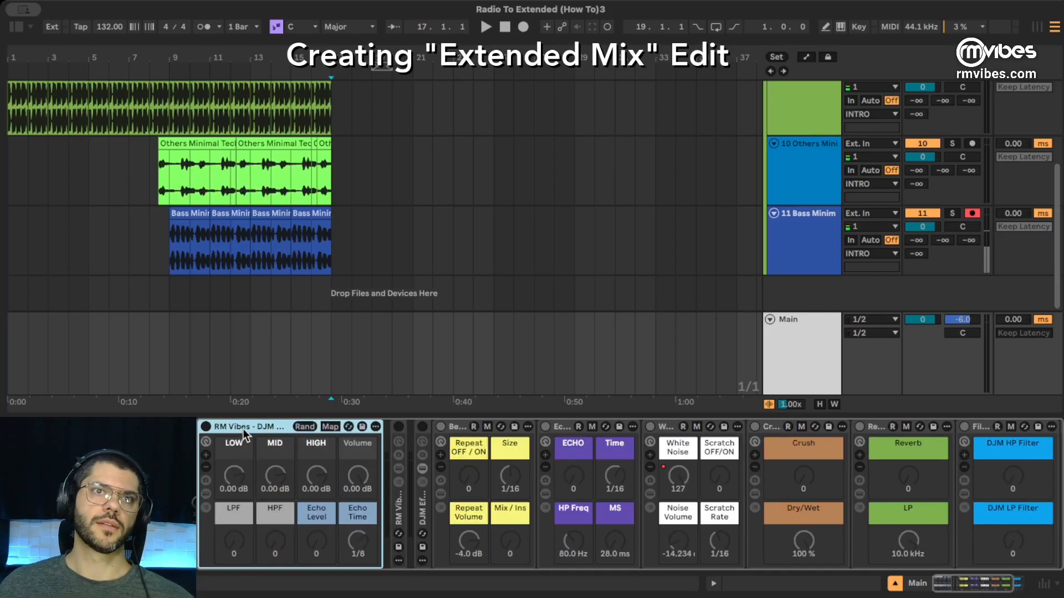
click(205, 427)
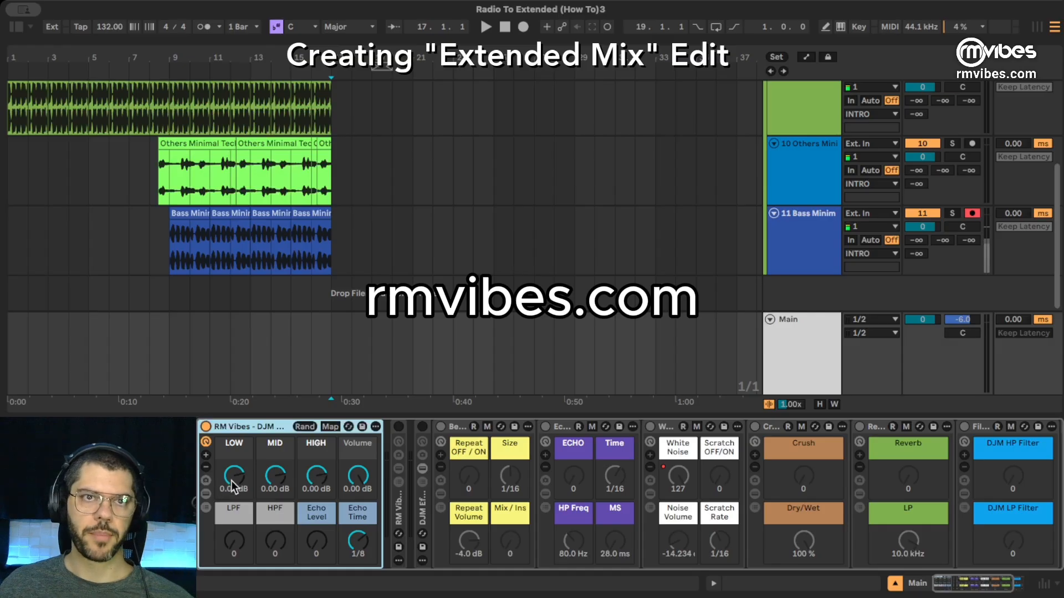
Step: Fold the RM Vibes DJM rack and unfold the RM Vibes - DJ PRO Mix rack on the Main track
double_click(245, 424)
double_click(230, 507)
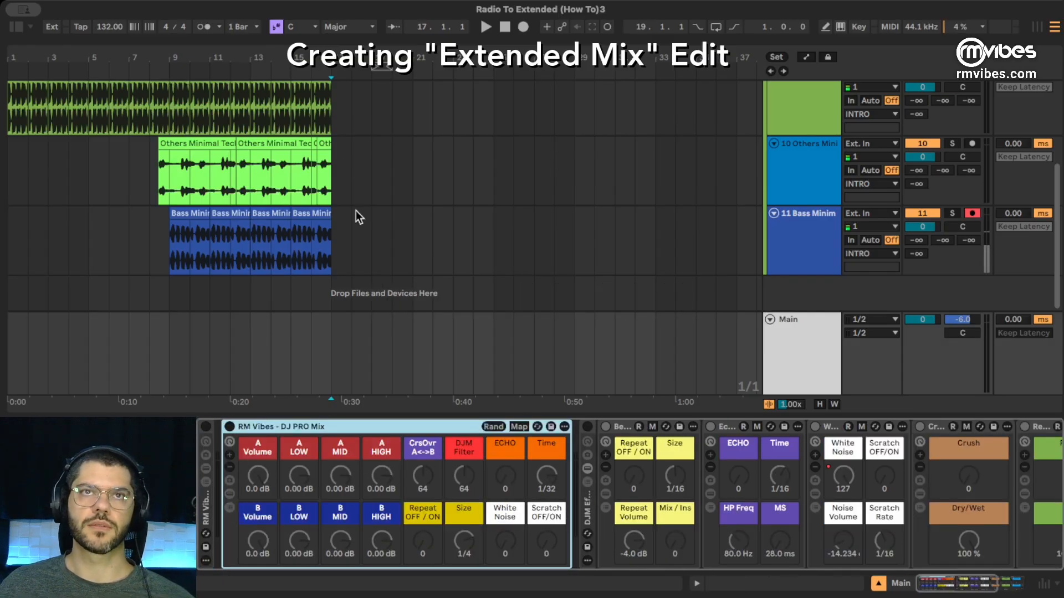
scroll(356, 216, up, 5)
scroll(356, 216, down, 5)
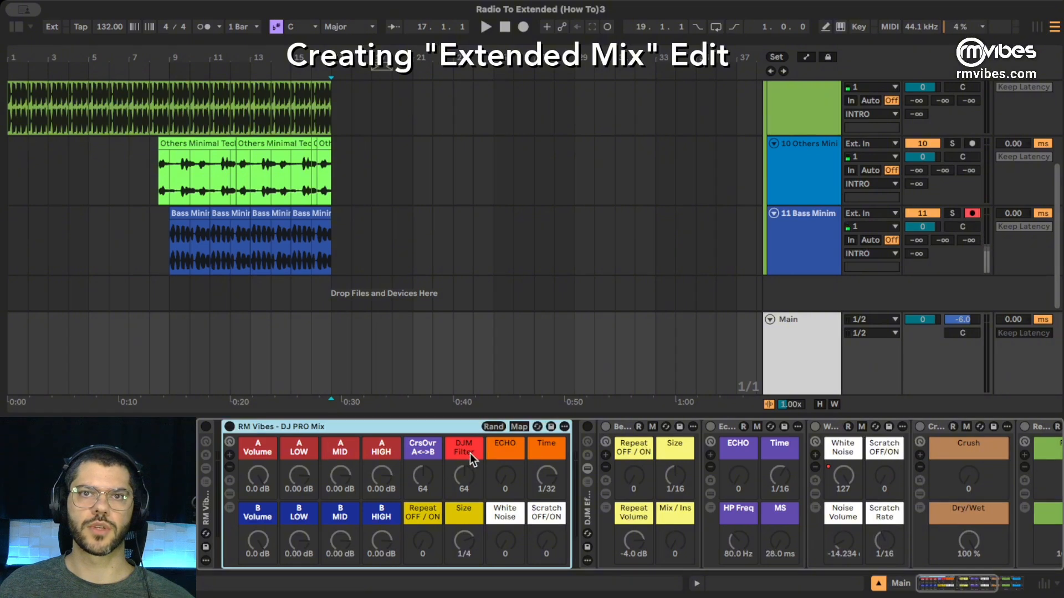
Step: Switch on the RM Vibes - DJ PRO Mix rack on the Main track and play the intro from bar 13
scroll(346, 245, up, 3)
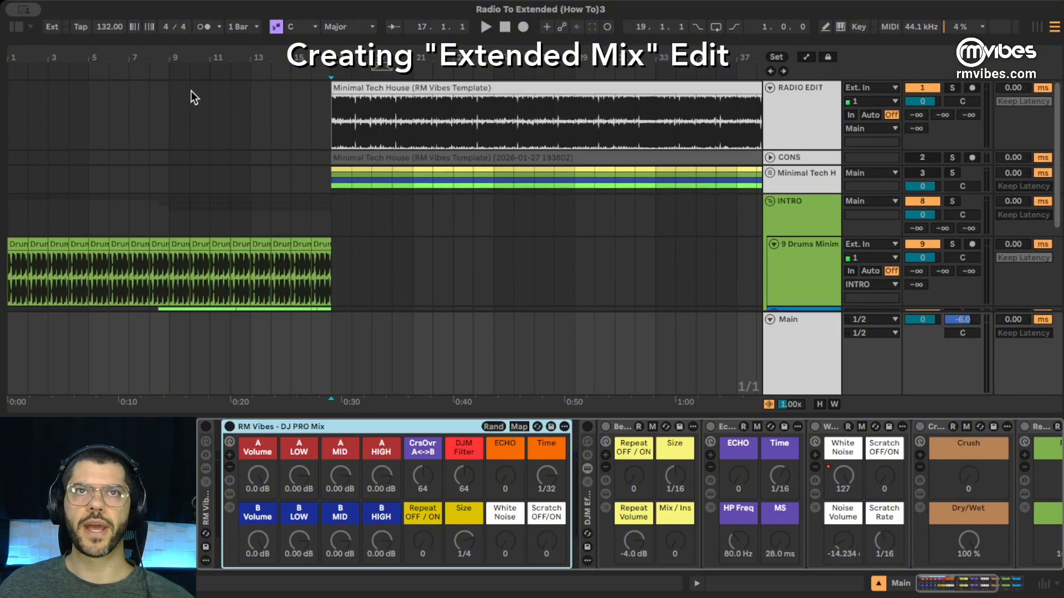
drag(408, 60, 407, 51)
scroll(394, 306, down, 4)
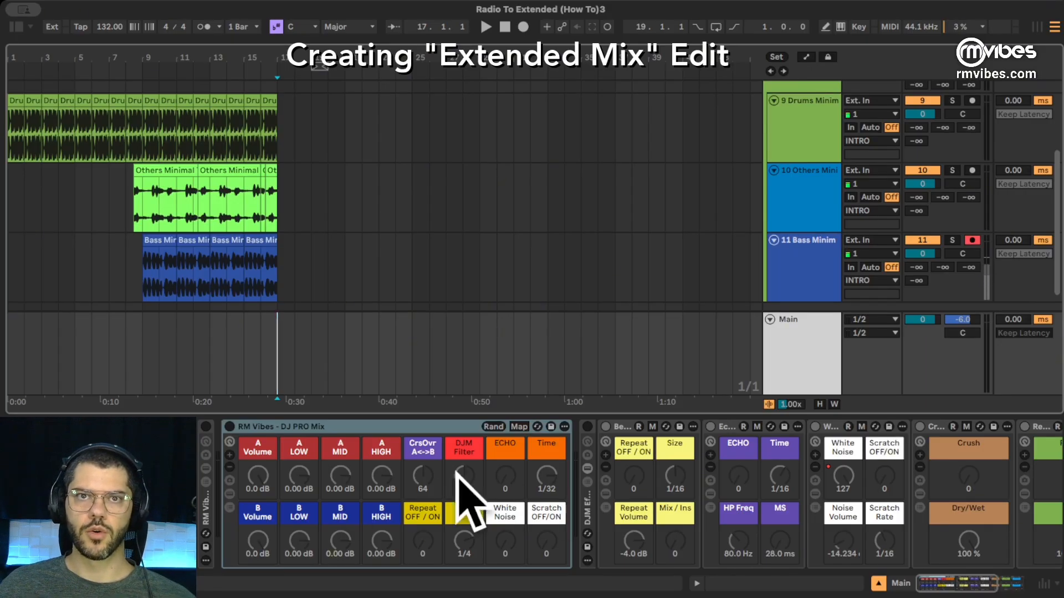
click(236, 259)
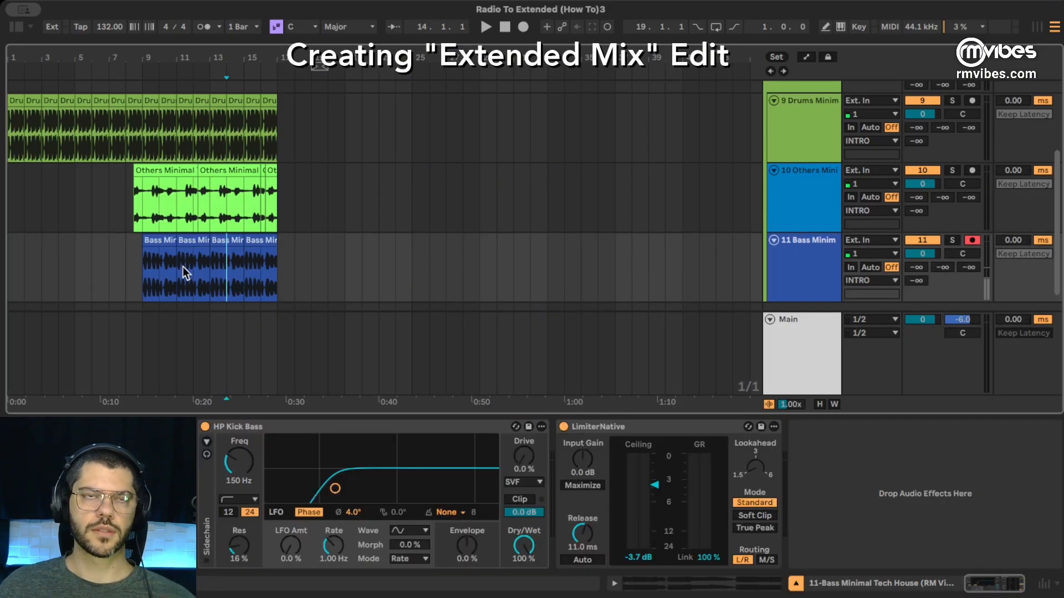
click(210, 348)
key(space)
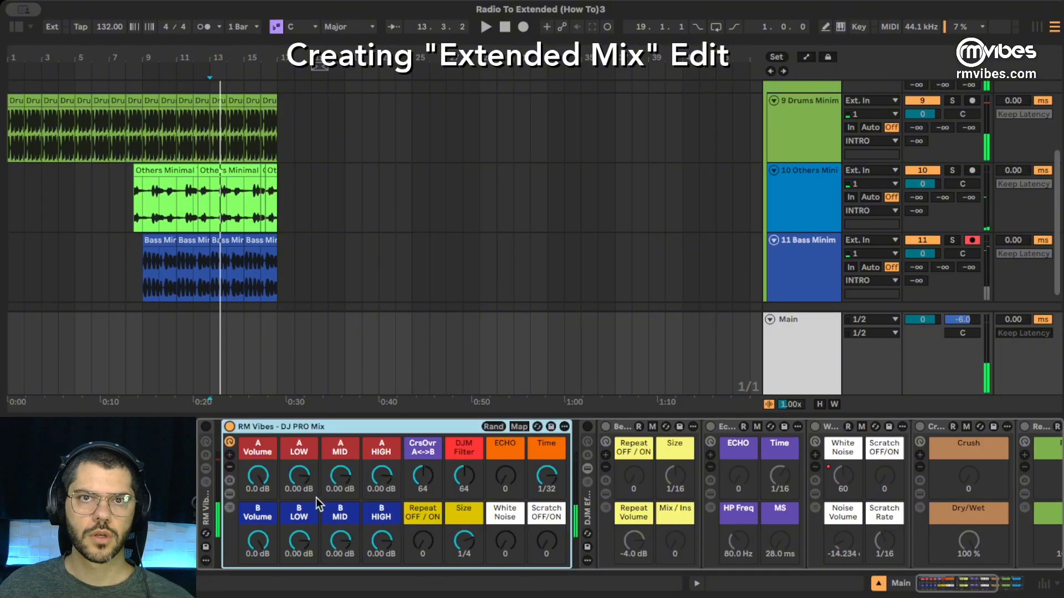
Step: Audition the DJ PRO Mix rack's DJM Filter, ECHO and White Noise during playback, setting the echo Time to 1/8
drag(464, 475, 502, 450)
double_click(470, 481)
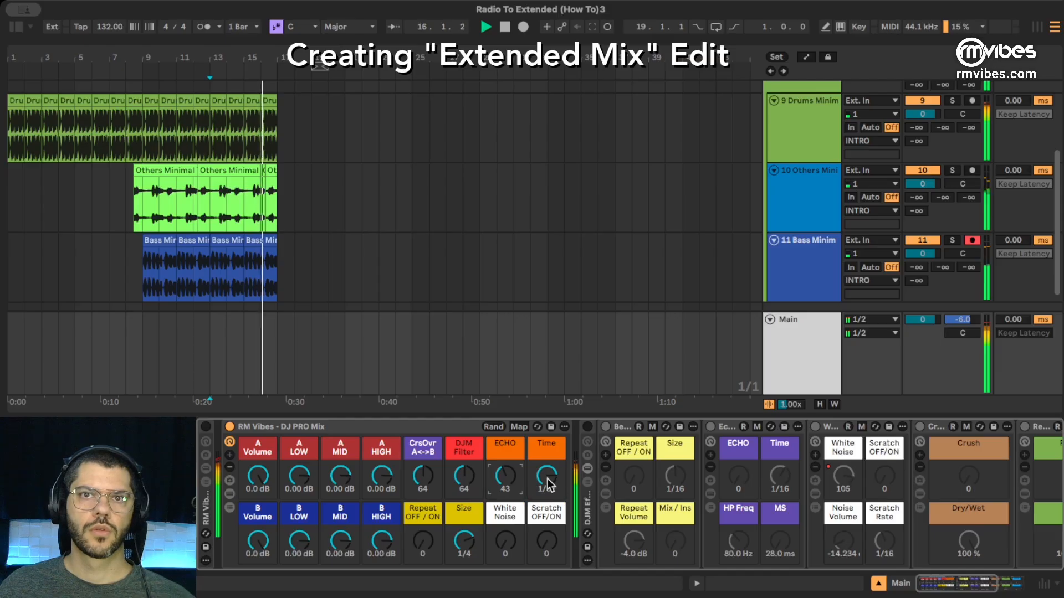
drag(546, 477, 514, 480)
double_click(509, 480)
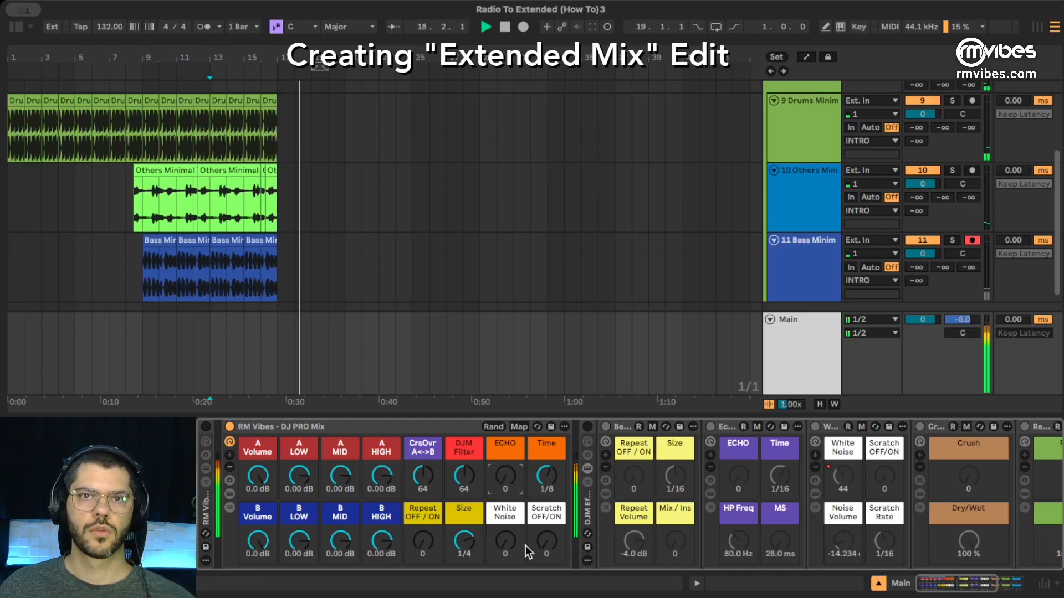
mouse_move(500, 544)
mouse_down()
mouse_move(500, 506)
mouse_move(507, 545)
mouse_up()
key(space)
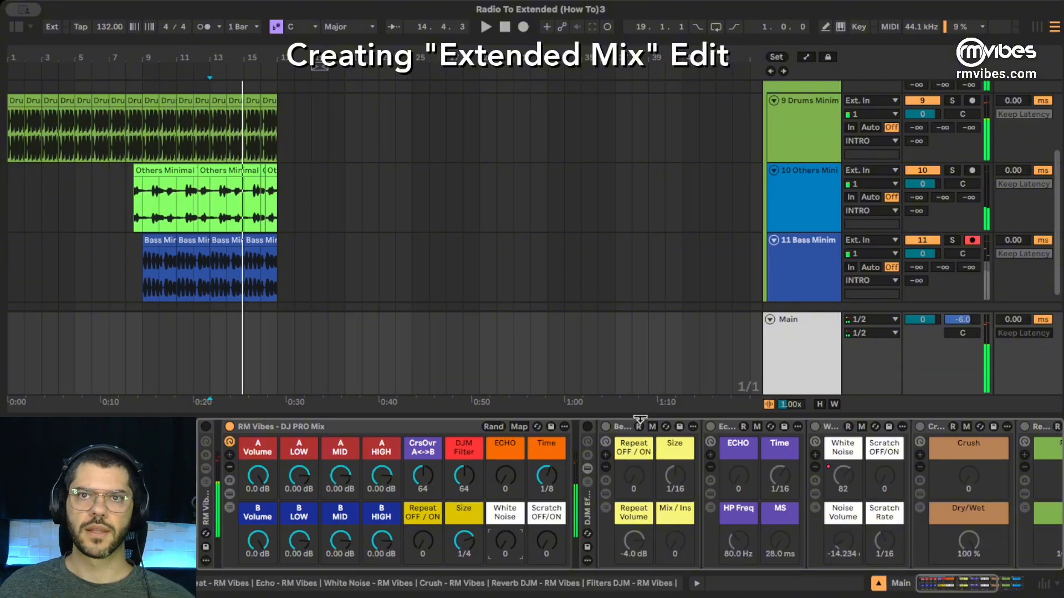
Step: Fold and switch off the DJ PRO Mix rack, then switch on the DJM Effects rack and play from bar 13
scroll(509, 460, right, 5)
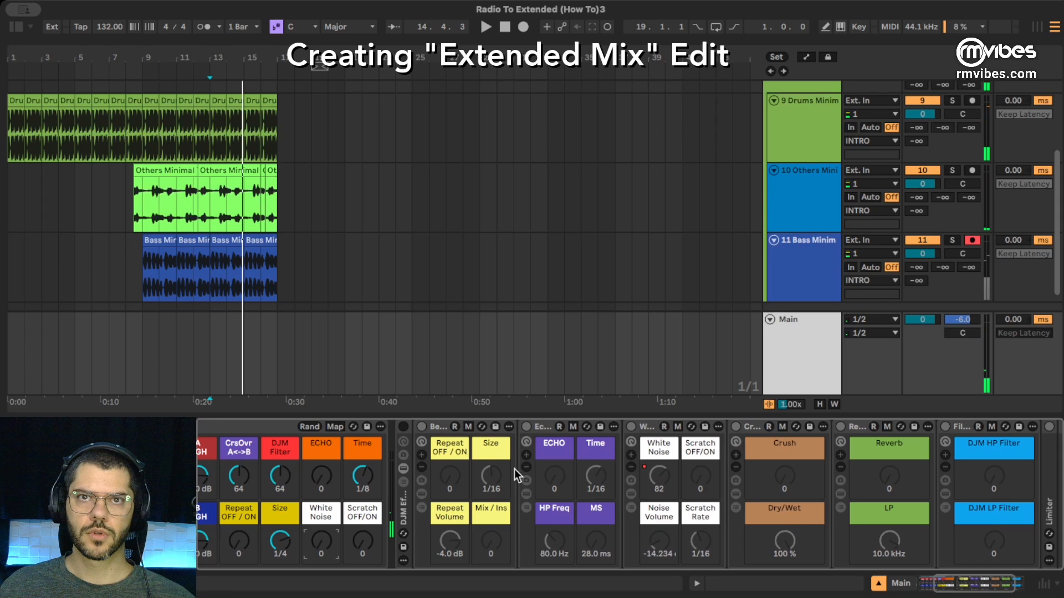
click(406, 505)
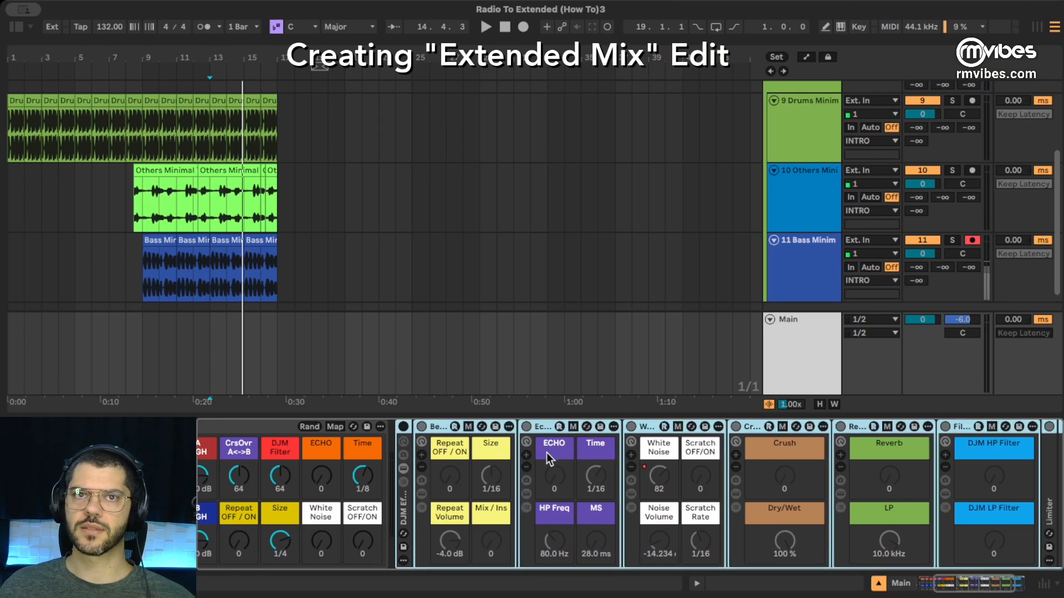
double_click(207, 426)
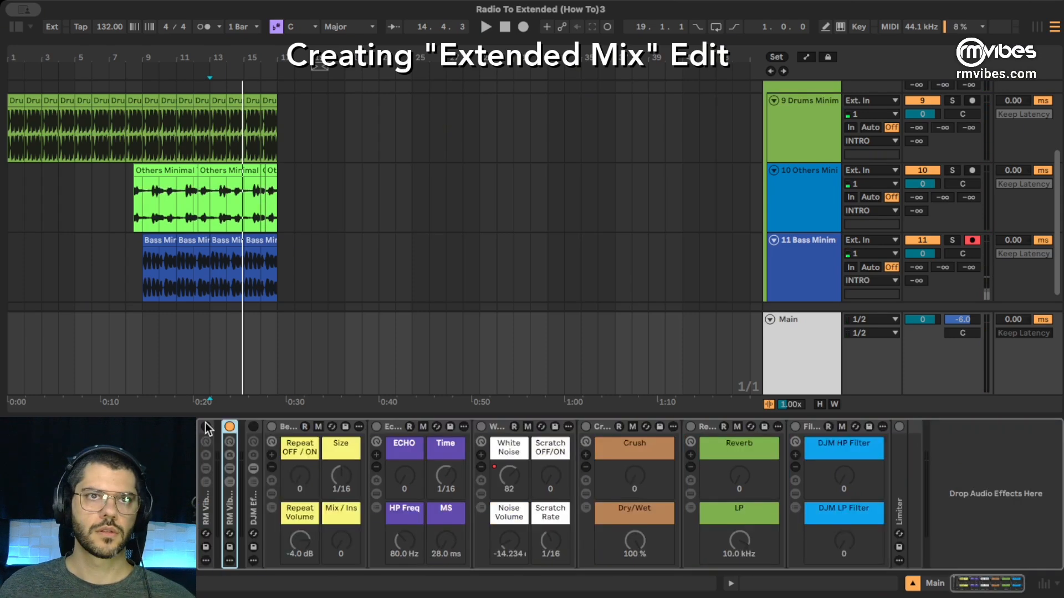
click(253, 426)
key(space)
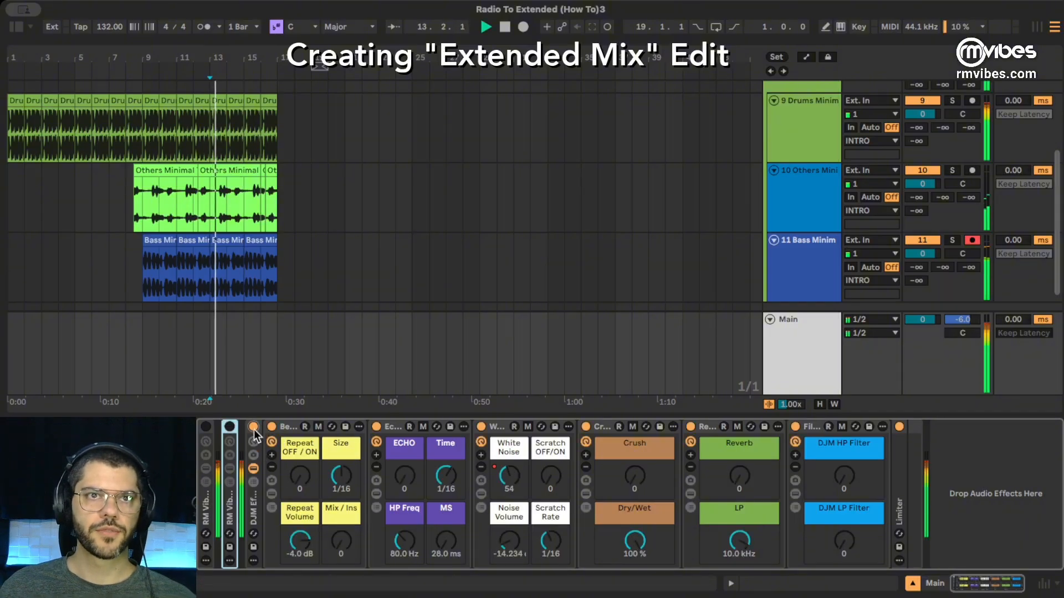
Step: Show the White Noise automation on the Main track and play the rise from bar 8
click(512, 475)
key(a)
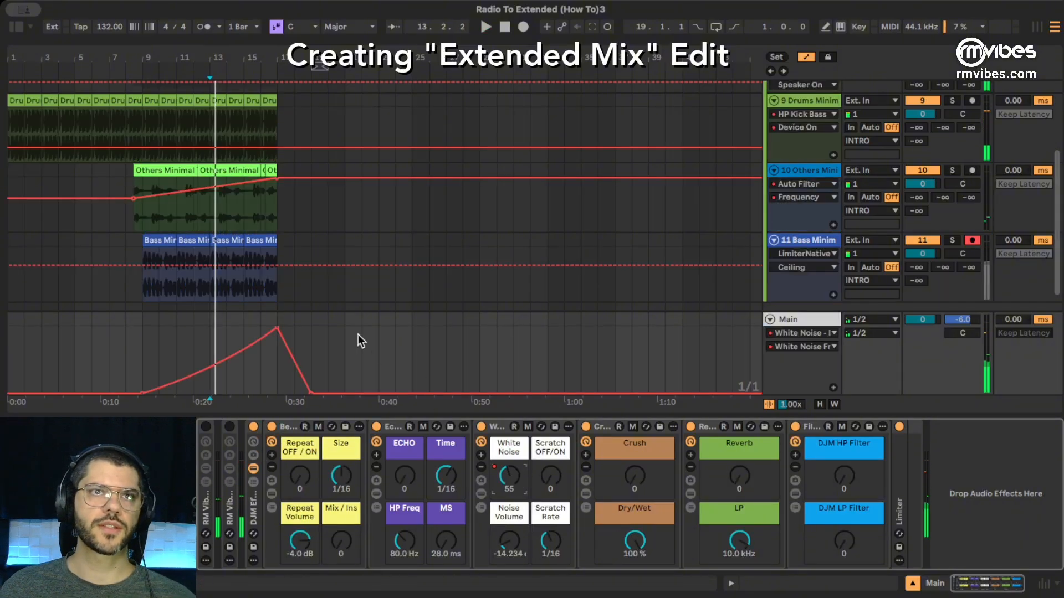
click(179, 320)
click(148, 356)
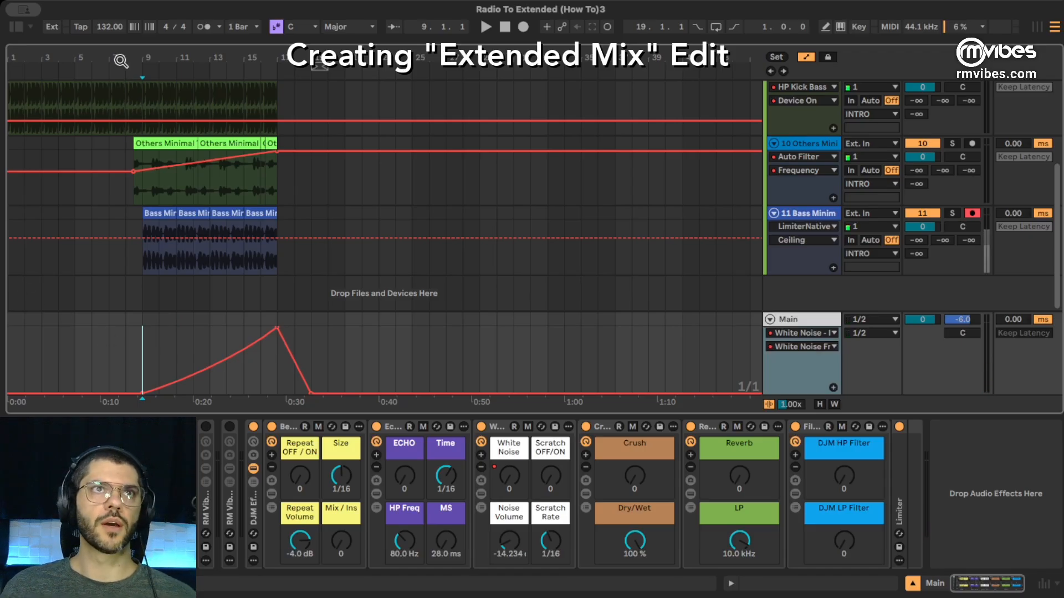
drag(120, 61, 121, 73)
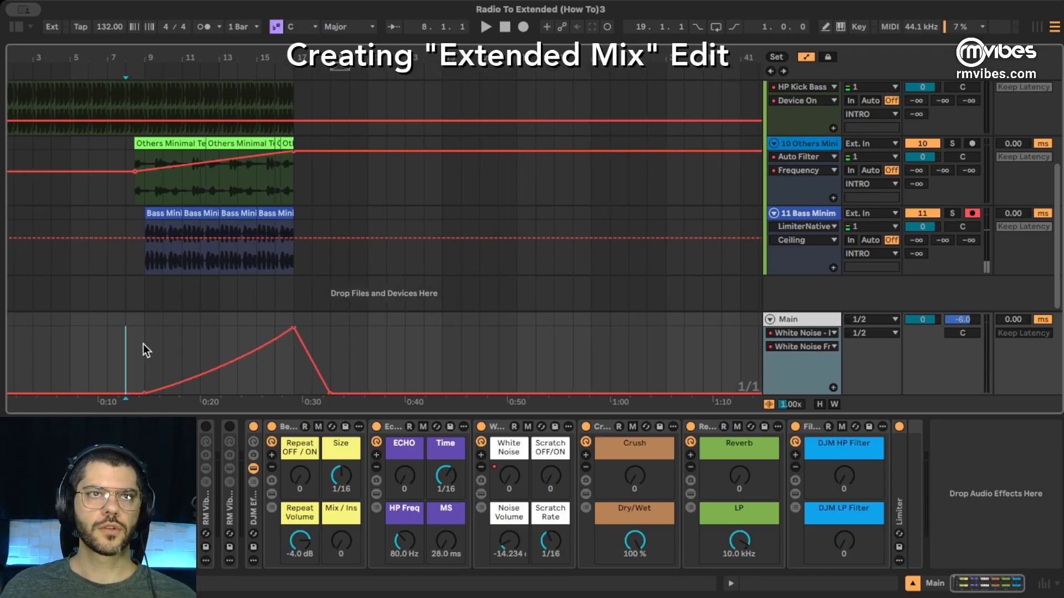
scroll(180, 288, up, 2)
scroll(180, 287, down, 2)
key(space)
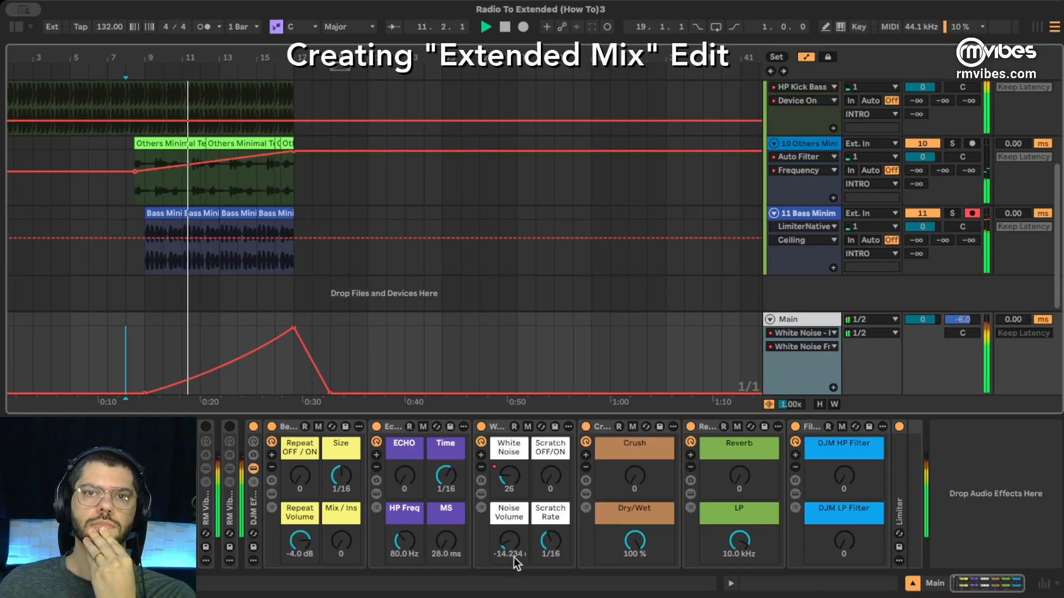
Step: Set the White Noise rack's Noise Volume to -14.487 and Scratch Rate to 1/64 while auditioning its scratch effect
drag(510, 543, 510, 544)
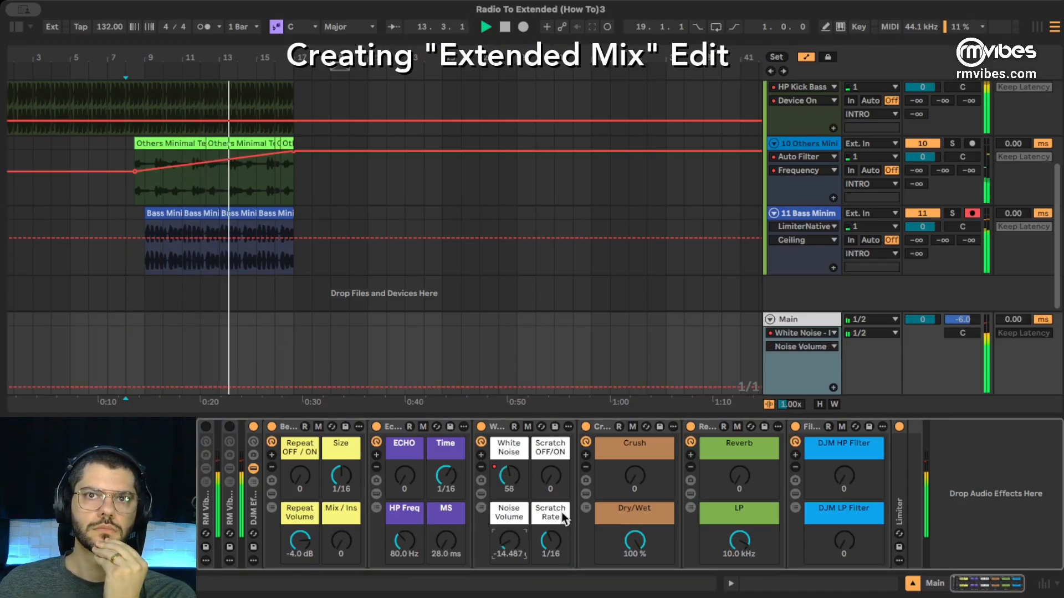
click(549, 480)
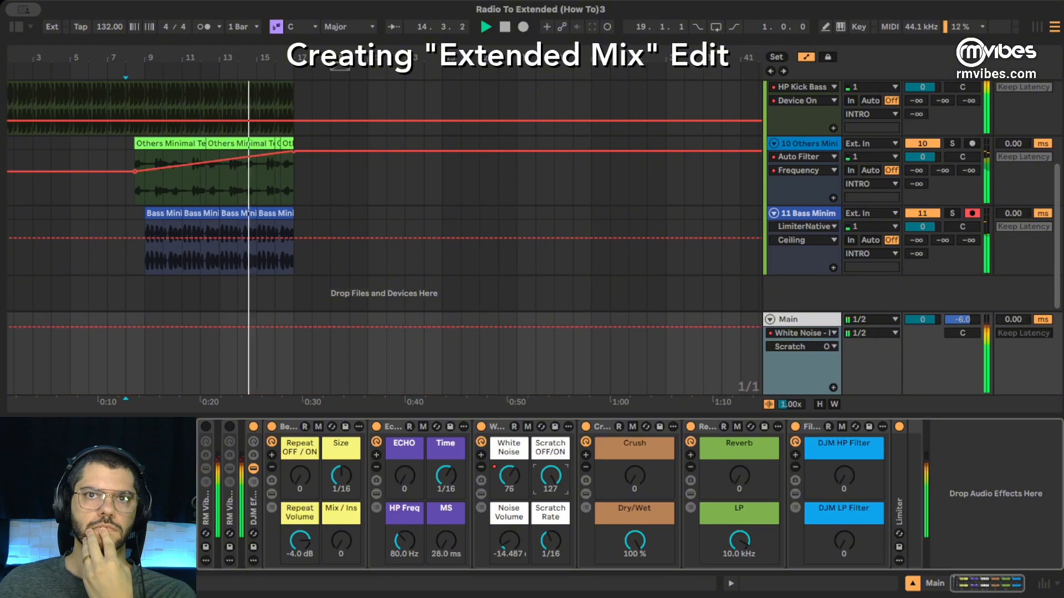
drag(550, 541, 549, 524)
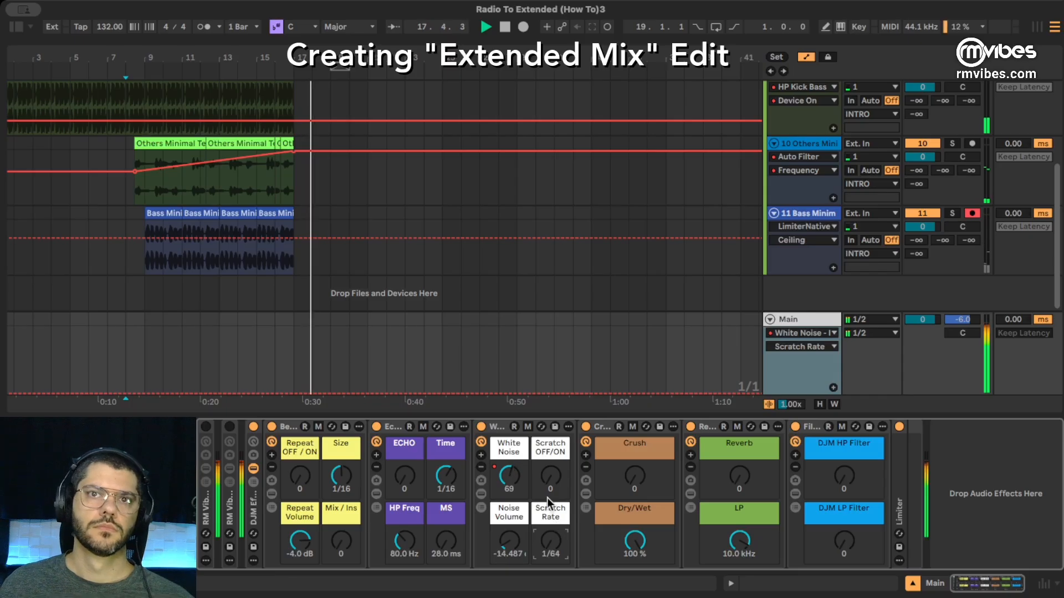
key(a)
key(a)
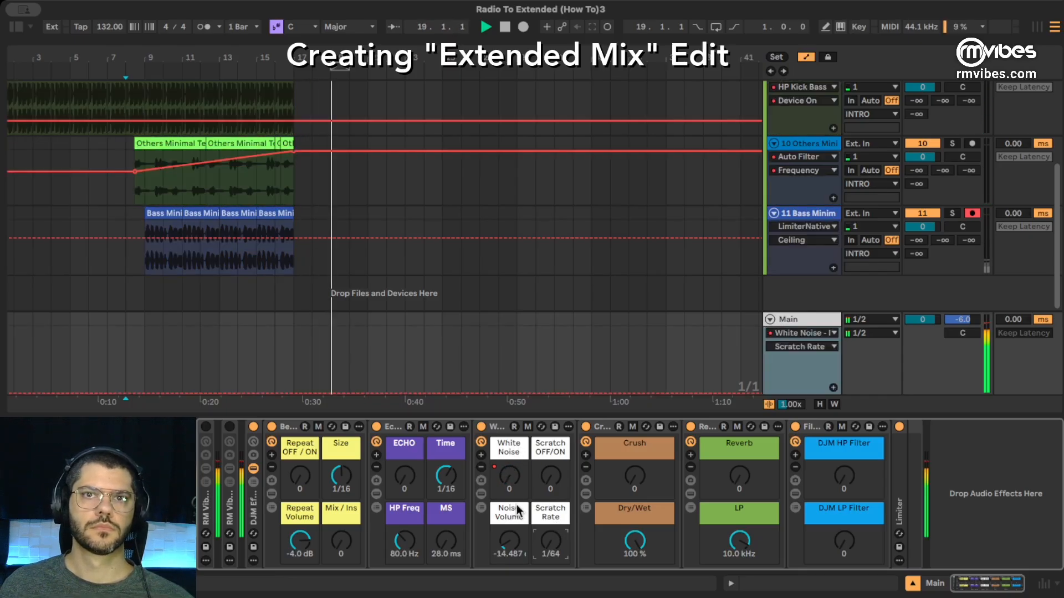
Step: Select the White Noise control again, hide the automation lanes, and stop playback
click(510, 482)
key(a)
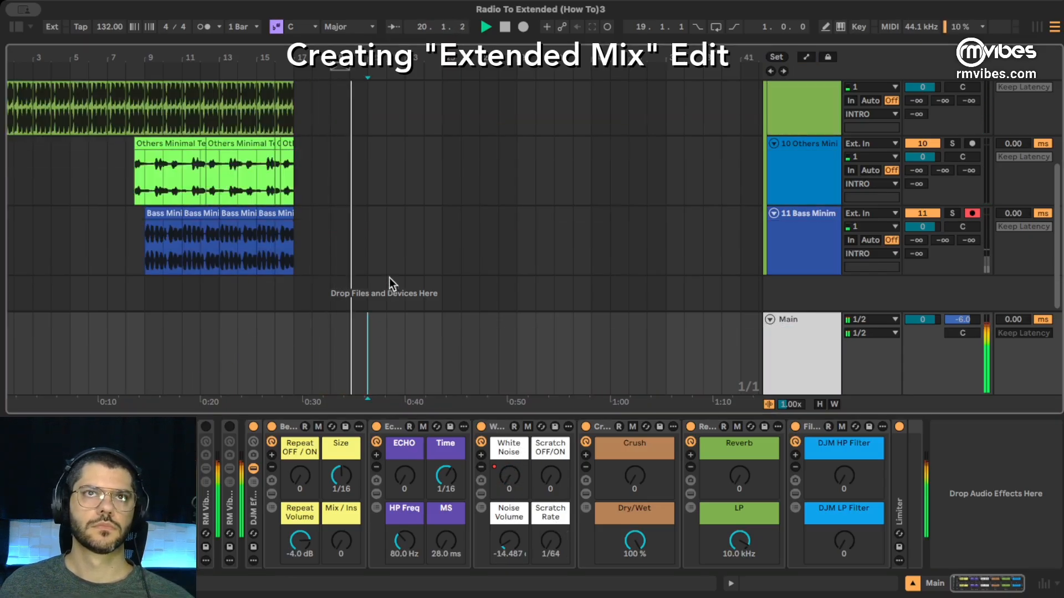
key(space)
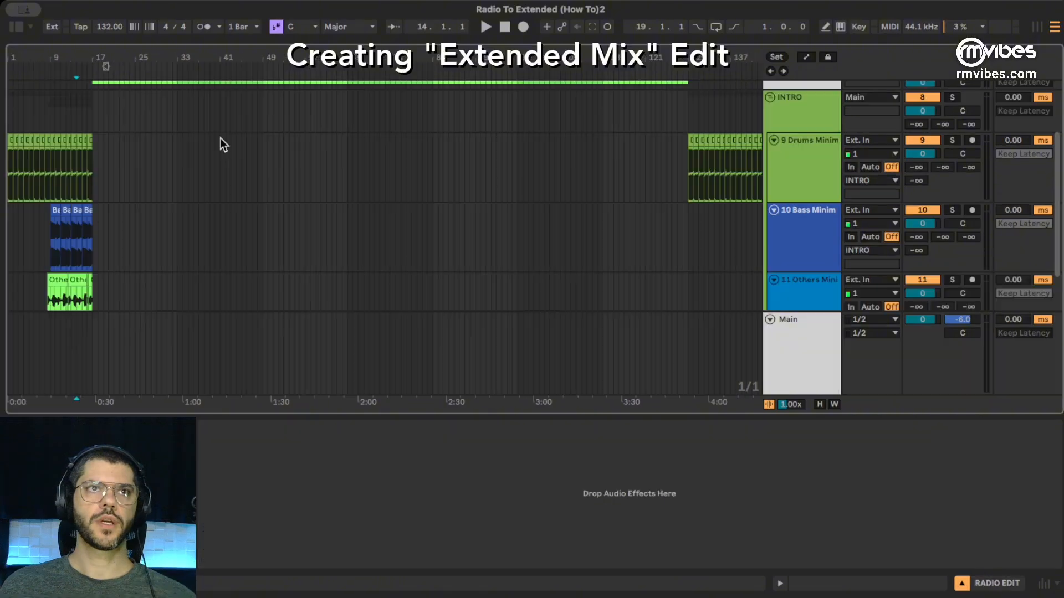
Step: Examine the outro drum clips after the radio edit, with the insert marker at bar 129 on the 9 Drums track
scroll(676, 105, right, 3)
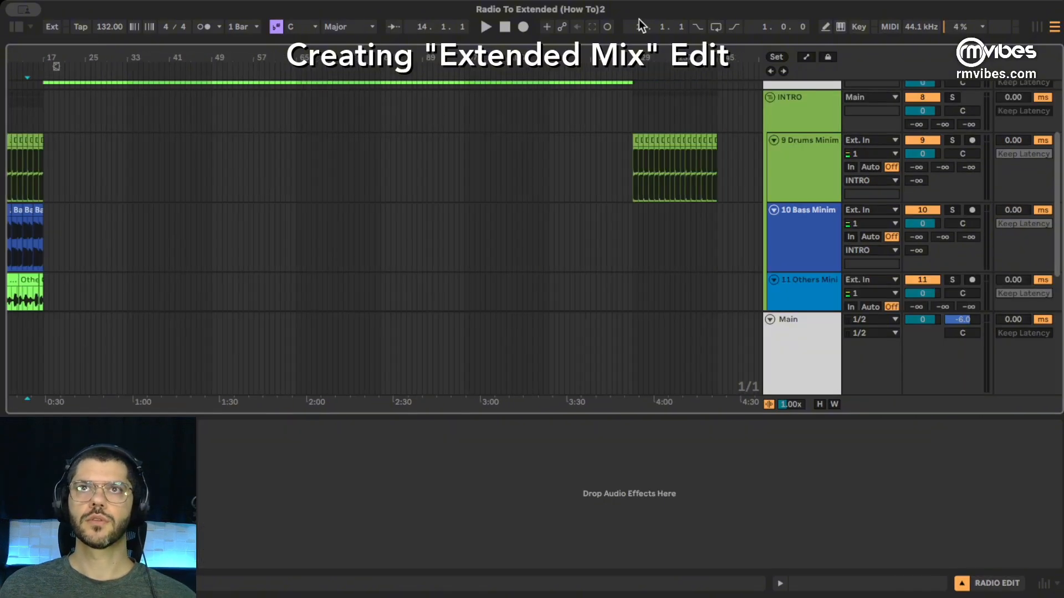
drag(653, 55, 518, 133)
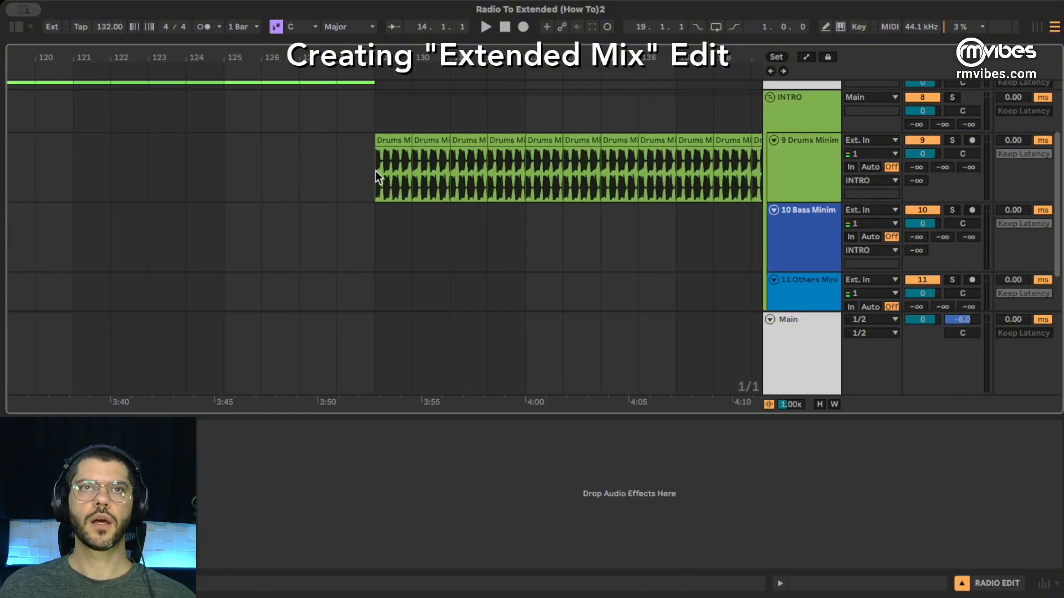
scroll(376, 176, up, 3)
click(371, 248)
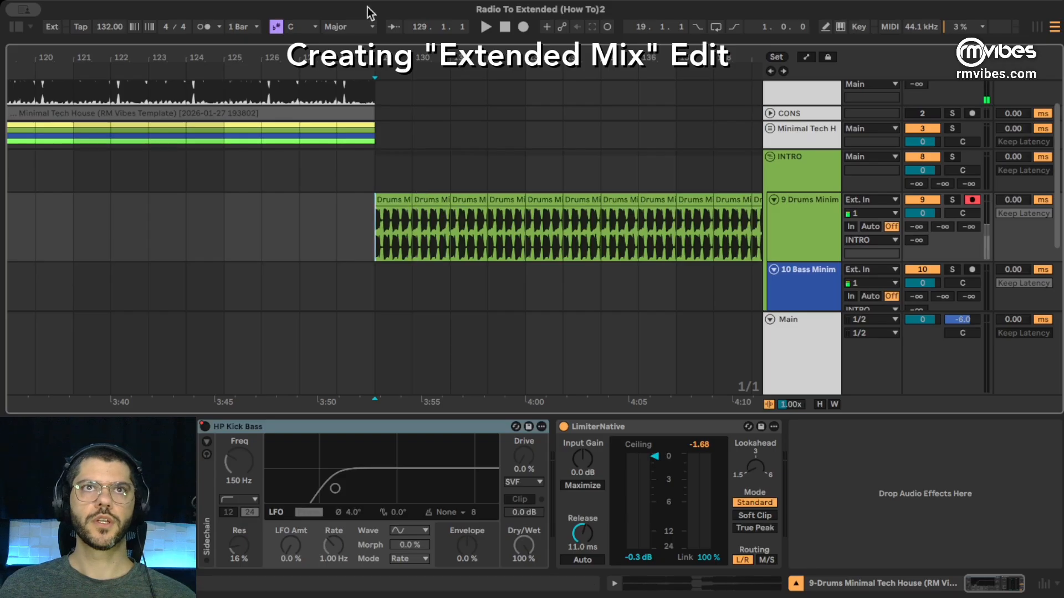
drag(391, 55, 642, 5)
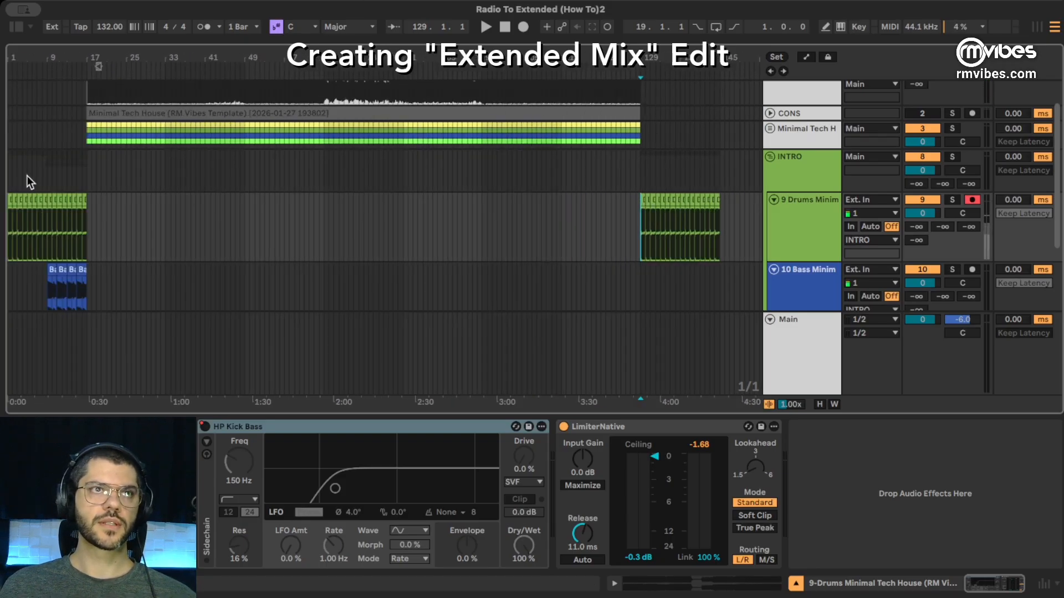
drag(660, 57, 360, 164)
drag(205, 51, 369, 45)
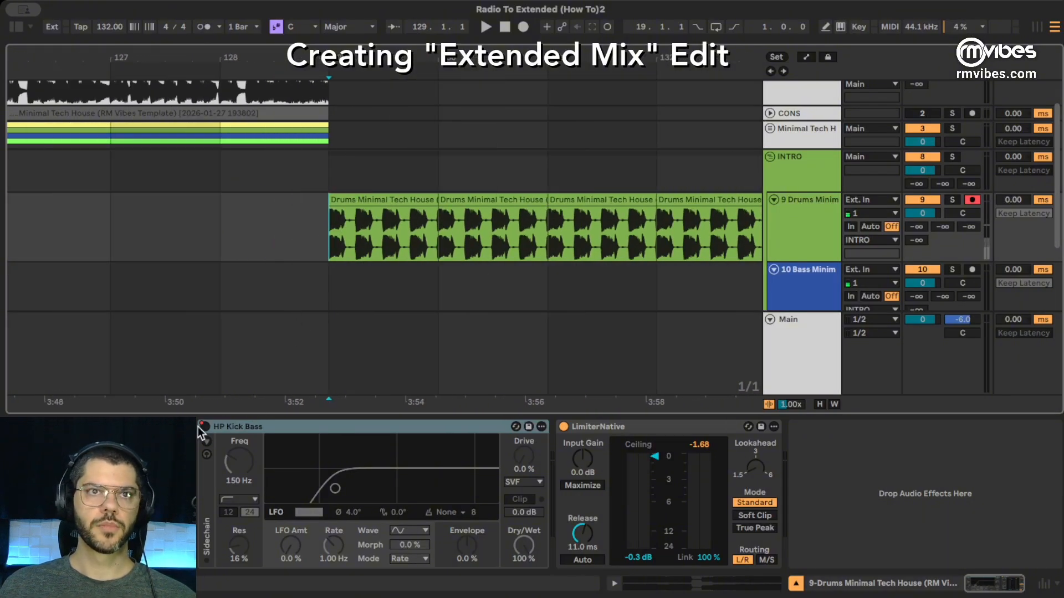
Step: Show the HP Kick Bass filter's Device On automation on the 9 Drums track and examine it across the outro clips
key(a)
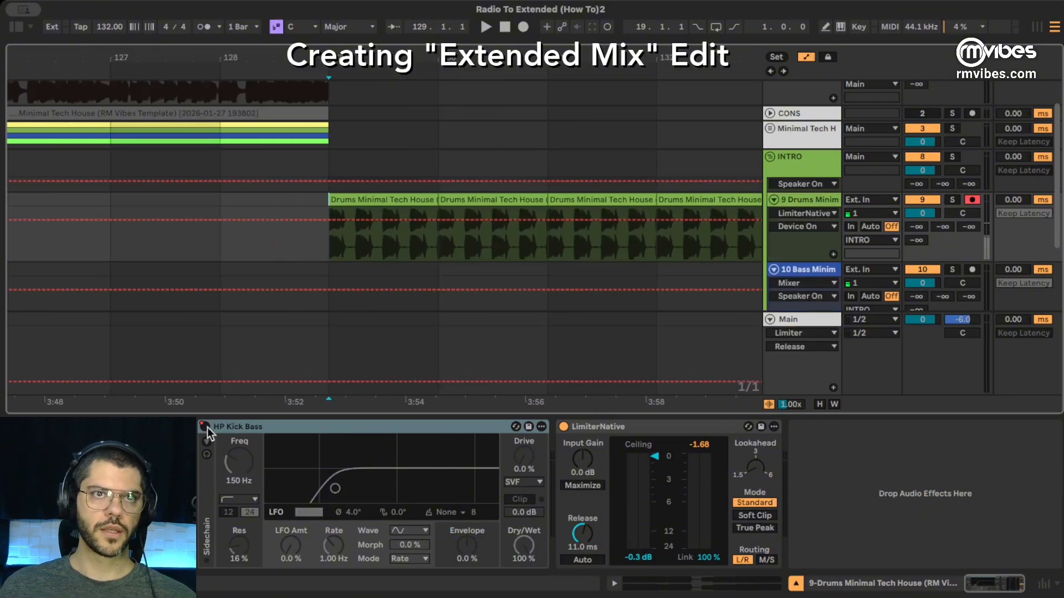
click(205, 428)
key(a)
click(205, 428)
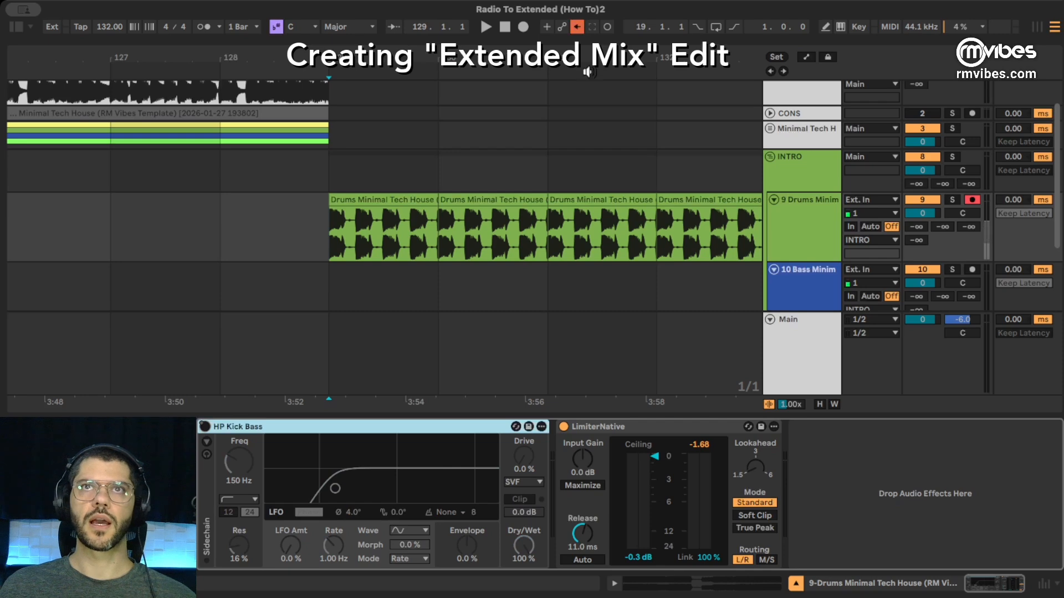
drag(531, 56, 436, 36)
click(430, 233)
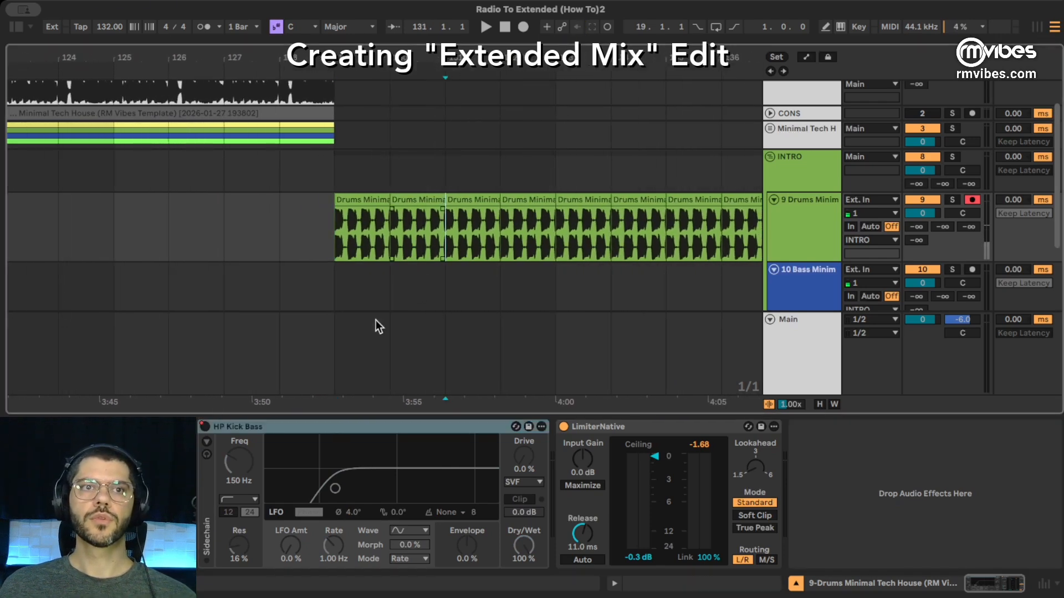
key(a)
click(205, 426)
click(205, 427)
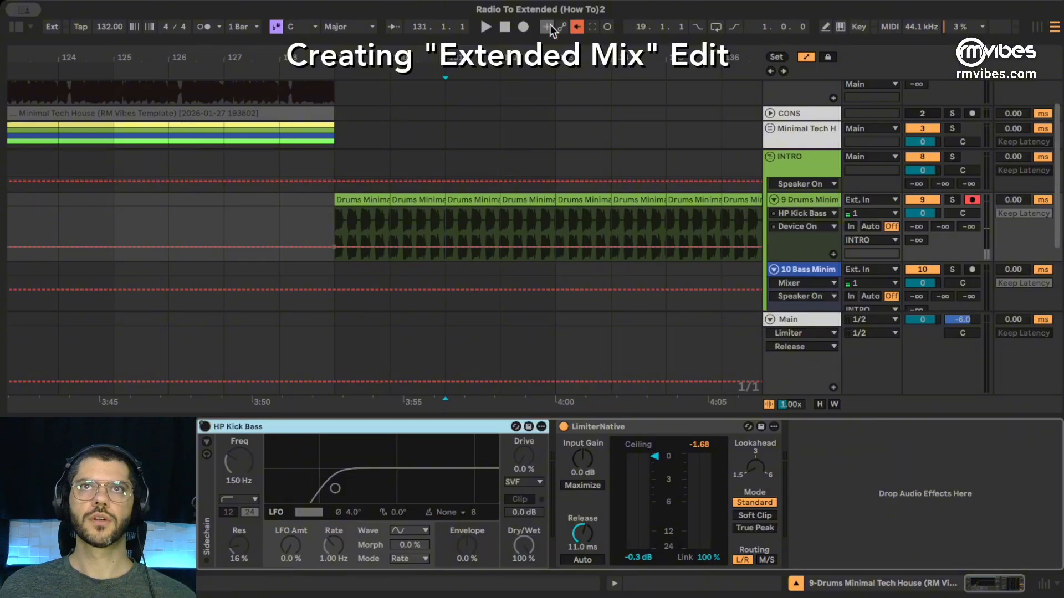
drag(566, 56, 390, 58)
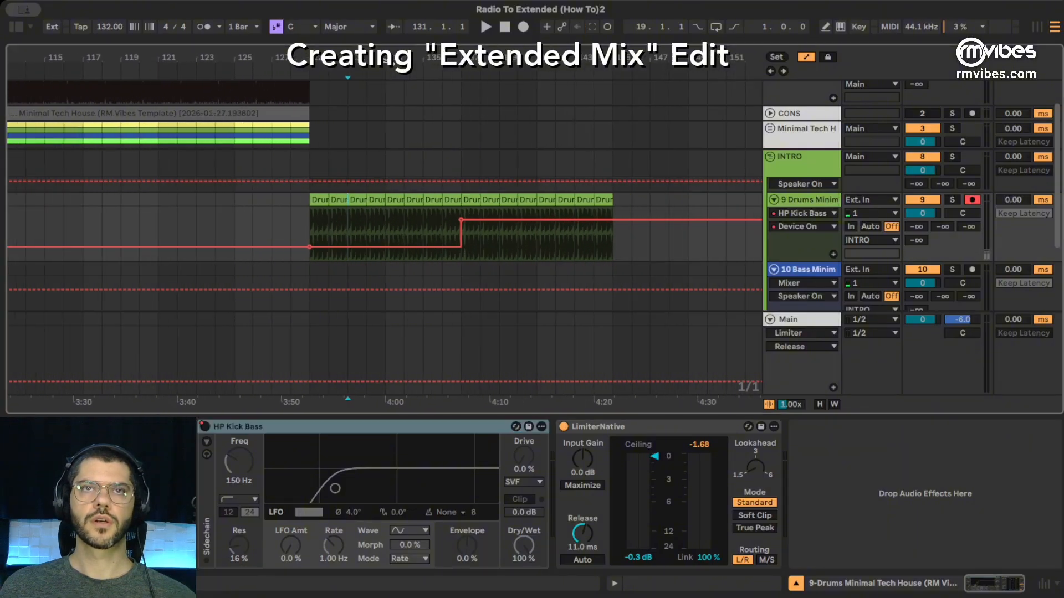
Step: Check the HP Kick Bass filter's state at bar 138, then play the transition into the outro from bar 128
click(483, 244)
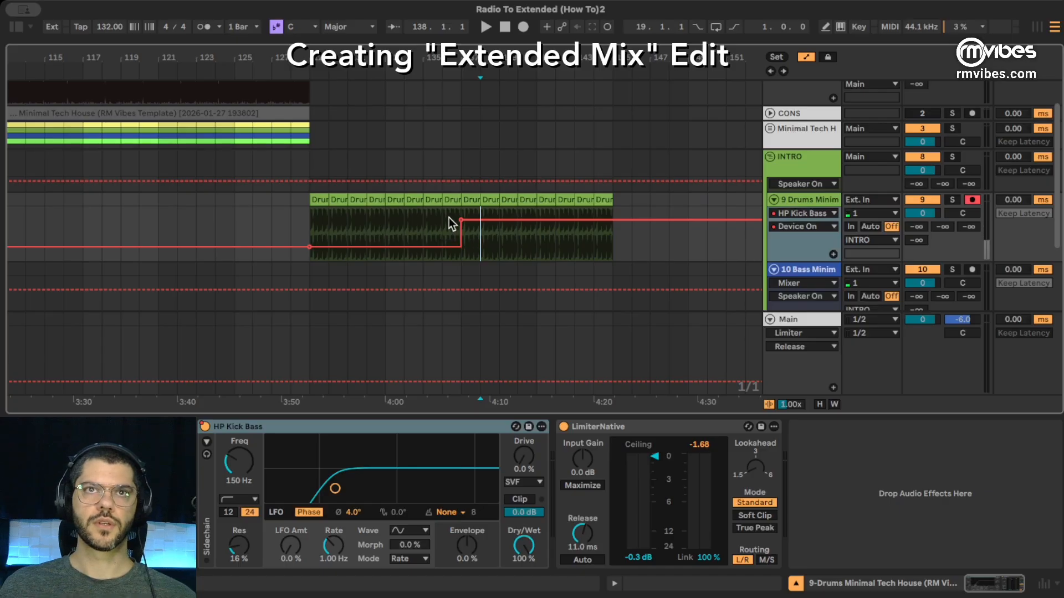
click(286, 209)
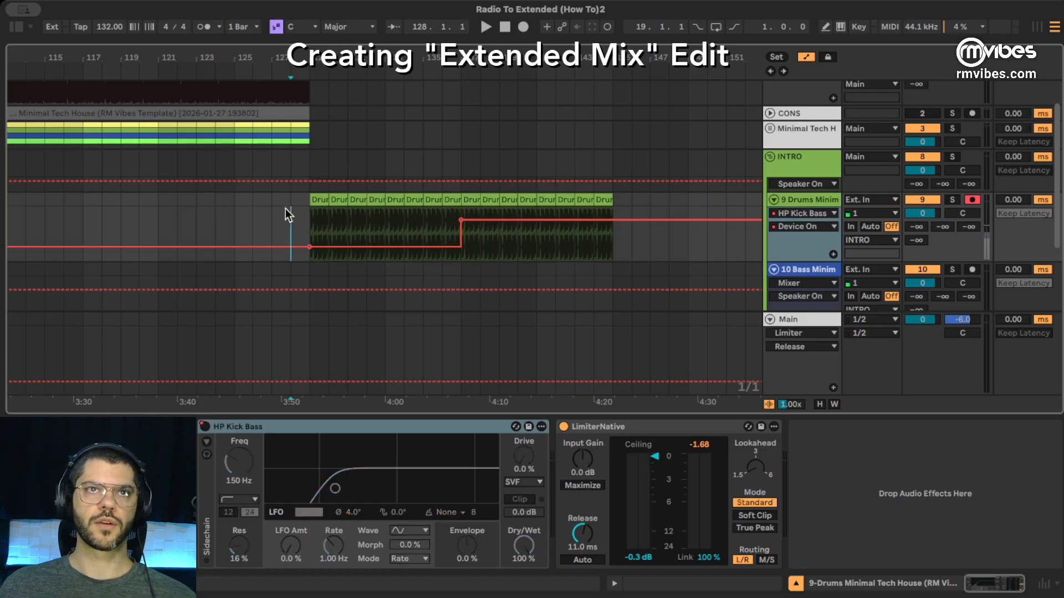
key(space)
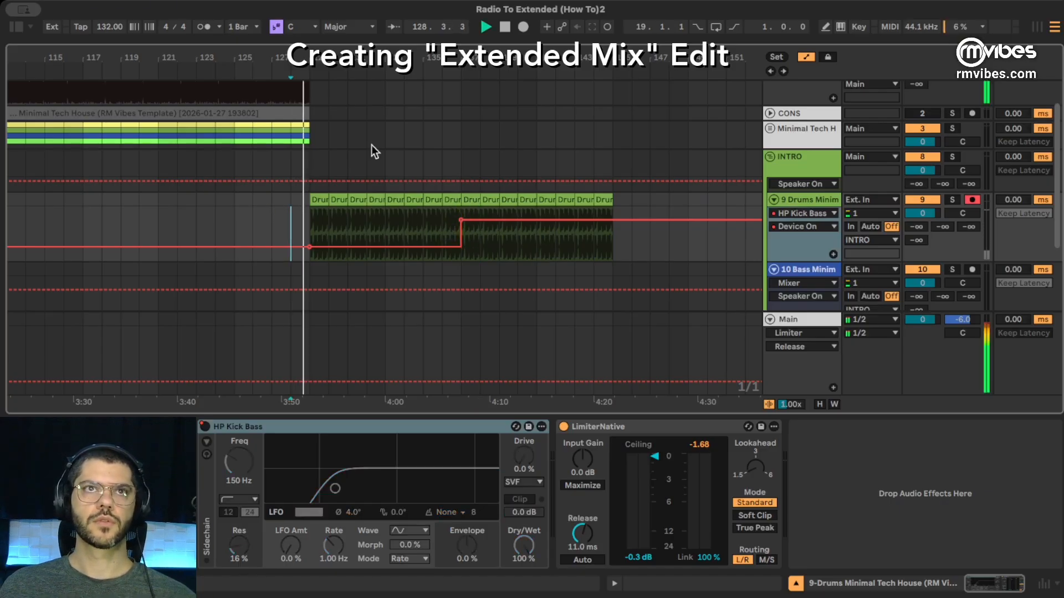
scroll(437, 311, up, 2)
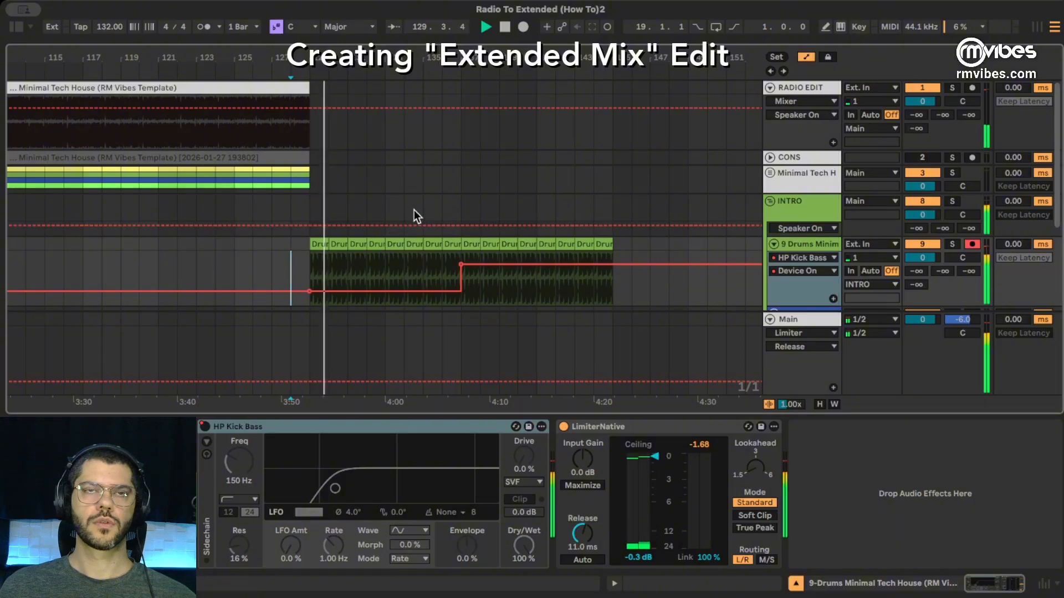
Step: Hide the automation lanes, deactivate the INTRO group, and play the end of the radio edit from bar 127 without the outro drums
key(a)
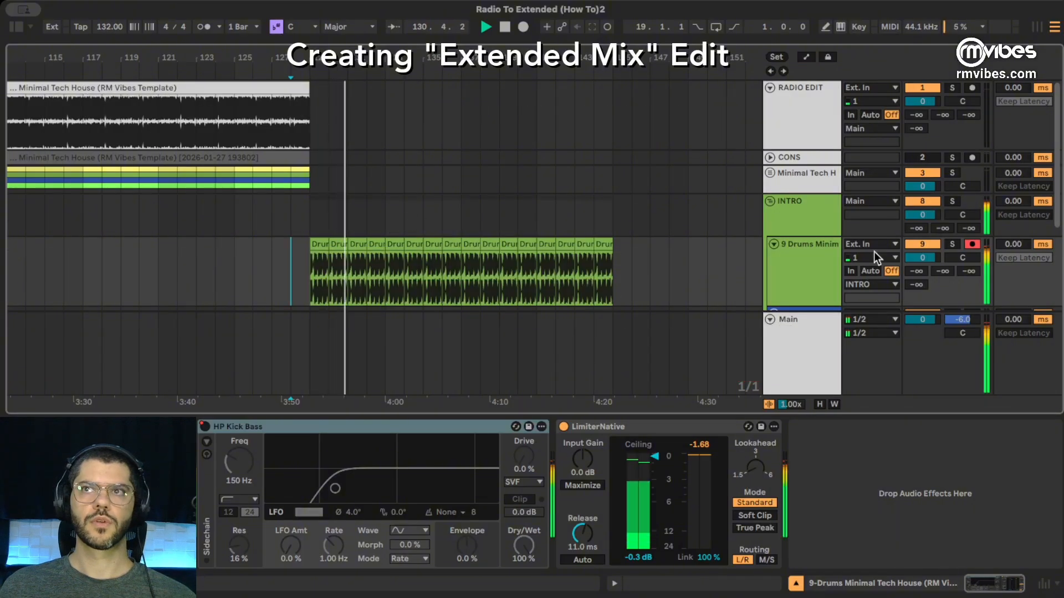
click(922, 201)
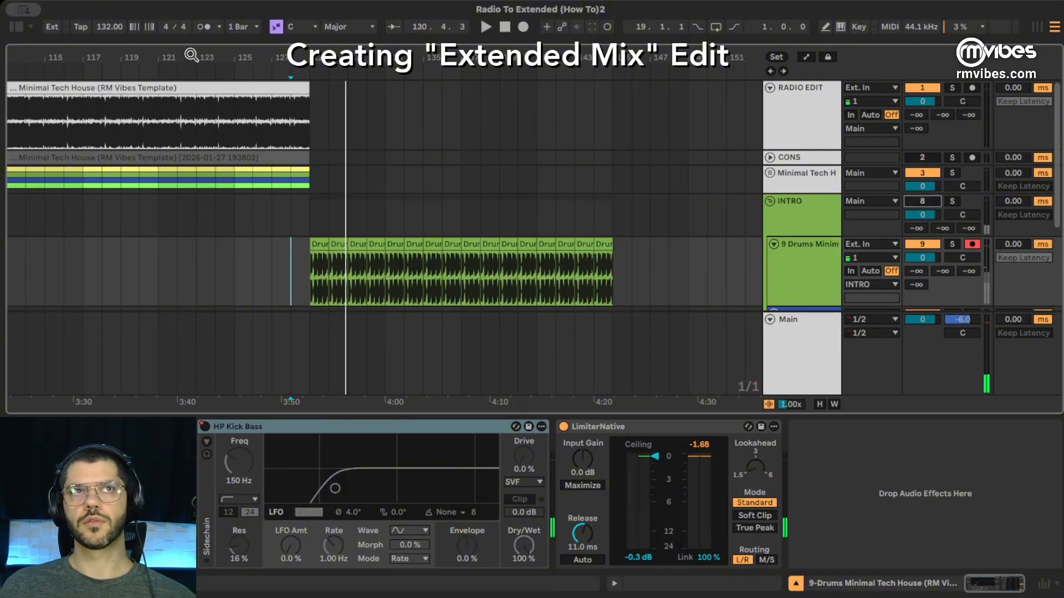
mouse_move(191, 55)
mouse_down()
mouse_move(323, 55)
mouse_move(329, 45)
mouse_move(381, 59)
mouse_up()
click(367, 122)
click(400, 119)
key(space)
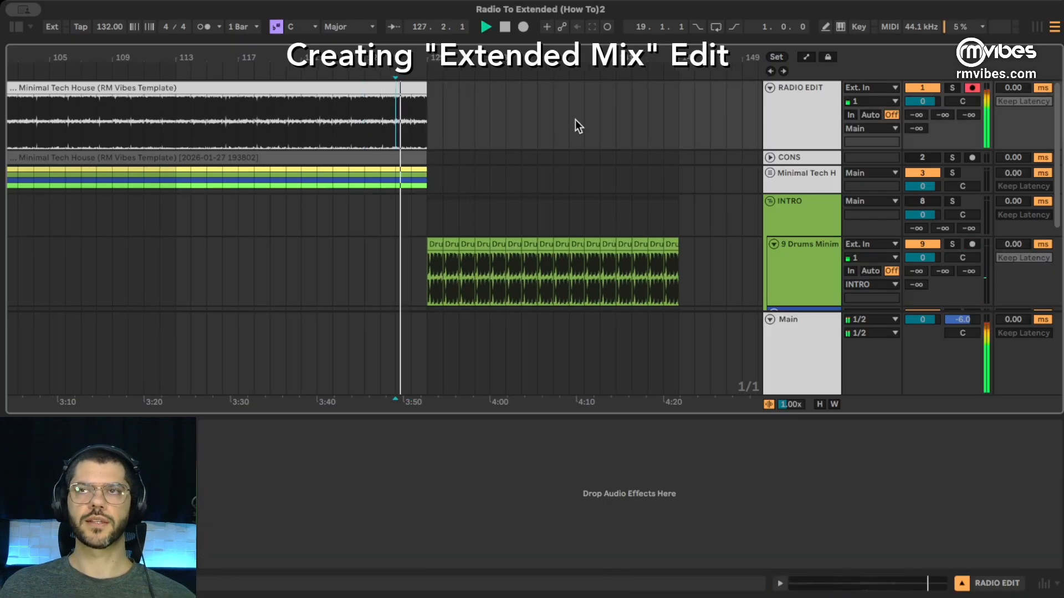
drag(453, 59, 645, 89)
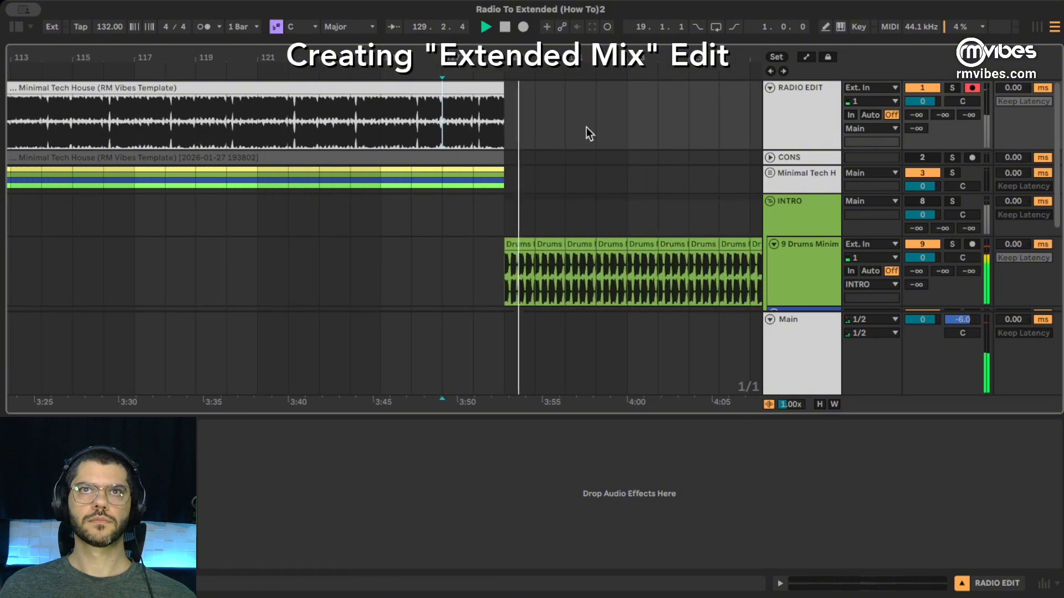
key(space)
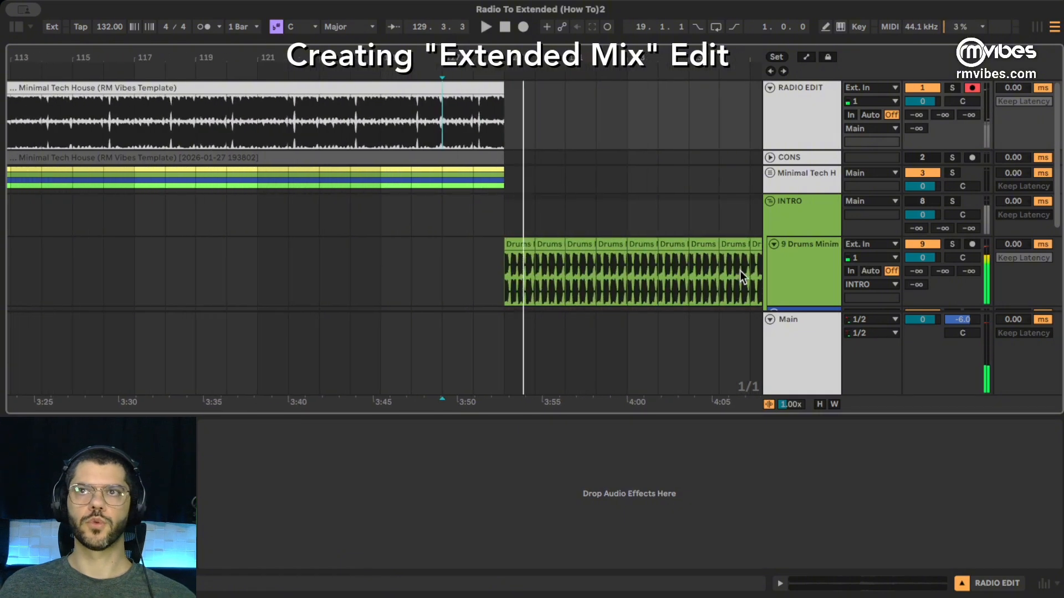
Step: Reactivate the INTRO group and play the transition into the drum outro from bar 128
click(923, 201)
click(499, 270)
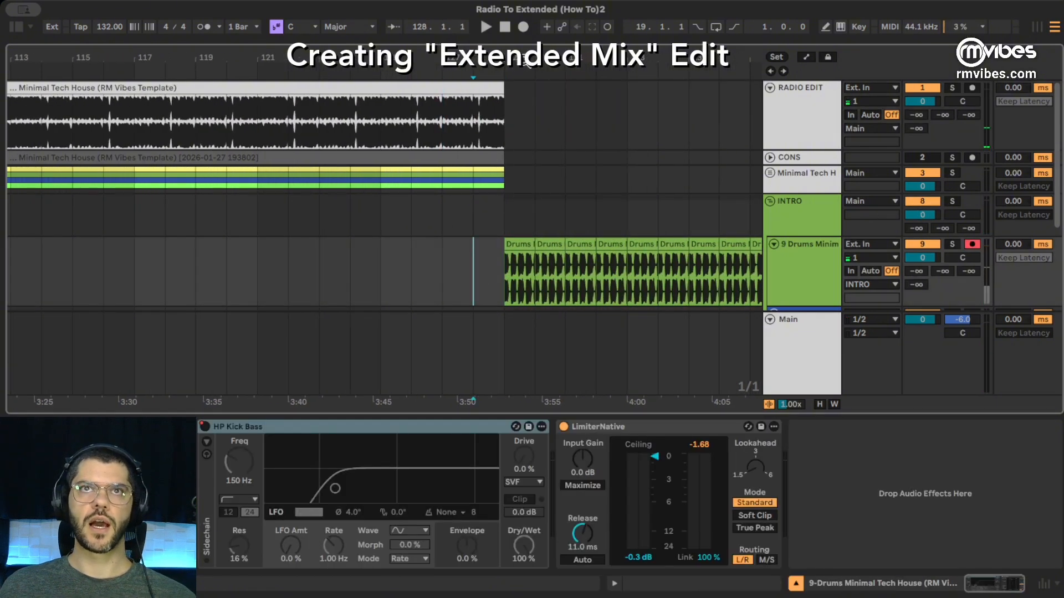
key(space)
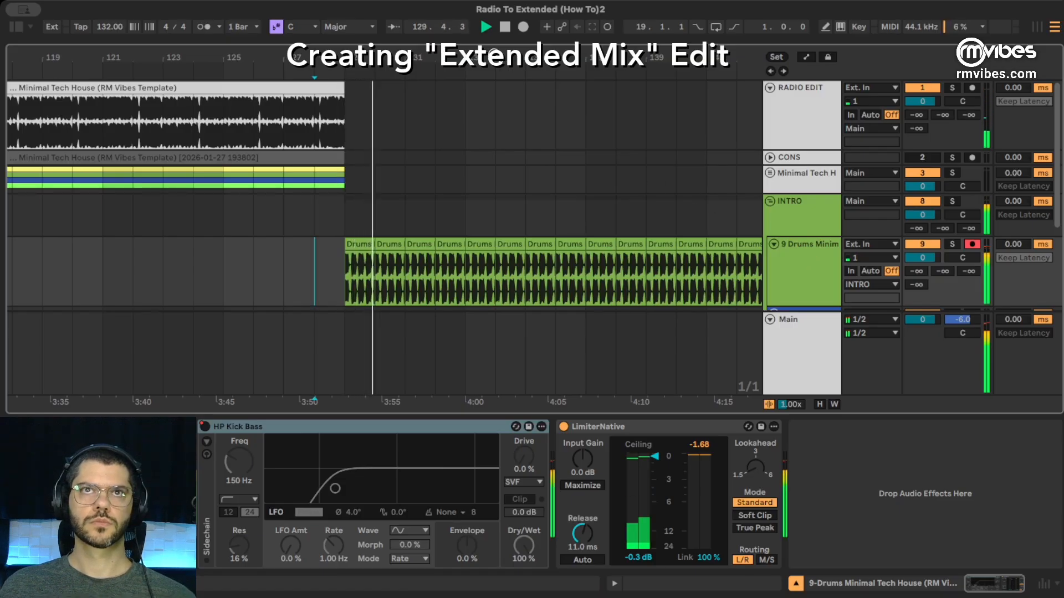
scroll(641, 272, down, 7)
scroll(641, 272, up, 1)
key(space)
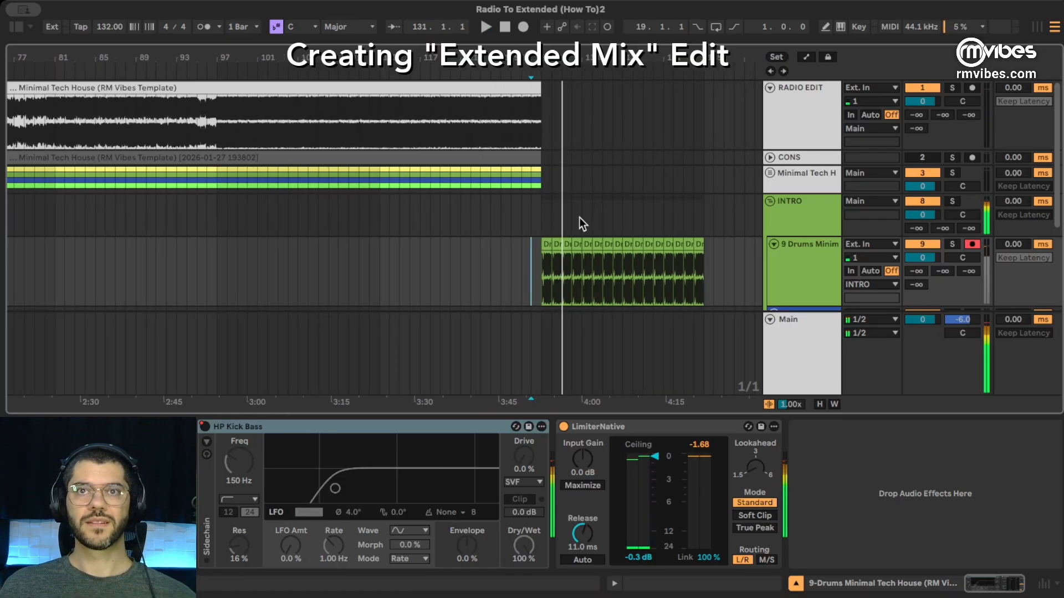
Step: Examine the full extended arrangement from intro to outro, including the Bass and Others tracks
scroll(600, 302, down, 1)
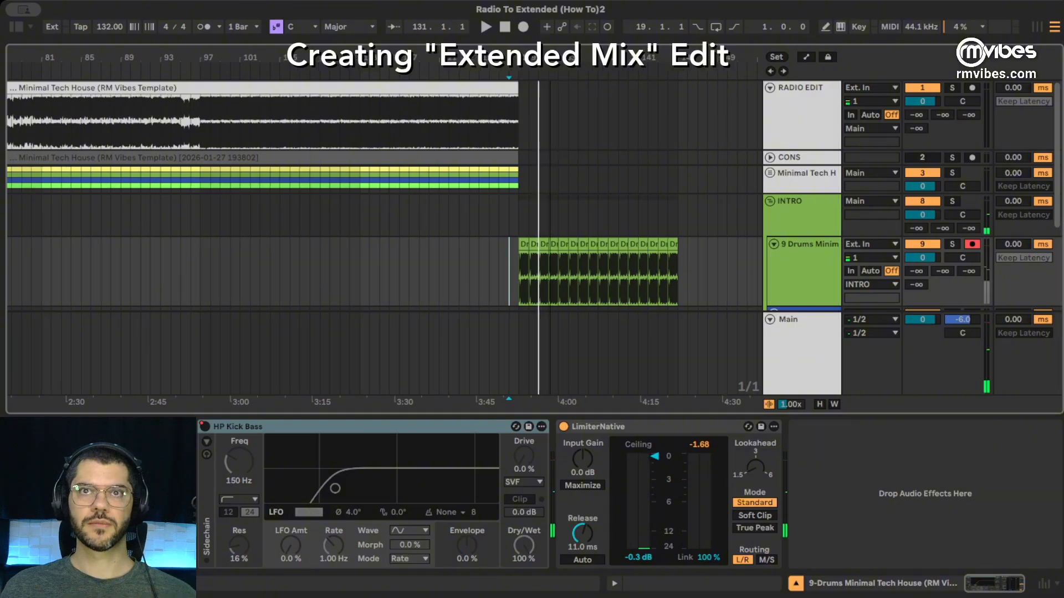
scroll(600, 302, down, 4)
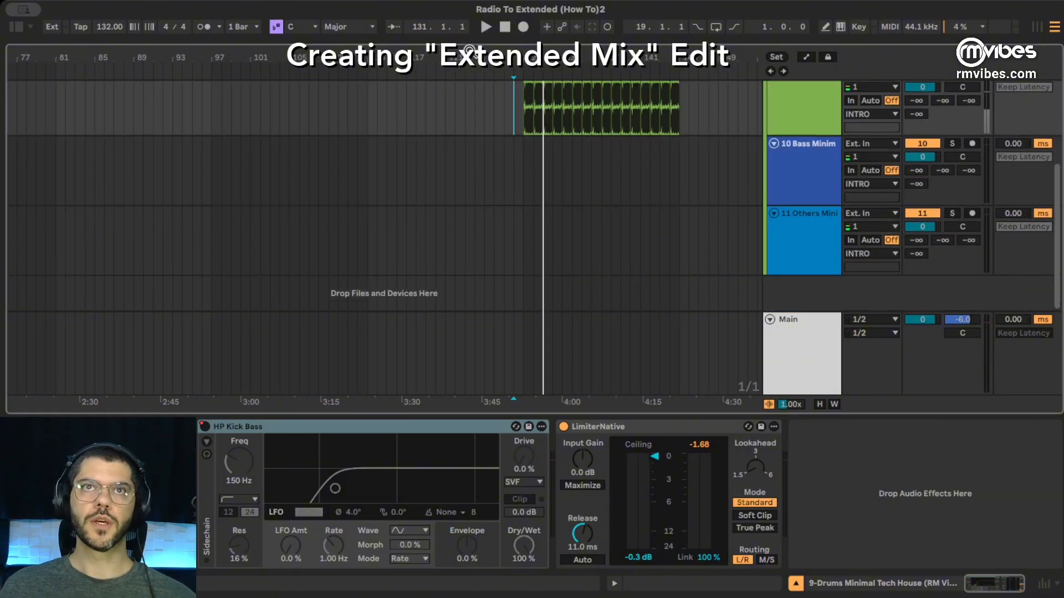
drag(466, 54, 612, 26)
scroll(387, 164, up, 5)
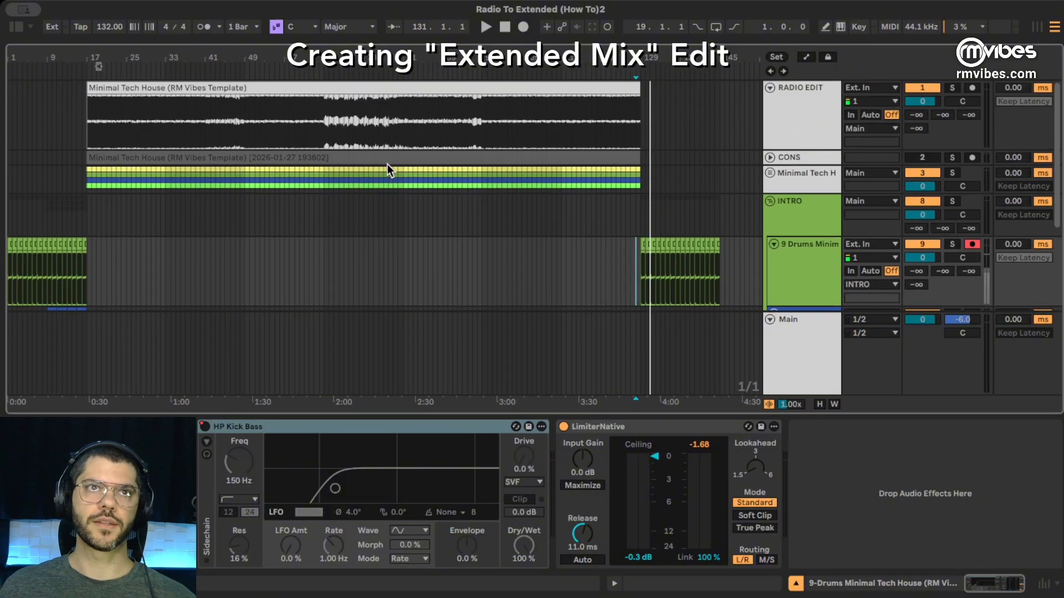
scroll(388, 164, down, 5)
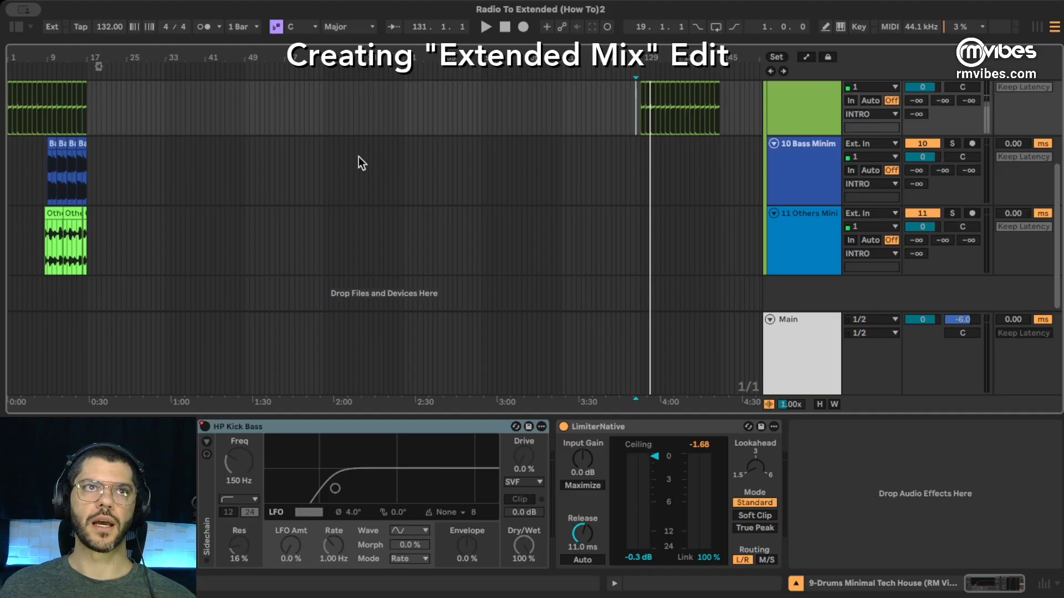
scroll(358, 156, up, 4)
mouse_move(10, 57)
mouse_down()
mouse_move(10, 77)
mouse_move(10, 68)
mouse_up()
click(169, 272)
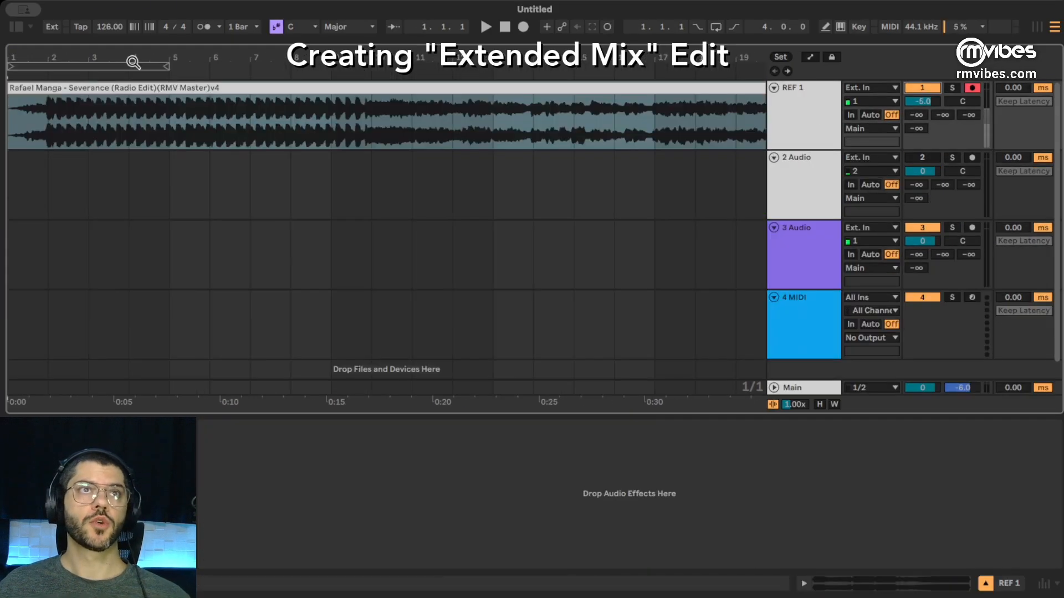
Step: Play the Severance (Radio Edit) clip on the REF 1 track from bar 1 to hear its opening bars
drag(114, 56, 106, 52)
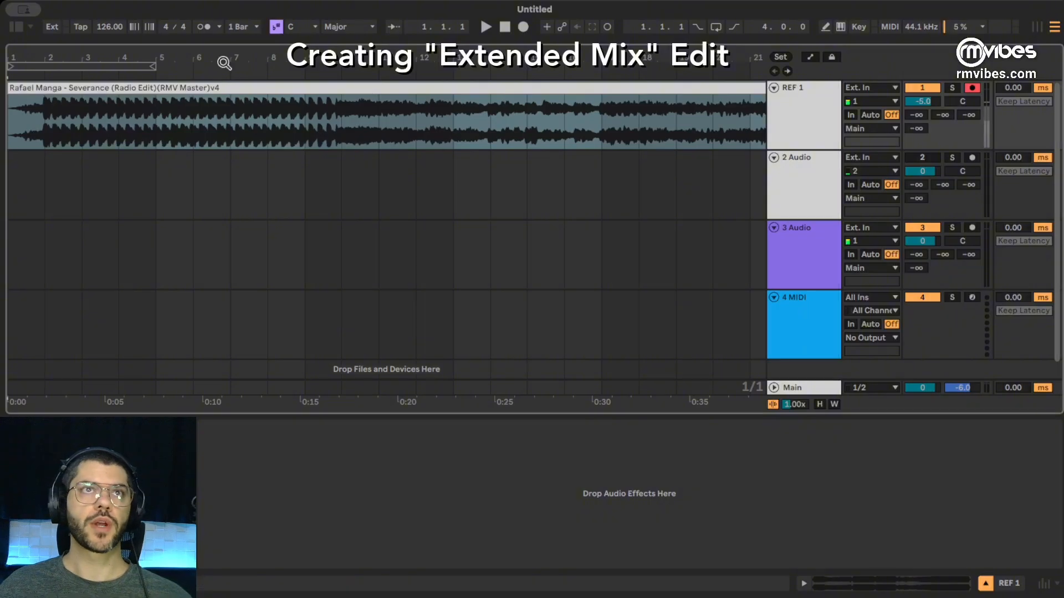
drag(223, 61, 220, 53)
click(74, 94)
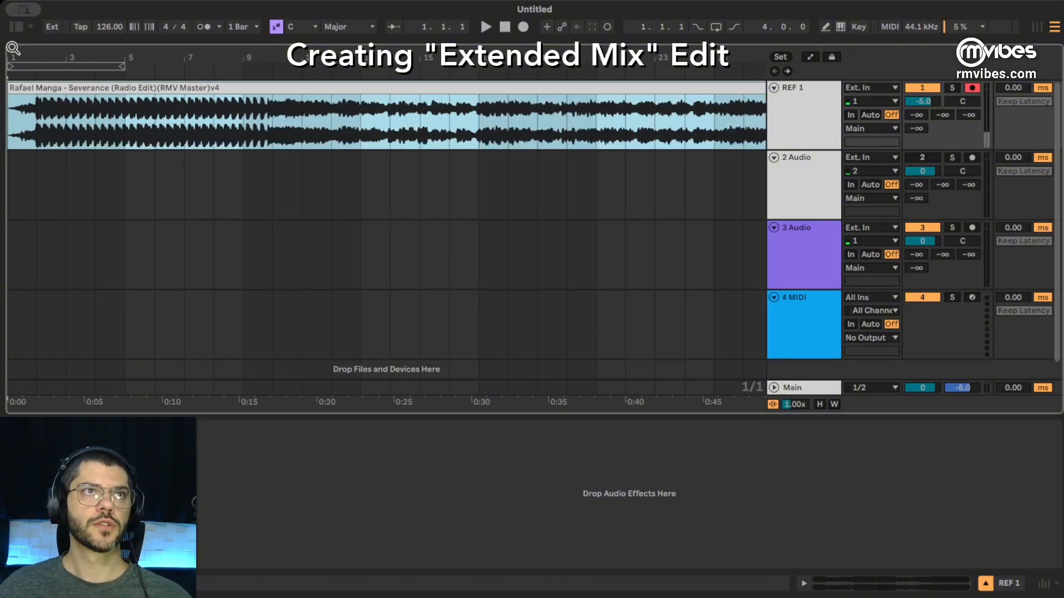
click(27, 129)
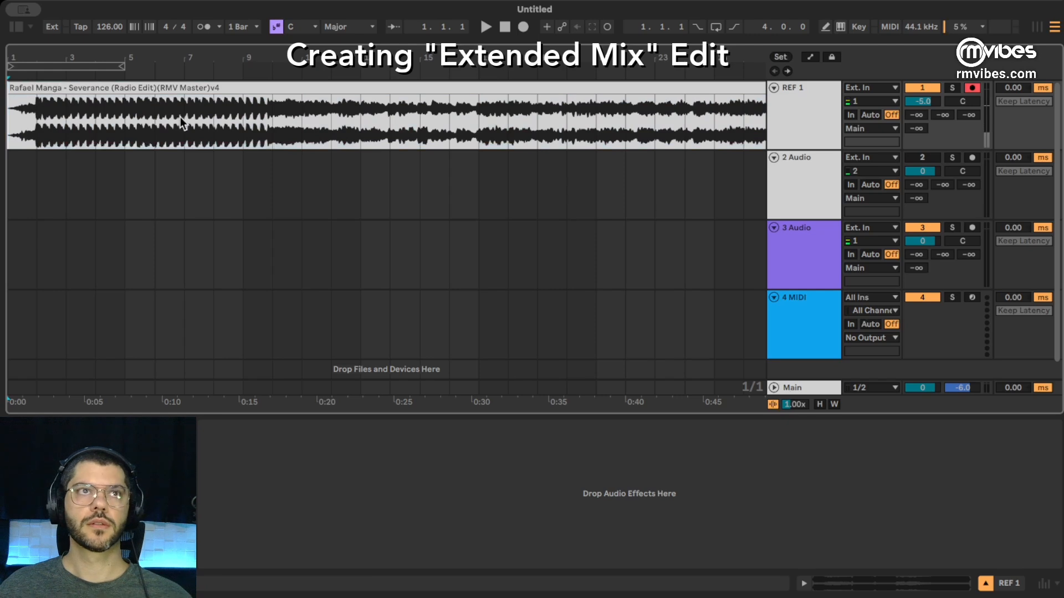
key(space)
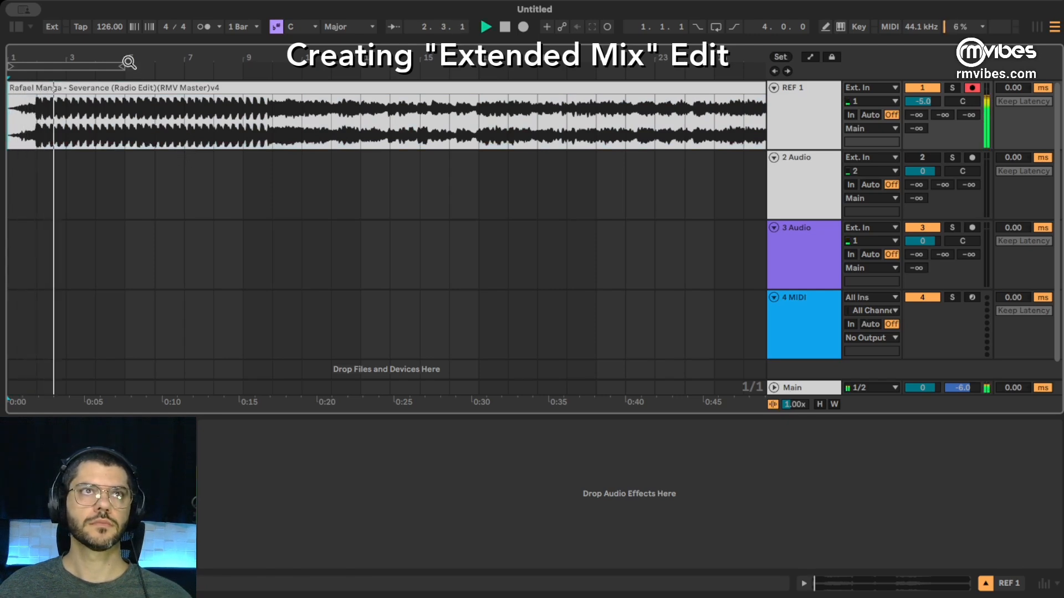
drag(99, 57, 98, 56)
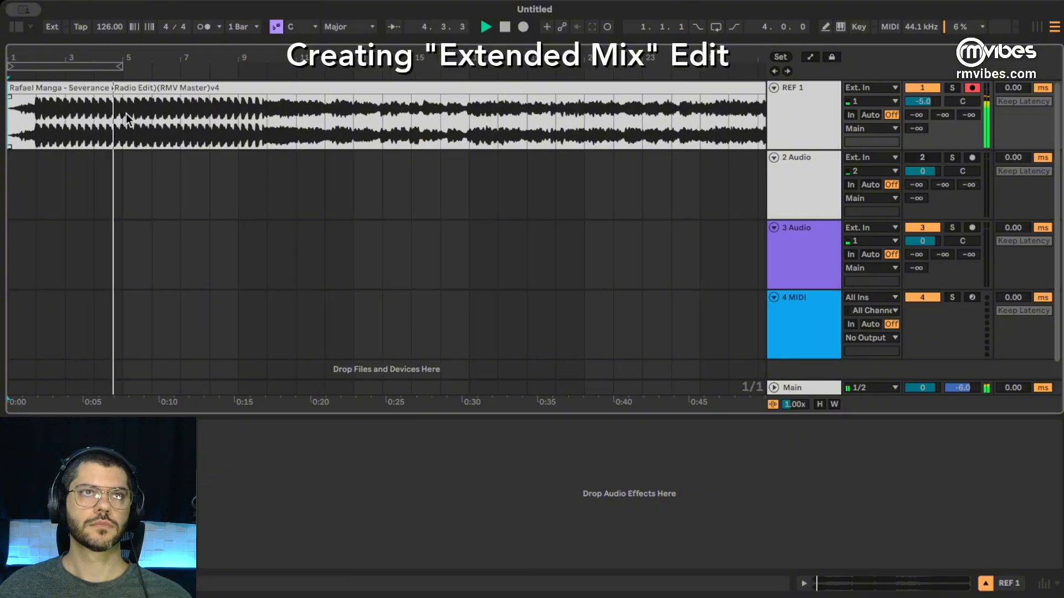
key(space)
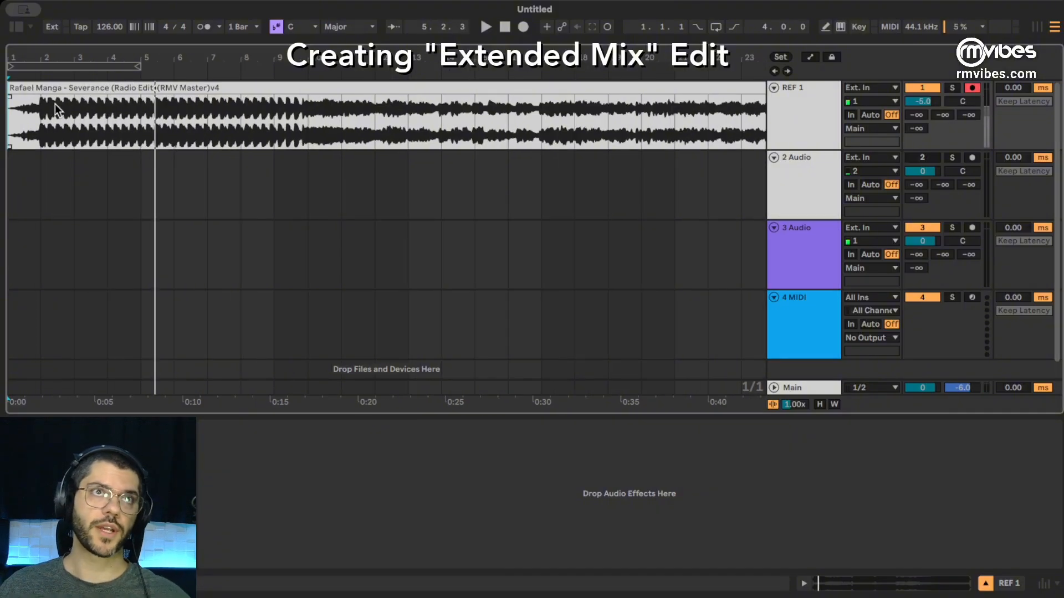
Step: Replay the Severance opening from bar 1 and examine the one-bar riser before the first kick
drag(53, 58, 54, 62)
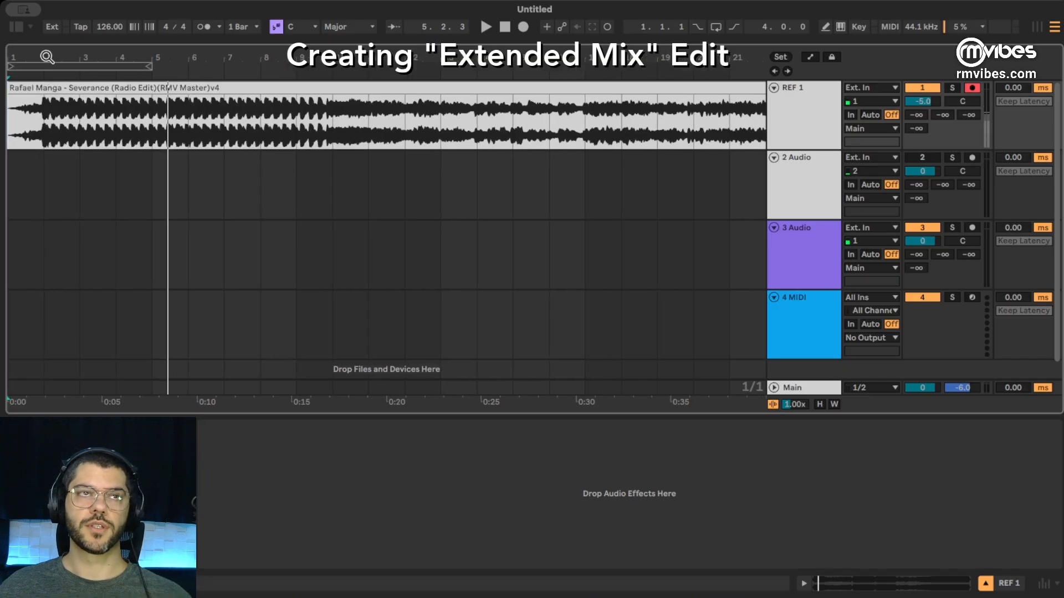
click(64, 123)
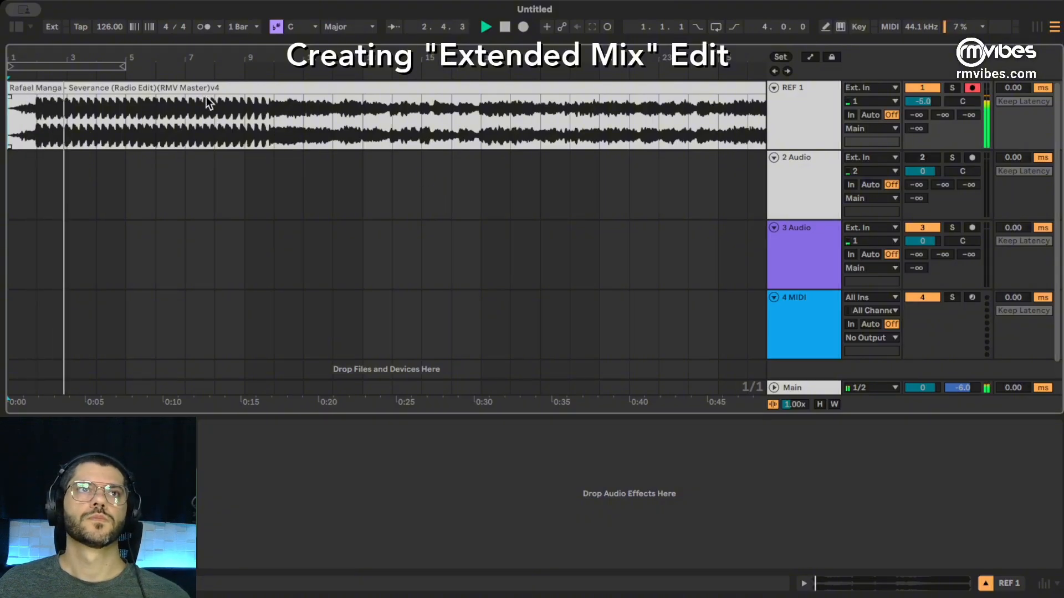
key(space)
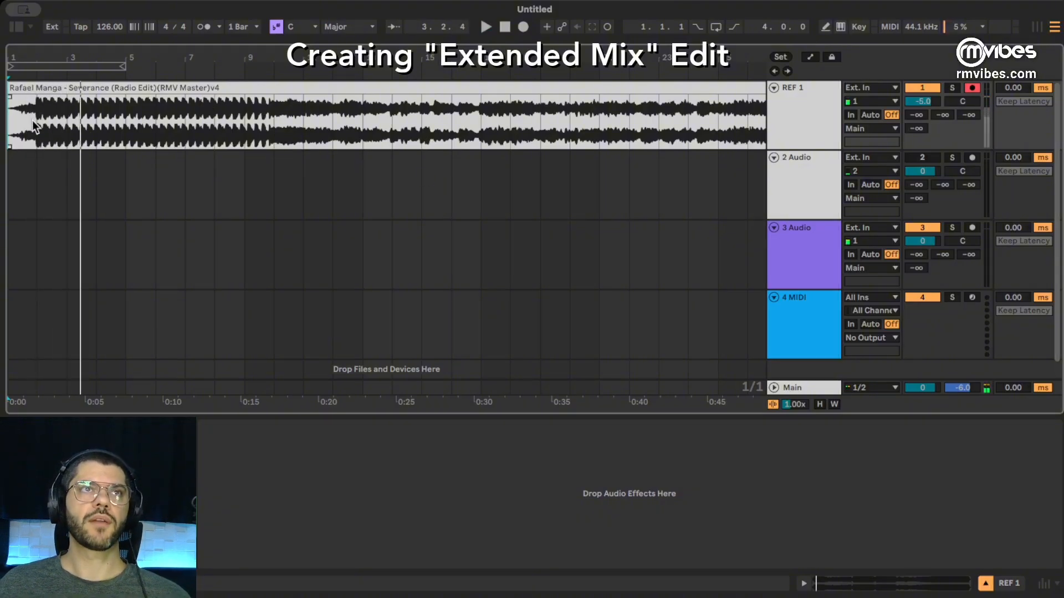
drag(34, 127, 1, 127)
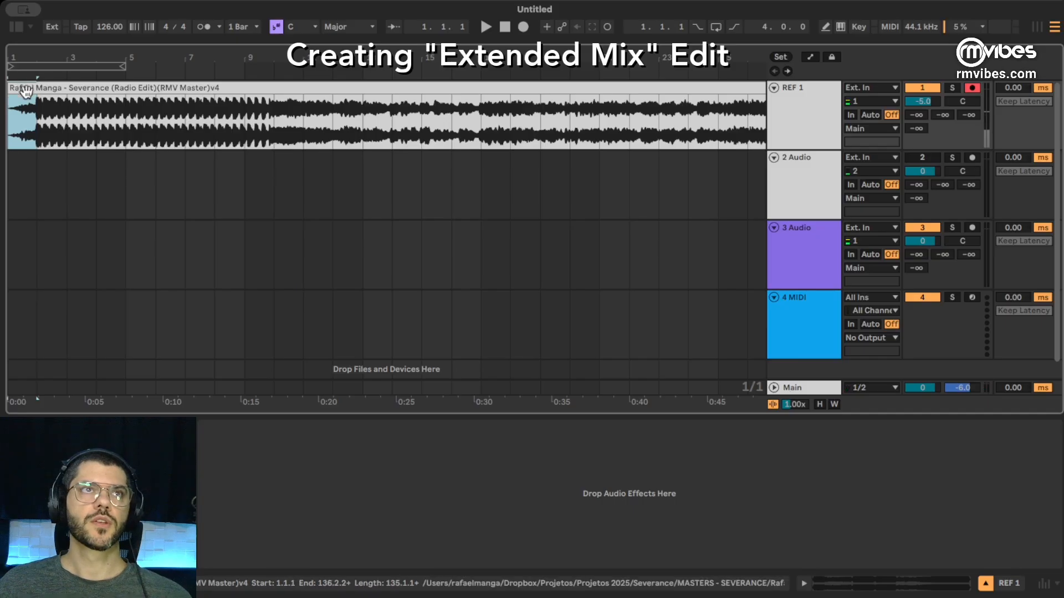
click(36, 111)
drag(17, 56, 17, 105)
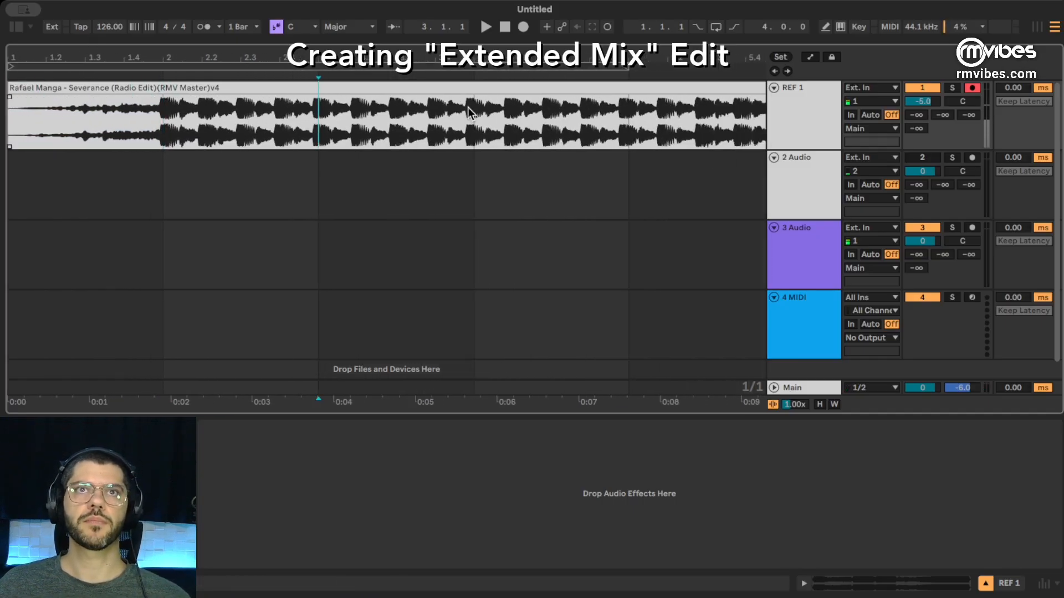
Step: Turn on the metronome and check the Severance clip against it around bar 2
click(203, 31)
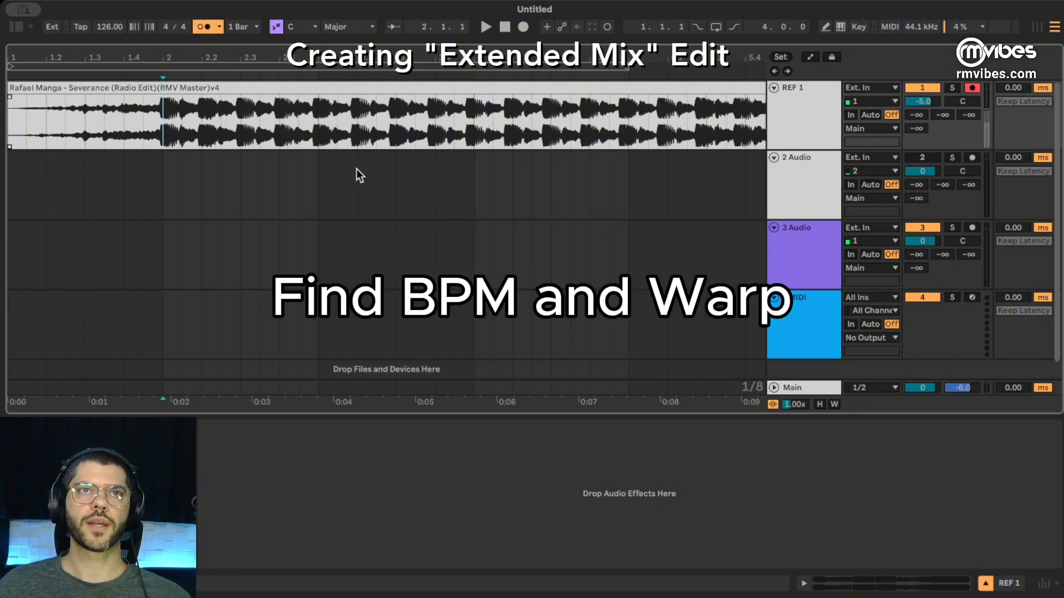
key(space)
click(175, 83)
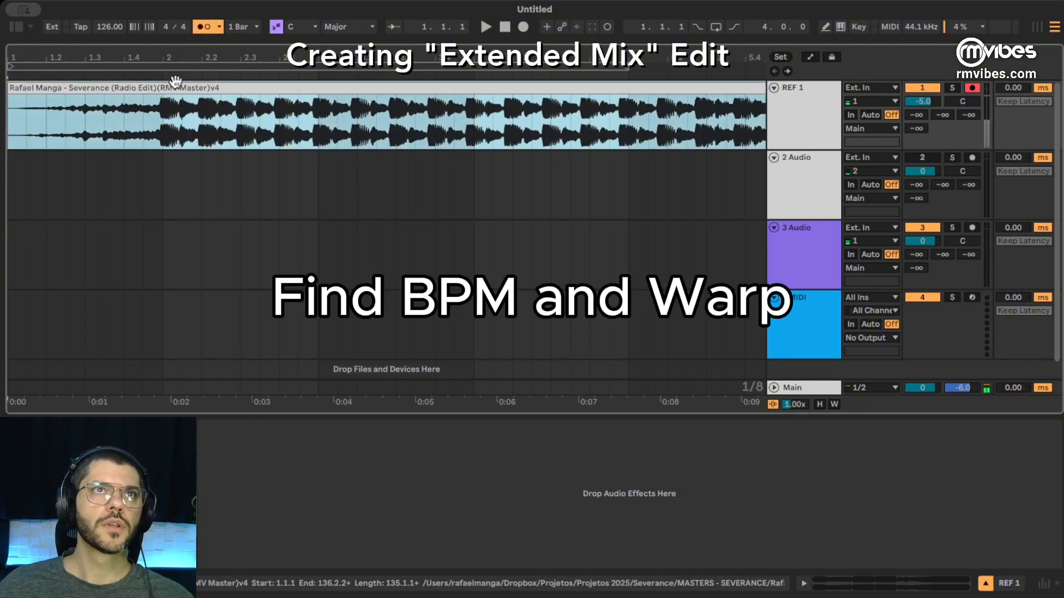
Step: Nudge the Severance clip so its first kick lands on bar 2, and trim the clip's start to that kick
scroll(166, 111, up, 4)
drag(166, 88, 172, 94)
click(179, 116)
scroll(177, 61, down, 2)
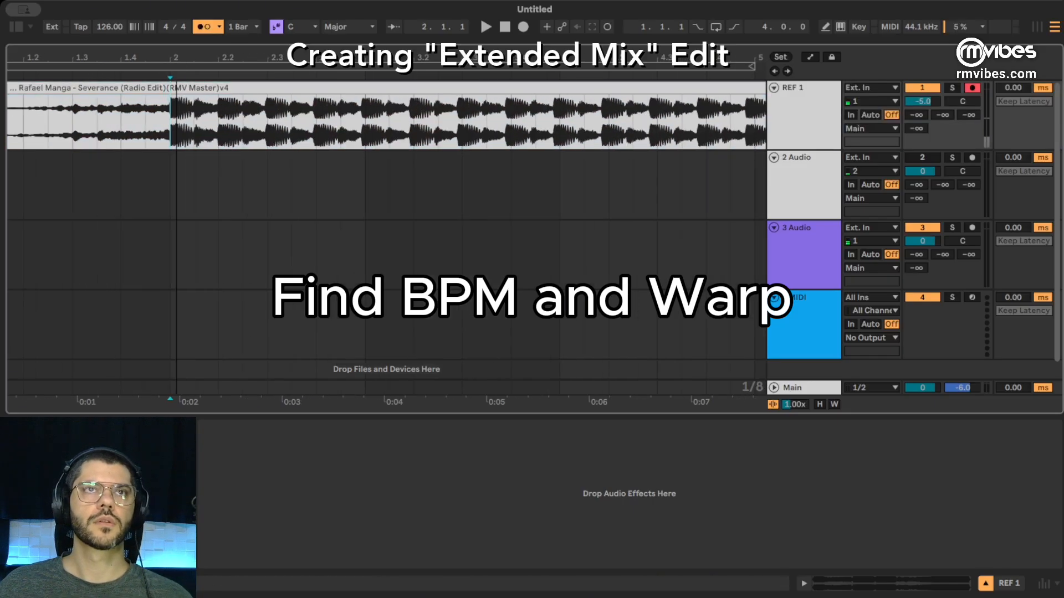
scroll(40, 54, down, 2)
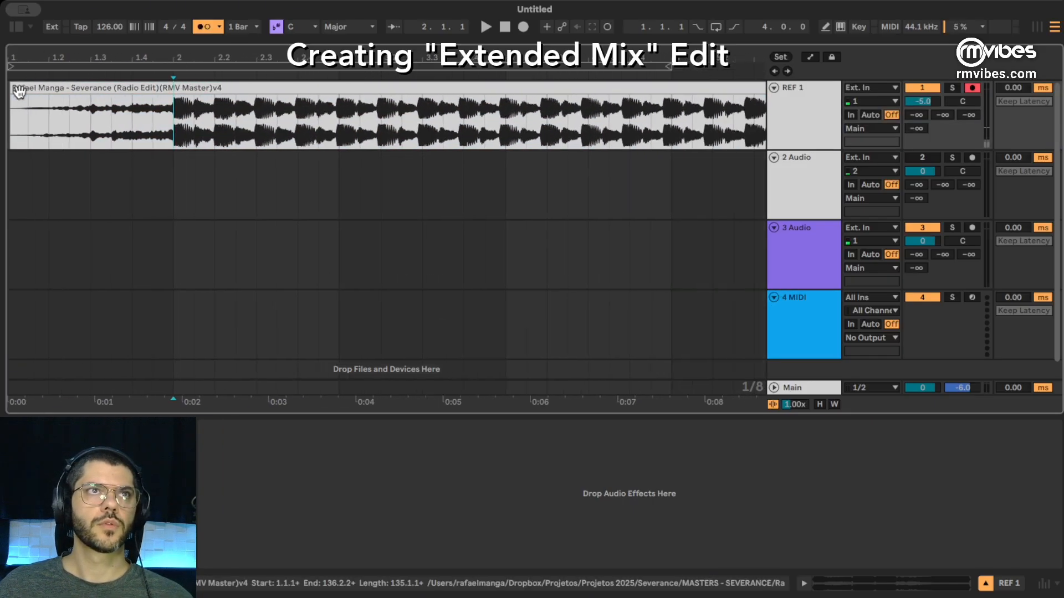
drag(14, 100, 138, 101)
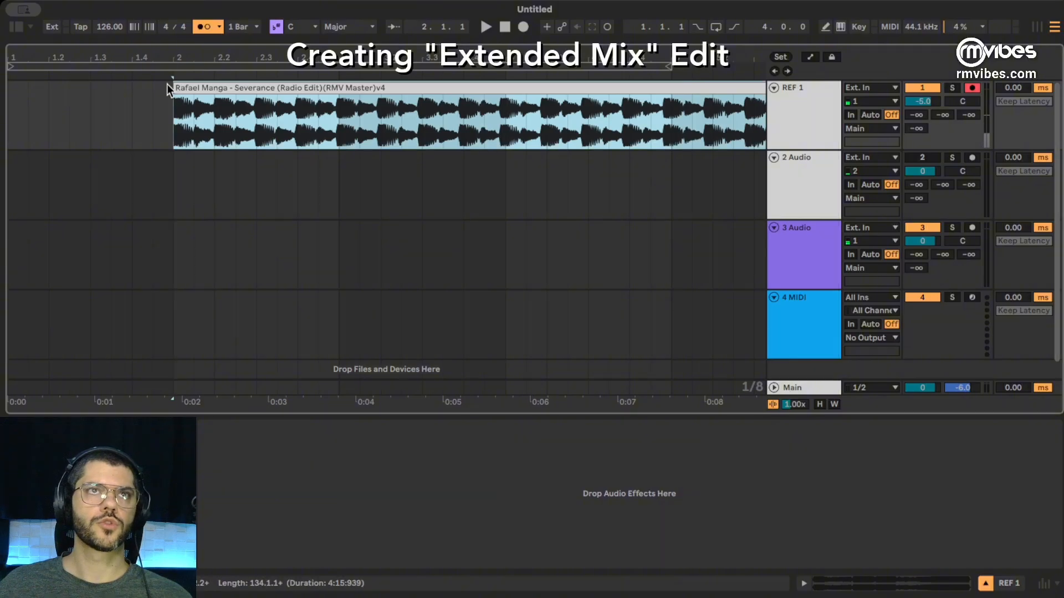
mouse_move(166, 59)
mouse_down()
mouse_move(164, 125)
mouse_move(108, 119)
mouse_up()
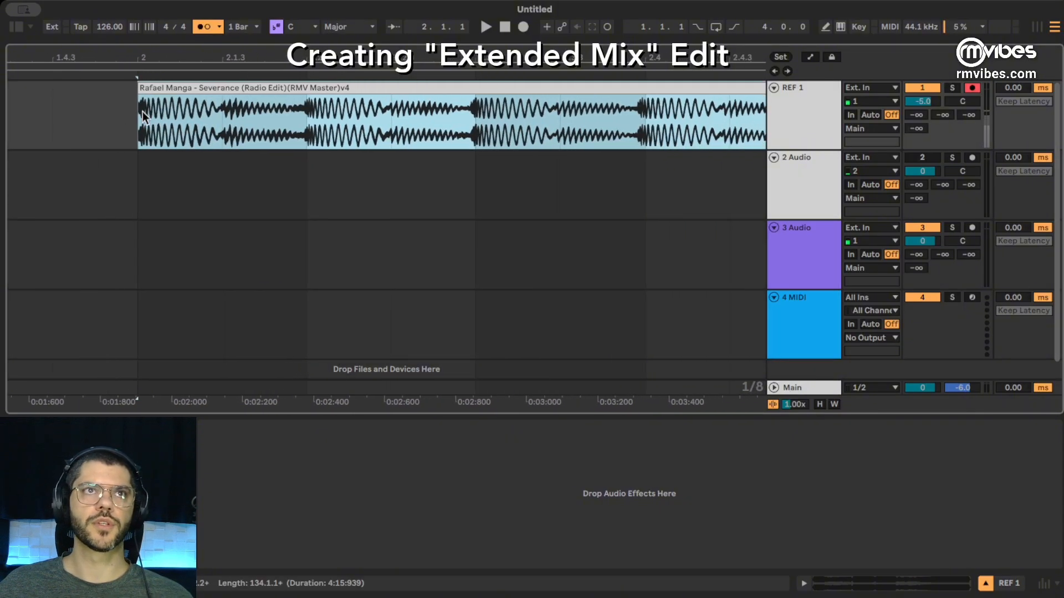
Step: Play the trimmed Severance clip from bar 2 against the metronome to check whether its beats match the grid
click(143, 116)
drag(167, 51, 82, 41)
key(space)
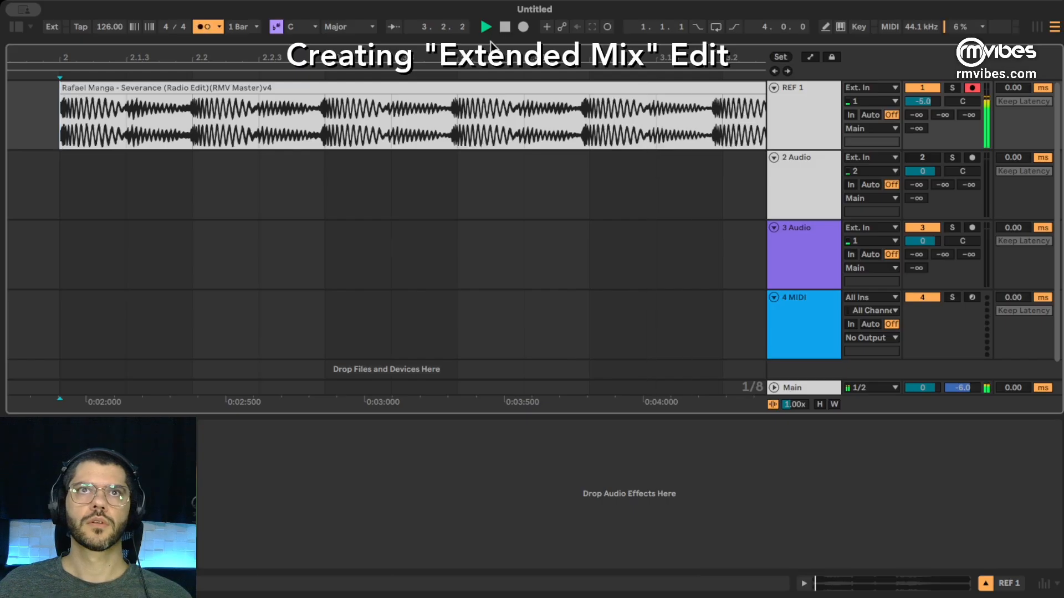
drag(485, 51, 287, 4)
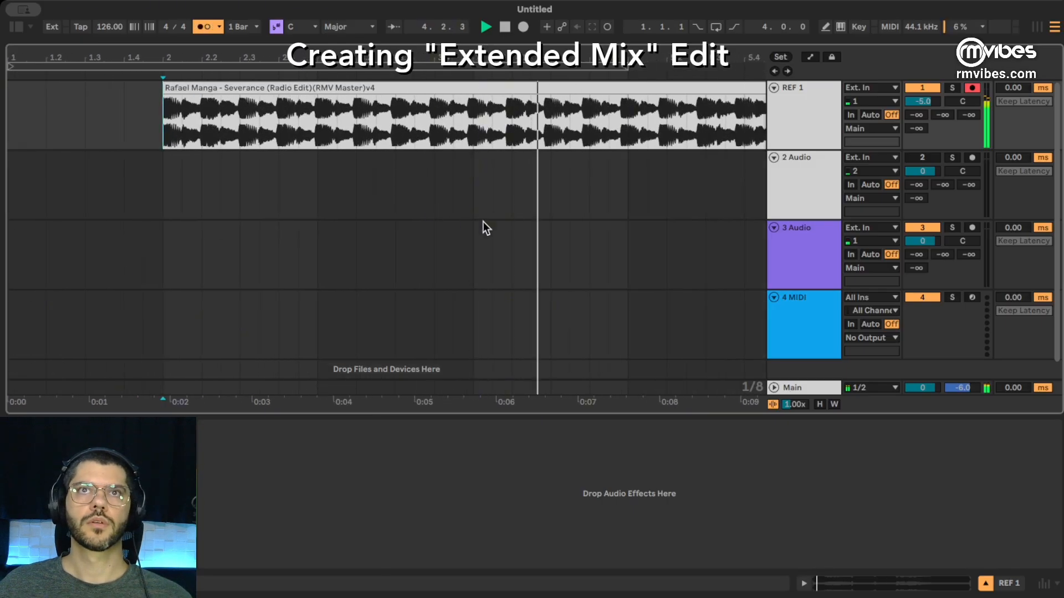
key(space)
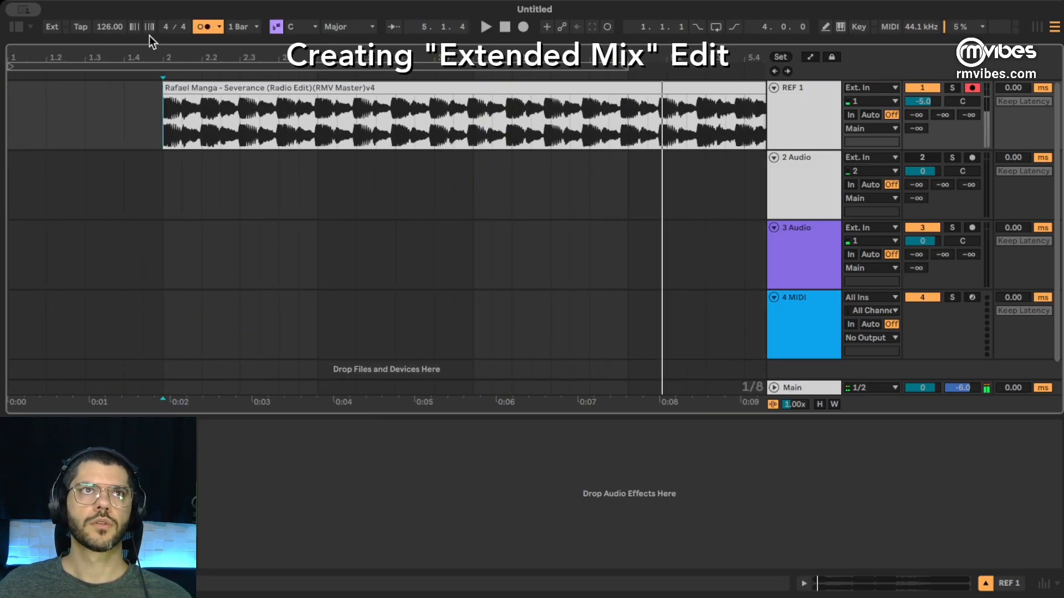
Step: Set the project tempo to 128 BPM and play the Severance clip against the metronome again
drag(110, 28, 111, 21)
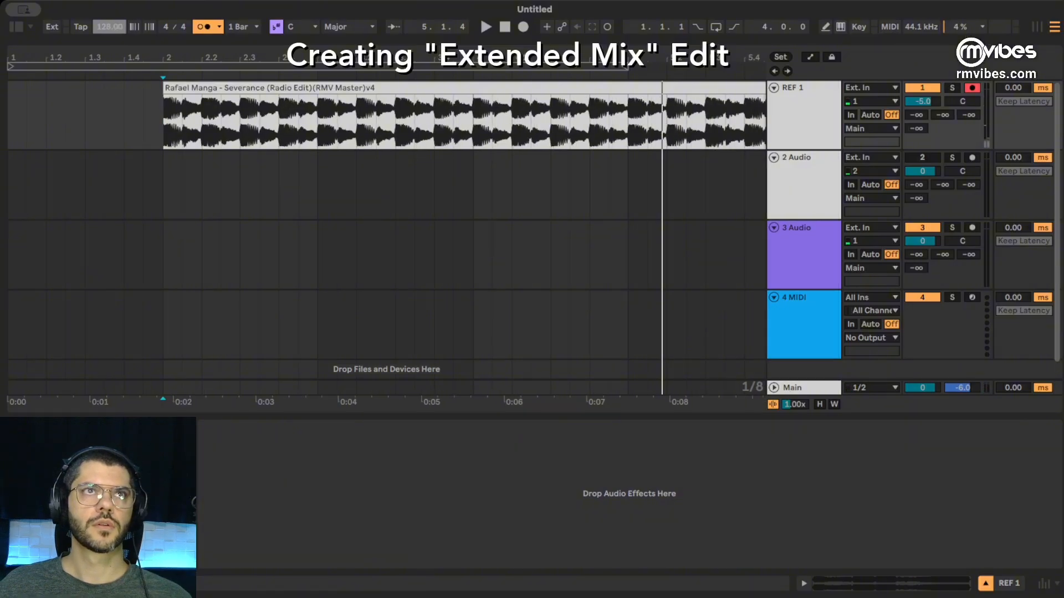
key(space)
mouse_move(170, 57)
mouse_down()
mouse_move(170, 94)
mouse_move(92, 99)
mouse_move(91, 73)
mouse_move(64, 64)
mouse_move(33, 83)
mouse_move(1, 82)
mouse_move(25, 111)
mouse_move(24, 58)
mouse_move(26, 72)
mouse_up()
key(space)
click(100, 143)
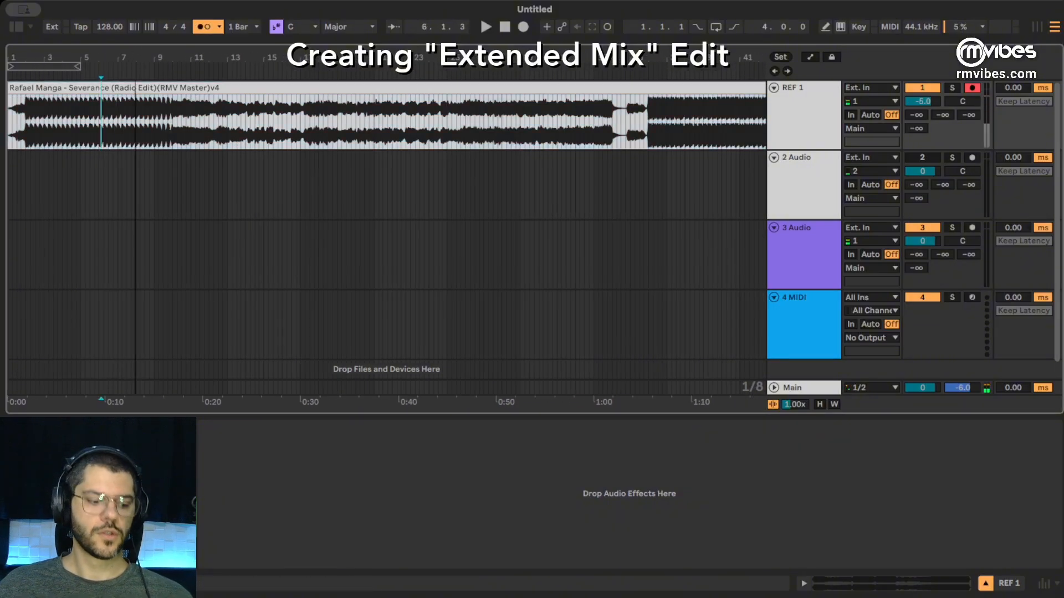
Step: Inspect the Severance clip's opening section and select its beat intro from the first kick at bar 2 to bar 10
mouse_move(137, 55)
mouse_down()
mouse_move(119, 47)
mouse_move(152, 47)
mouse_up()
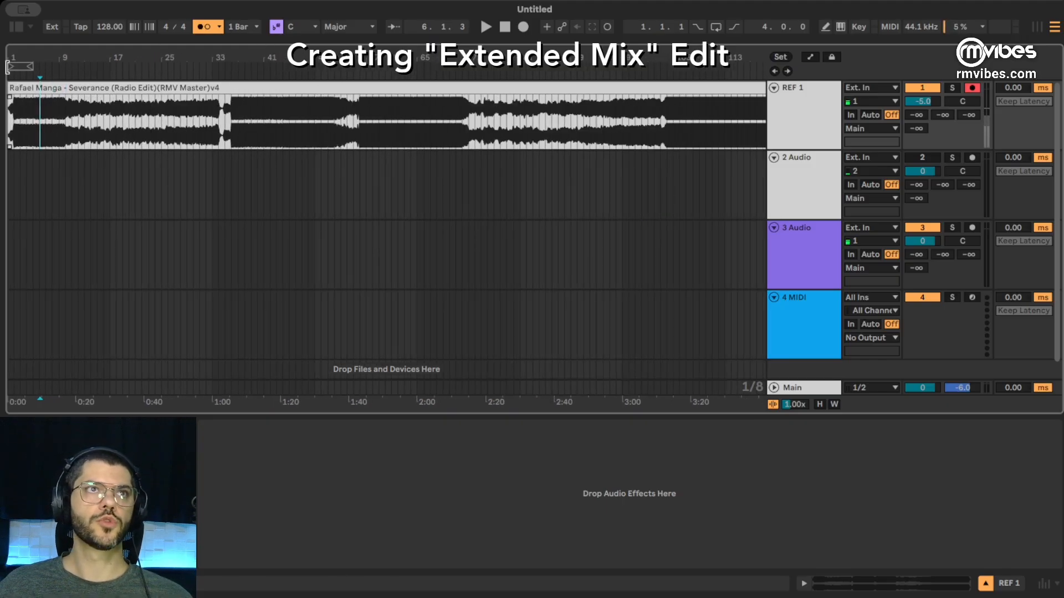
drag(15, 57, 33, 119)
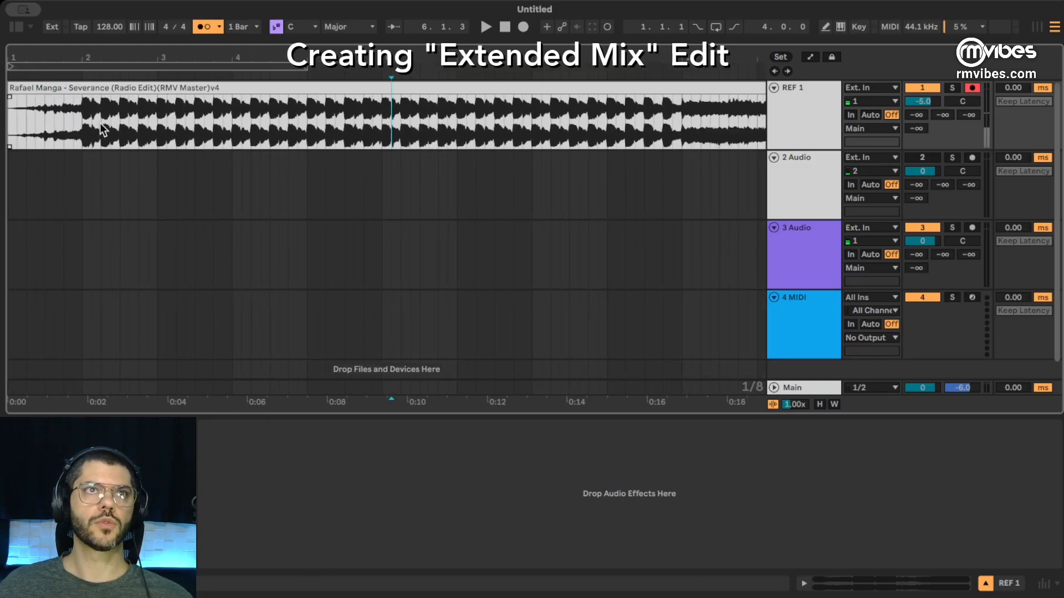
drag(86, 57, 44, 65)
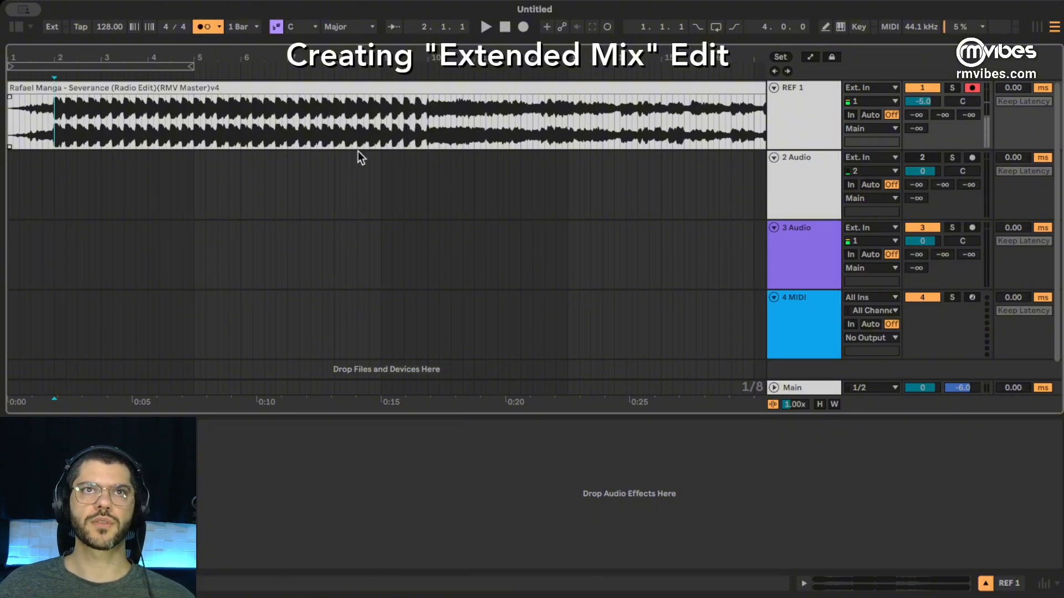
drag(261, 57, 131, 57)
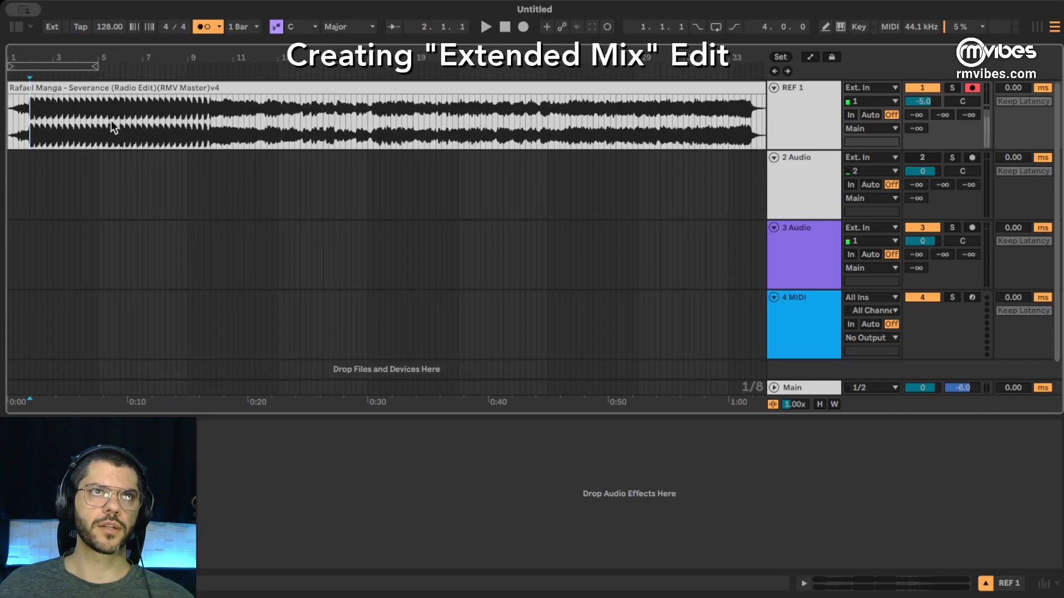
drag(211, 108, 40, 128)
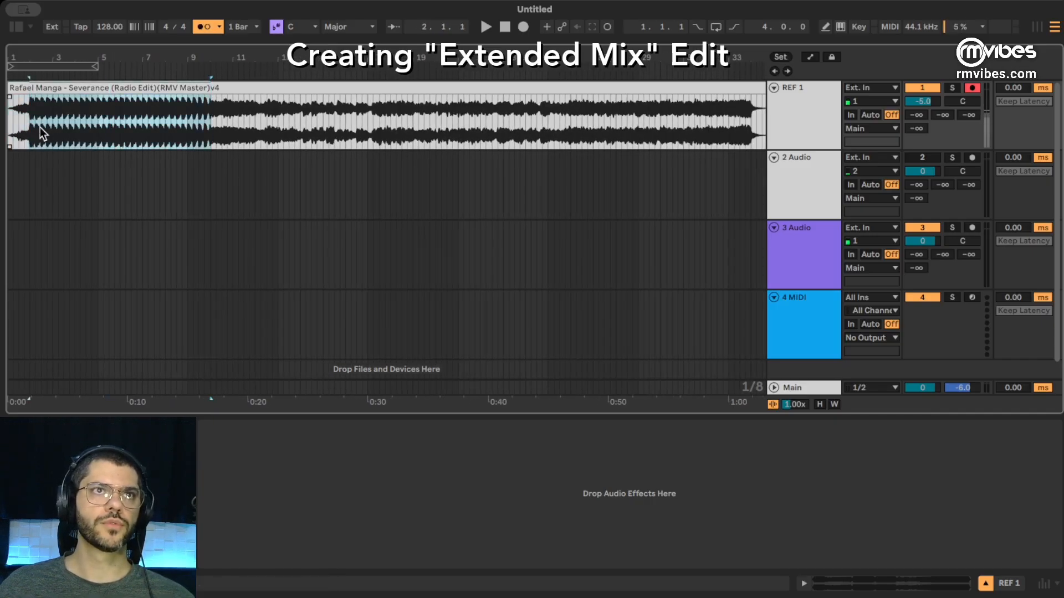
Step: Widen the arrangement grid to 1 bar and place the insert marker on the Severance clip's first kick at bar 2
key(super+2)
key(super+2)
key(super+2)
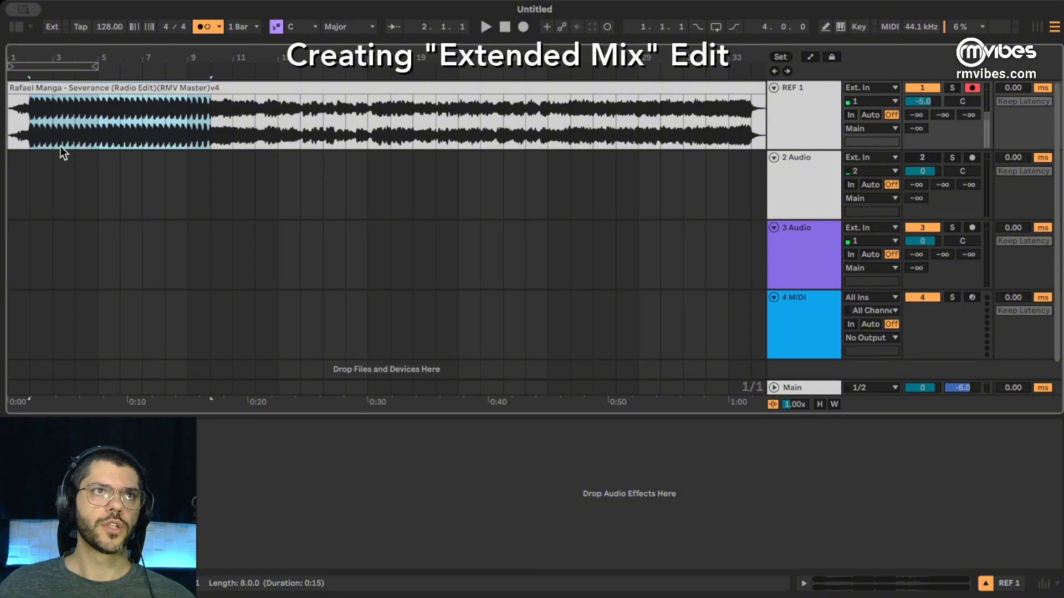
click(31, 123)
drag(13, 56, 67, 83)
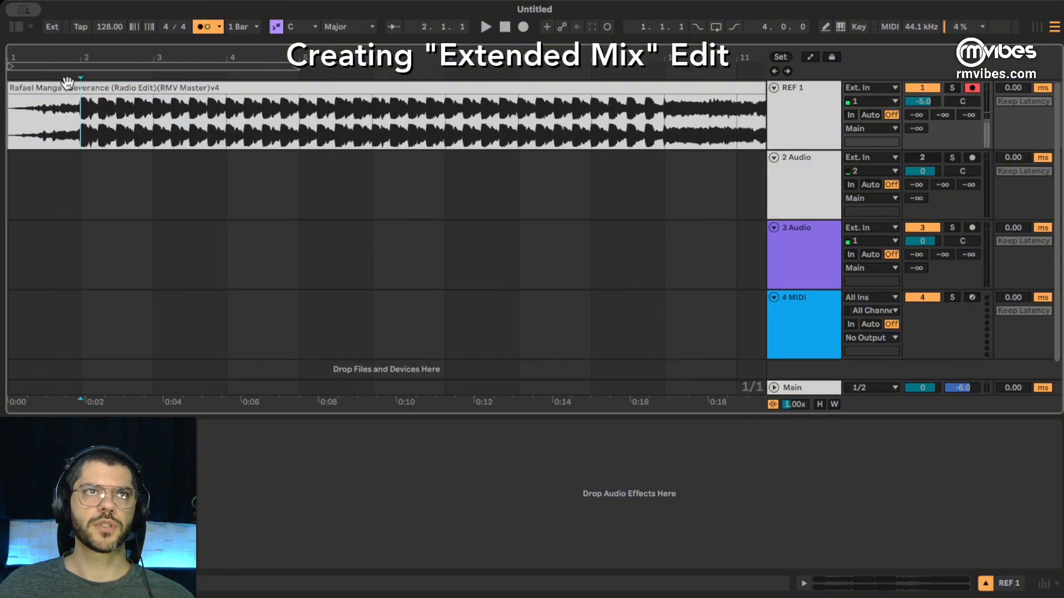
drag(89, 47, 36, 48)
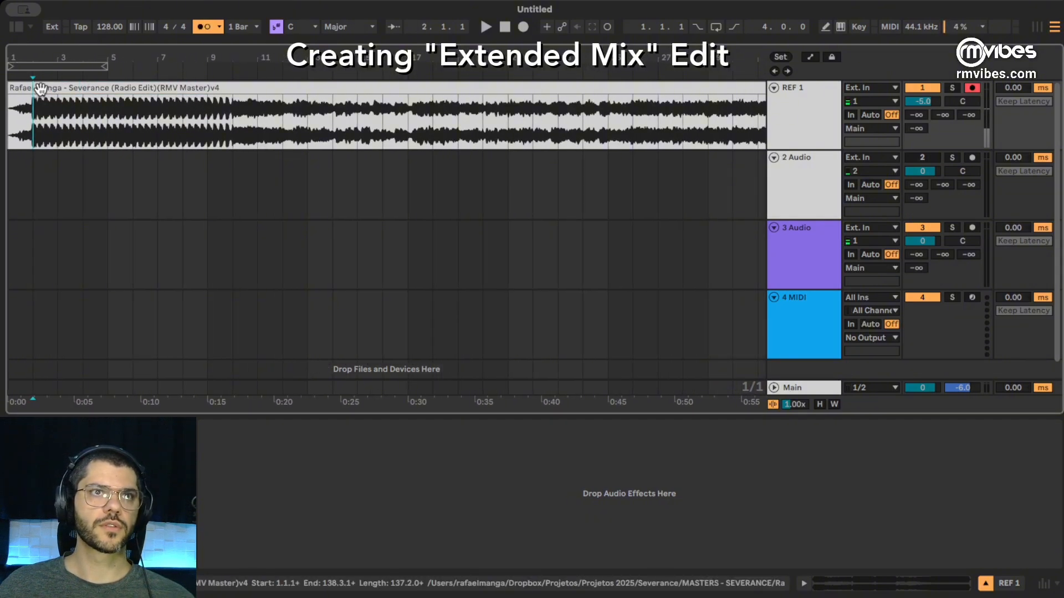
Step: Move the radio edit clip on the REF 1 track so it starts at bar 8 and its beat begins at bar 9
mouse_move(41, 89)
mouse_down()
mouse_move(237, 126)
mouse_move(213, 126)
mouse_up()
click(88, 123)
drag(143, 56, 150, 61)
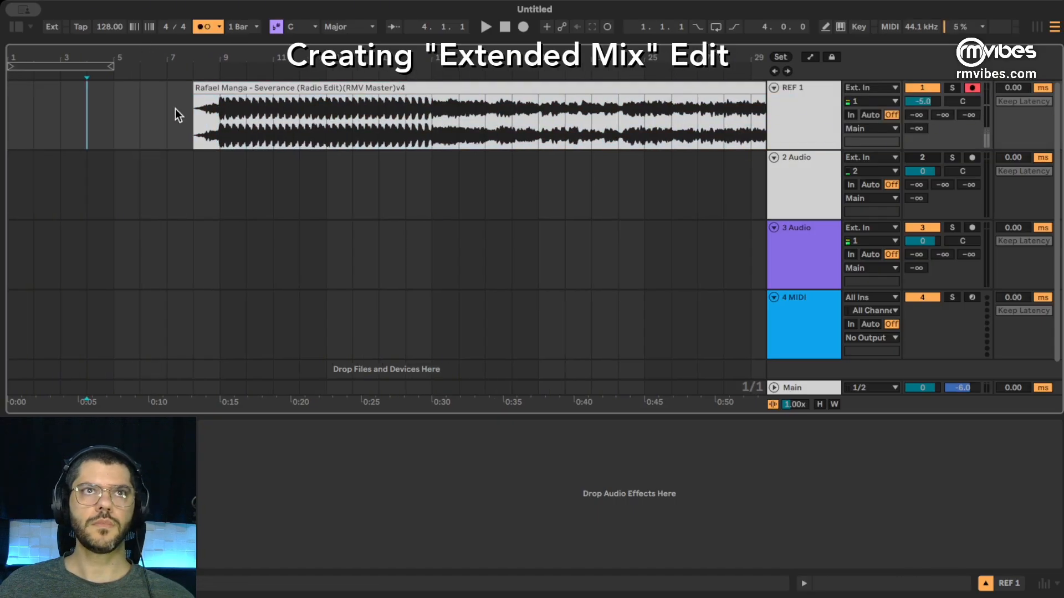
drag(170, 110, 154, 109)
click(214, 111)
drag(234, 61, 118, 51)
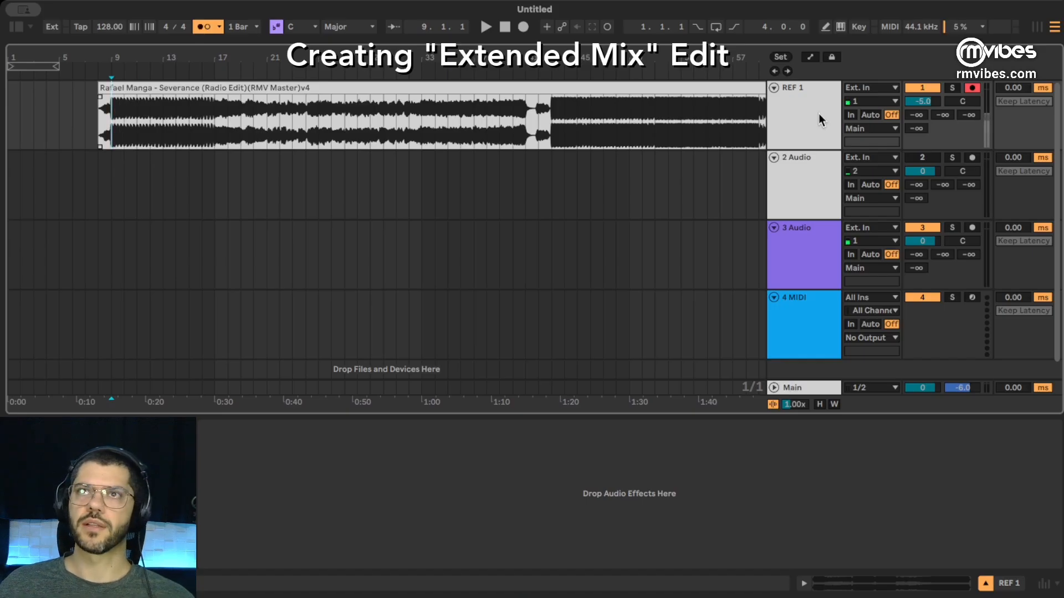
Step: Solo the REF 1 track, play it from bar 9 and turn the metronome off
click(954, 87)
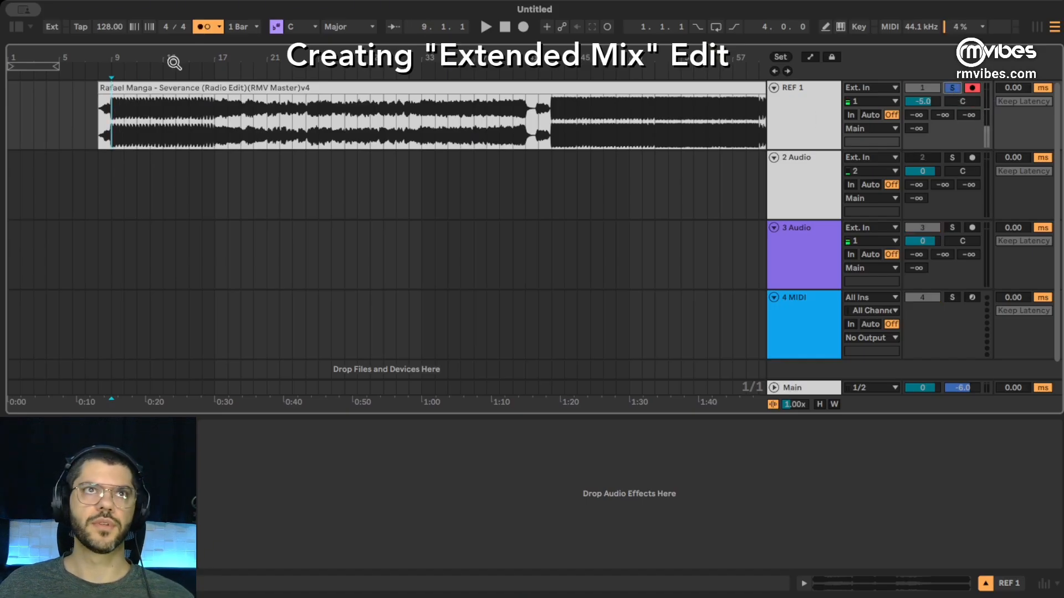
drag(141, 55, 100, 57)
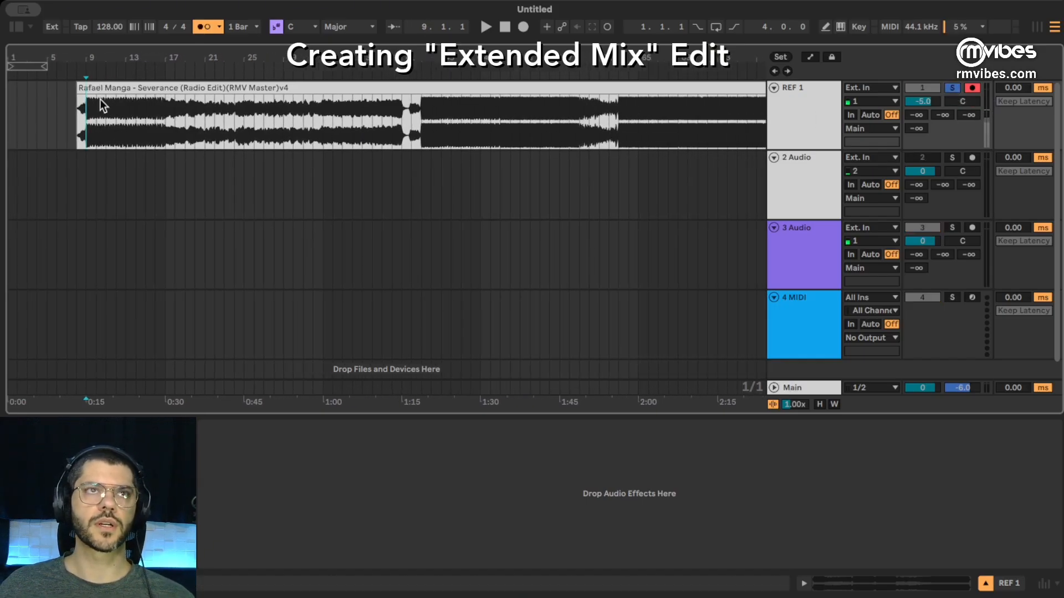
click(92, 57)
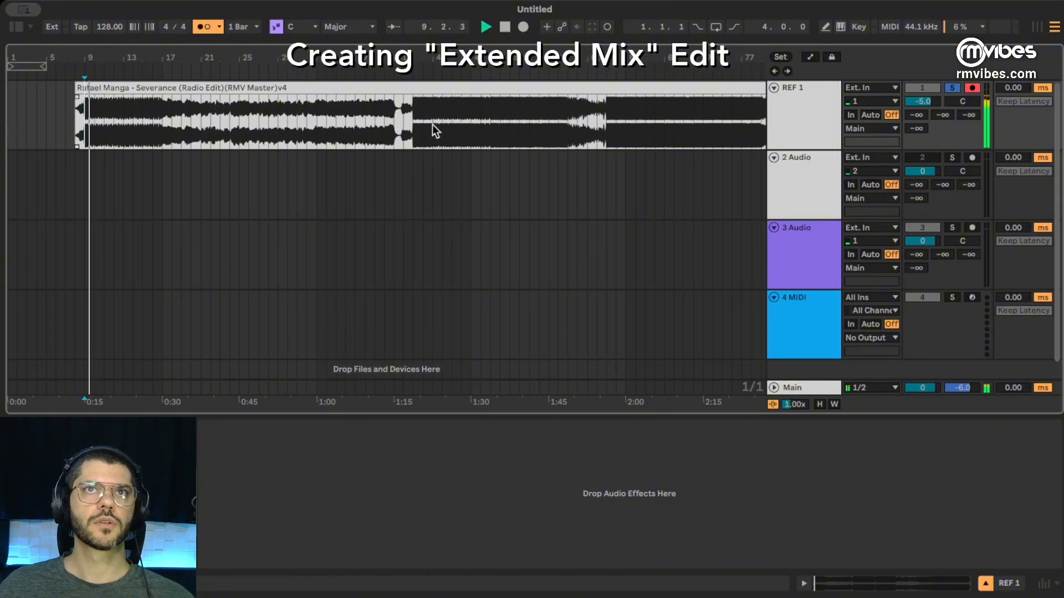
click(206, 26)
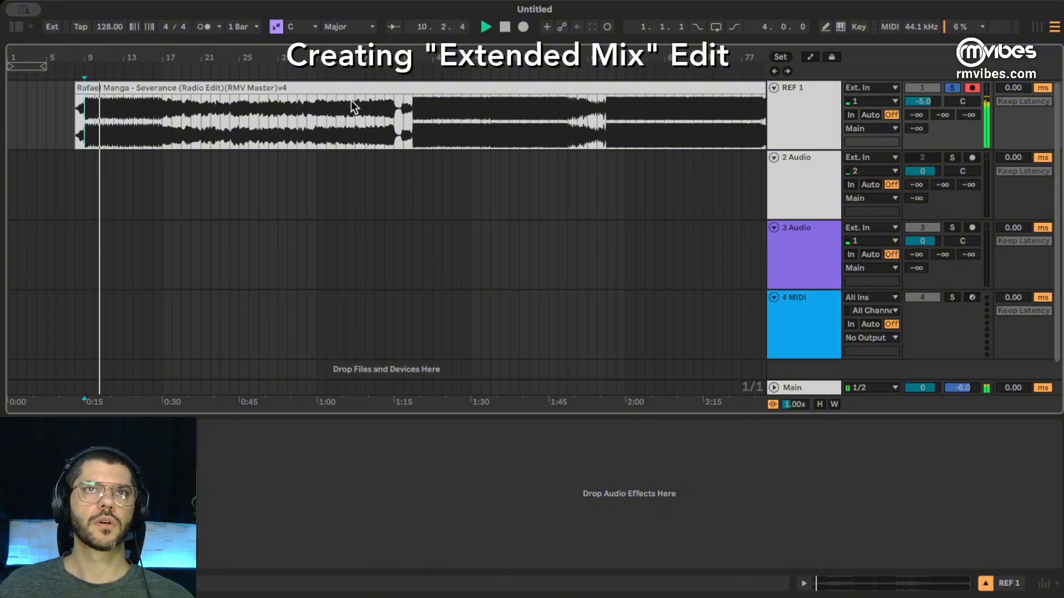
Step: Listen to the REF 1 clip right after its first break and again from bar 133, and stop playback
click(414, 123)
key(space)
key(space)
drag(419, 59, 226, 54)
click(663, 124)
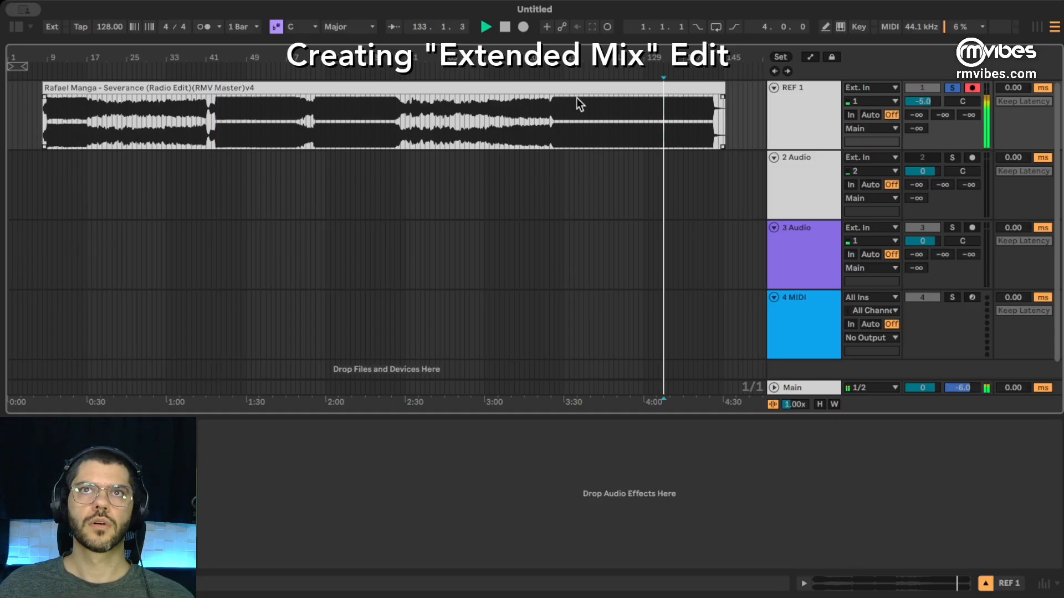
key(space)
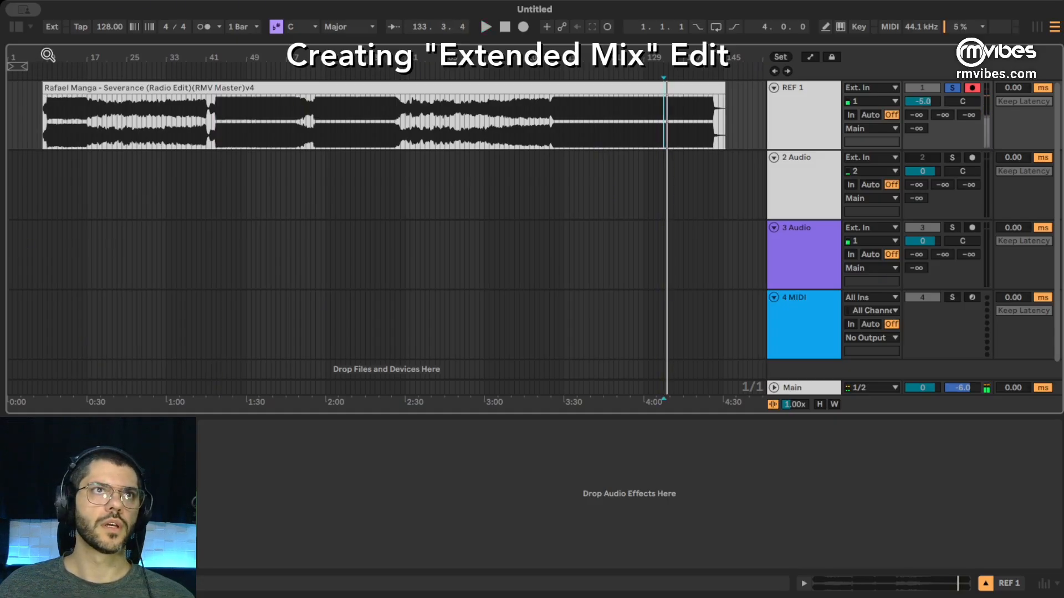
Step: Examine the eight-bar intro from bar 9 to 17 and the full length of the REF 1 clip
drag(48, 55, 168, 58)
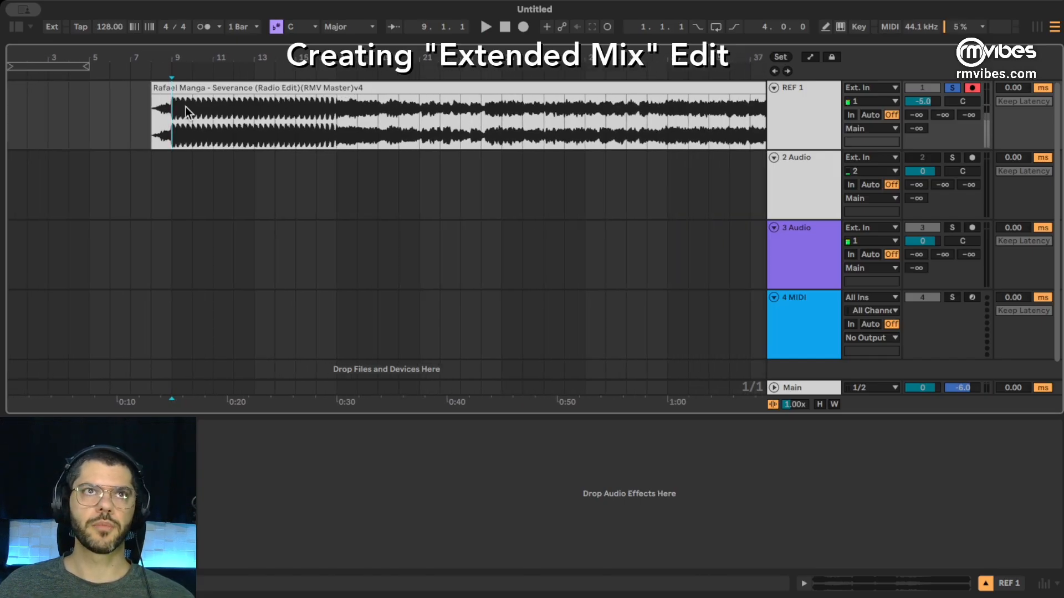
drag(172, 118, 328, 131)
key(minus)
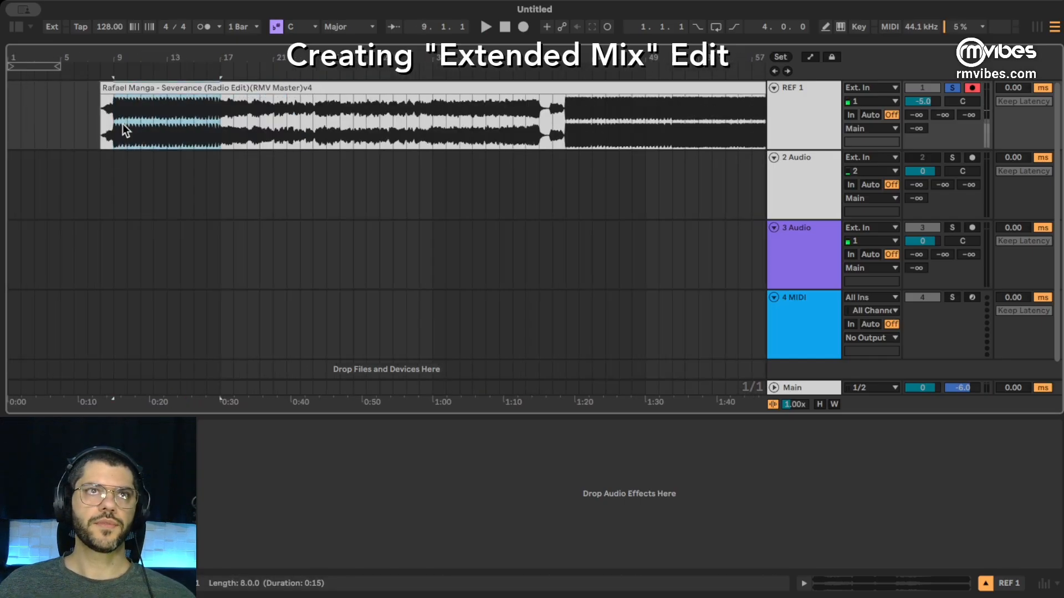
click(122, 124)
drag(153, 62, 148, 66)
click(176, 88)
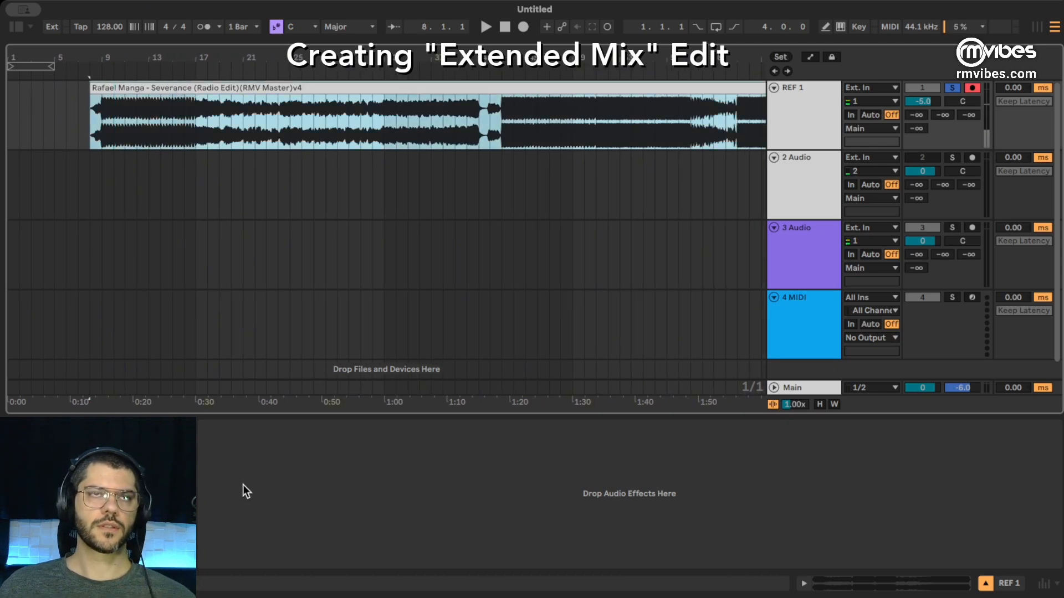
key(z)
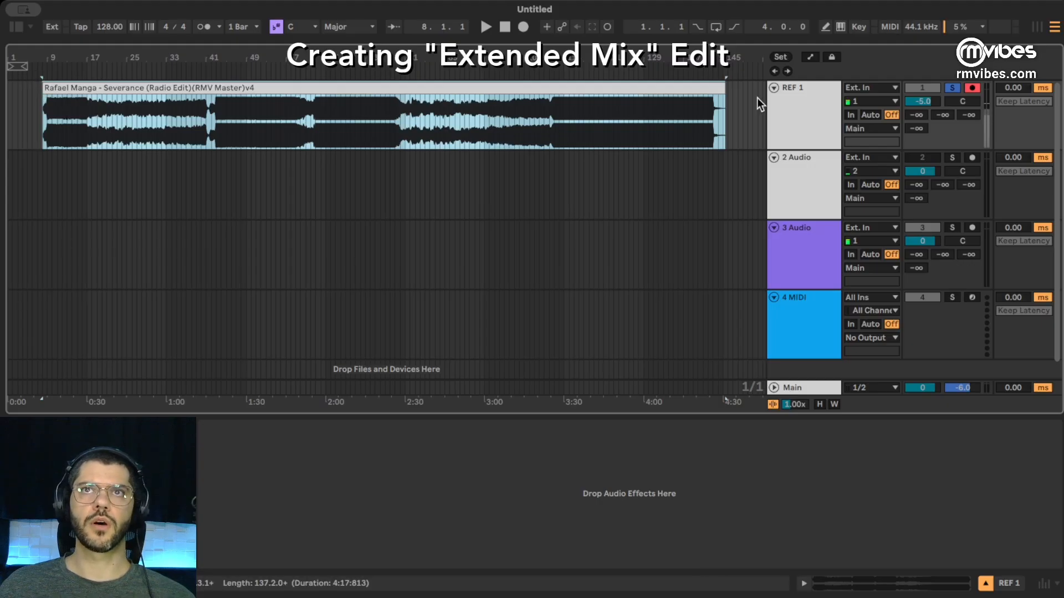
Step: Copy bars 9 to 17 of the REF 1 clip to bar 9 on audio track 2
mouse_move(55, 51)
mouse_down()
mouse_move(56, 105)
mouse_move(112, 127)
mouse_move(210, 141)
mouse_move(193, 137)
mouse_up()
click(74, 125)
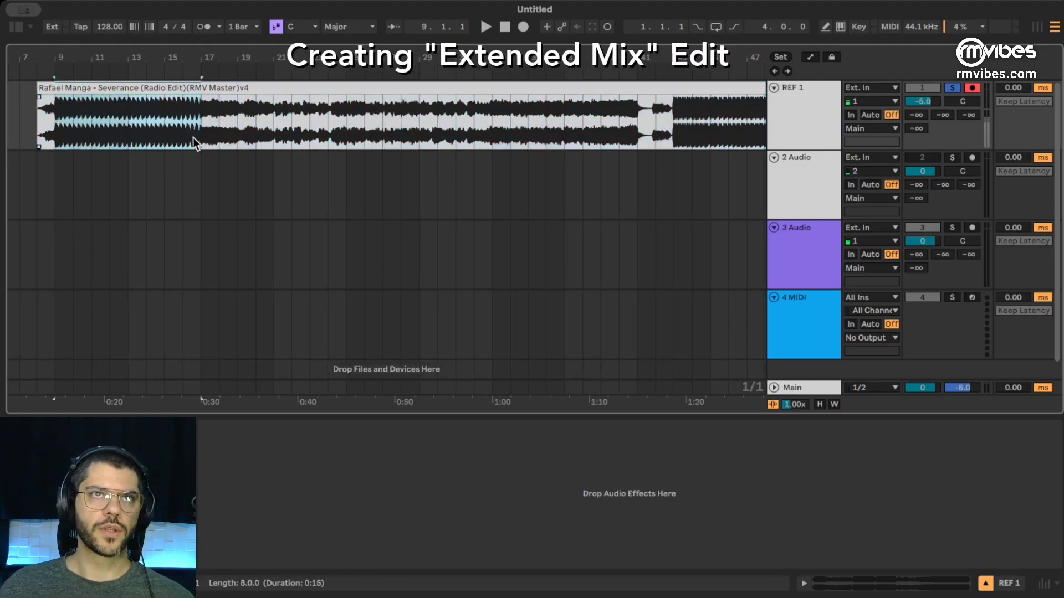
key(ctrl+c)
click(69, 164)
key(ctrl+v)
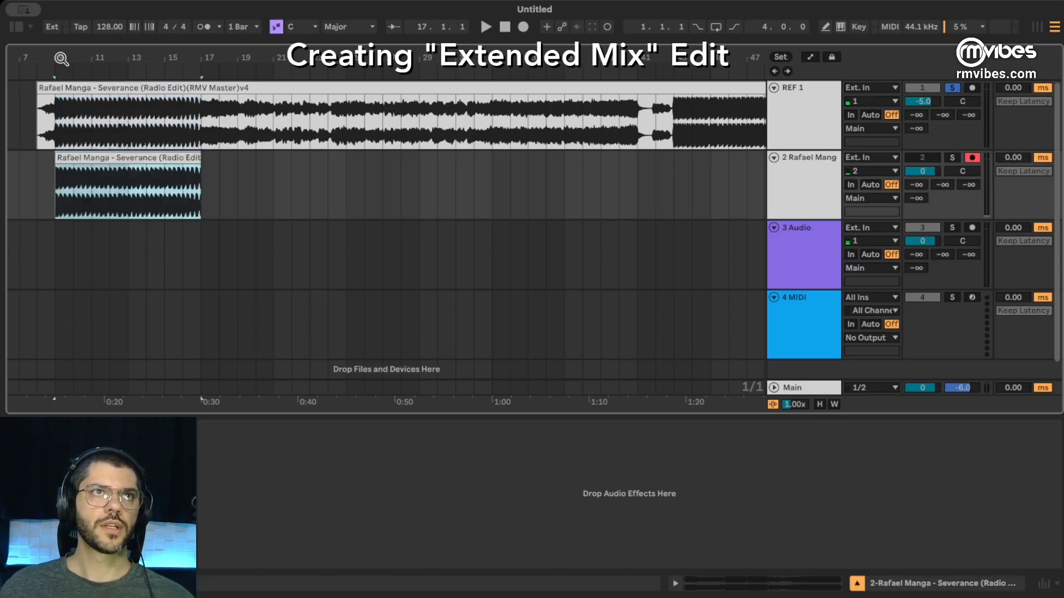
Step: Separate the copied eight-bar clip into vocals, drums, bass and others stems at high quality
drag(62, 59, 85, 62)
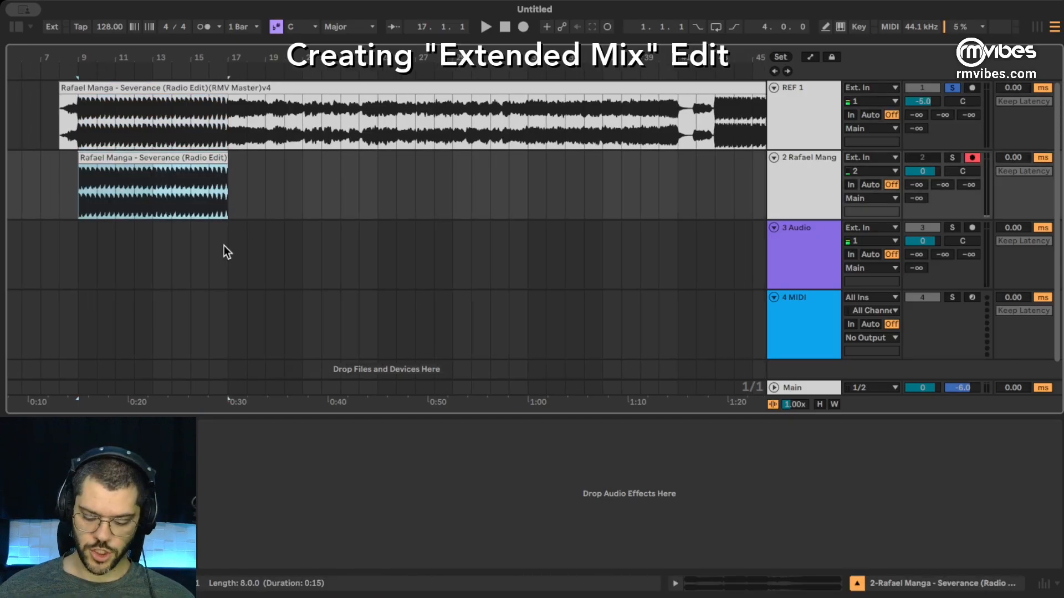
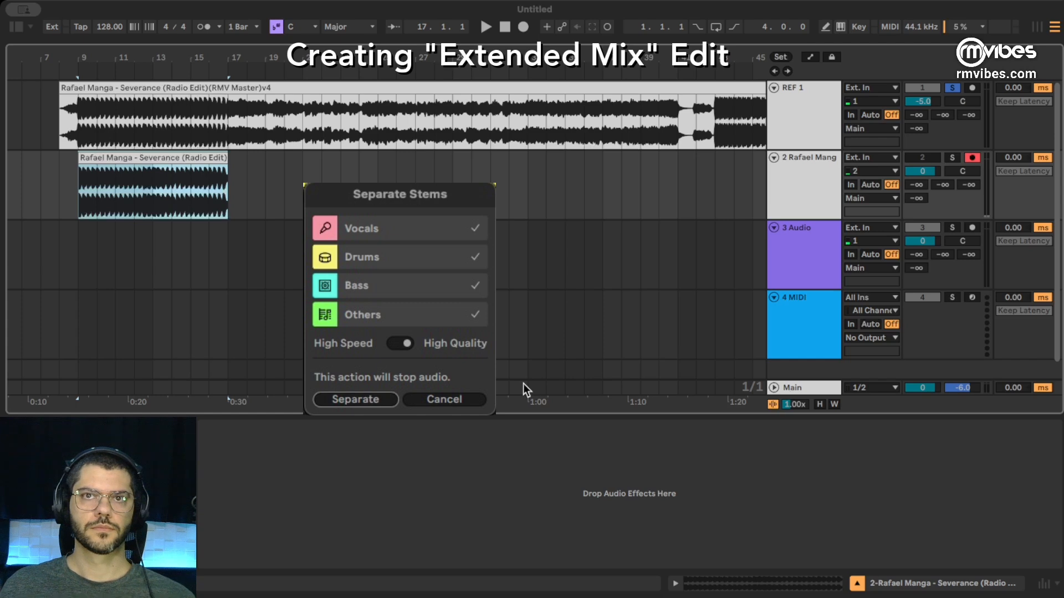
key(Return)
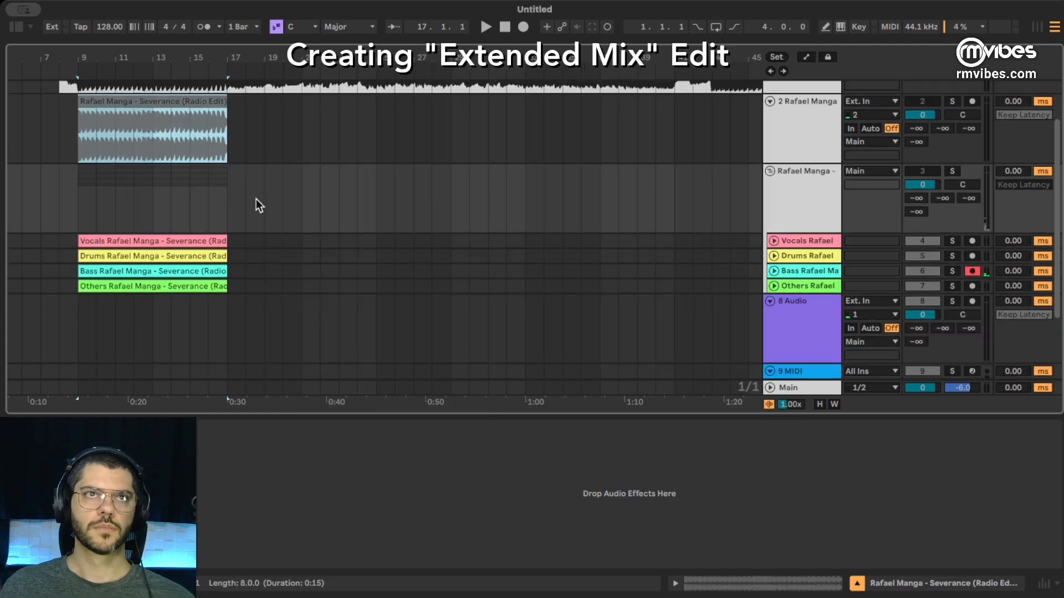
drag(93, 63, 169, 89)
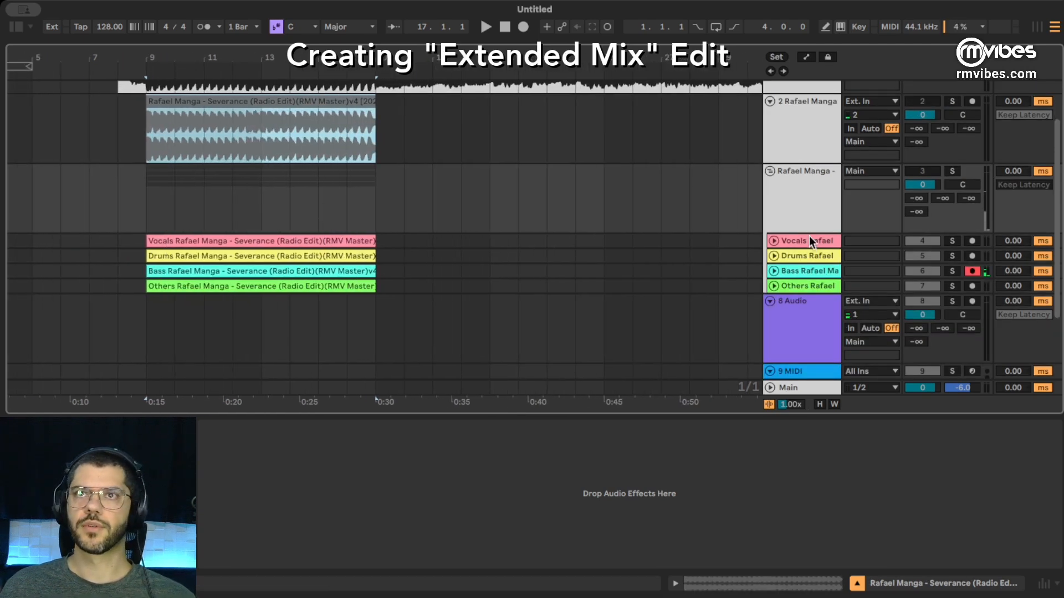
Step: Delete the vocals stem track from the separated stems group
scroll(228, 155, down, 1)
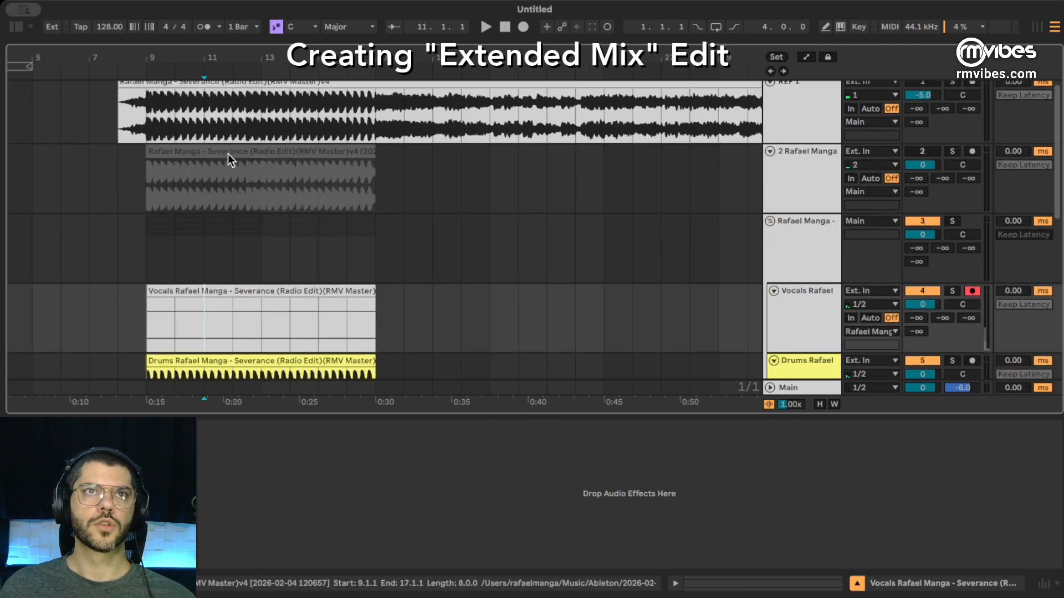
scroll(227, 158, down, 3)
click(214, 166)
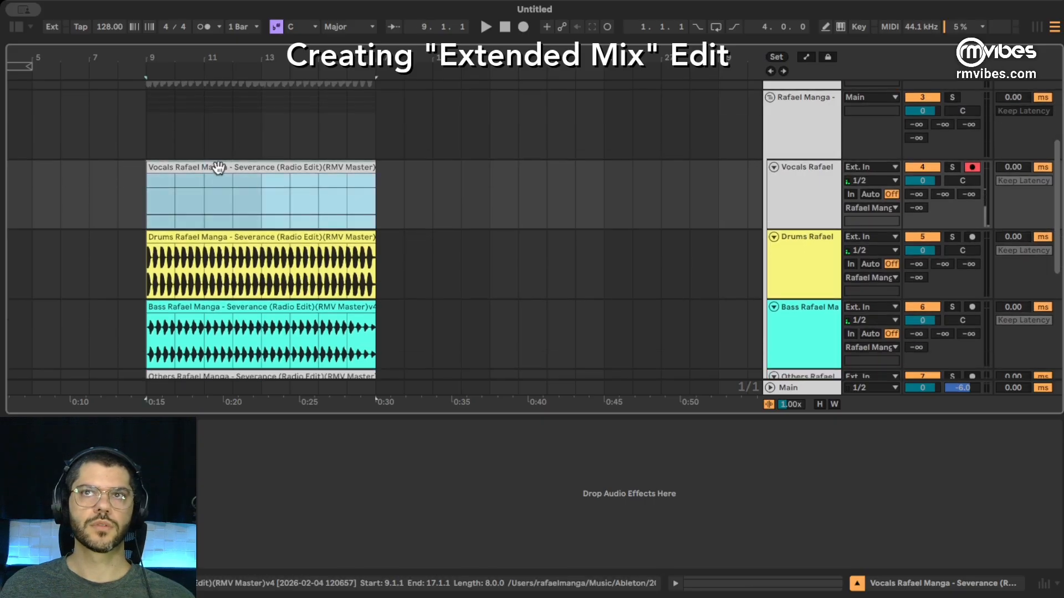
click(789, 190)
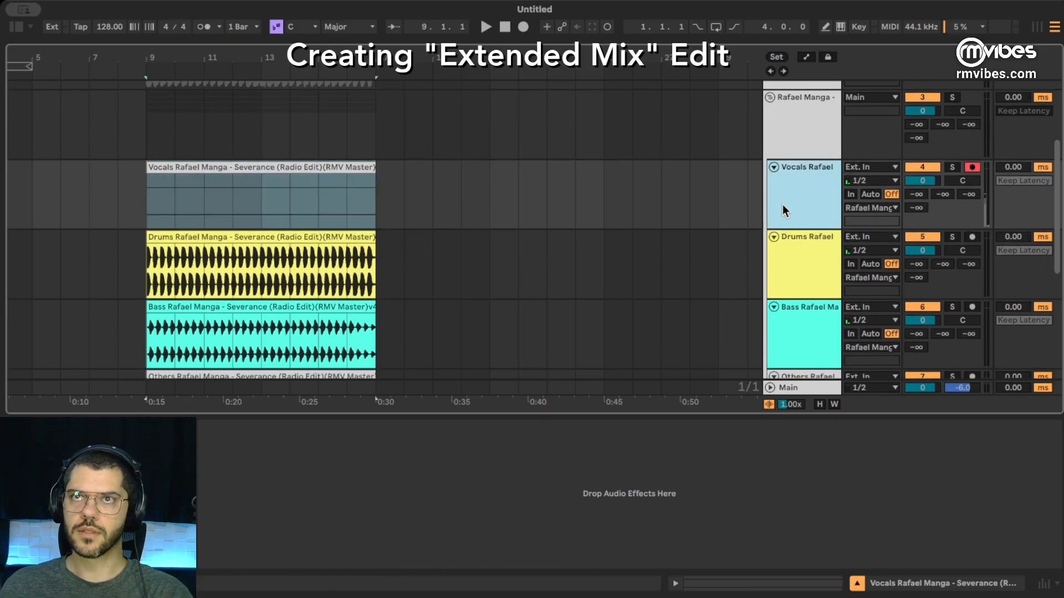
key(Delete)
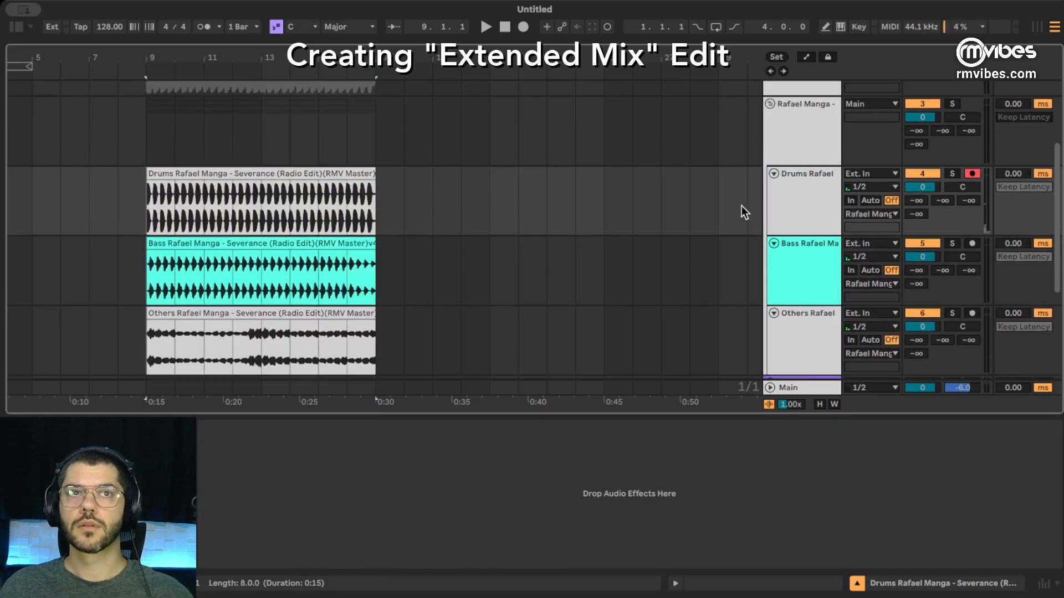
Step: Solo the drums stem and listen to it from bar 11
click(214, 228)
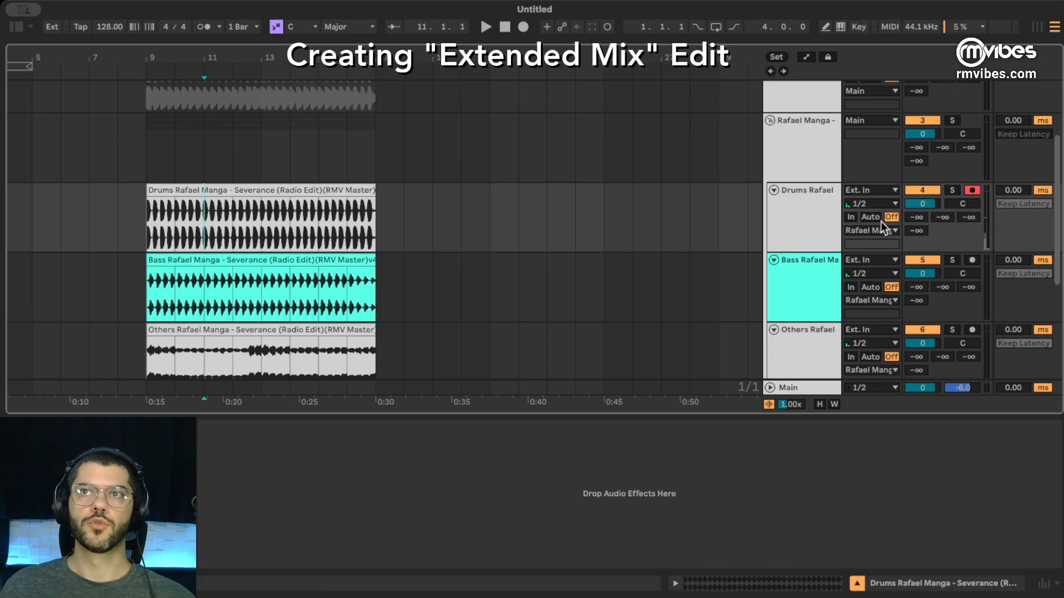
click(953, 191)
key(space)
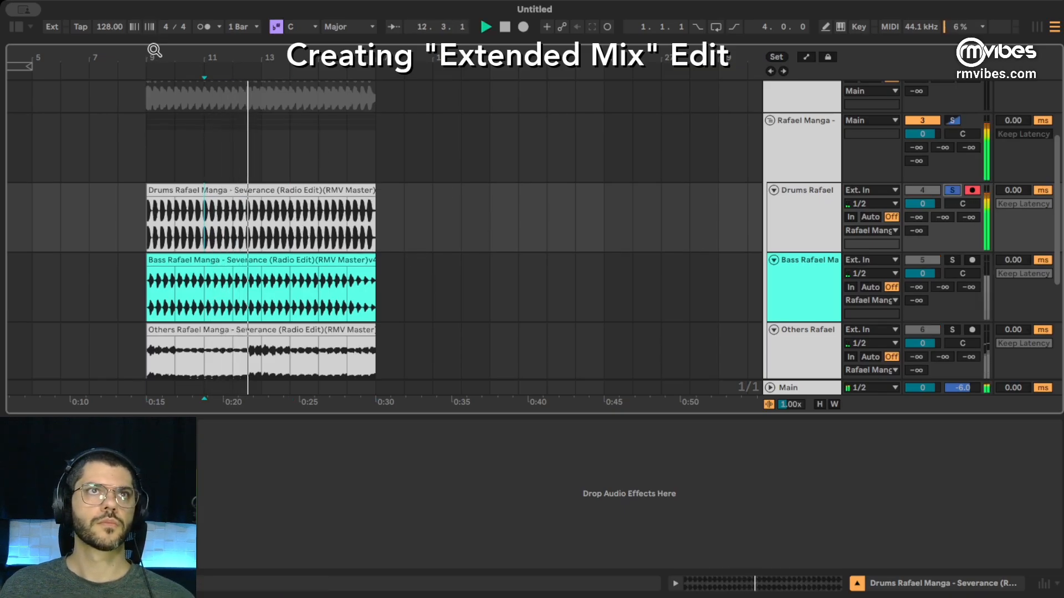
drag(155, 51, 166, 59)
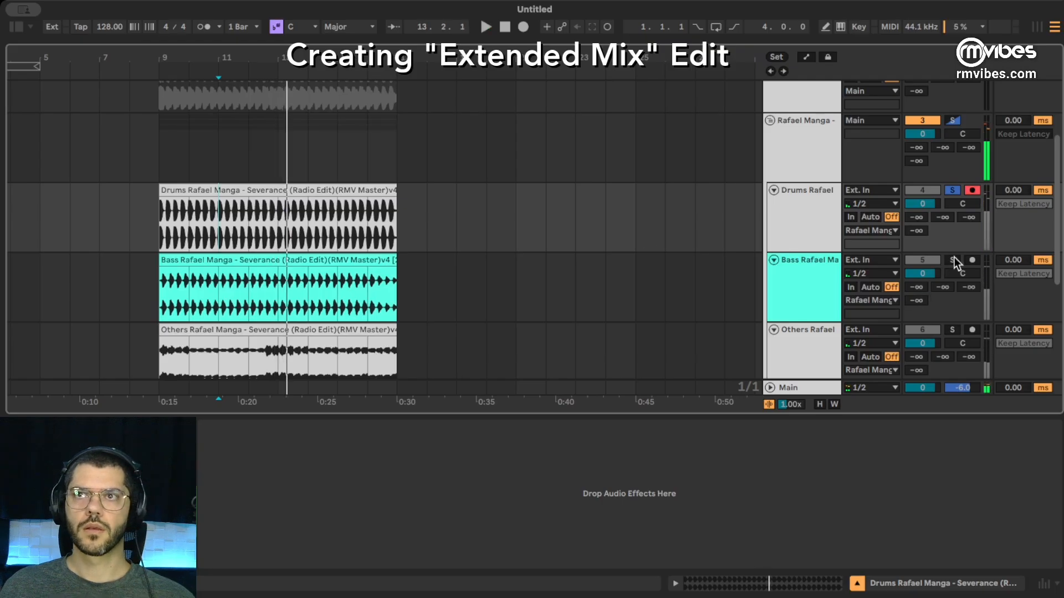
Step: Solo the bass stem and listen to it from bar 11
click(953, 260)
key(space)
key(space)
Step: Solo the others stem, listen to it from bar 11 and stop playback
scroll(542, 234, down, 2)
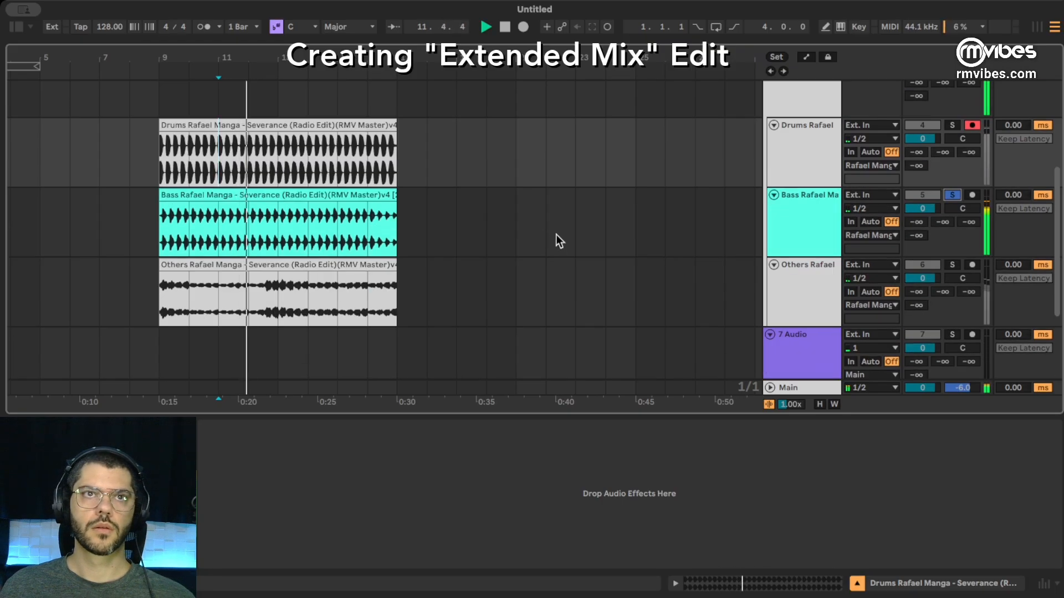
click(952, 264)
key(space)
key(space)
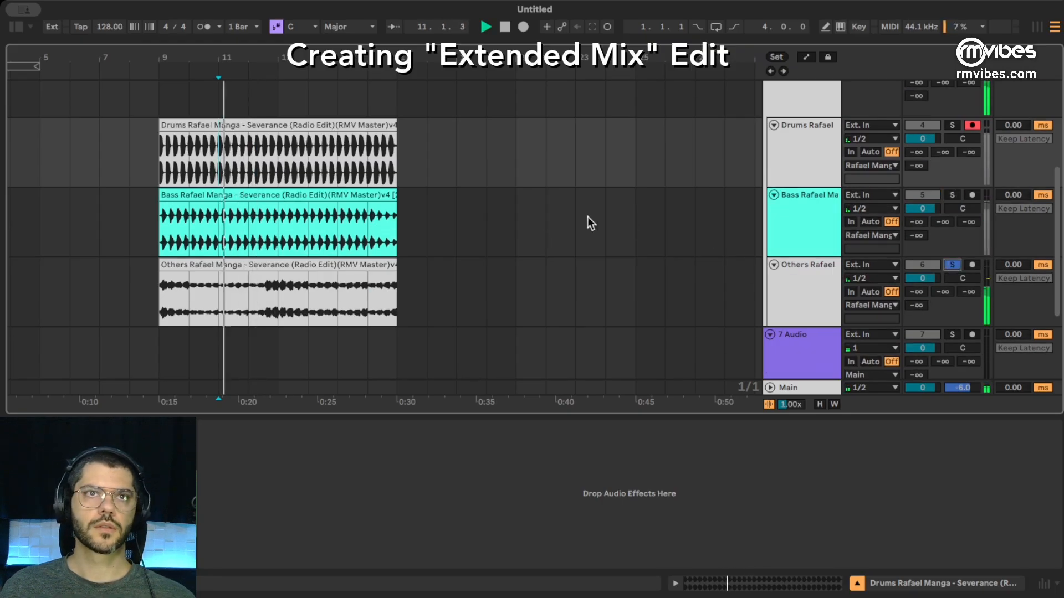
drag(130, 57, 183, 58)
key(space)
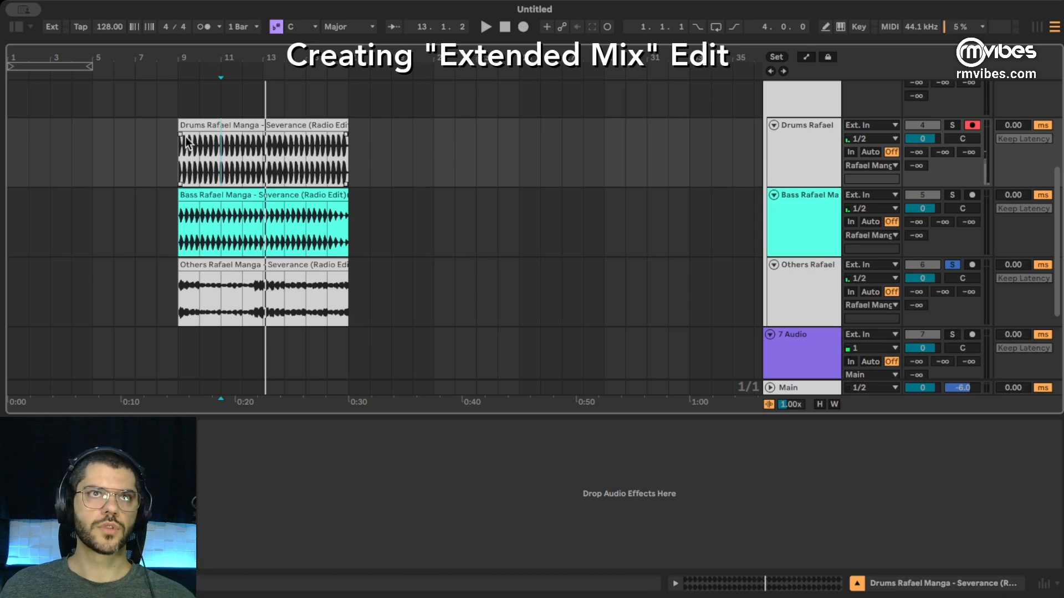
Step: Copy the eight-bar drums stem clip to bar 1 of a new audio track inserted below REF 1
drag(186, 143, 254, 157)
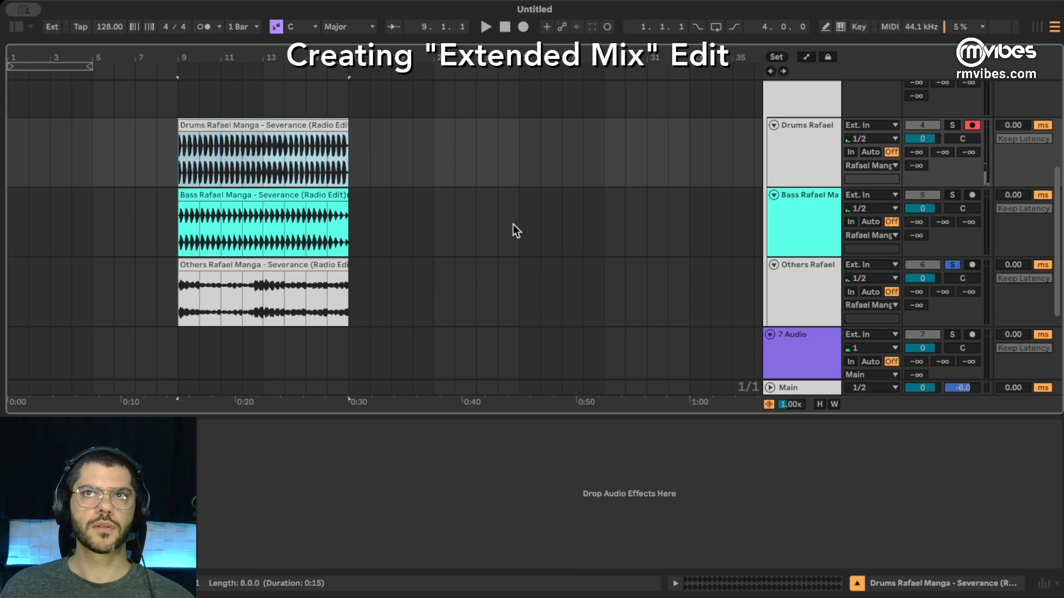
scroll(560, 244, up, 3)
scroll(602, 256, up, 2)
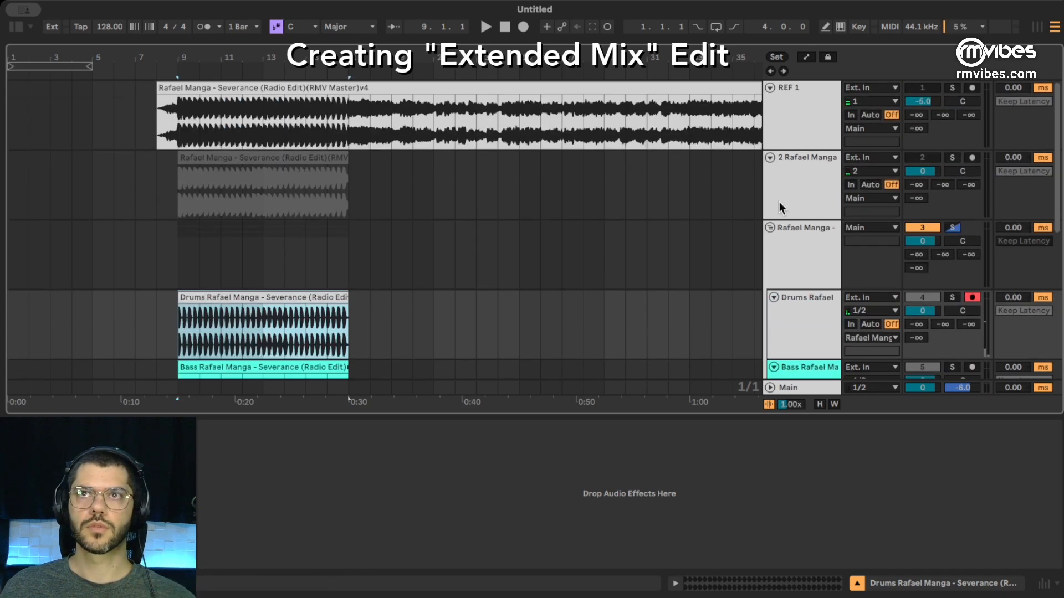
click(800, 118)
key(super+t)
click(51, 162)
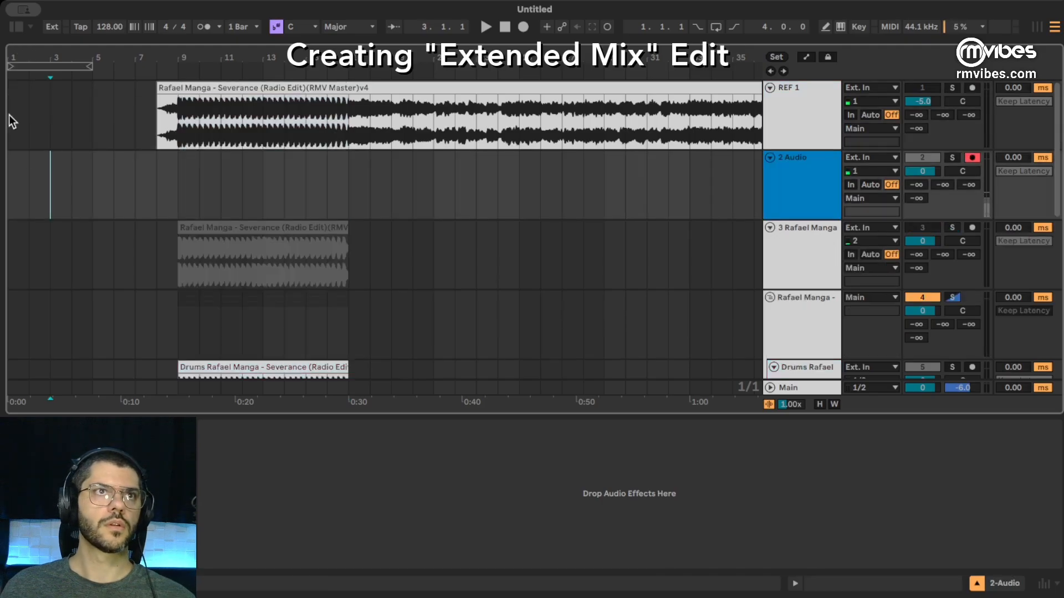
click(10, 161)
key(super+v)
Step: Search the browser for "auto filter" and select the Auto Filter device for the new drums track
click(75, 199)
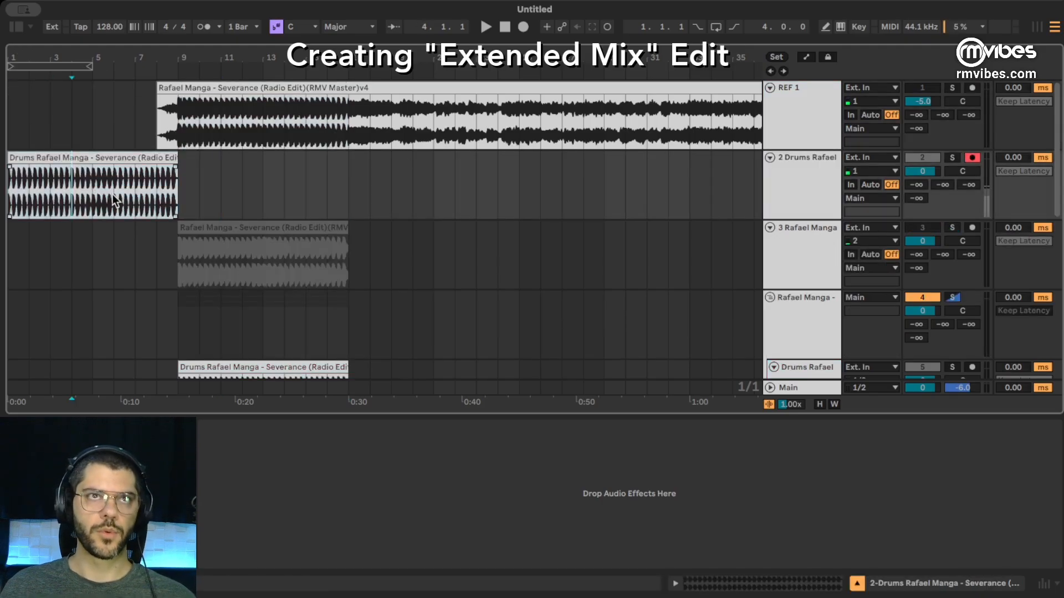
key(super+f)
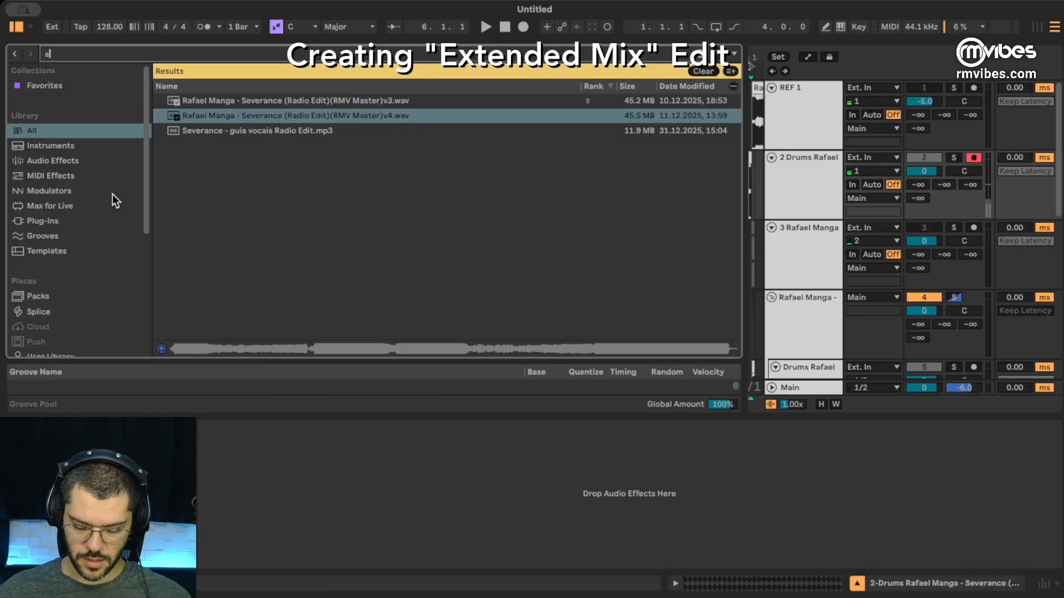
text(auto filter)
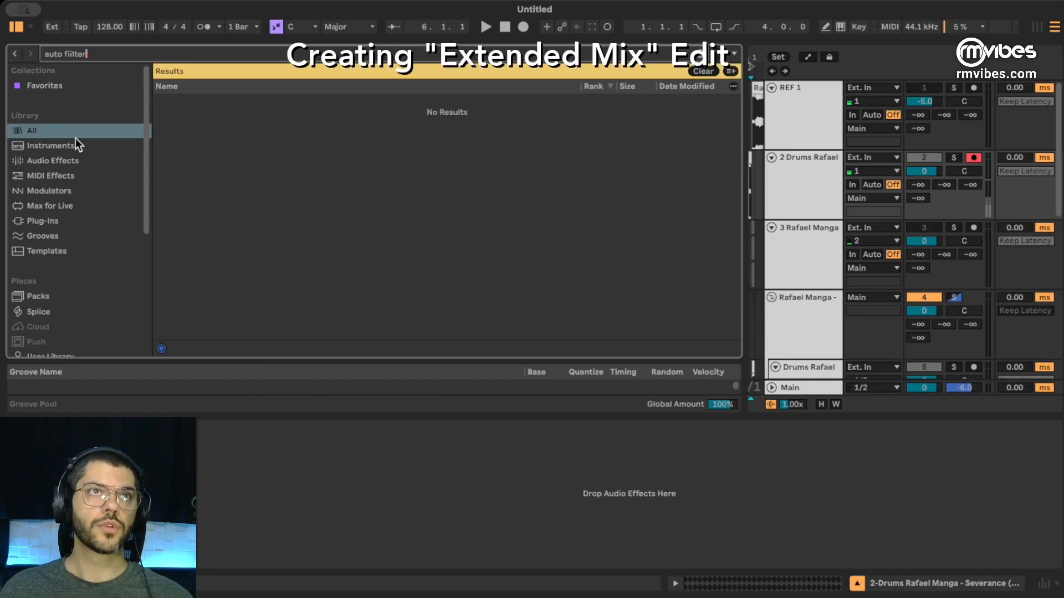
key(BackSpace)
key(BackSpace)
text(ter)
key(Down)
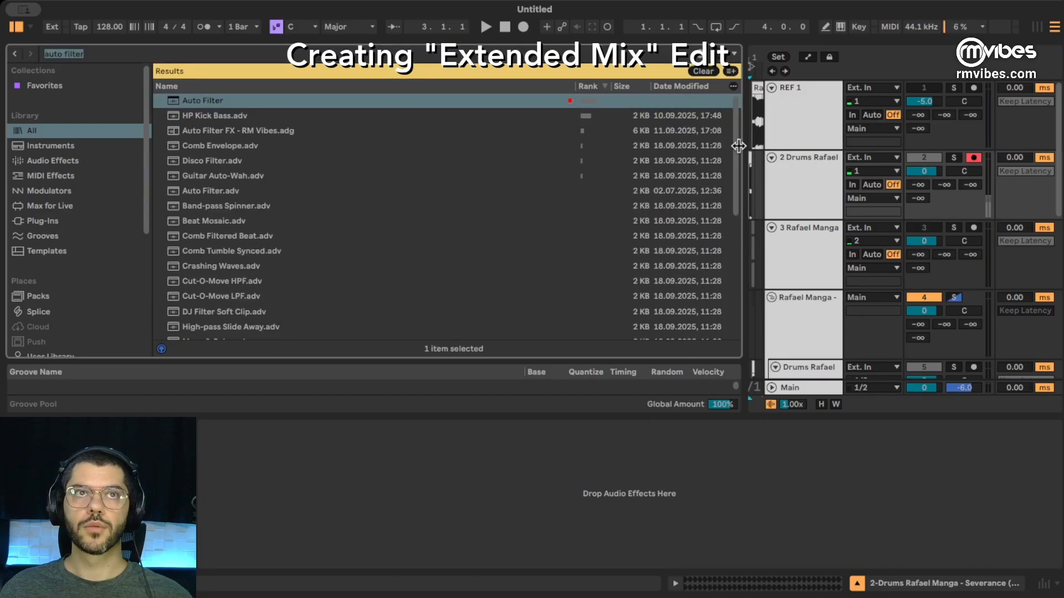
Step: Add the Auto Filter to the copied drums track and hide the browser
drag(744, 139, 389, 107)
drag(216, 105, 444, 189)
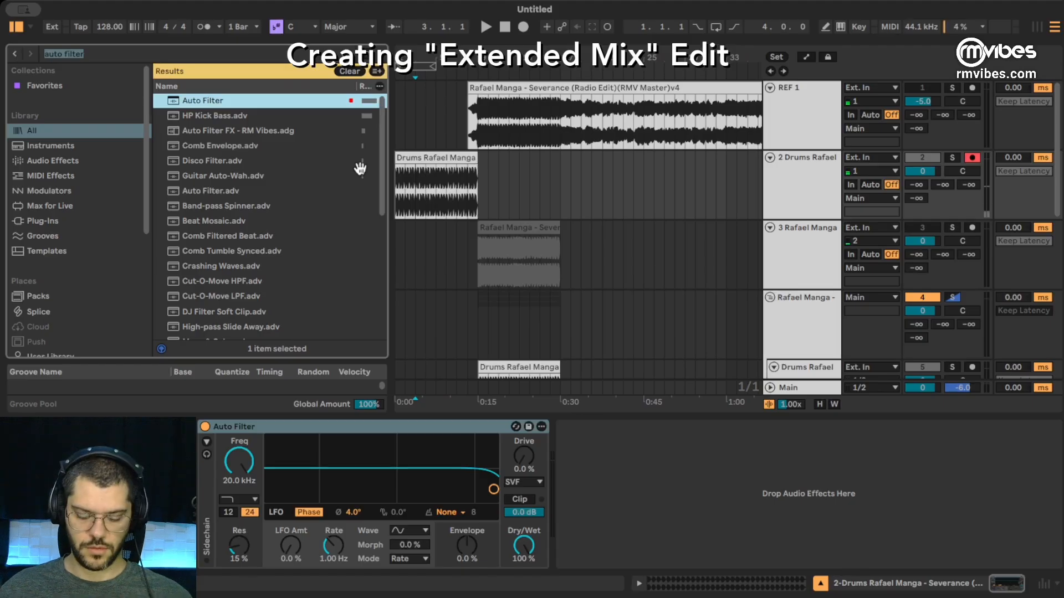
key(super+alt+b)
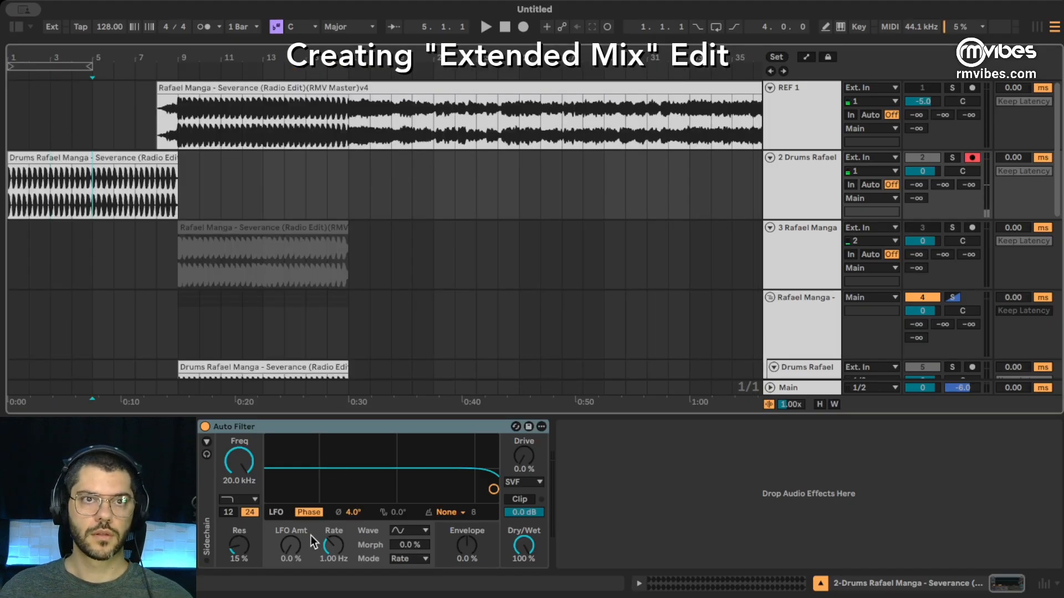
Step: Set the drums track's Auto Filter to high-pass with a frequency of 150 Hz
click(241, 500)
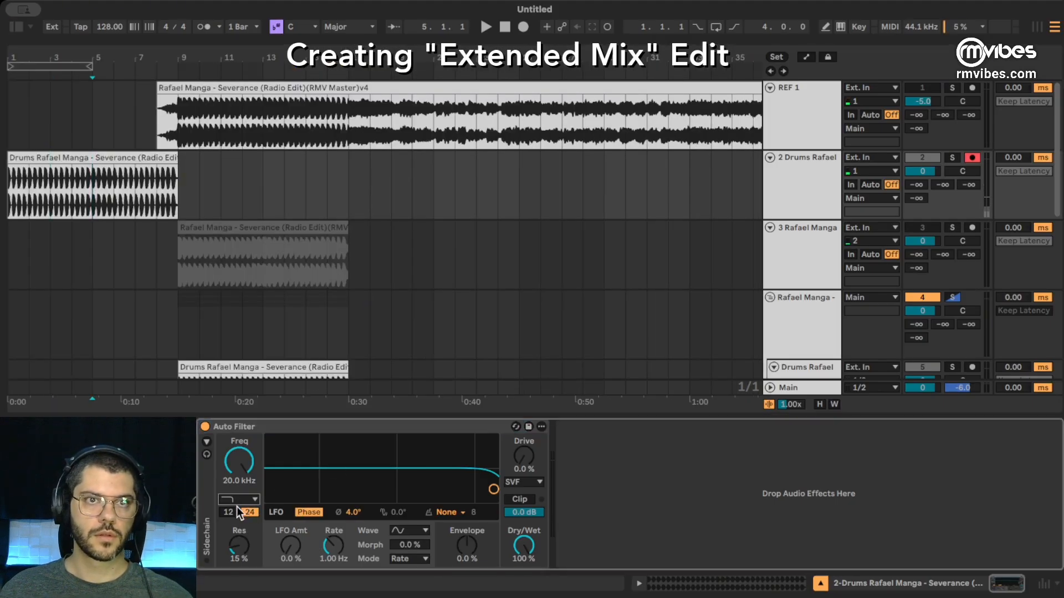
click(268, 395)
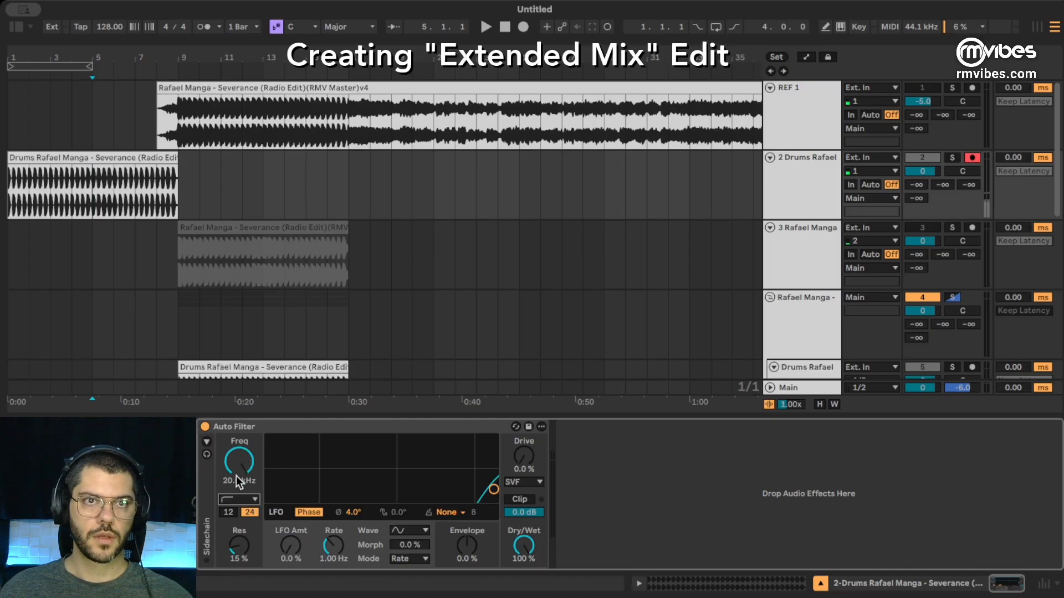
drag(237, 476, 237, 480)
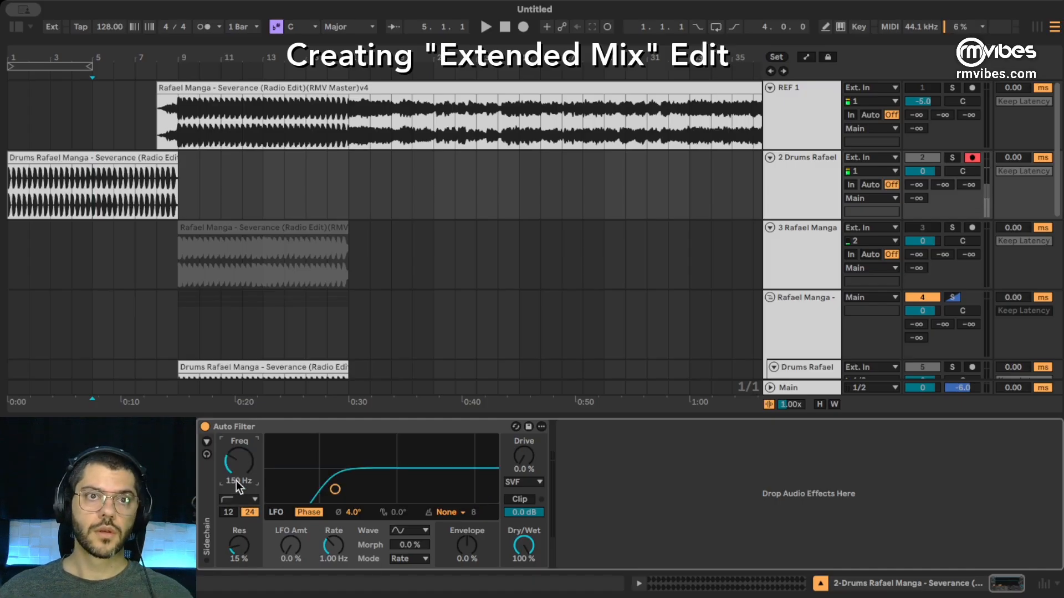
Step: Reset REF 1's volume to 0, unsolo the stems group and listen to the drums-to-track transition from bar 7
click(54, 215)
key(space)
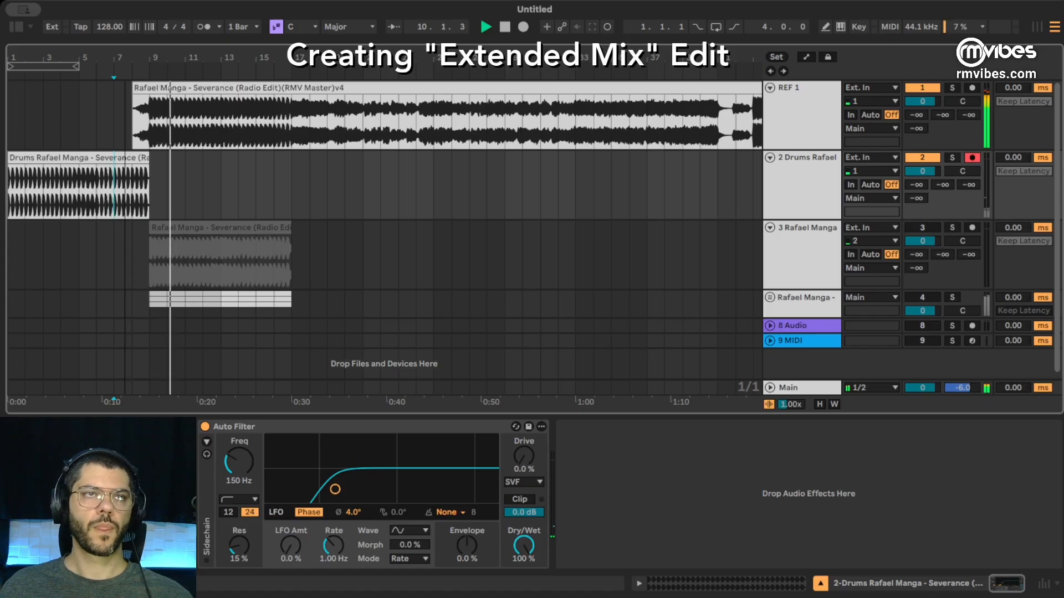
key(plus)
key(space)
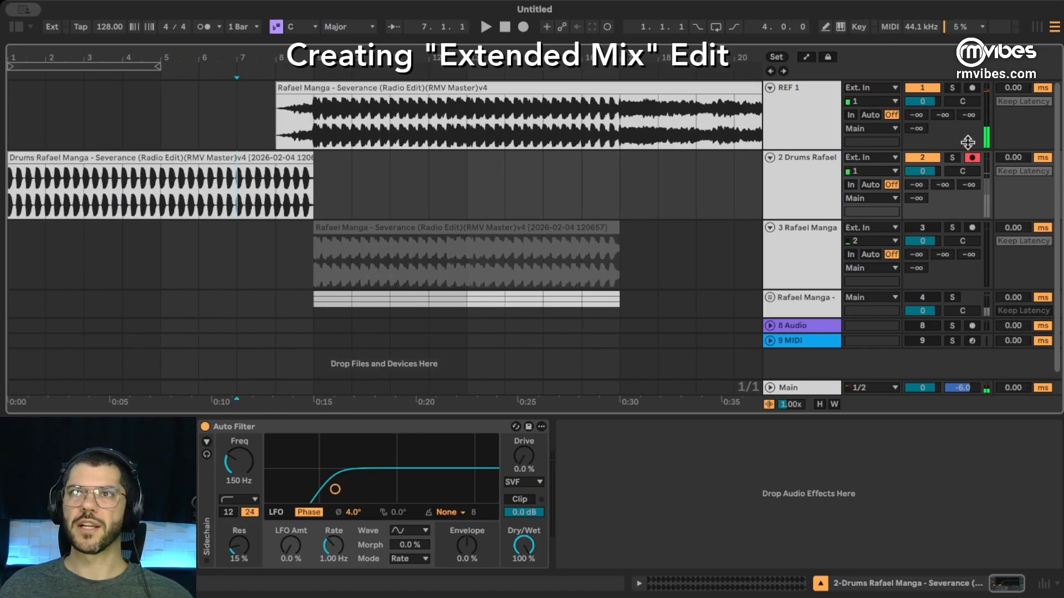
Step: Solo the filtered drums track and listen to it from bar 7
click(952, 158)
click(246, 198)
key(space)
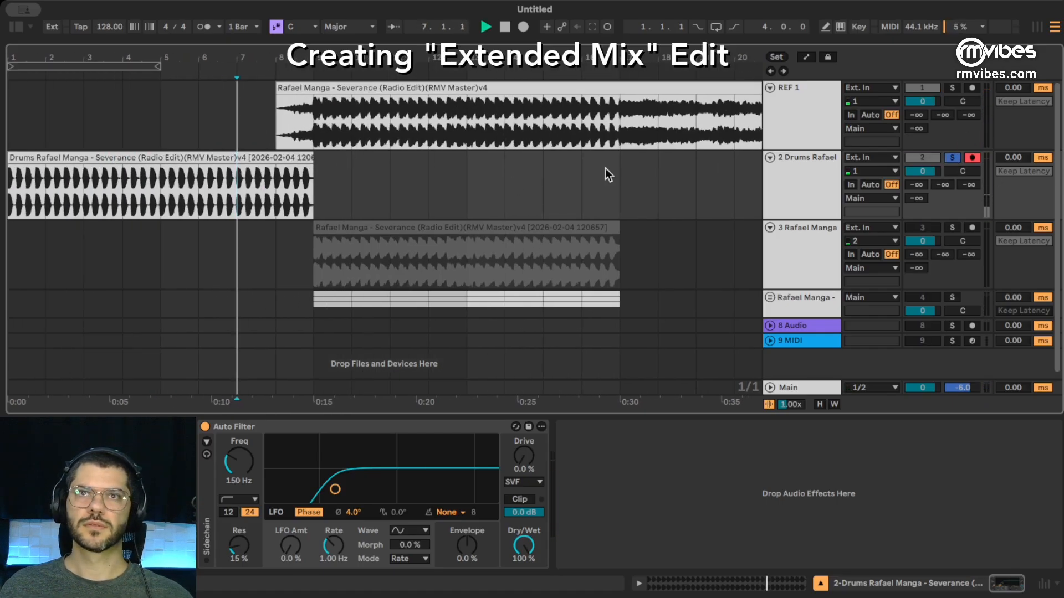
key(space)
Step: Solo REF 1 and listen to its intro from bar 15 to compare it with the drums
click(577, 118)
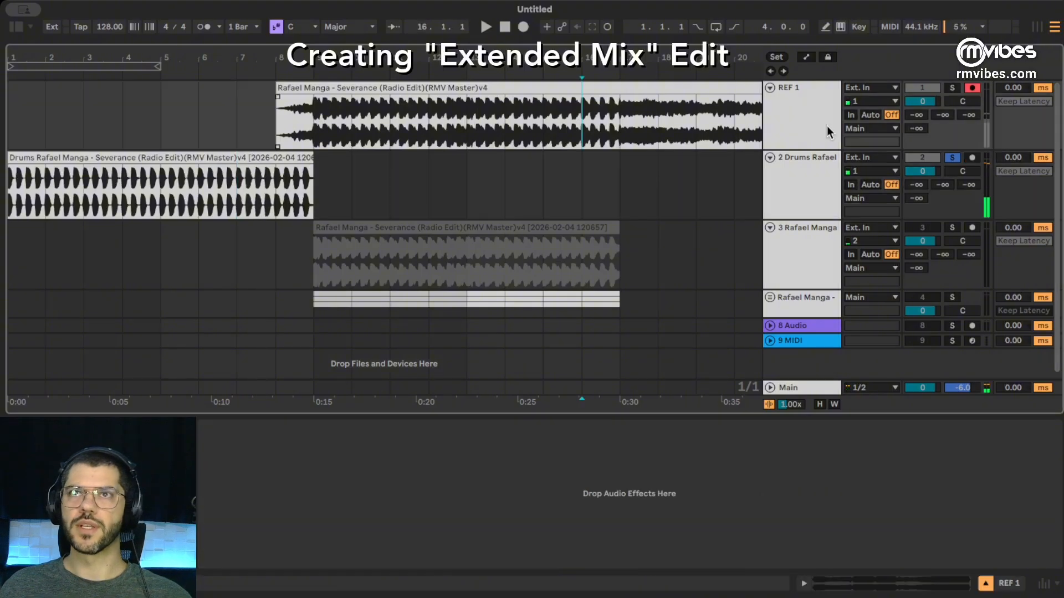
click(952, 88)
click(557, 108)
key(space)
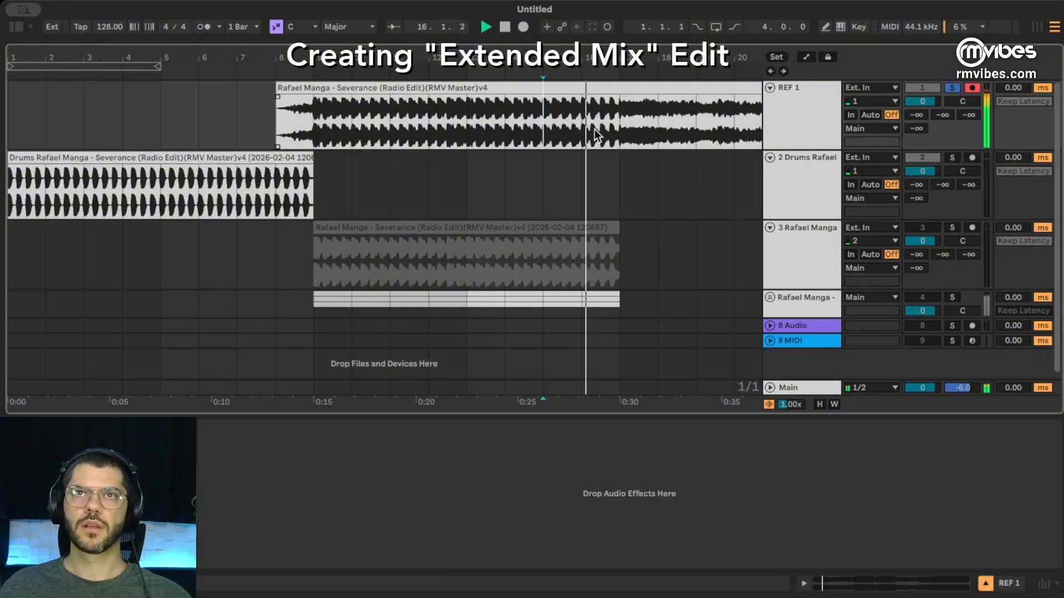
key(space)
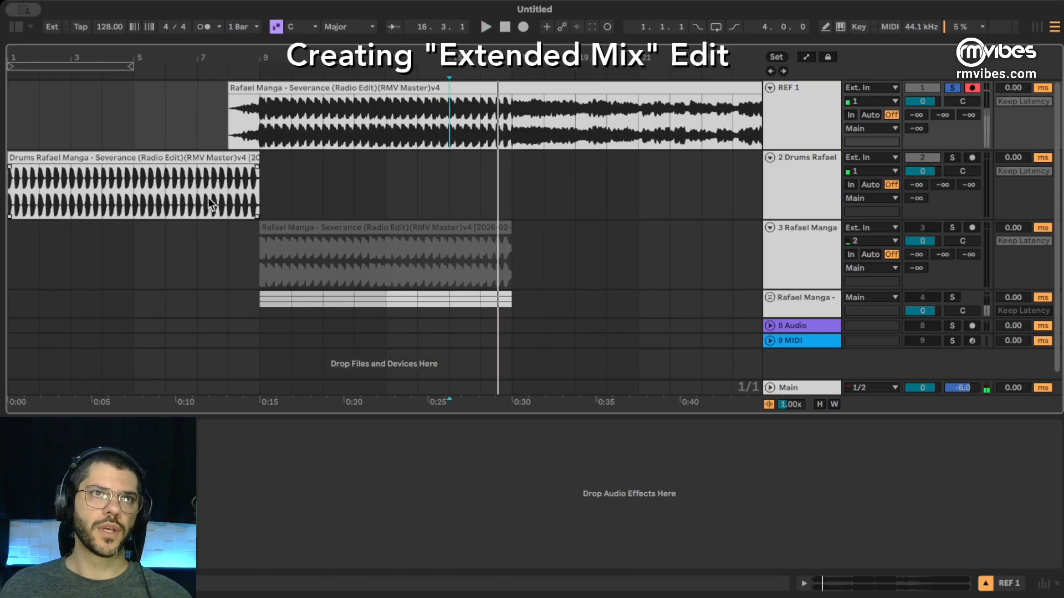
Step: Trim the filtered drums clip at bar 1 to four bars and duplicate it to bar 5
click(198, 199)
drag(198, 62, 204, 177)
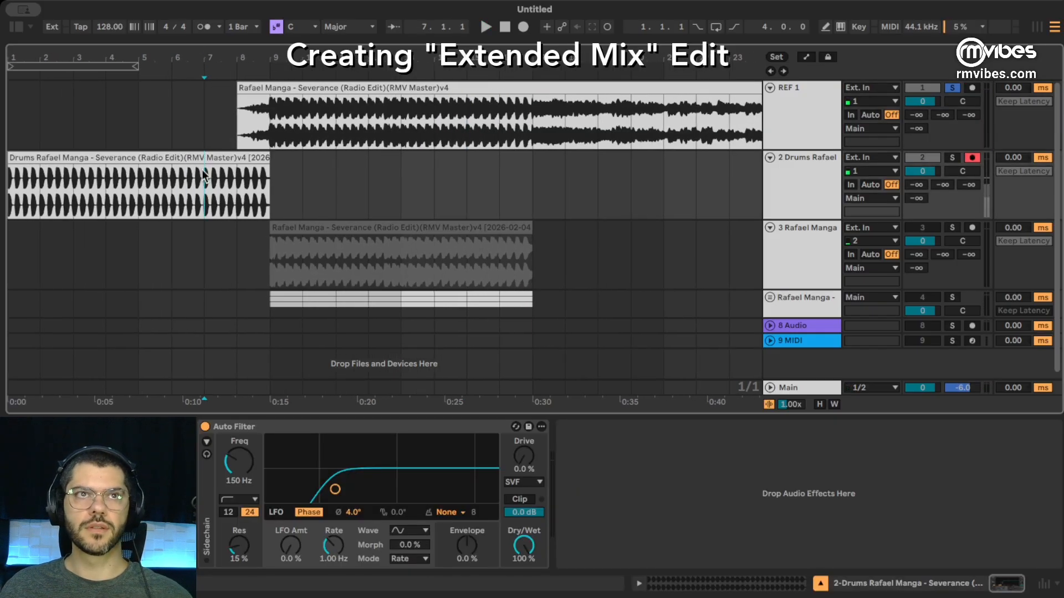
click(950, 159)
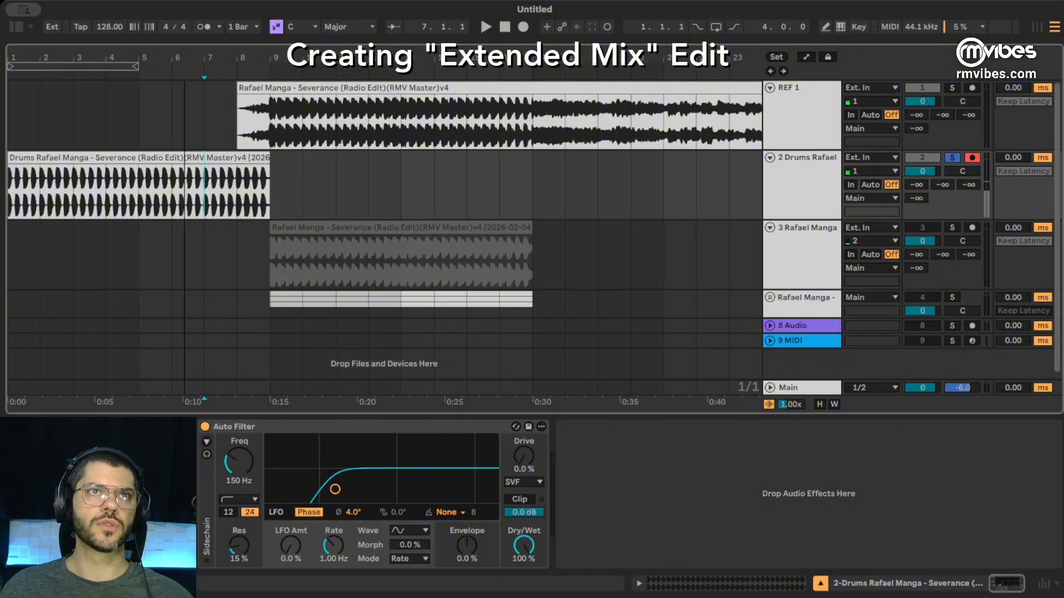
drag(263, 149, 139, 156)
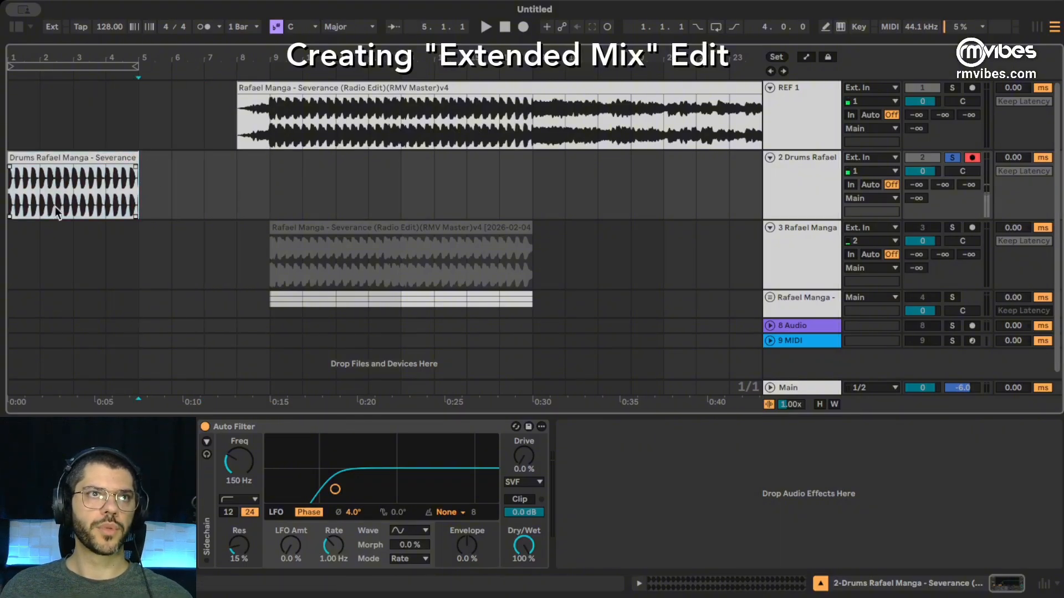
key(super+d)
Step: Unsolo the drums track and listen to the intro from bar 4 and across REF 1's entry at bar 8
click(102, 194)
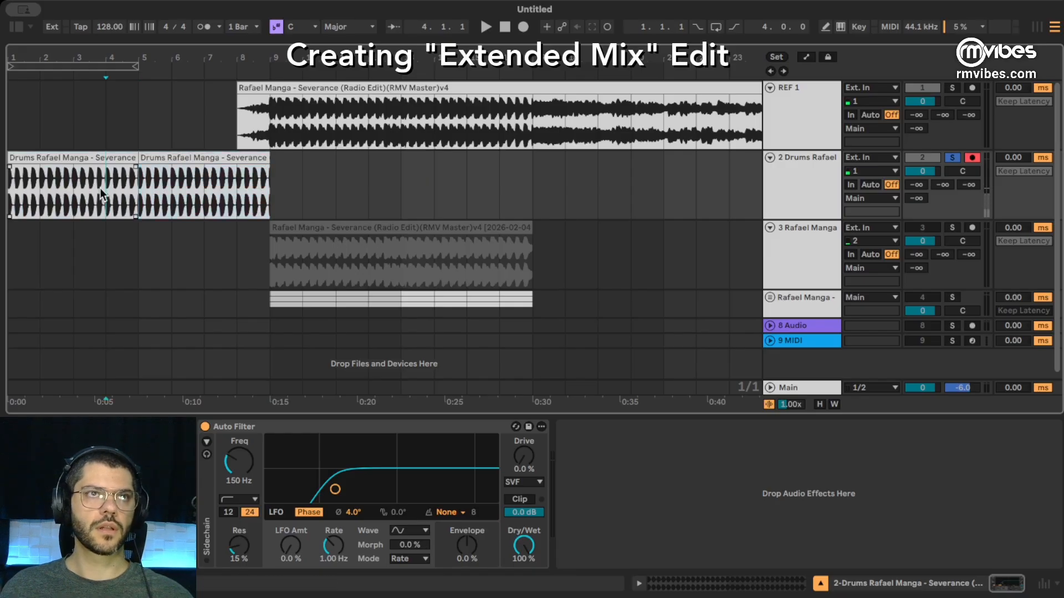
key(space)
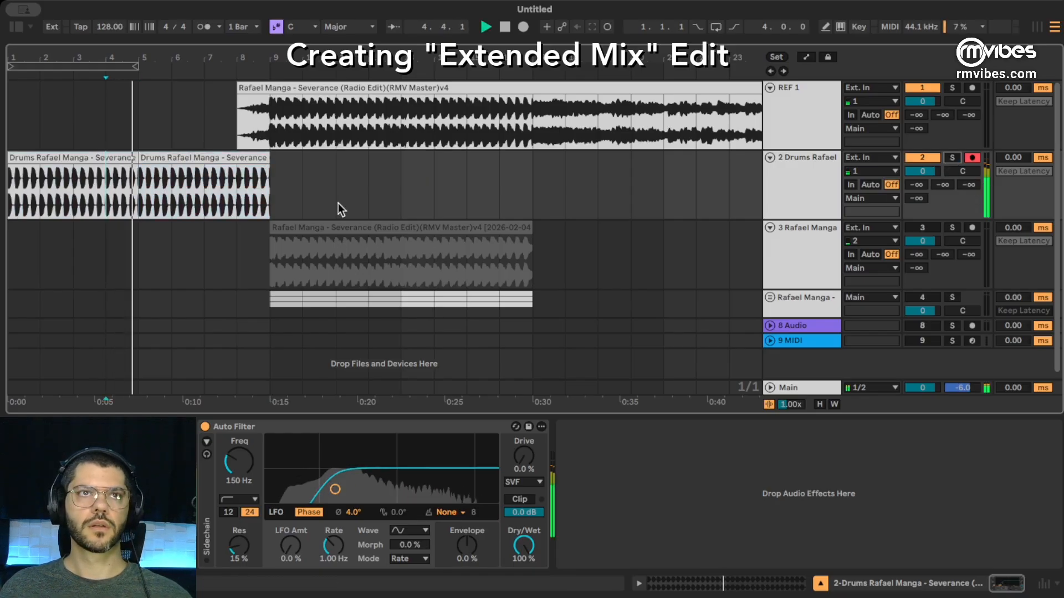
scroll(338, 204, down, 1)
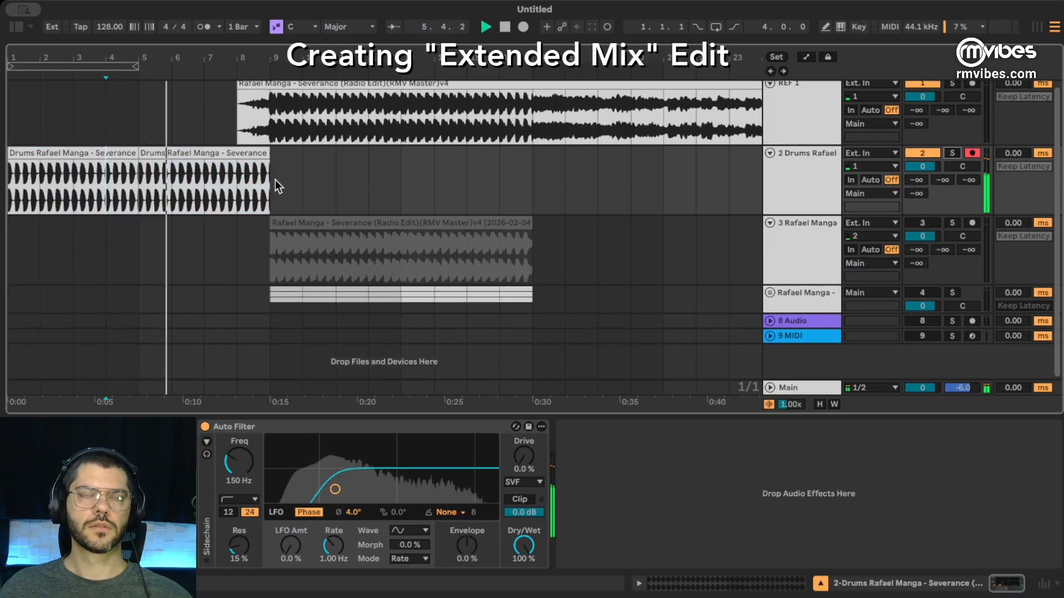
click(237, 71)
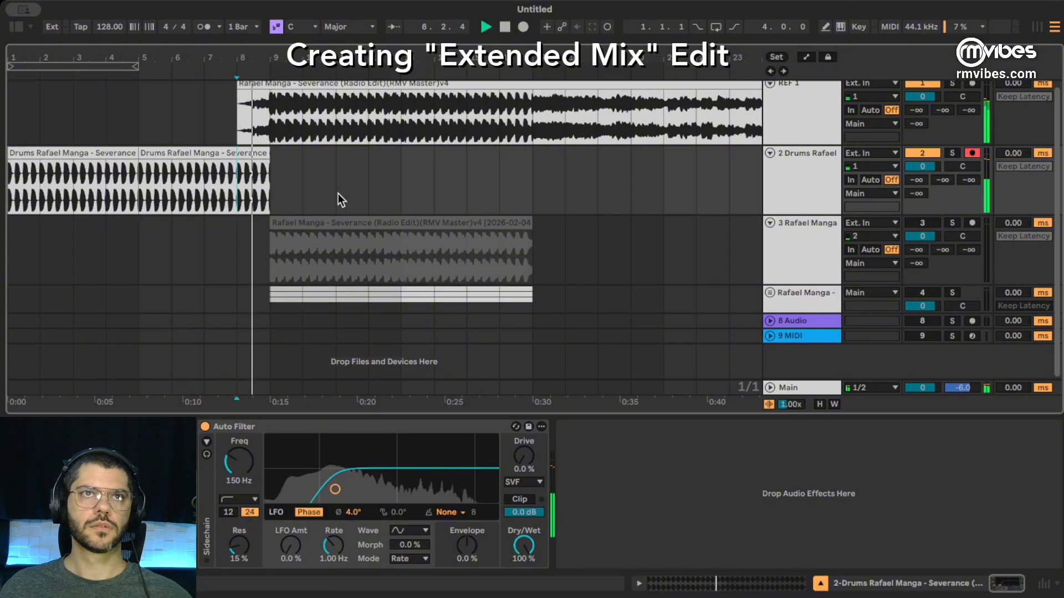
key(minus)
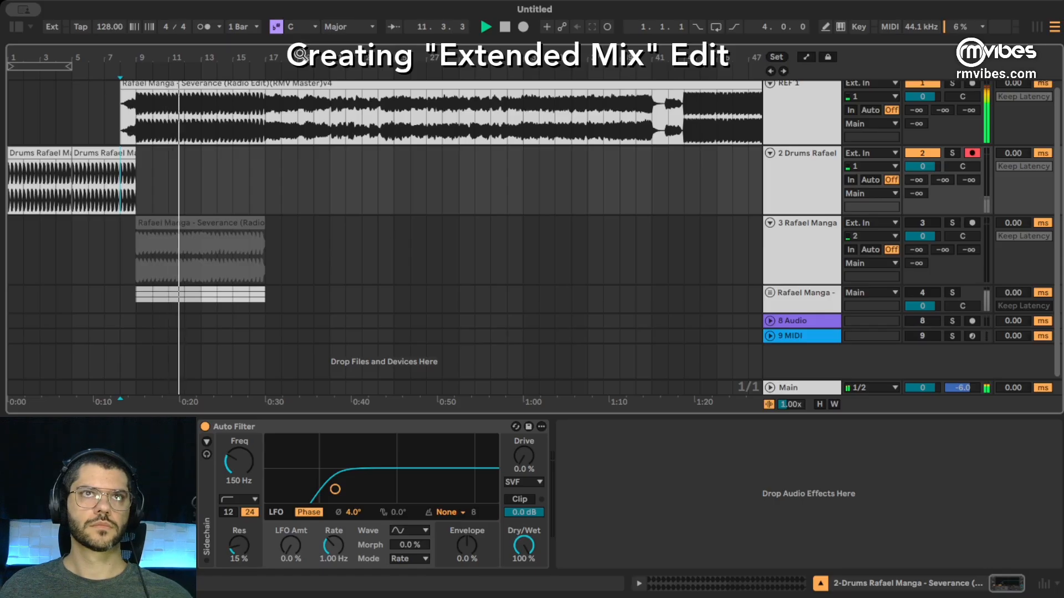
key(minus)
key(minus)
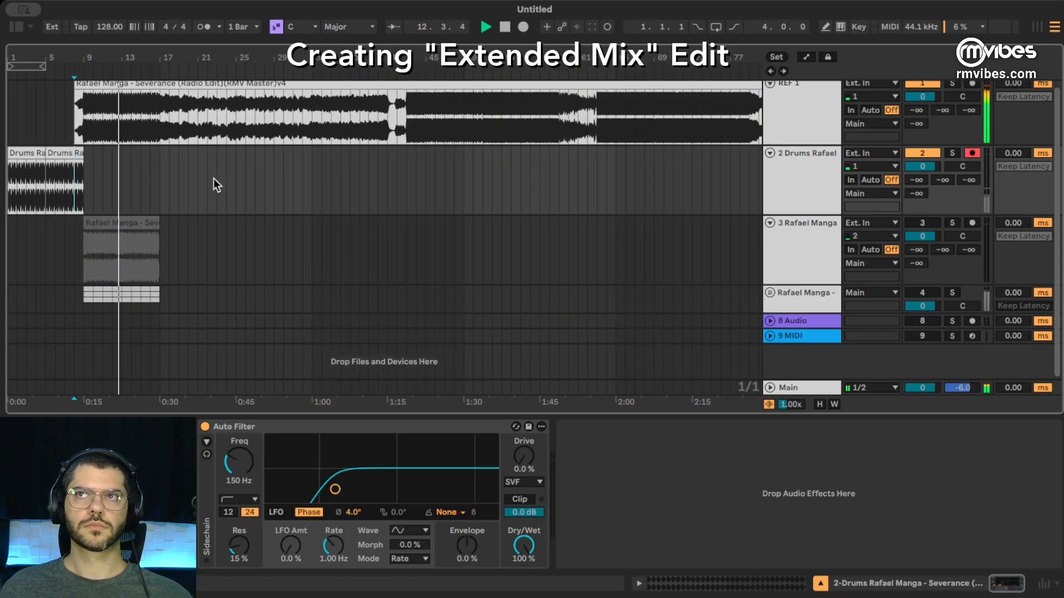
click(56, 198)
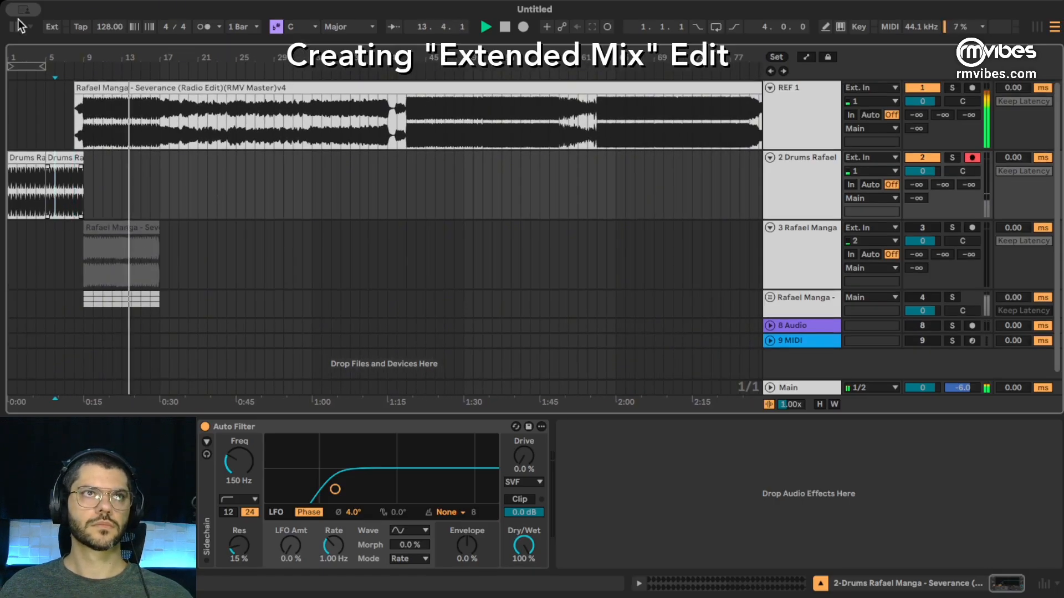
Step: Duplicate the time of the first four bars twice, extending the drum intro to 16 bars before the track
drag(19, 52, 19, 57)
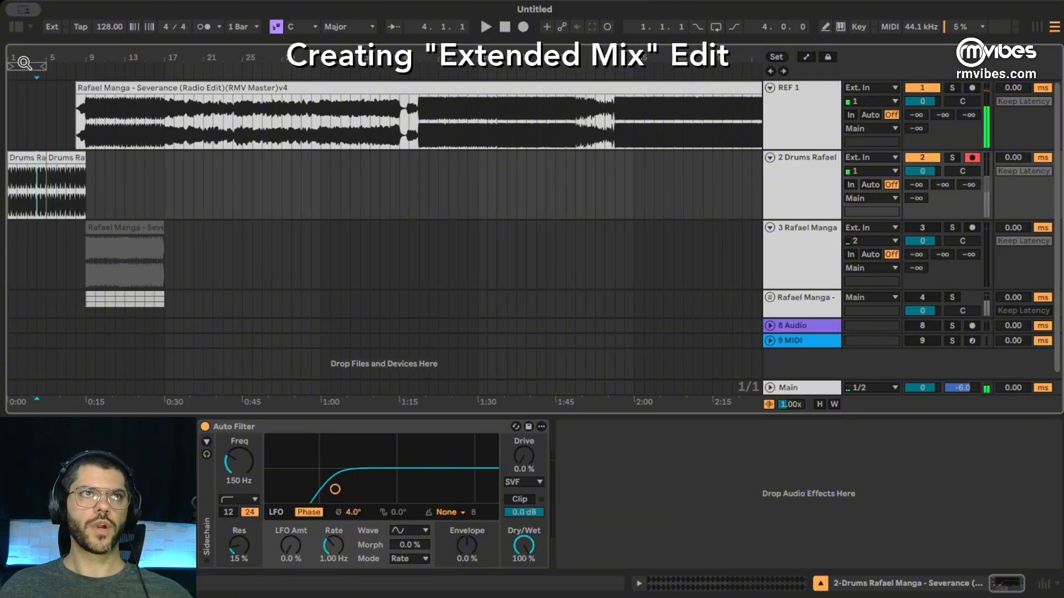
drag(24, 63, 44, 110)
drag(185, 199, 8, 188)
click(75, 137)
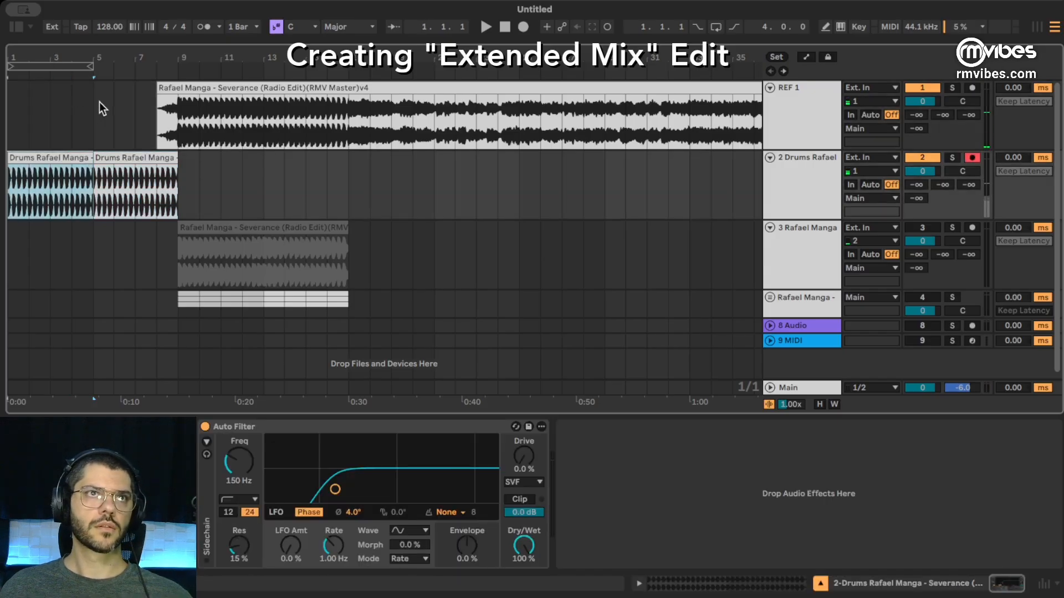
key(ctrl+shift+d)
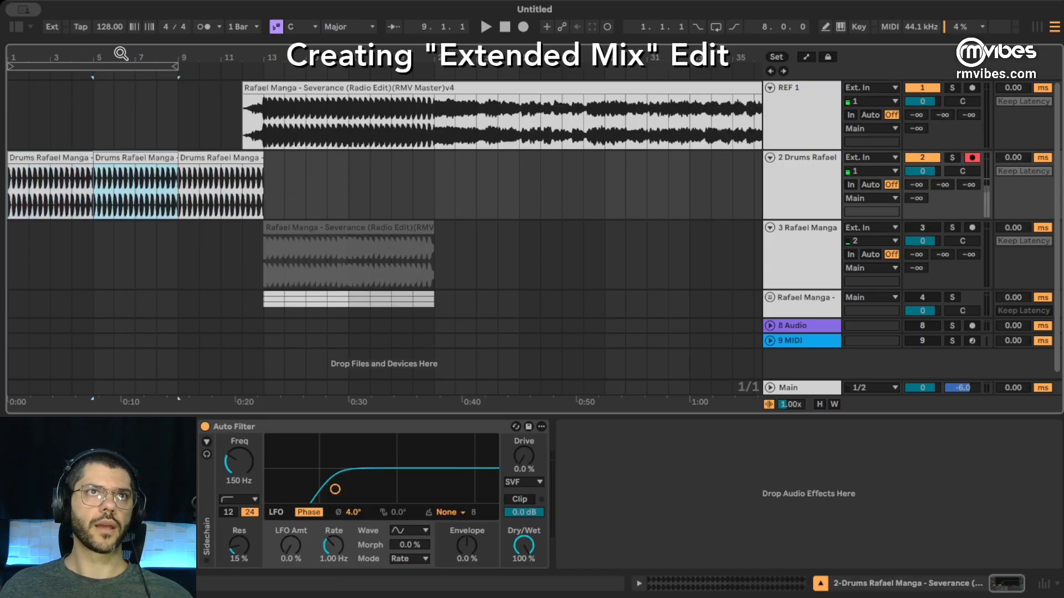
key(ctrl+shift+d)
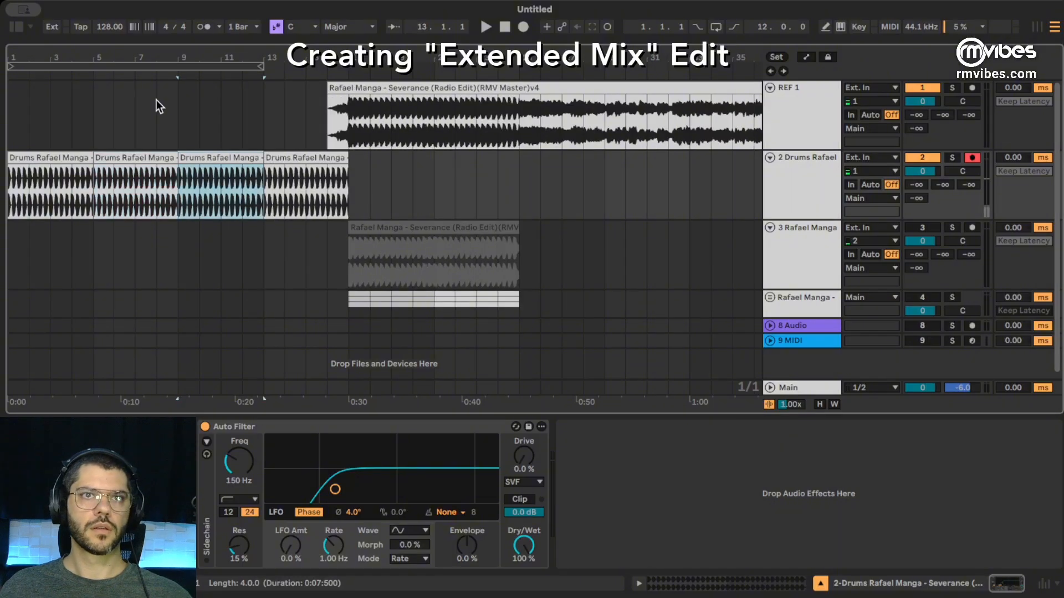
click(339, 344)
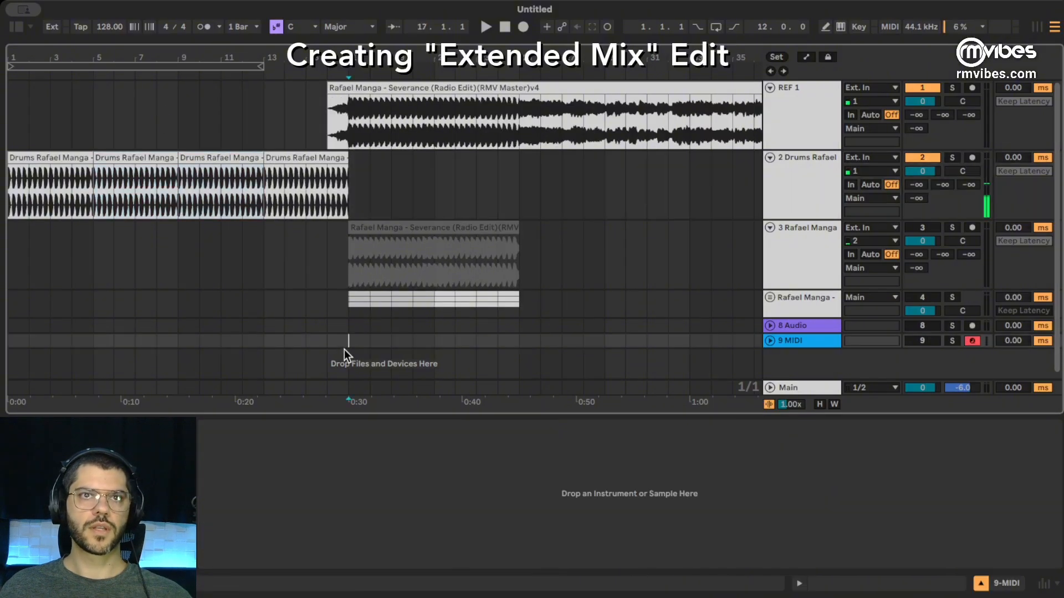
Step: Listen to the extended drum intro around bar 7, stop playback and unfold the stems group
click(44, 169)
drag(67, 56, 60, 51)
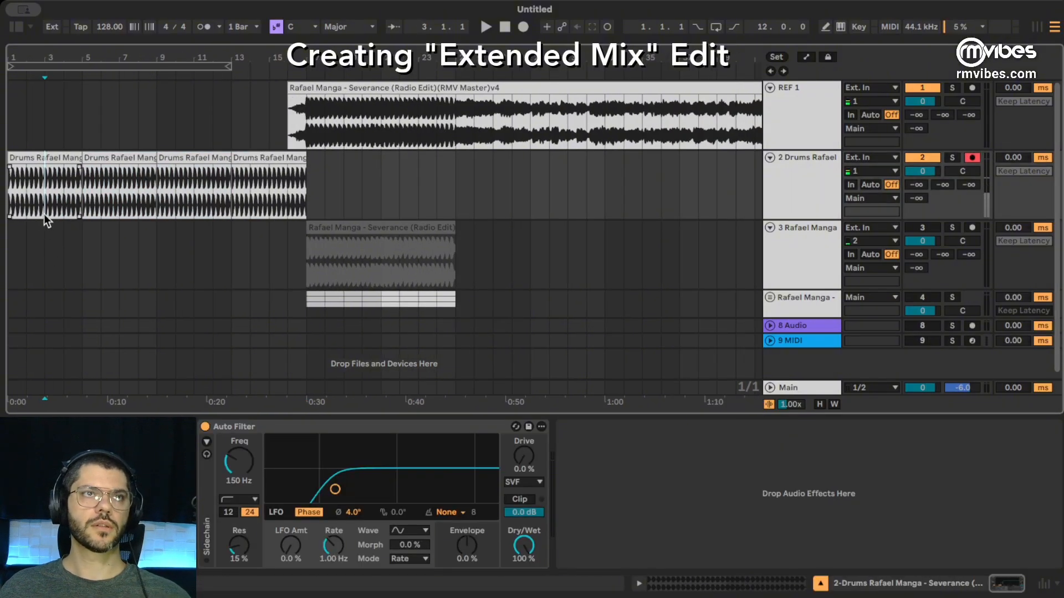
key(space)
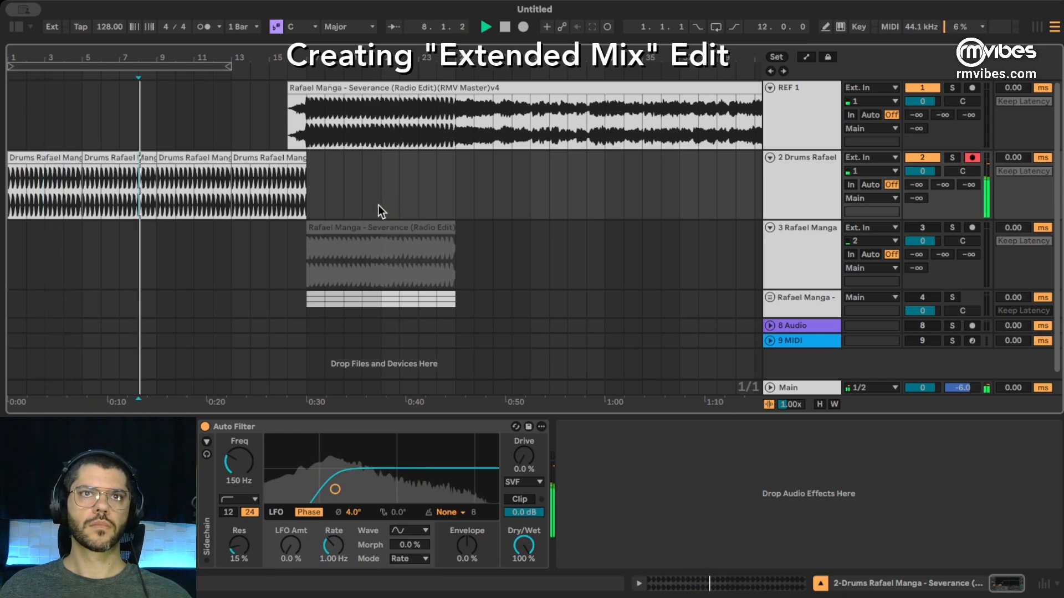
scroll(378, 205, down, 1)
key(space)
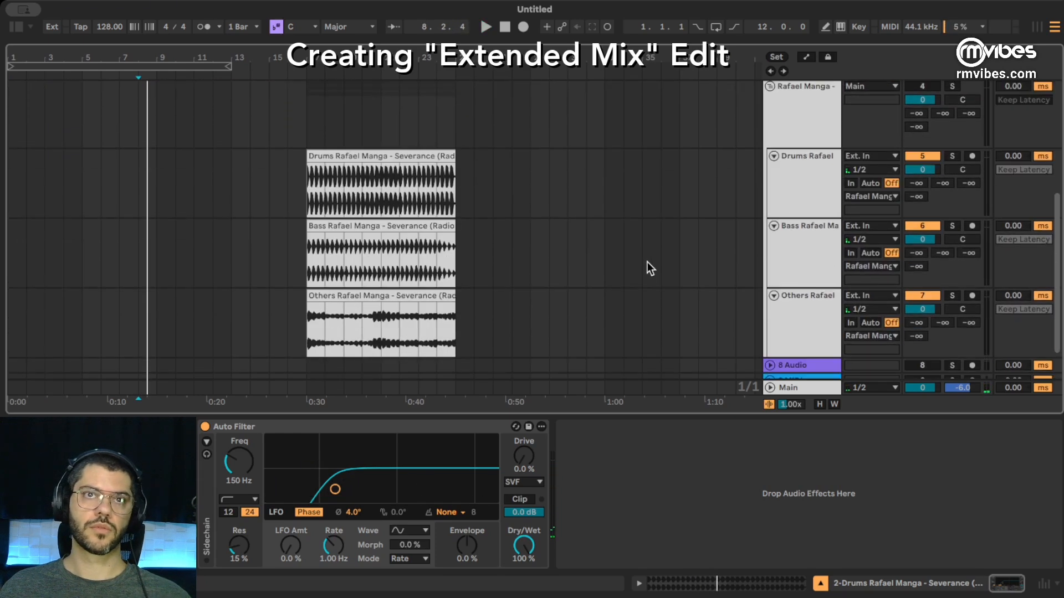
Step: Ungroup the stem tracks and listen to the soloed others stem from bar 21
click(408, 254)
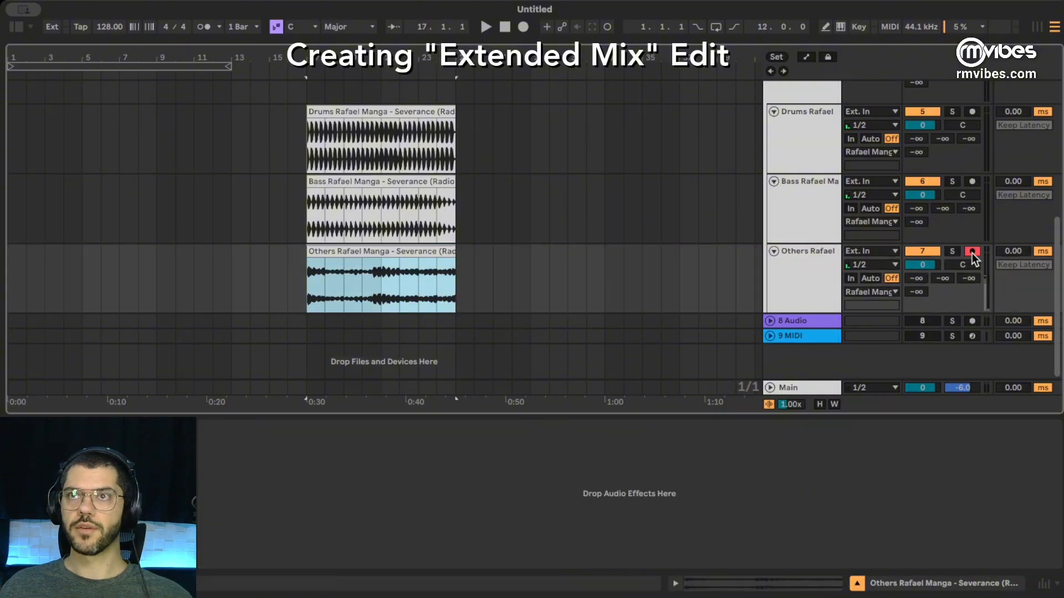
click(953, 251)
key(space)
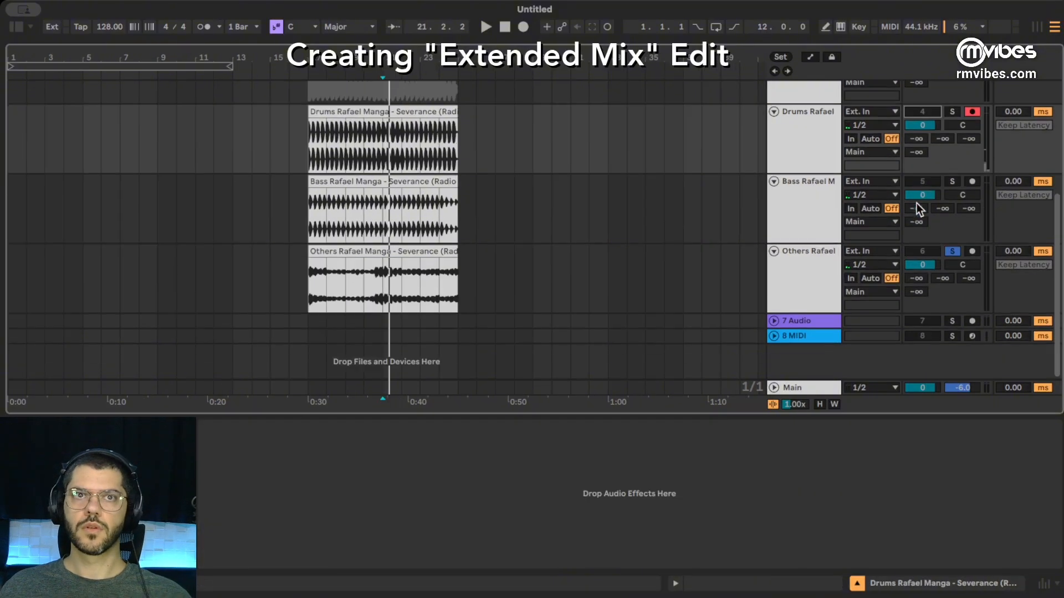
key(space)
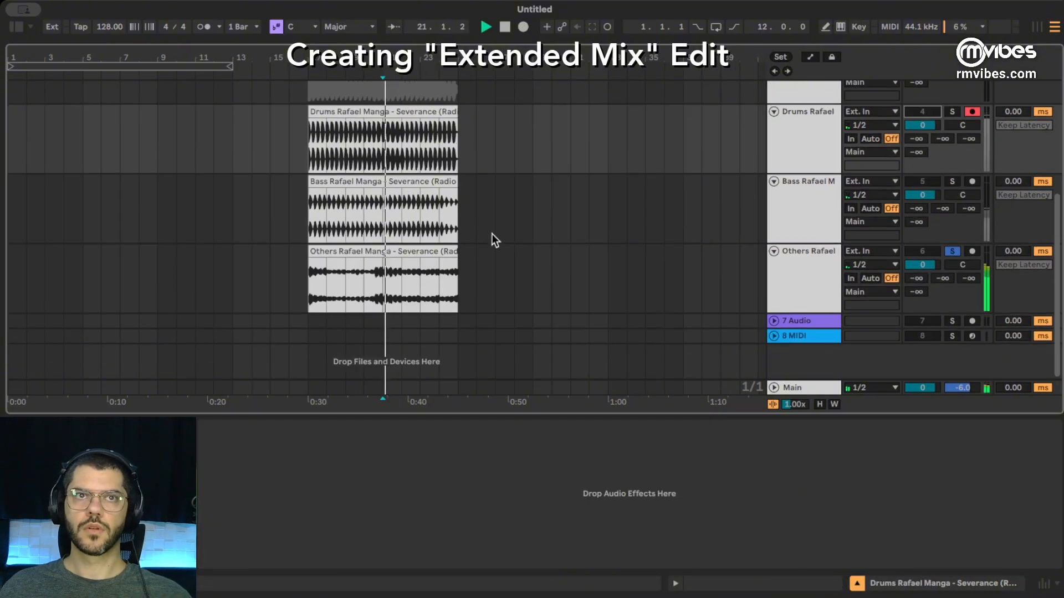
click(328, 280)
key(space)
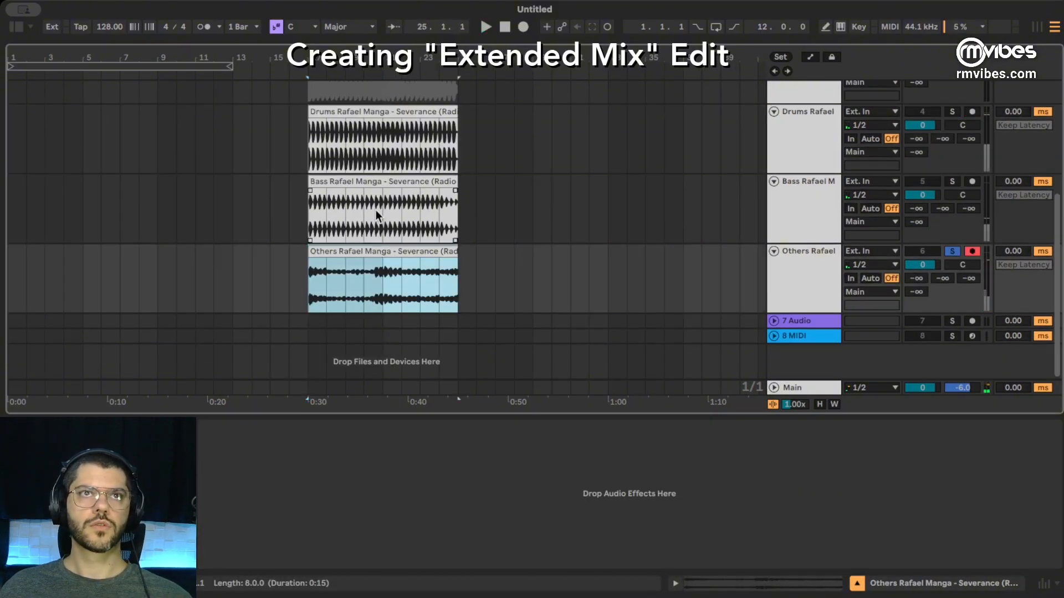
Step: Move the eight-bar others stem clip to bar 1 and place its track directly below the filtered drums track
drag(327, 254, 28, 263)
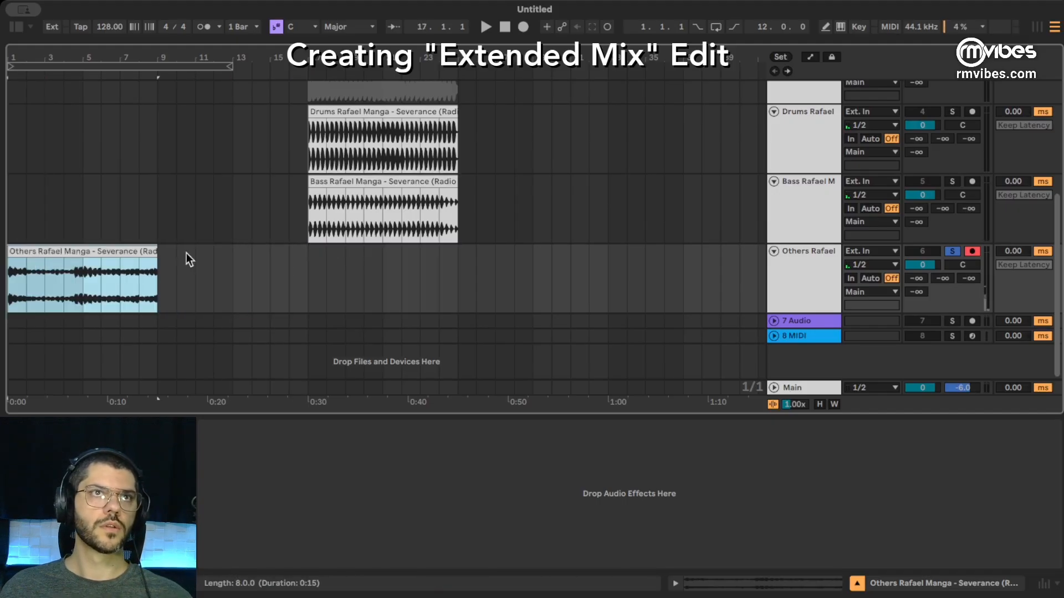
scroll(334, 241, up, 5)
scroll(808, 274, down, 2)
scroll(808, 273, down, 1)
drag(790, 333, 778, 148)
scroll(743, 180, up, 4)
drag(26, 59, 27, 63)
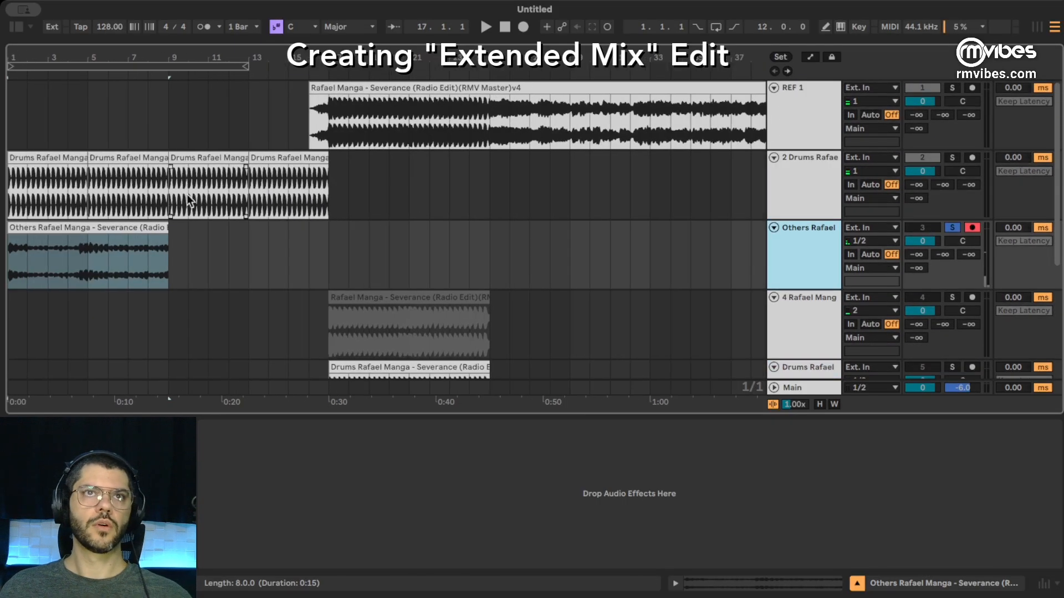
Step: Move the others stem clip to bar 9 with a long fade-in, and play the intro from about bar 11
click(293, 118)
click(327, 116)
drag(324, 58, 171, 57)
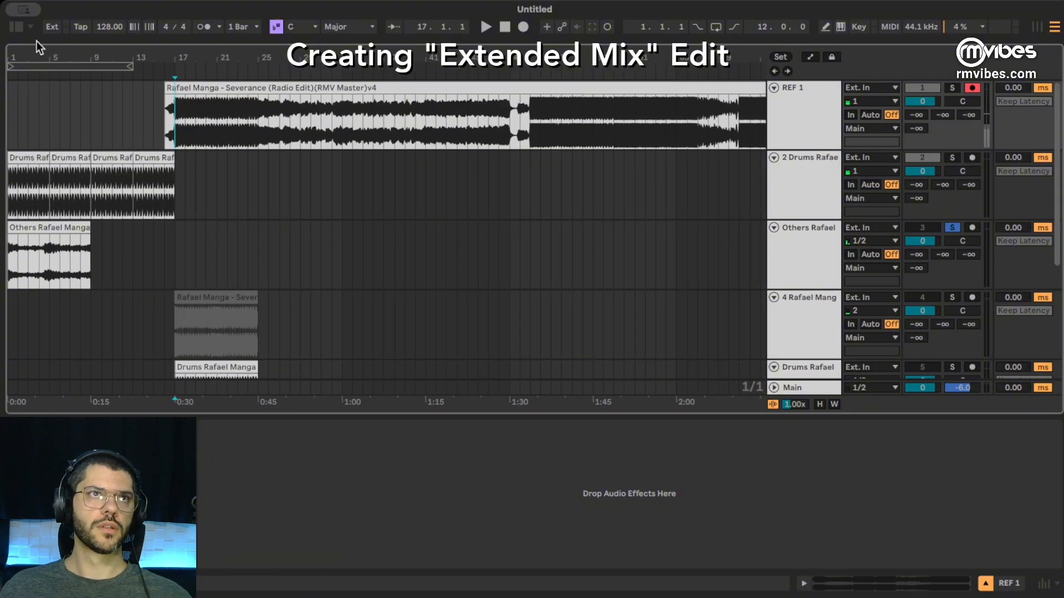
drag(38, 58, 46, 66)
drag(88, 226, 200, 250)
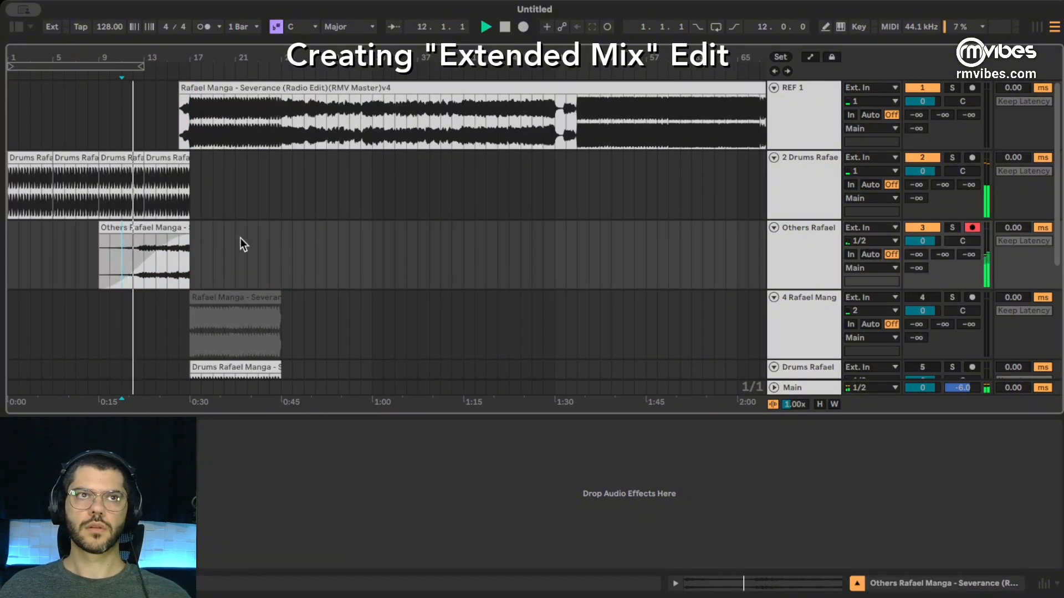
Step: Stop playback and add a Limiter after the Auto Filter on the filtered drums track
click(135, 184)
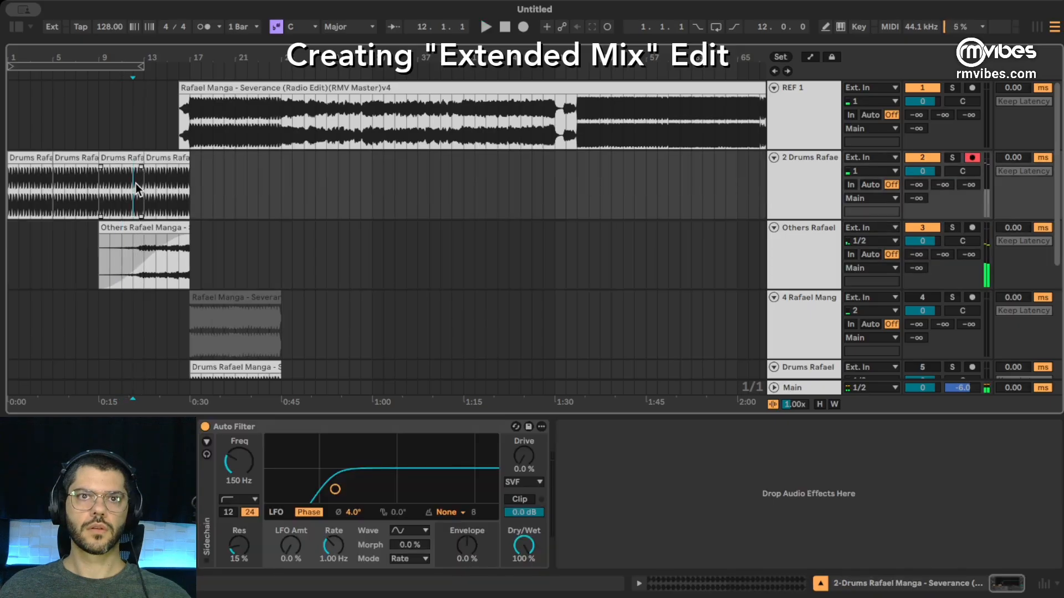
key(space)
key(super+f)
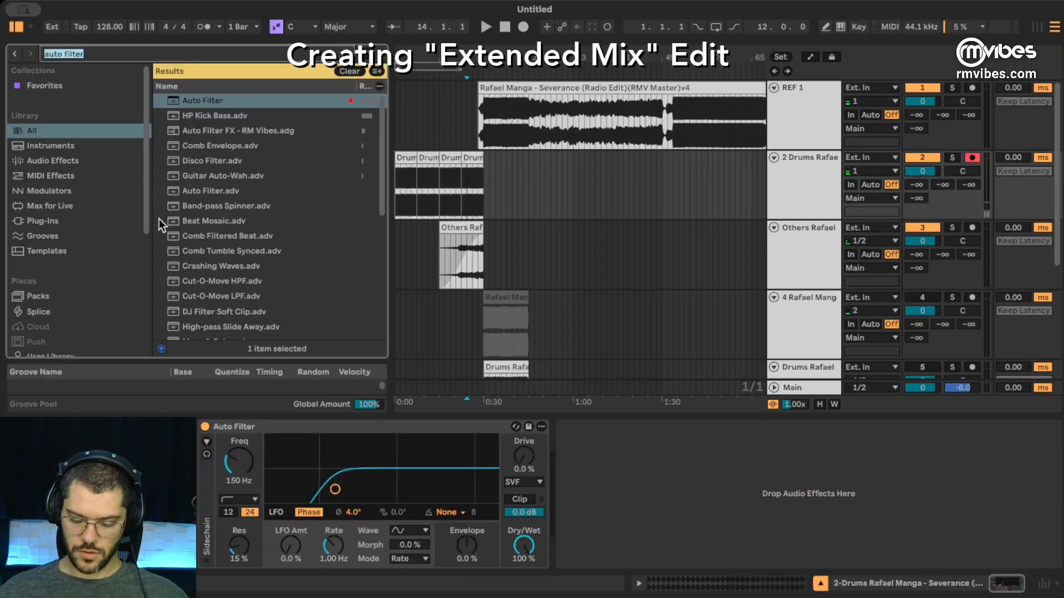
text(limiter)
drag(195, 102, 450, 191)
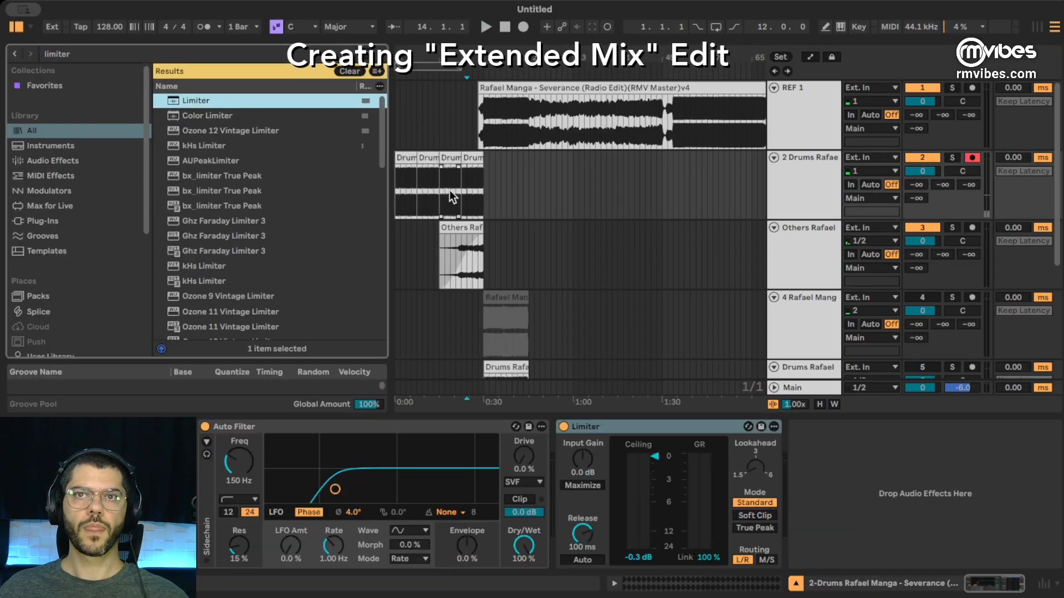
key(super+alt+b)
Step: Listen to the intro with the faded-in others stem from bar 13 into the track's start at bar 17
click(148, 196)
key(space)
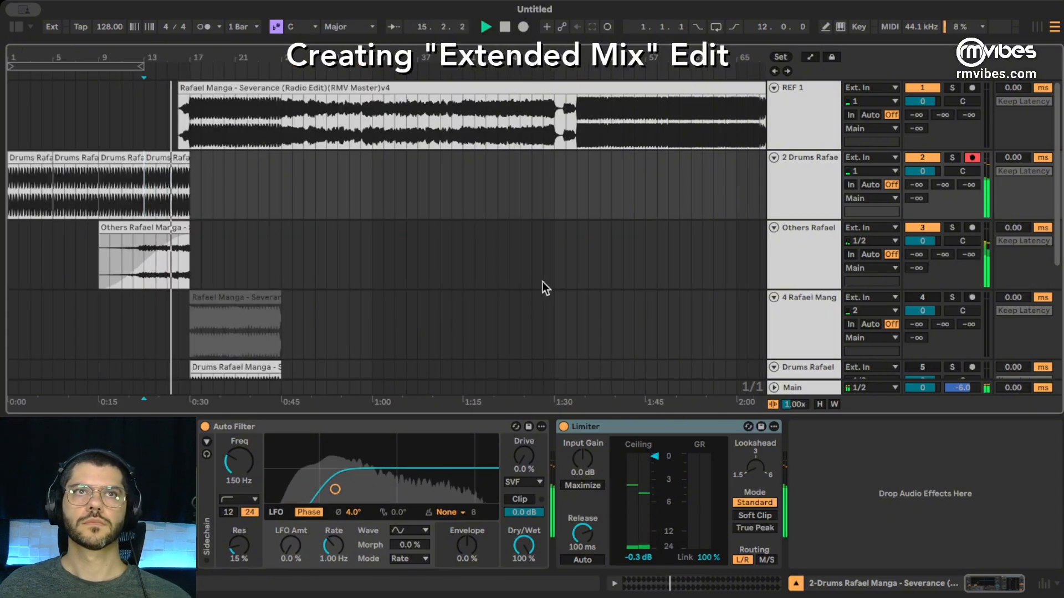
scroll(228, 177, up, 3)
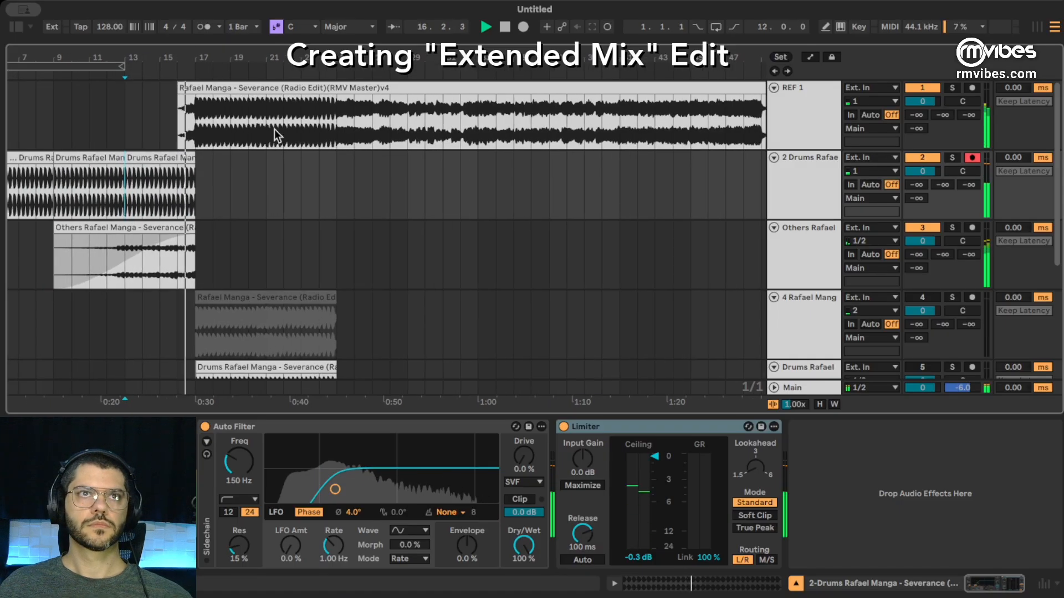
key(space)
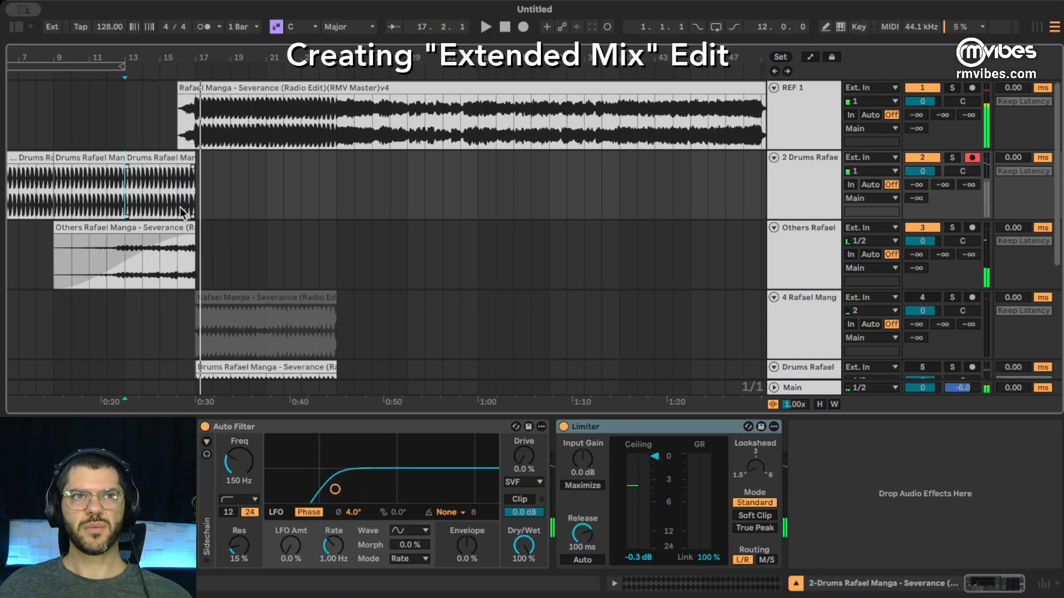
Step: Delete the others stem clip from the intro and listen to the drums-only transition from bar 14 into the track
click(170, 230)
key(Delete)
click(144, 74)
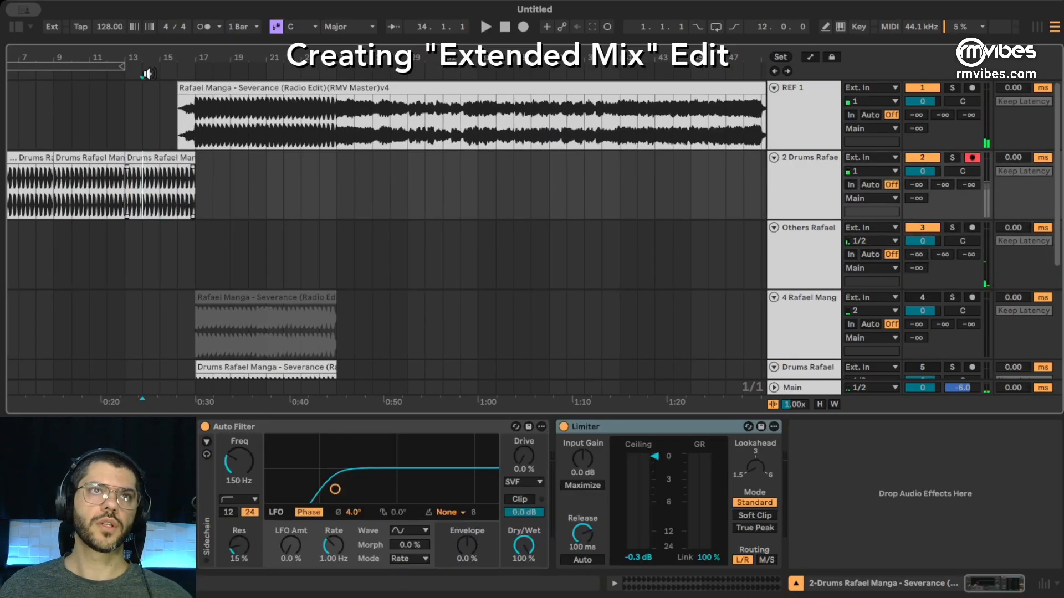
drag(144, 55, 201, 39)
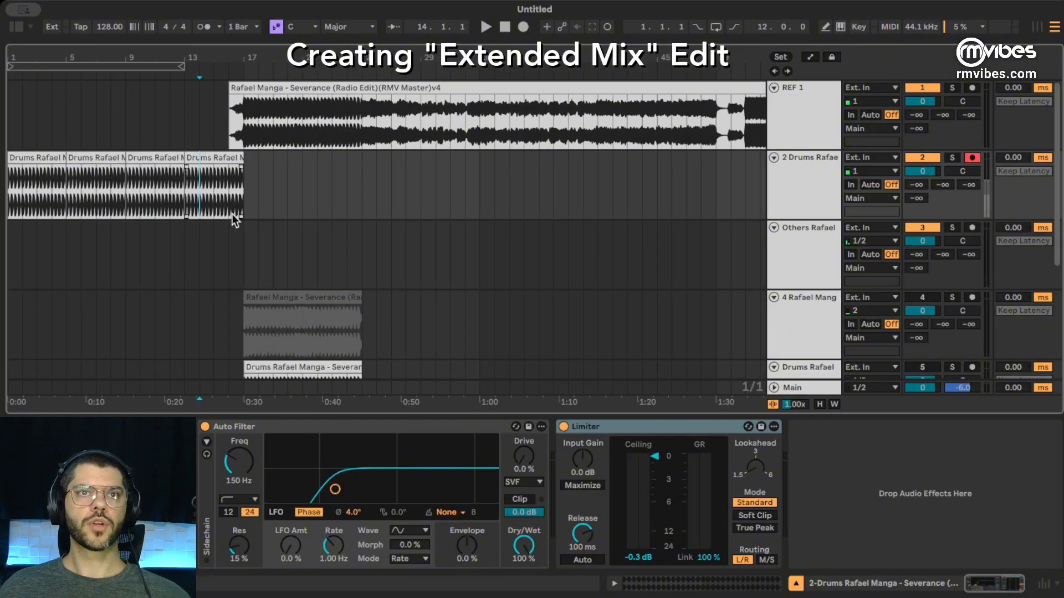
key(space)
scroll(616, 232, down, 3)
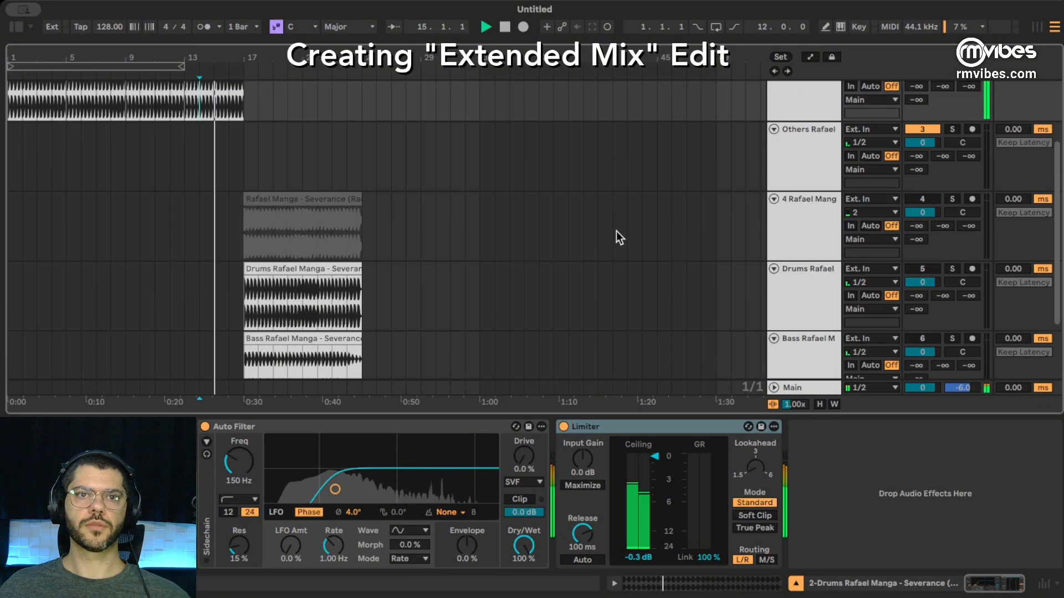
scroll(616, 231, up, 3)
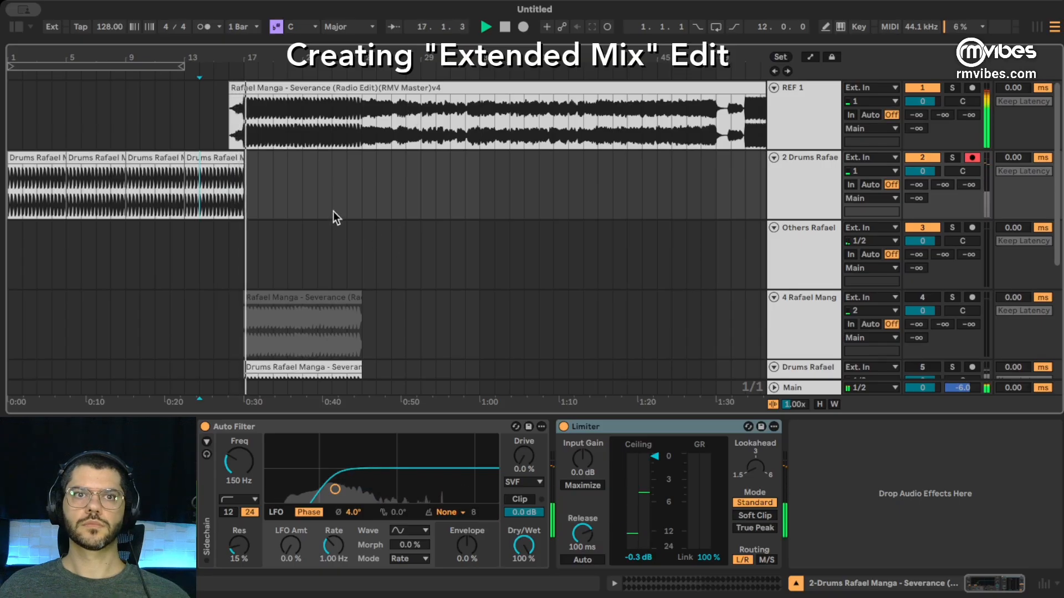
key(space)
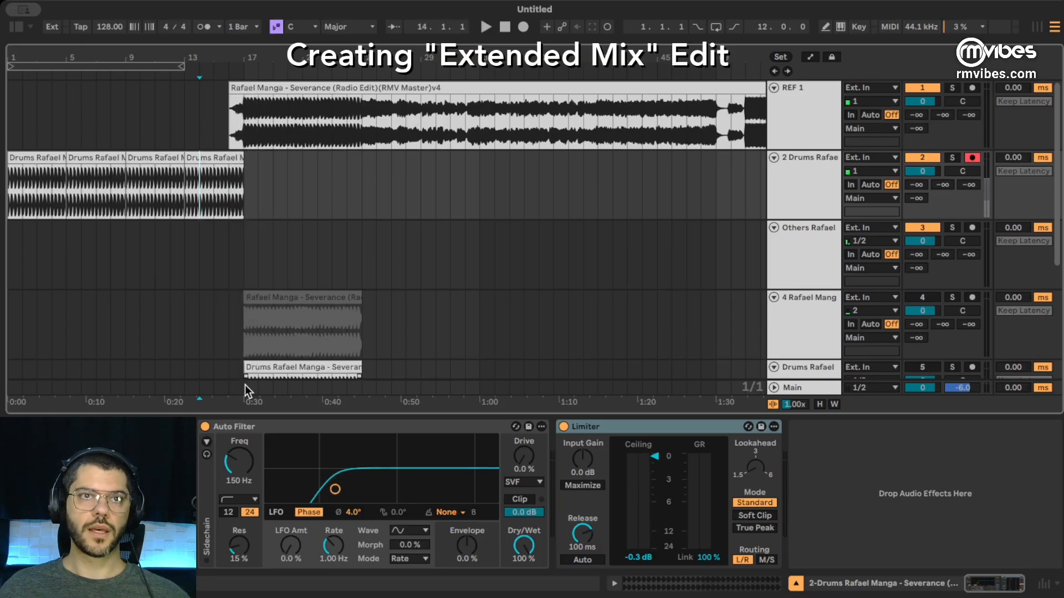
Step: Add a Limiter to the Main track
click(245, 386)
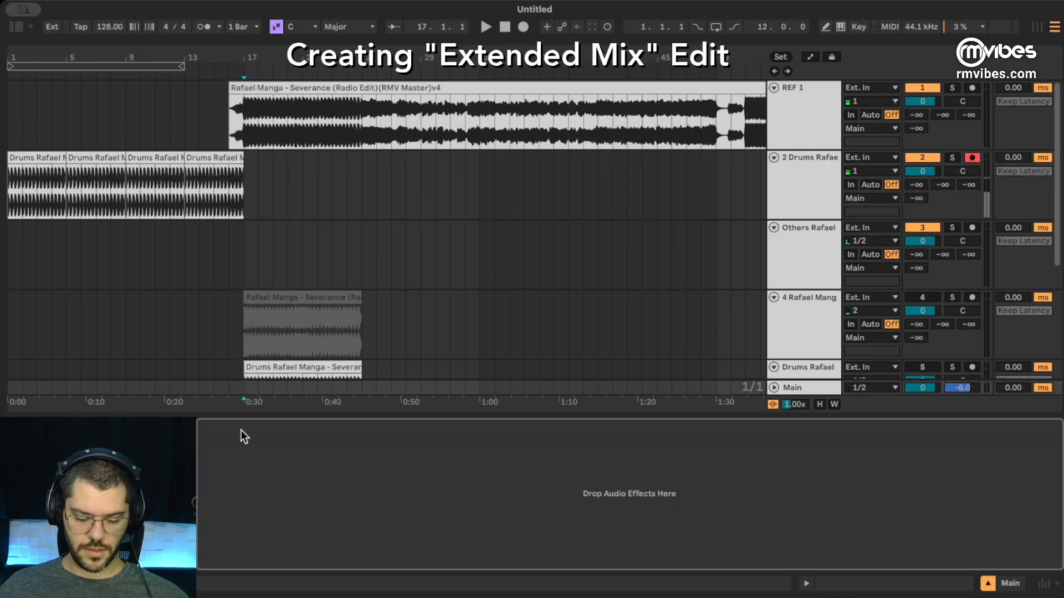
key(super+f)
text(limiter)
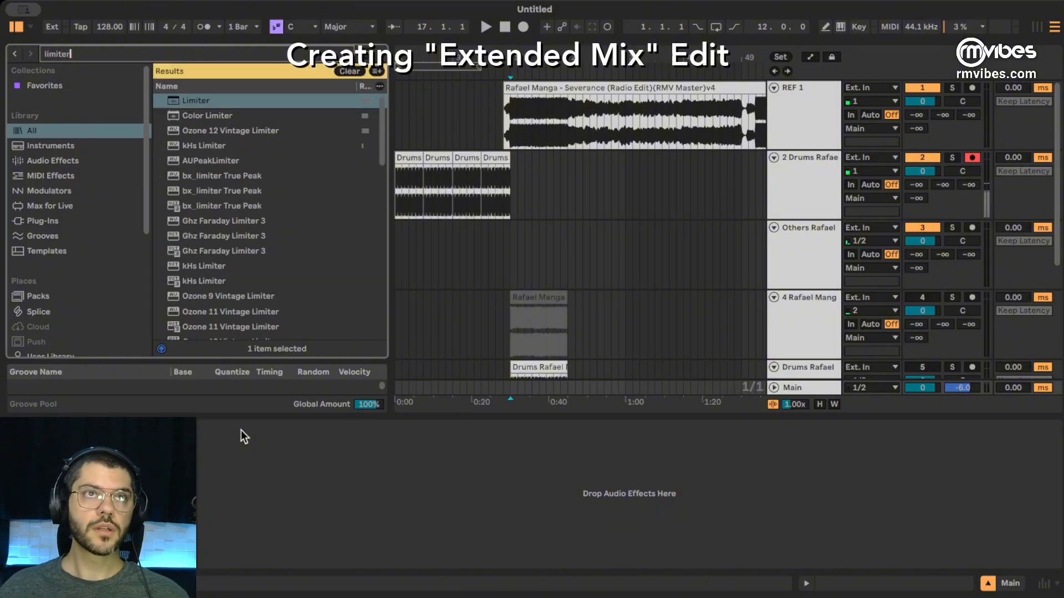
drag(224, 105, 329, 239)
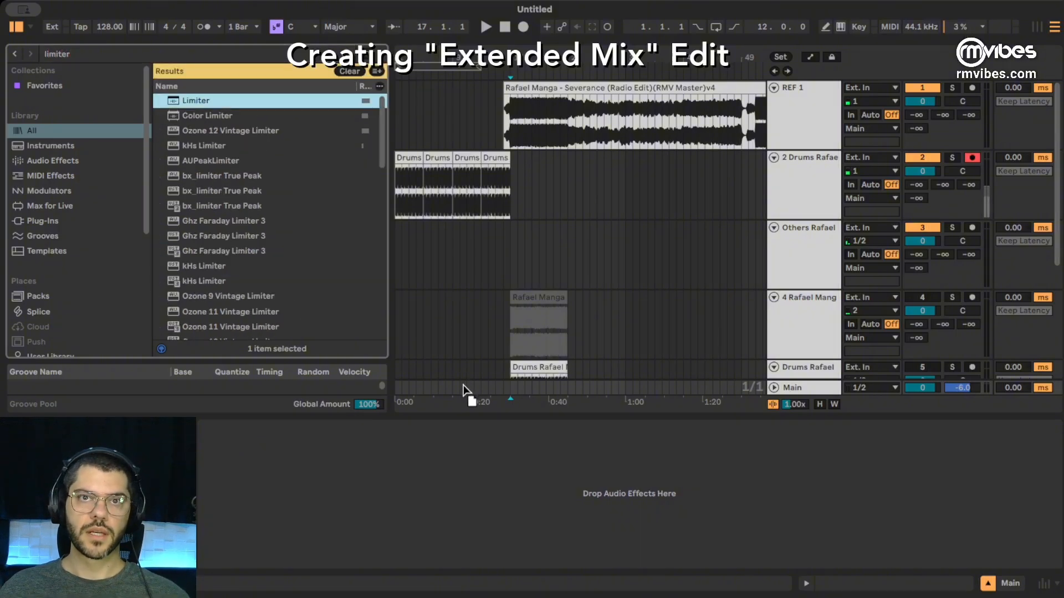
drag(463, 389, 463, 387)
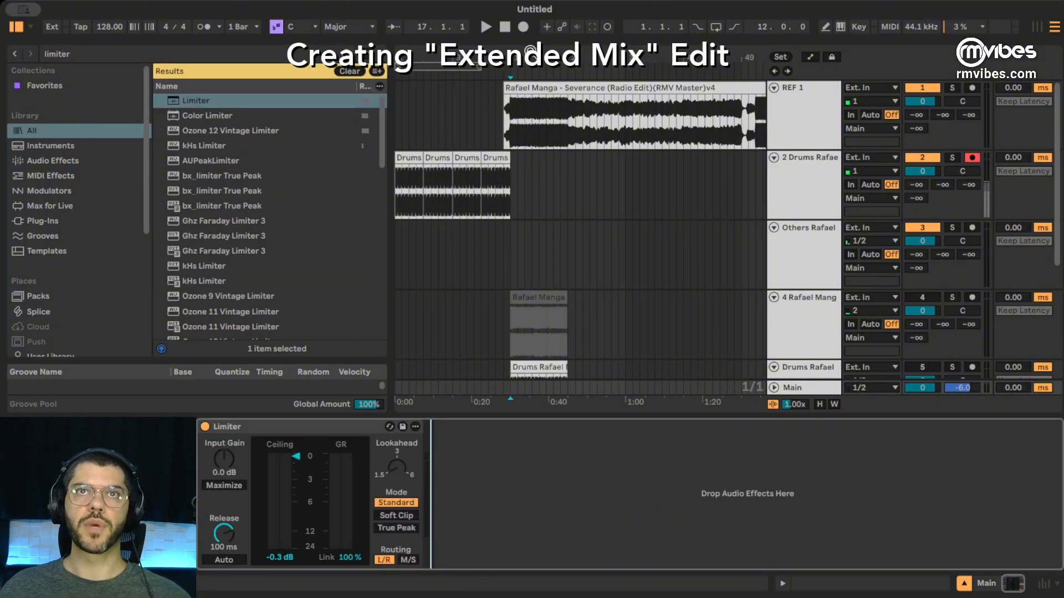
drag(531, 51, 481, 53)
key(super+alt+b)
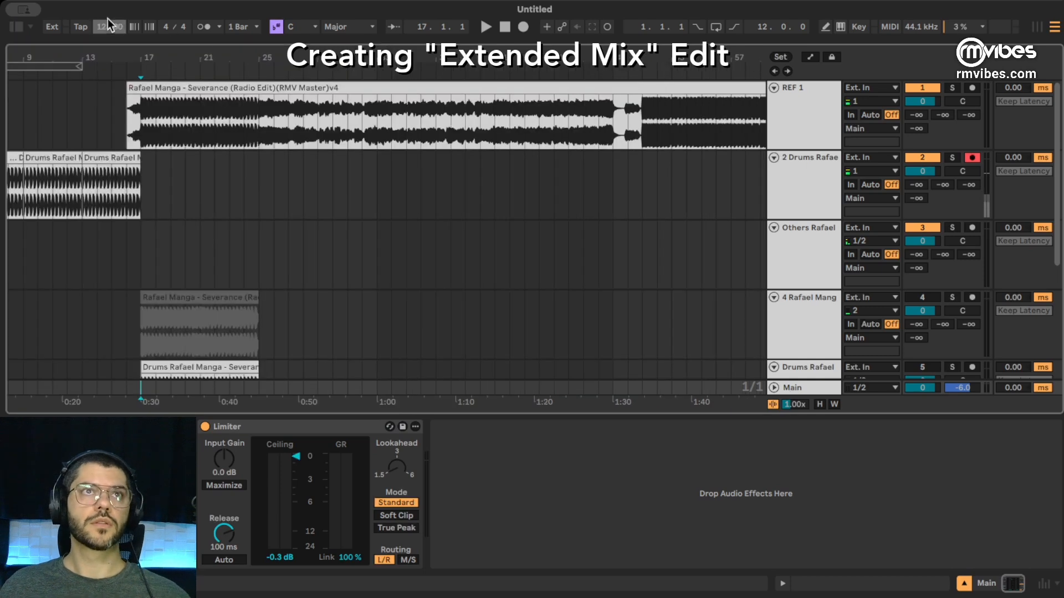
Step: Examine the junction around bar 17 where the drum intro meets the radio edit
mouse_move(129, 51)
mouse_down()
mouse_move(224, 50)
mouse_move(208, 45)
mouse_up()
click(171, 87)
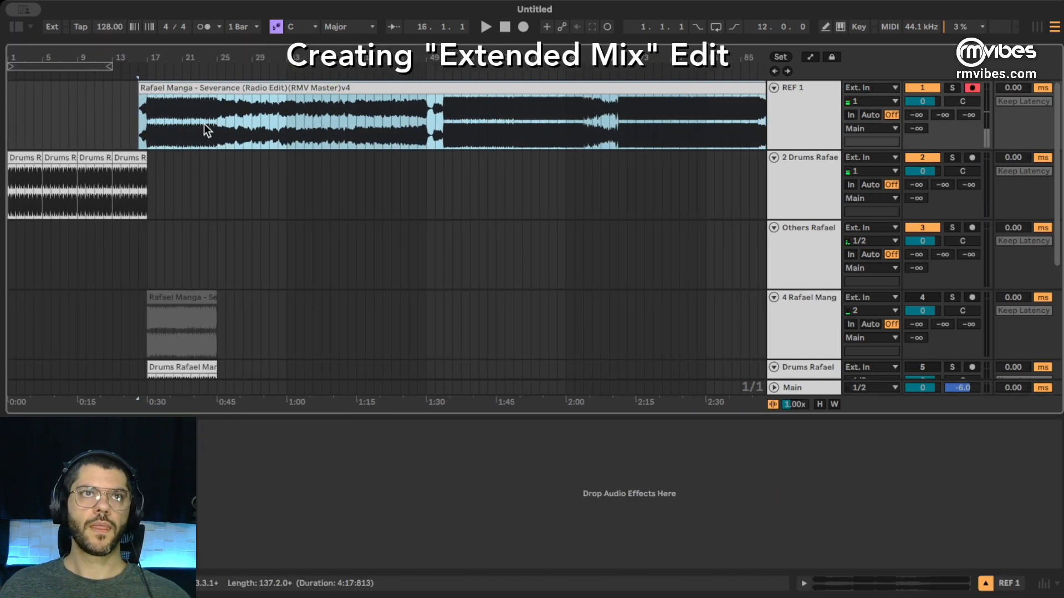
click(195, 128)
click(126, 127)
click(185, 117)
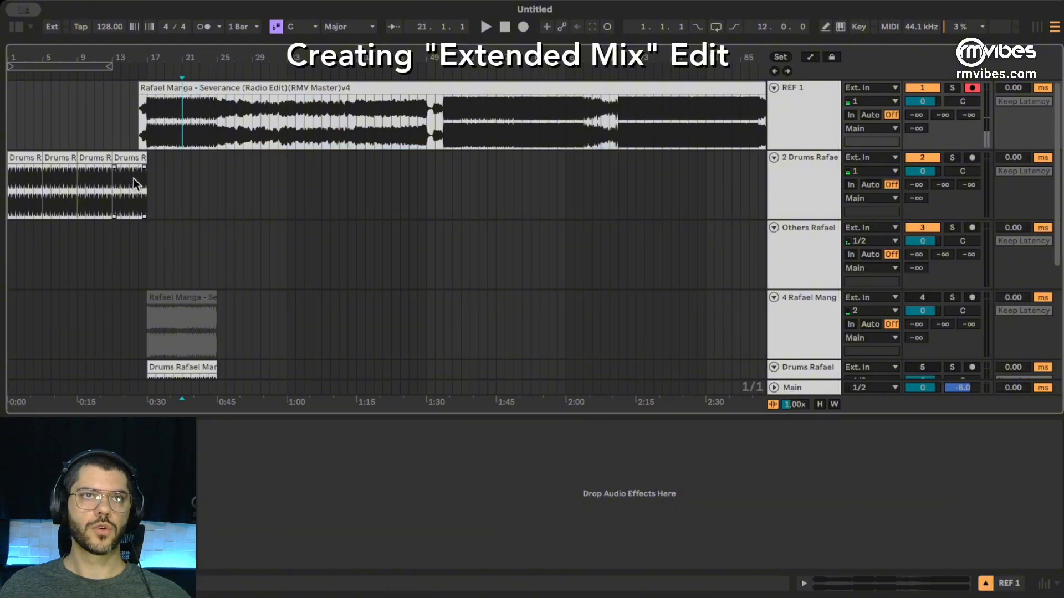
click(169, 135)
drag(137, 57, 234, 95)
click(276, 116)
drag(283, 60, 283, 49)
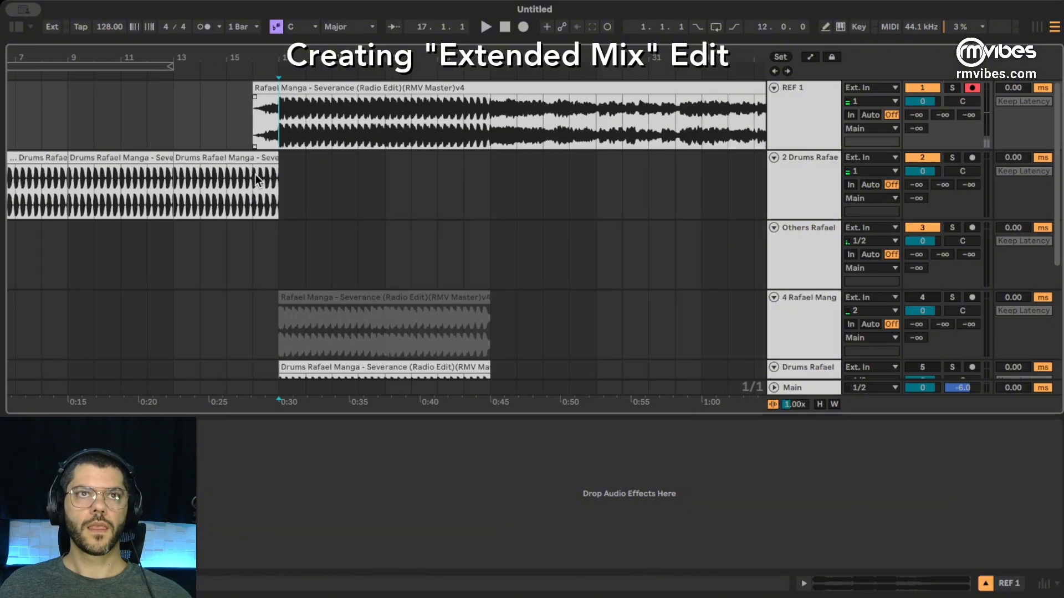
Step: Rename the filtered drums track INTRO and the radio edit's track TRACK
click(227, 191)
click(821, 203)
key(super+r)
text(INTRO)
key(Return)
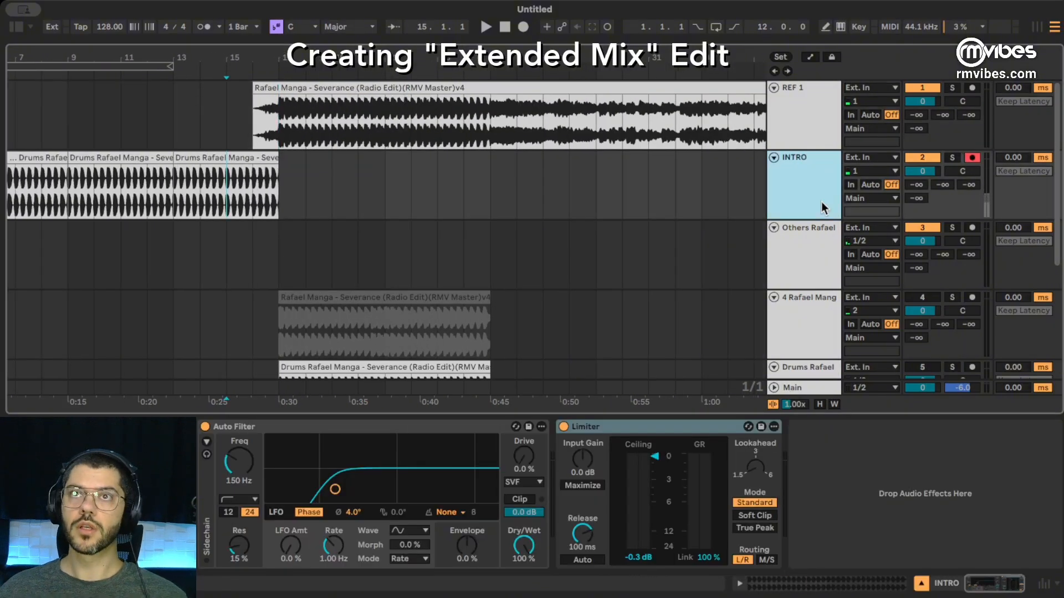
click(815, 112)
key(super+r)
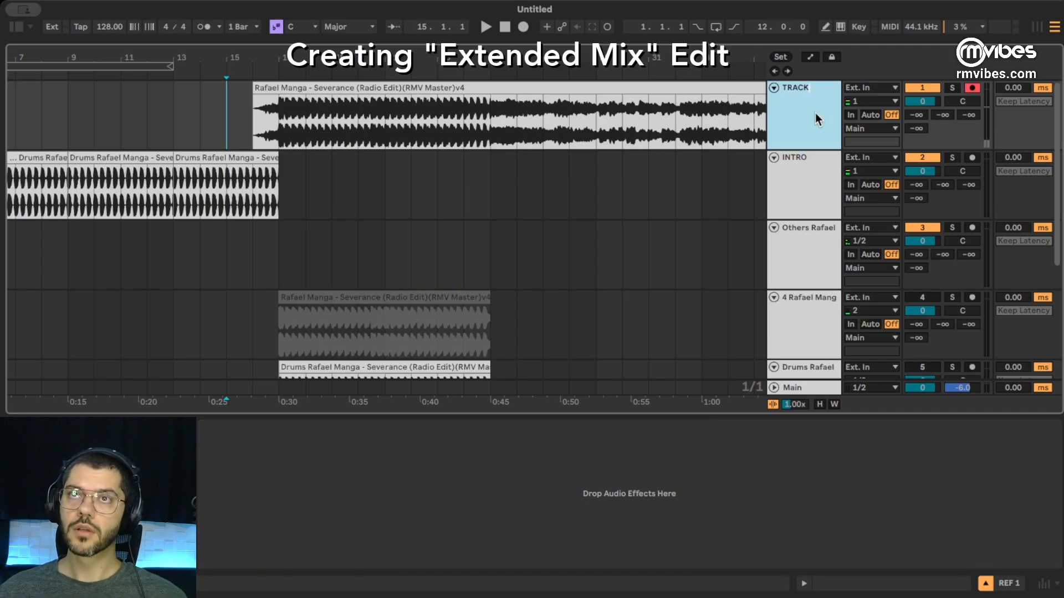
Step: Delete the empty others track, the deactivated source segment's track and the unfiltered drums stem track, keeping the bass stem track
click(801, 202)
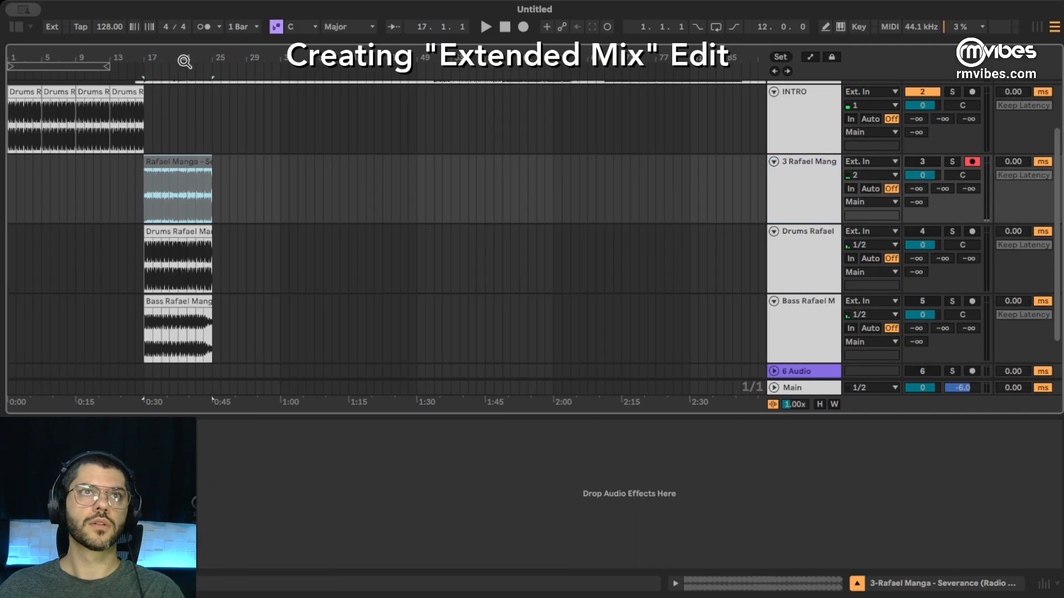
drag(184, 62, 347, 149)
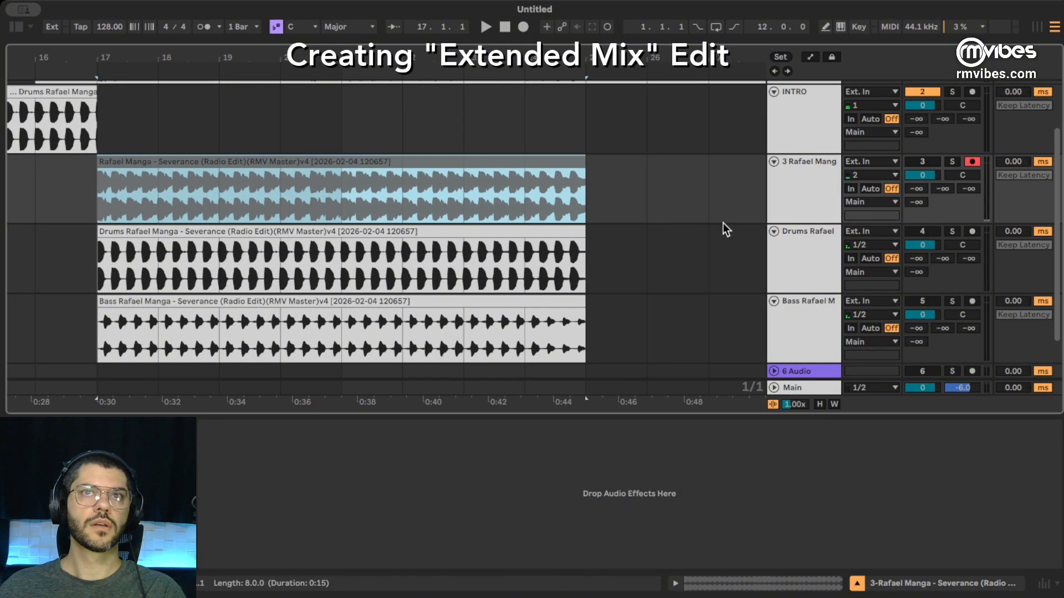
click(800, 194)
drag(368, 72, 156, 44)
scroll(440, 186, up, 3)
key(0)
key(0)
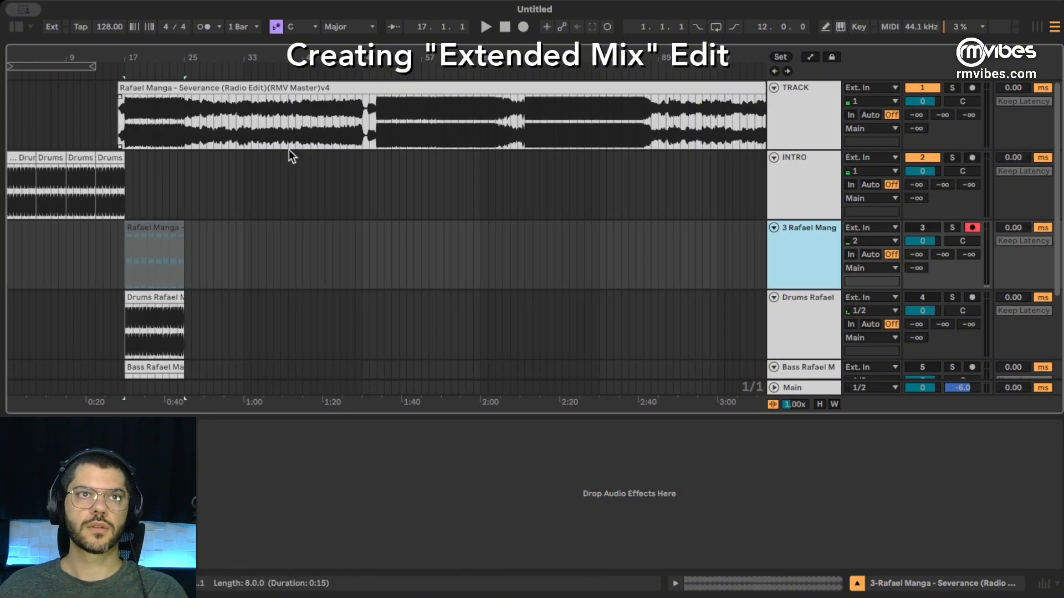
key(Delete)
key(Delete)
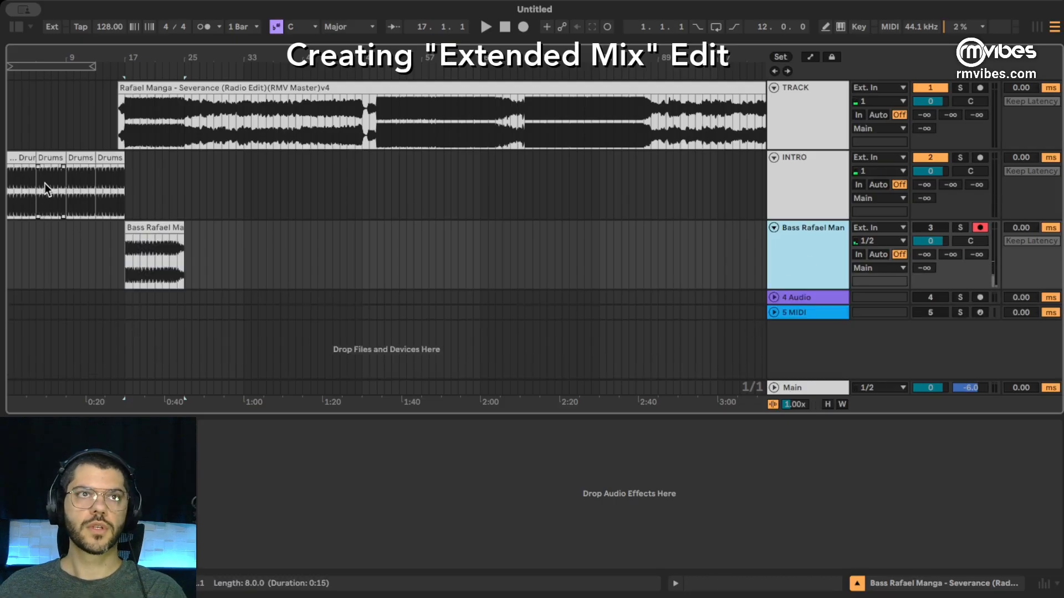
Step: Listen to the ending of the radio edit from bar 143 and again from about bar 150
drag(105, 59, 105, 53)
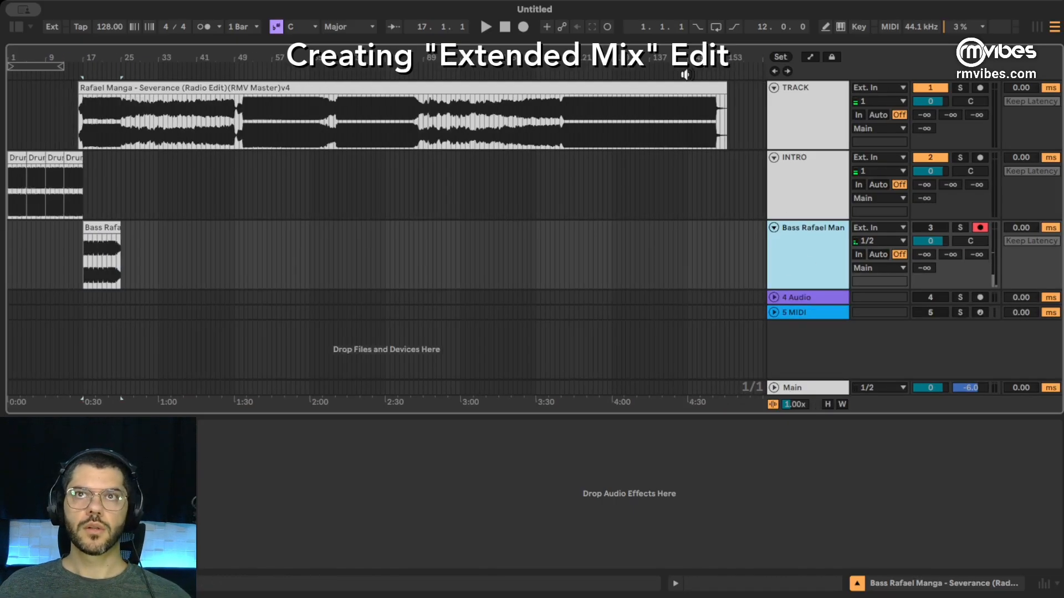
mouse_move(735, 58)
mouse_down()
mouse_move(732, 94)
mouse_move(732, 61)
mouse_up()
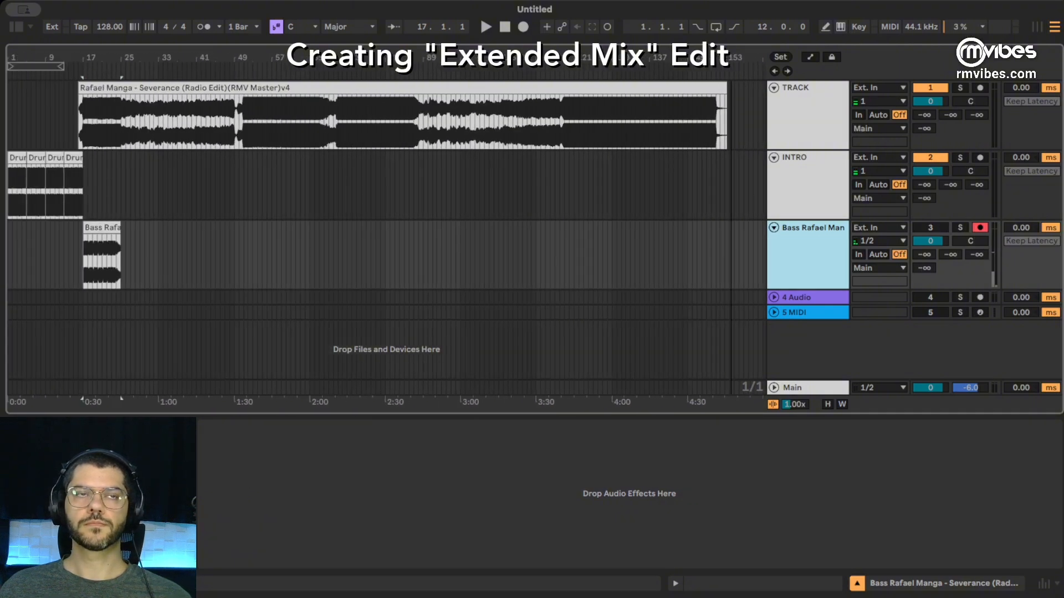
click(663, 168)
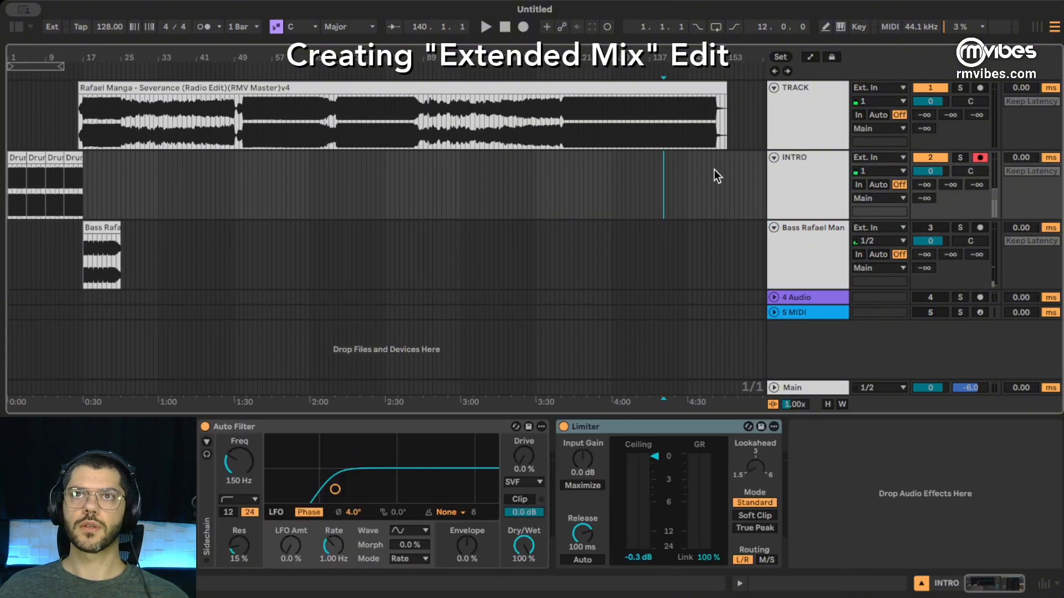
click(714, 170)
drag(724, 75, 700, 61)
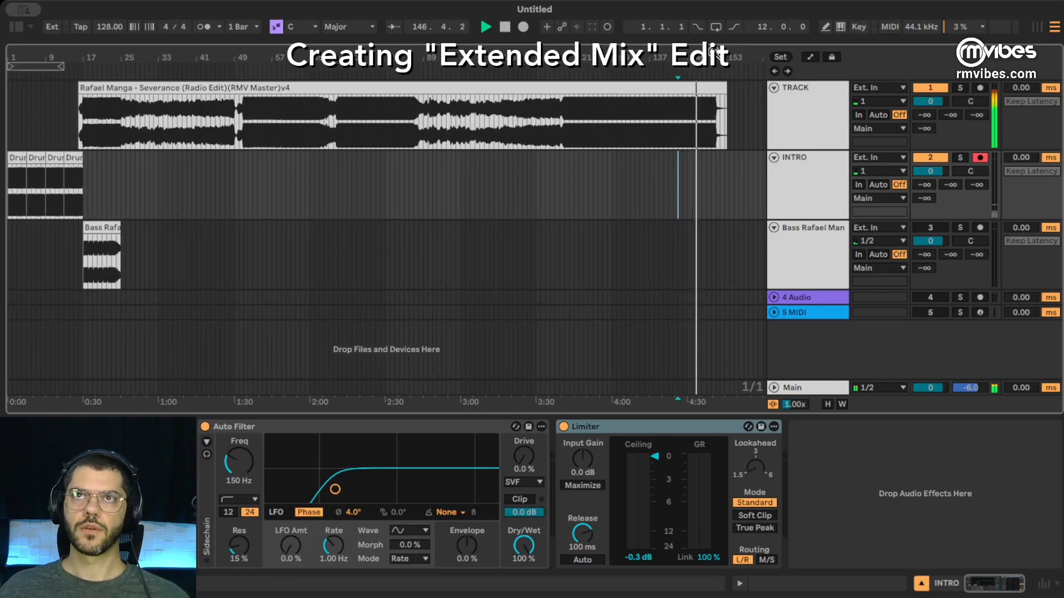
click(713, 141)
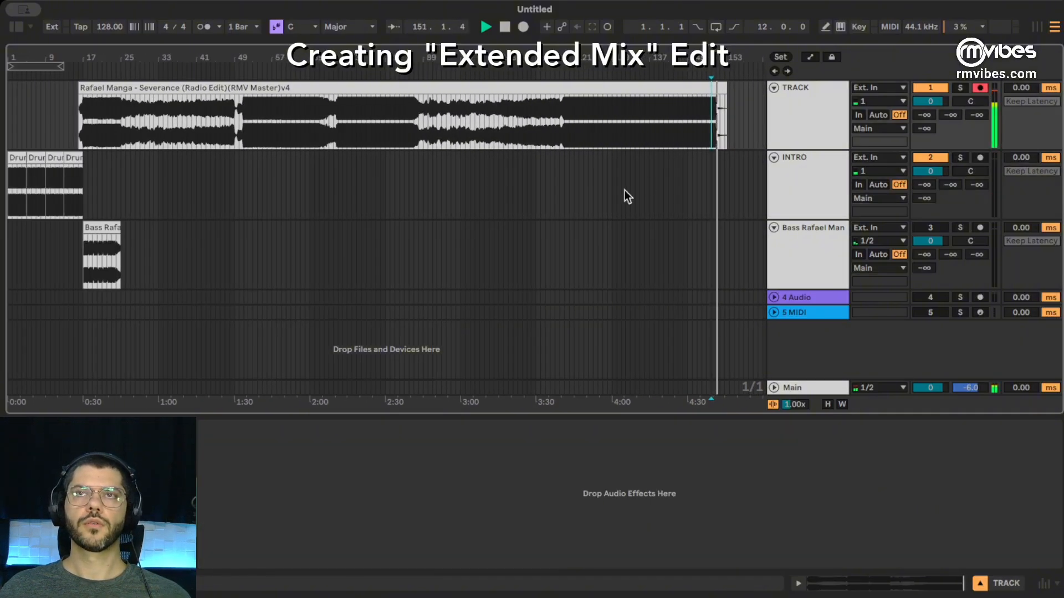
Step: Copy the 16-bar drum intro to bar 151 on the INTRO track as an outro and start playback from bar 150
click(76, 157)
key(space)
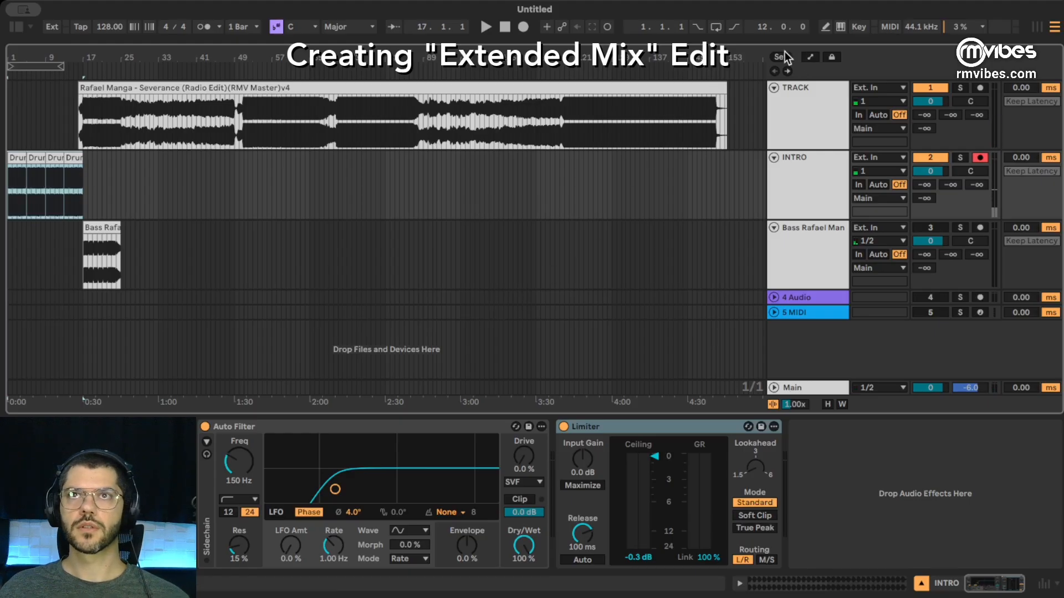
drag(729, 58, 729, 174)
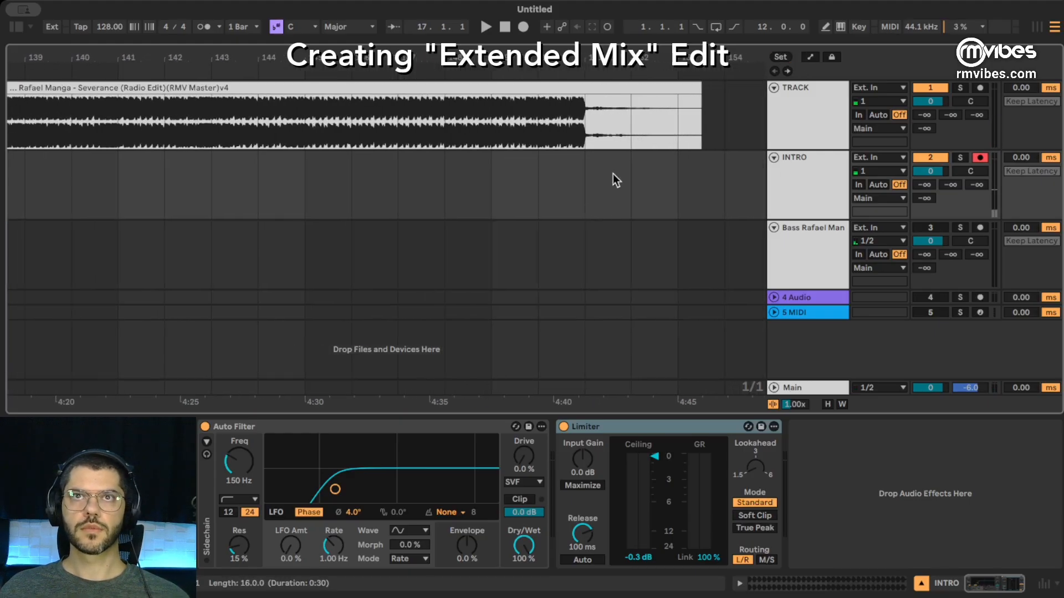
click(494, 183)
click(543, 177)
key(space)
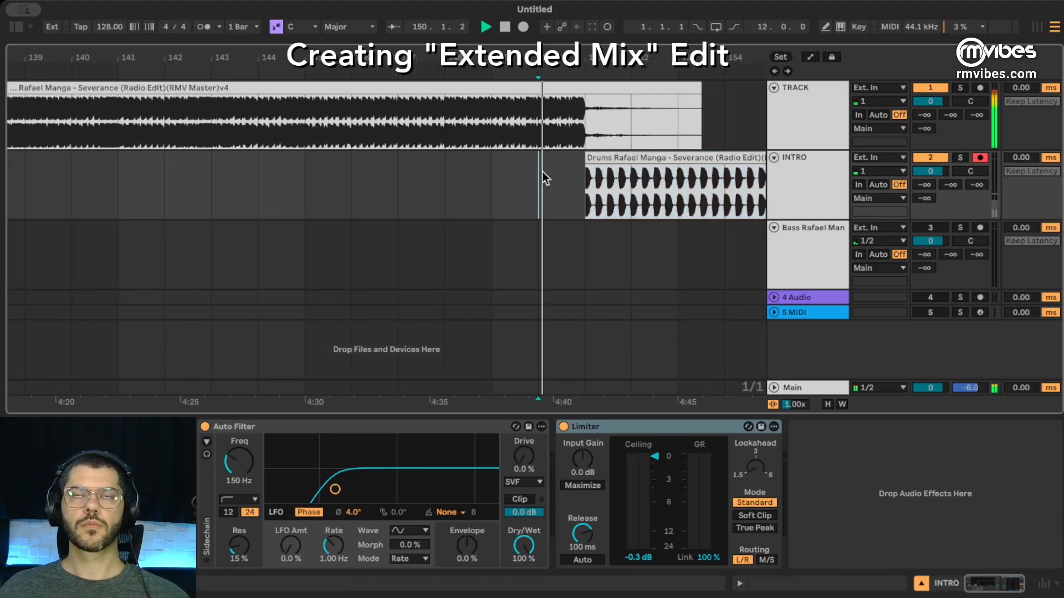
Step: Stop playback and move the 8-bar bass clip to bar 151, aligned with the start of the drum outro
drag(583, 61, 636, 38)
key(space)
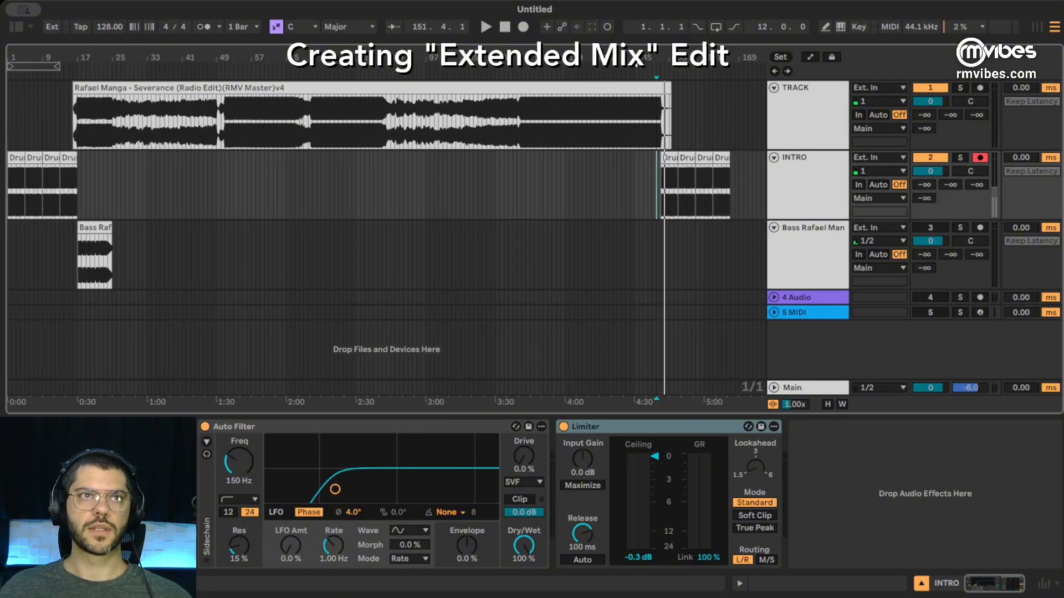
drag(95, 277, 681, 284)
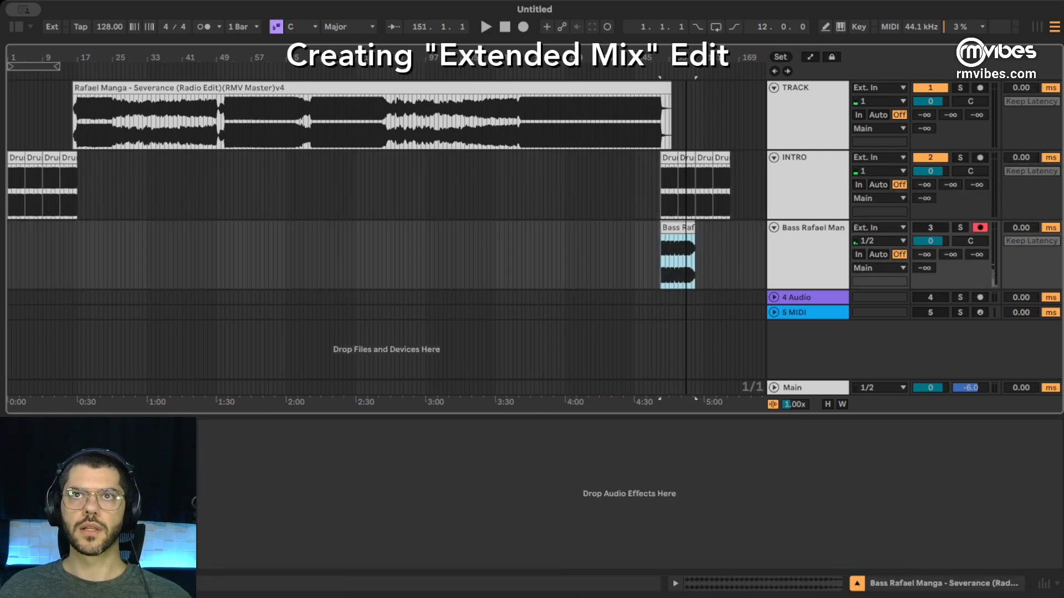
Step: Solo the bass track and listen to the moved bass clip from bar 151
drag(686, 60, 561, 150)
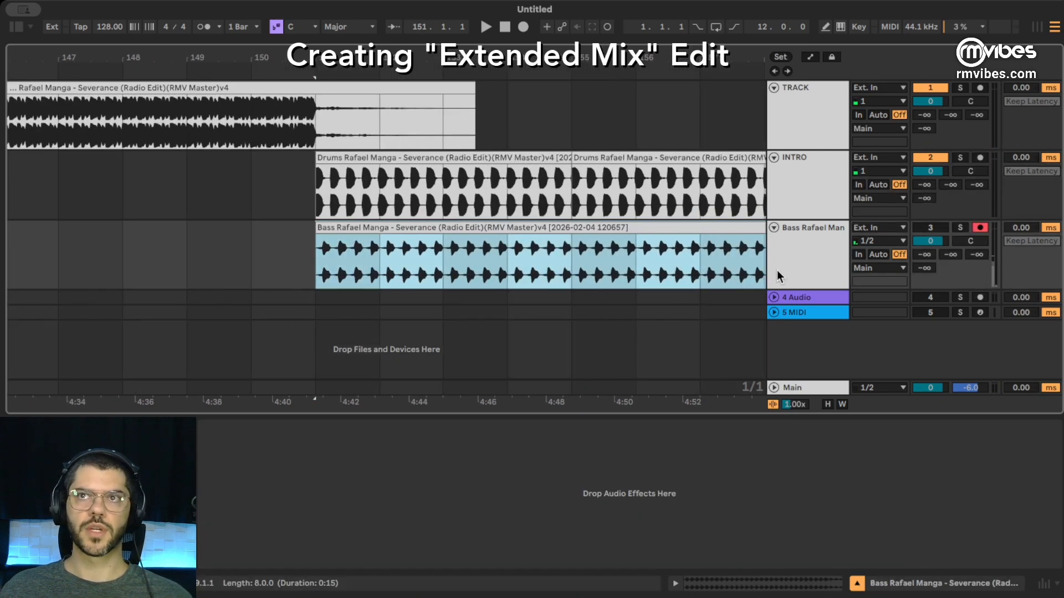
click(960, 228)
key(space)
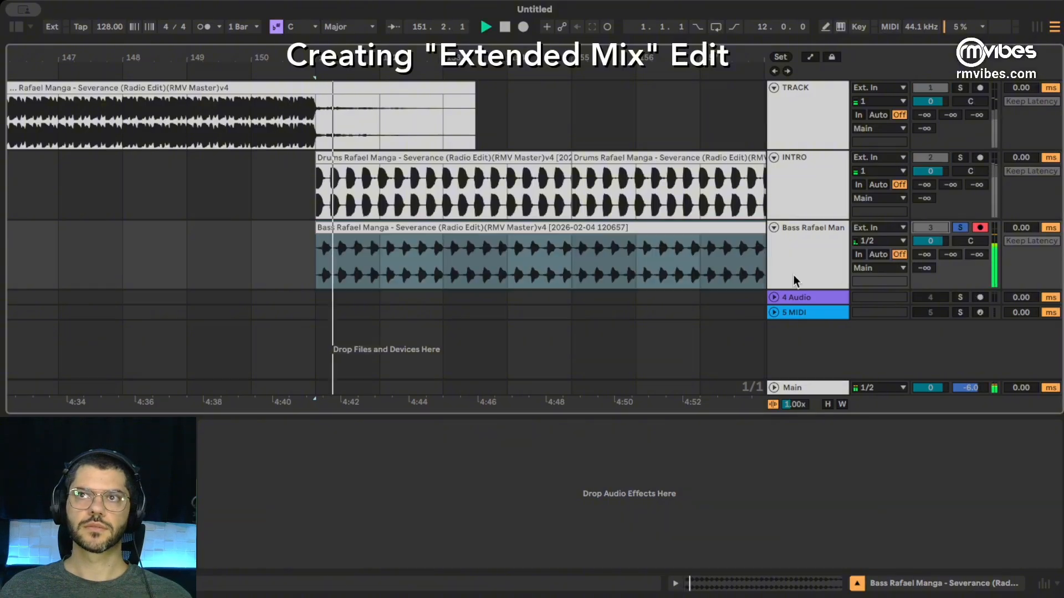
drag(382, 63, 382, 21)
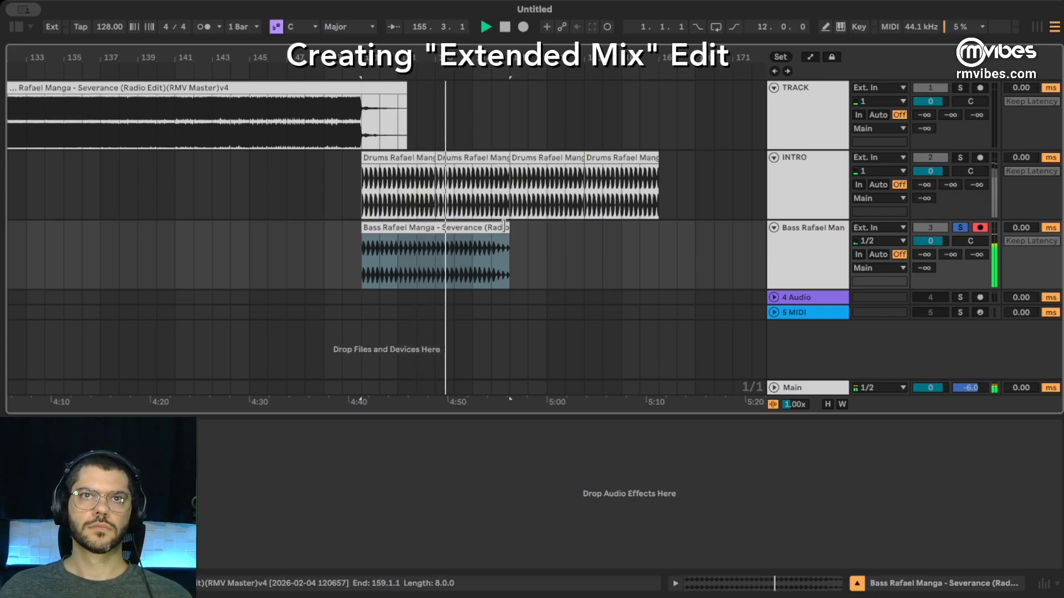
key(space)
Step: Shorten the outro bass clip to four bars ending at bar 155 and duplicate it directly behind itself
drag(505, 227, 435, 231)
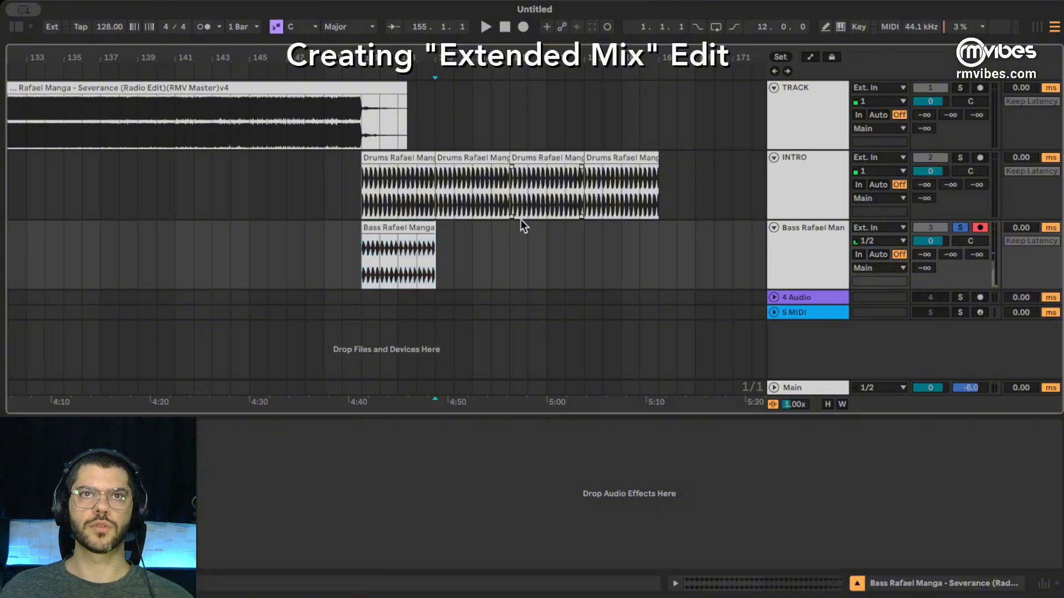
key(ctrl+d)
click(362, 170)
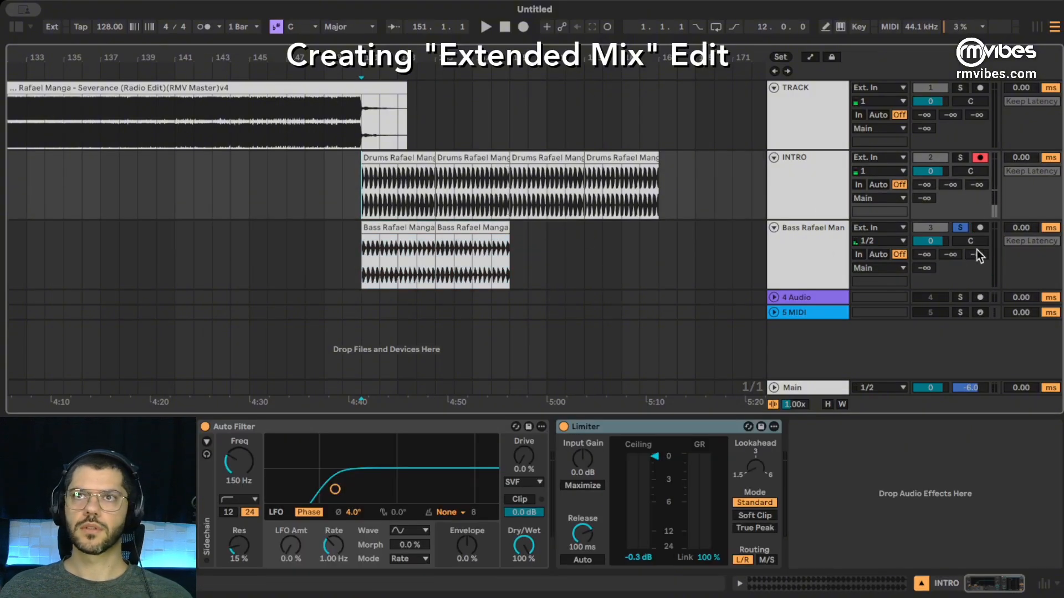
click(449, 252)
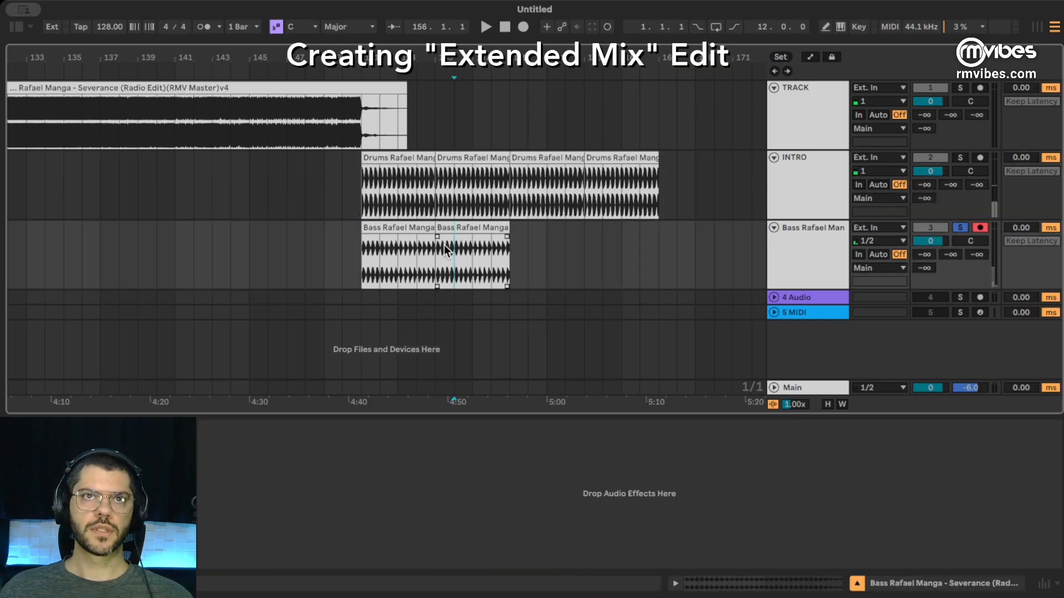
click(337, 173)
click(396, 256)
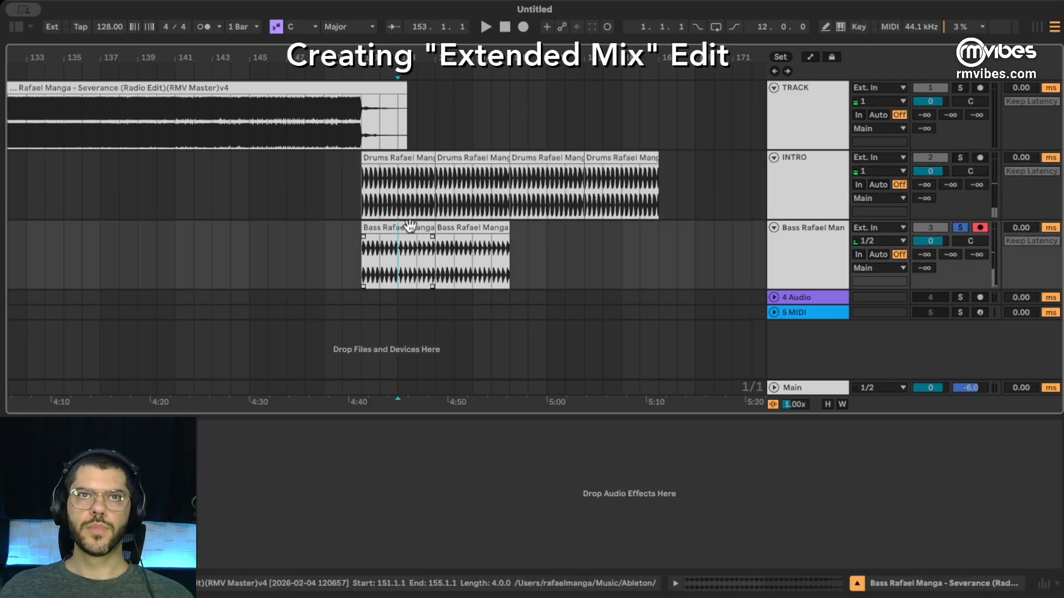
Step: Automate the INTRO track's Auto Filter on/off state so the filter is bypassed until bar 159 and on from there
click(398, 199)
key(a)
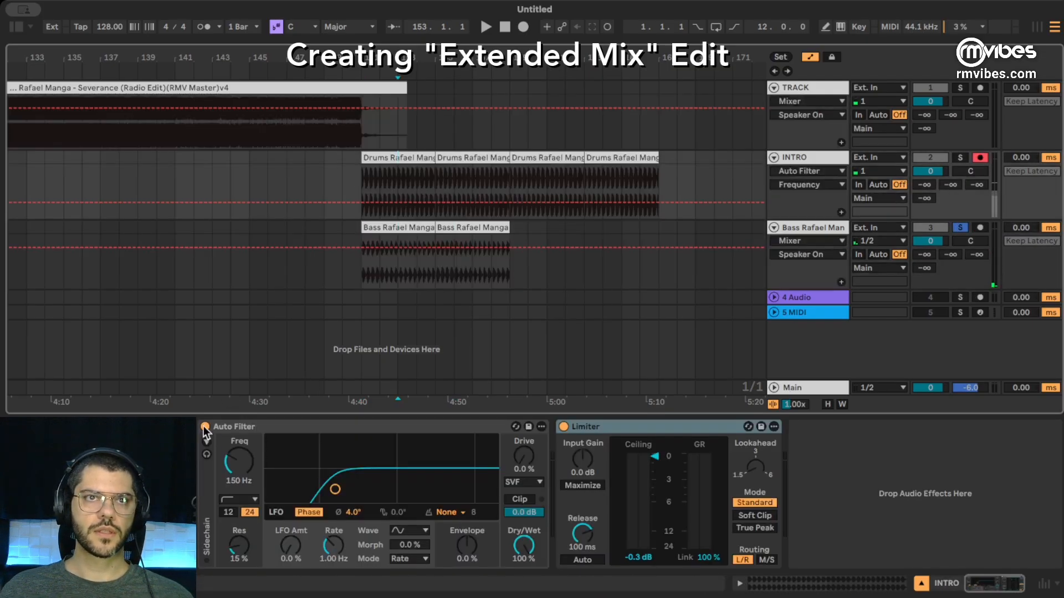
click(205, 426)
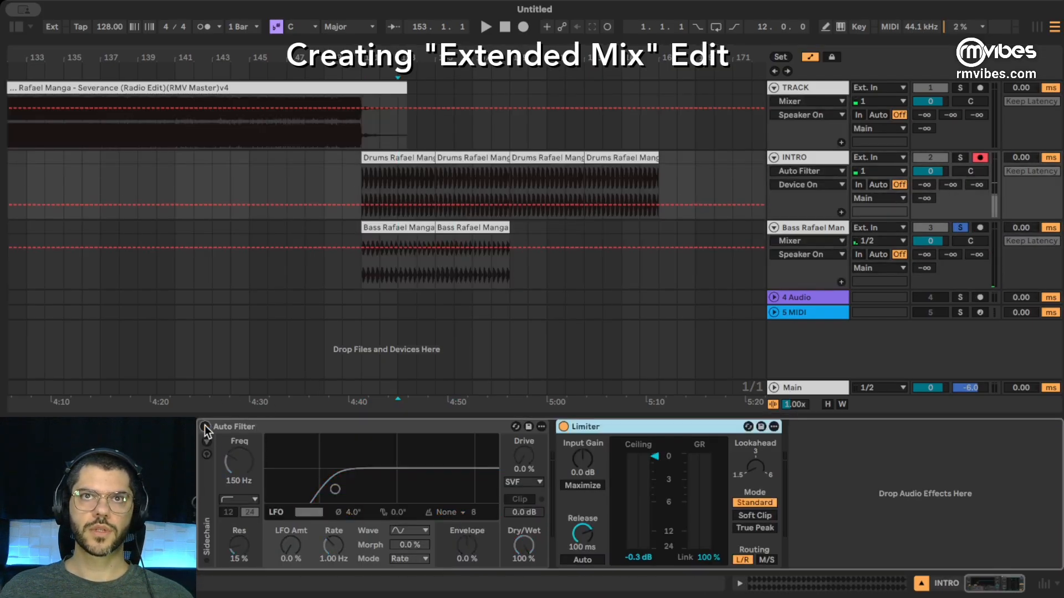
click(508, 203)
drag(521, 203, 509, 177)
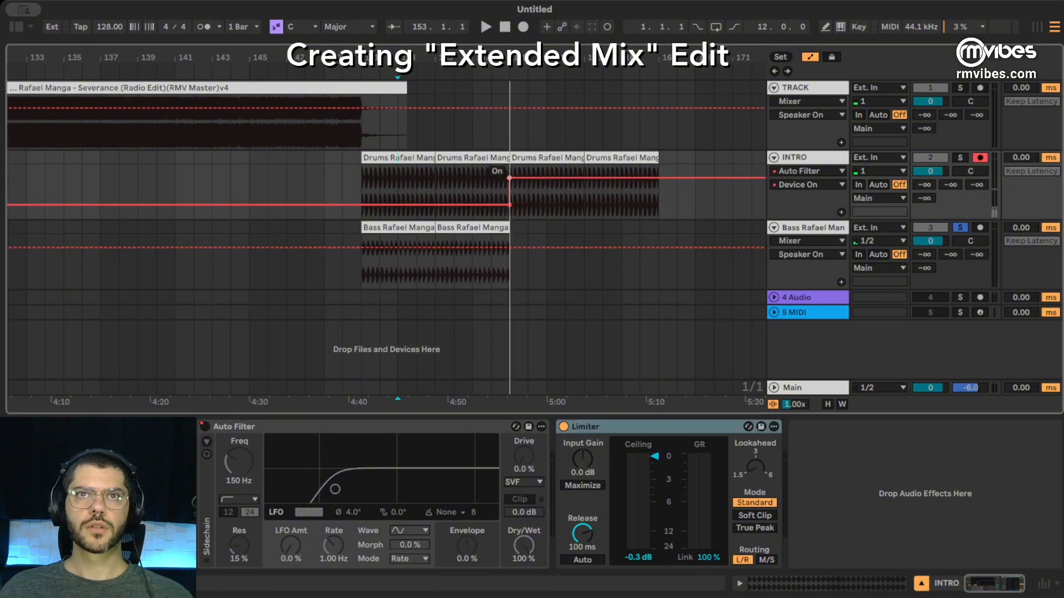
Step: Unsolo the bass track and listen to the transition from the track into the outro, starting at bar 150
click(462, 166)
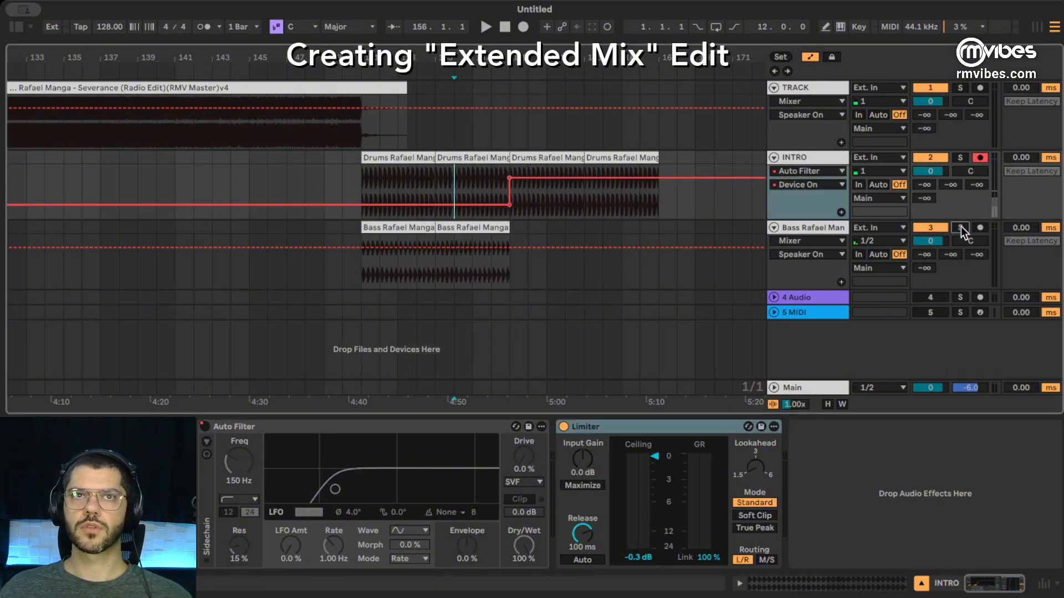
click(350, 169)
key(space)
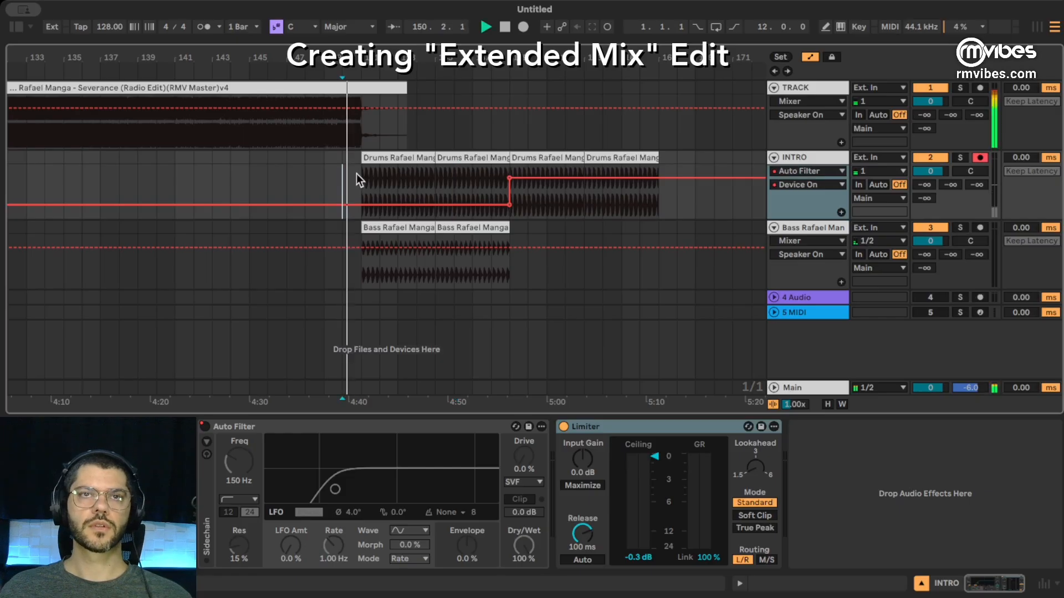
click(379, 269)
click(351, 124)
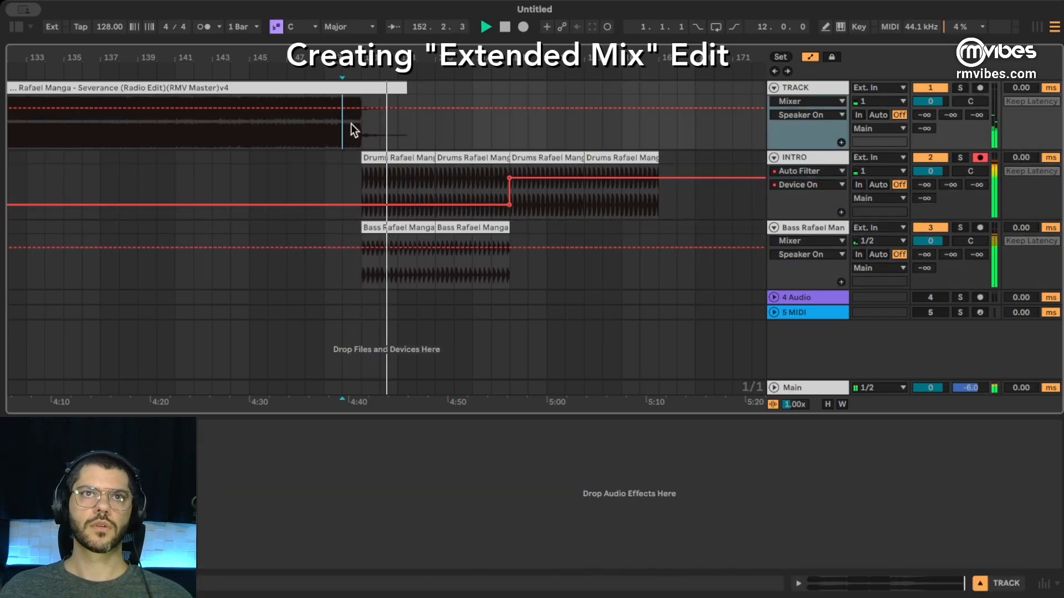
click(387, 267)
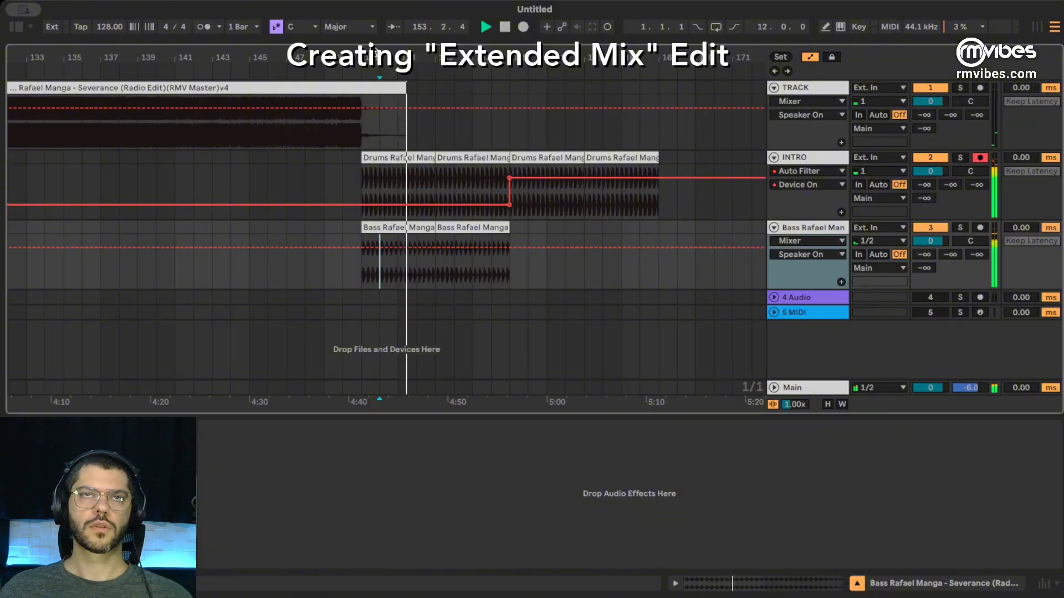
Step: Keep listening to the outro past the filter change at bar 159, hide the automation lanes and stop playback
drag(383, 58, 573, 37)
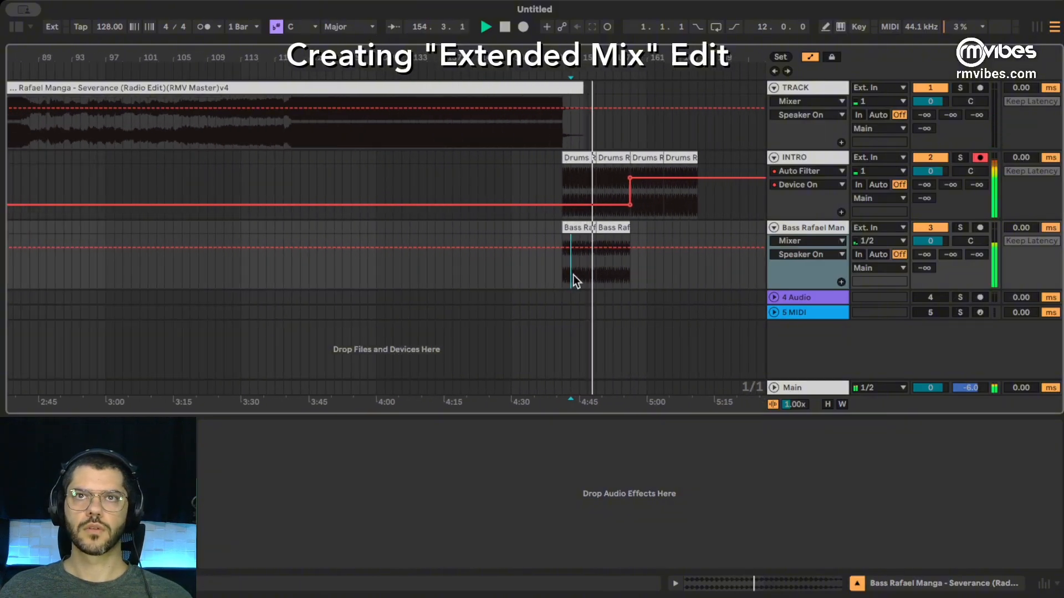
drag(632, 58, 559, 105)
drag(330, 53, 353, 46)
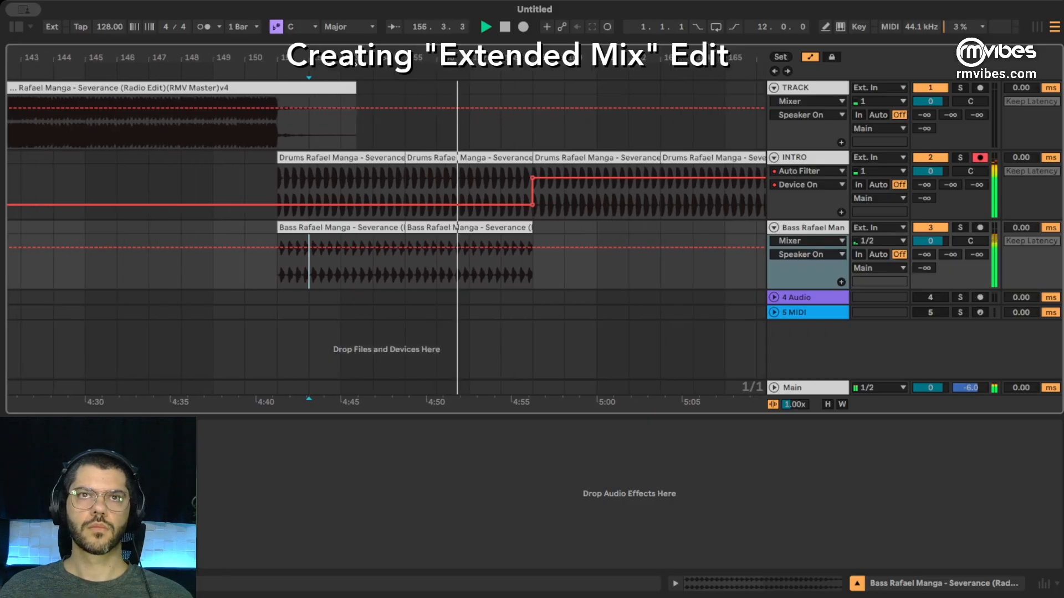
key(a)
key(a)
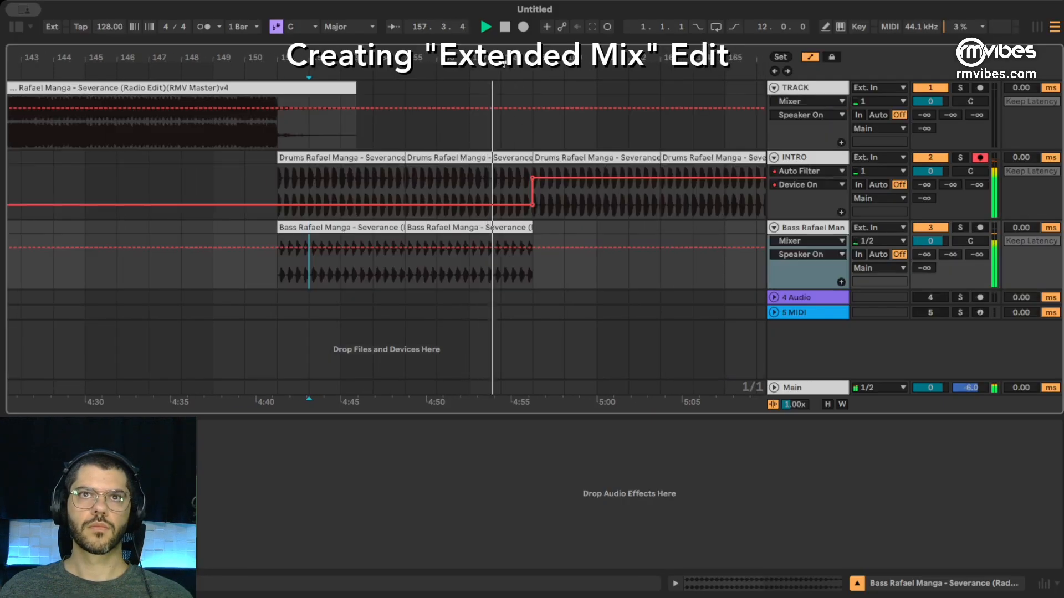
drag(510, 59, 570, 49)
key(a)
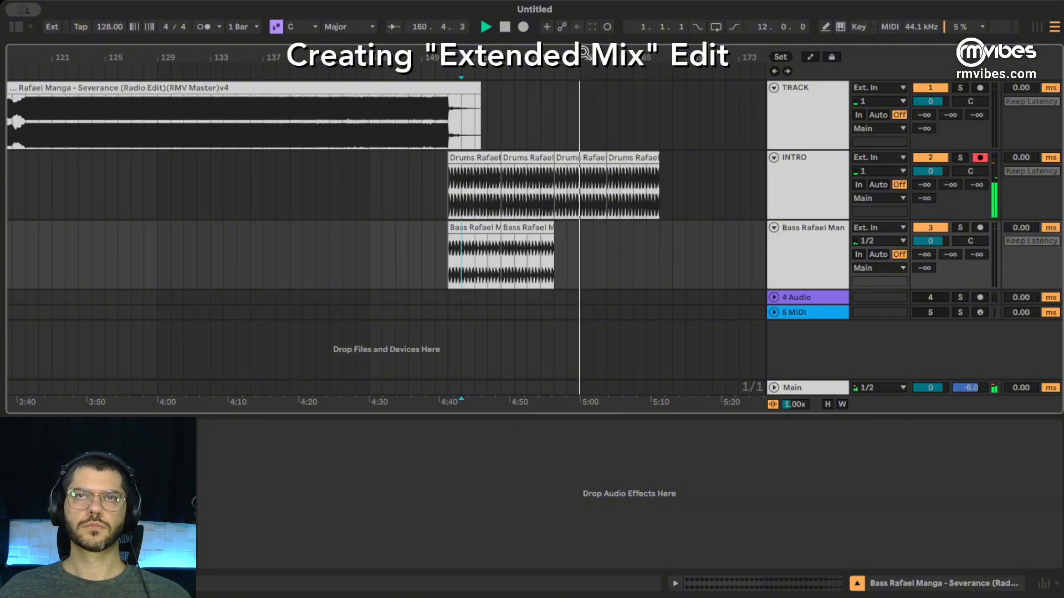
drag(583, 70, 596, 100)
click(649, 198)
key(space)
Step: Find "DJM Effects - RM Vibes.adg" by searching for "djm effects rm v" and insert it before the Limiter on the Main track
click(511, 257)
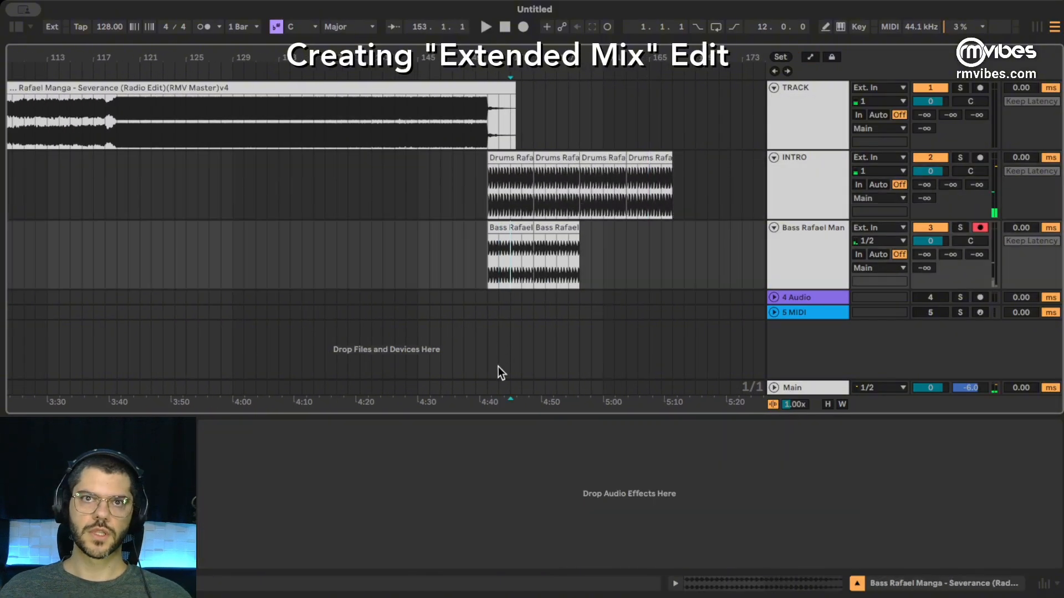
click(502, 387)
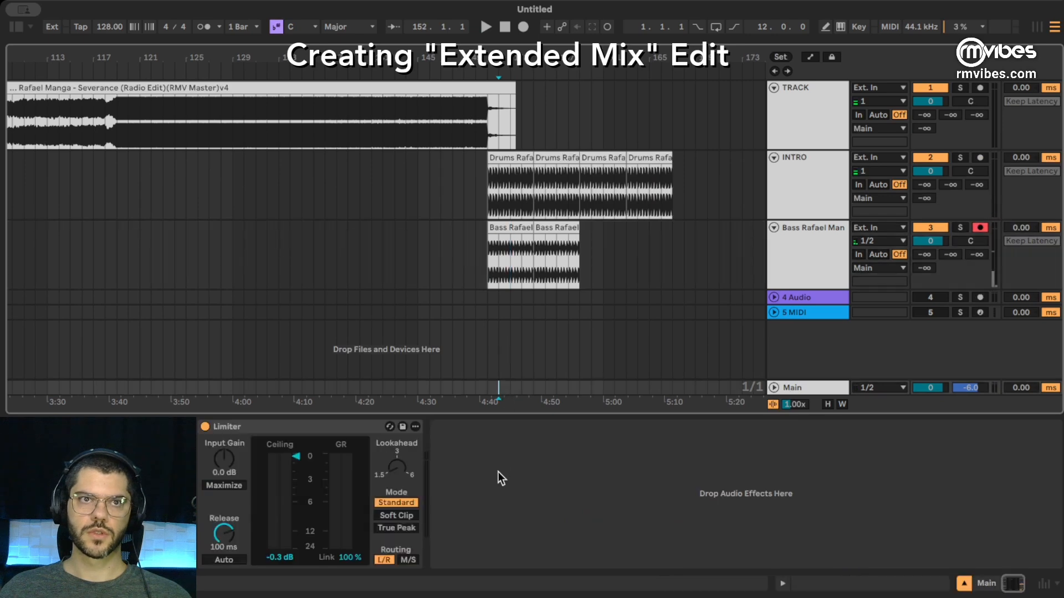
click(556, 530)
key(ctrl+f)
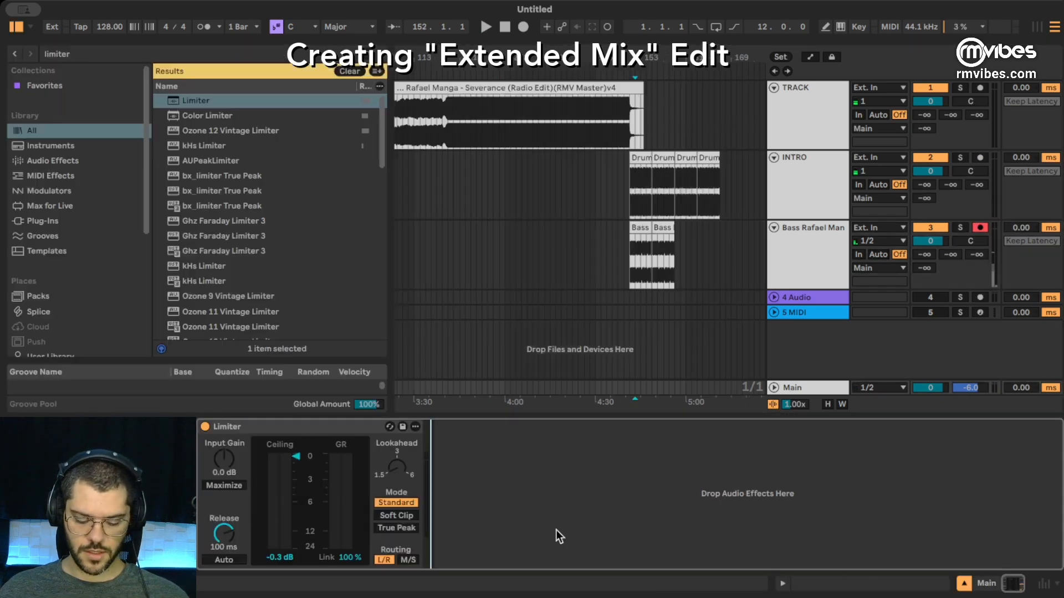
text(djm)
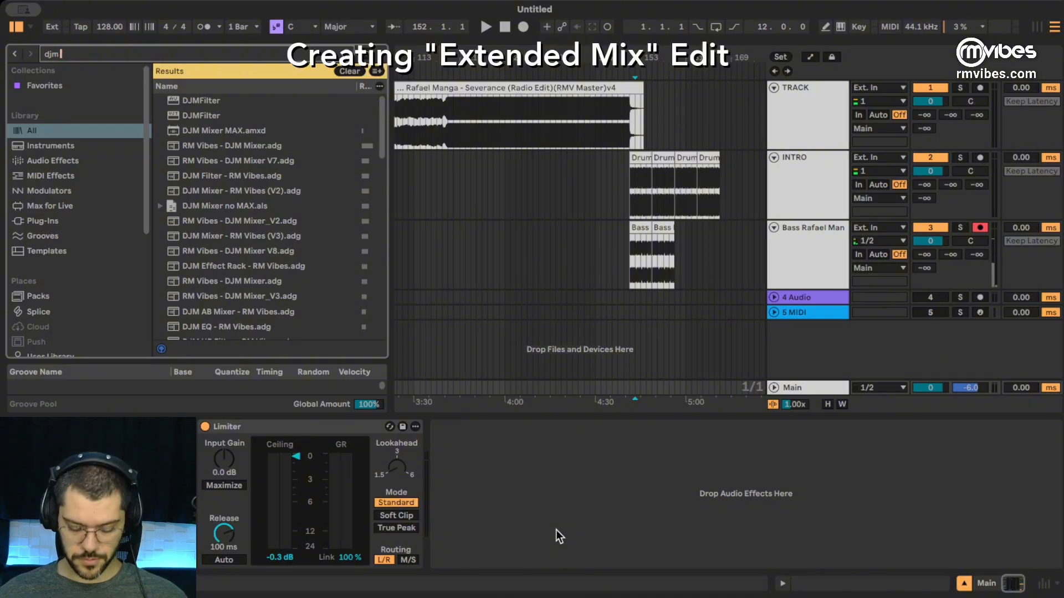
text( effects)
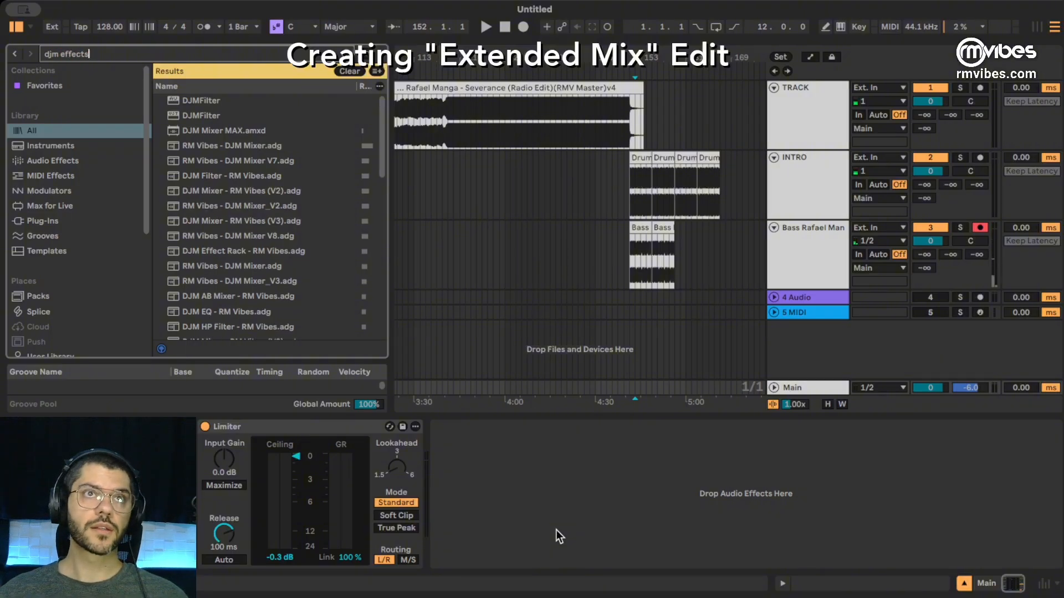
text( rm v)
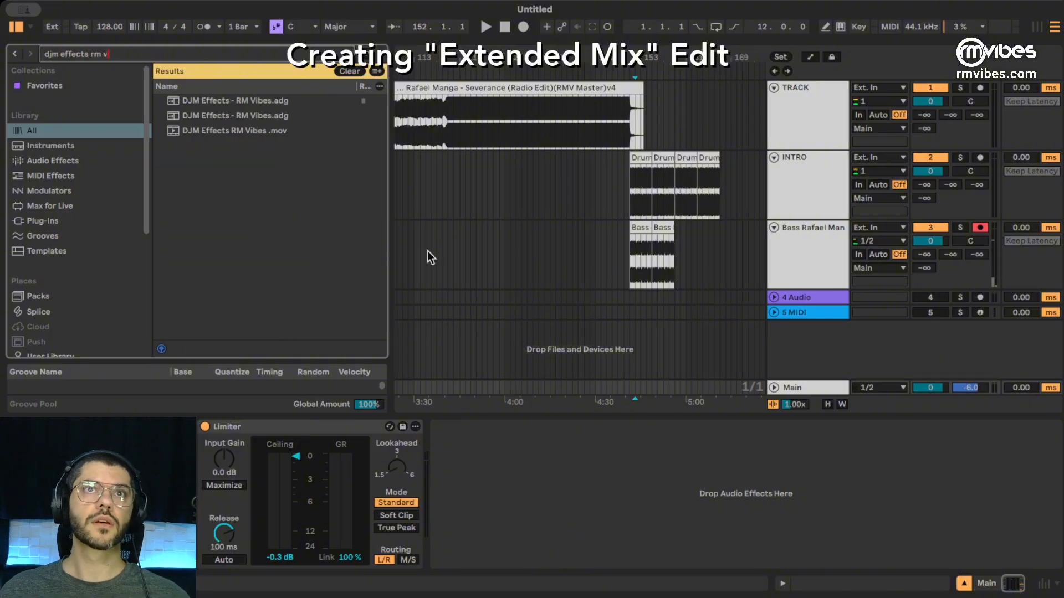
mouse_move(231, 101)
mouse_down()
mouse_move(565, 551)
mouse_move(541, 494)
mouse_move(203, 465)
mouse_up()
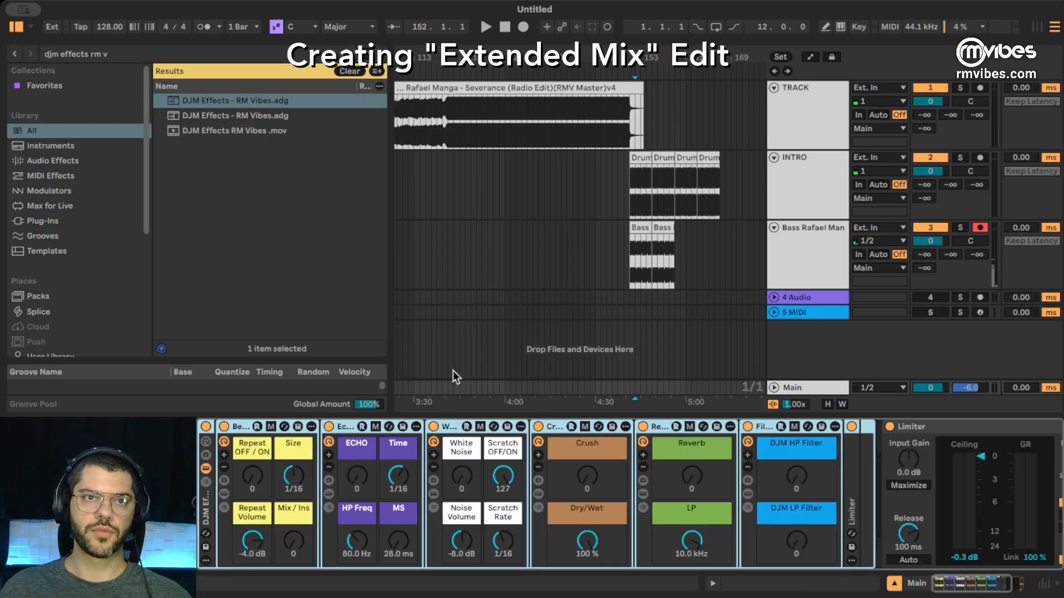
Step: Hide the browser, delete the empty 4 Audio and 5 MIDI tracks, and briefly play the end of the track from bar 150
click(486, 293)
key(super+alt+b)
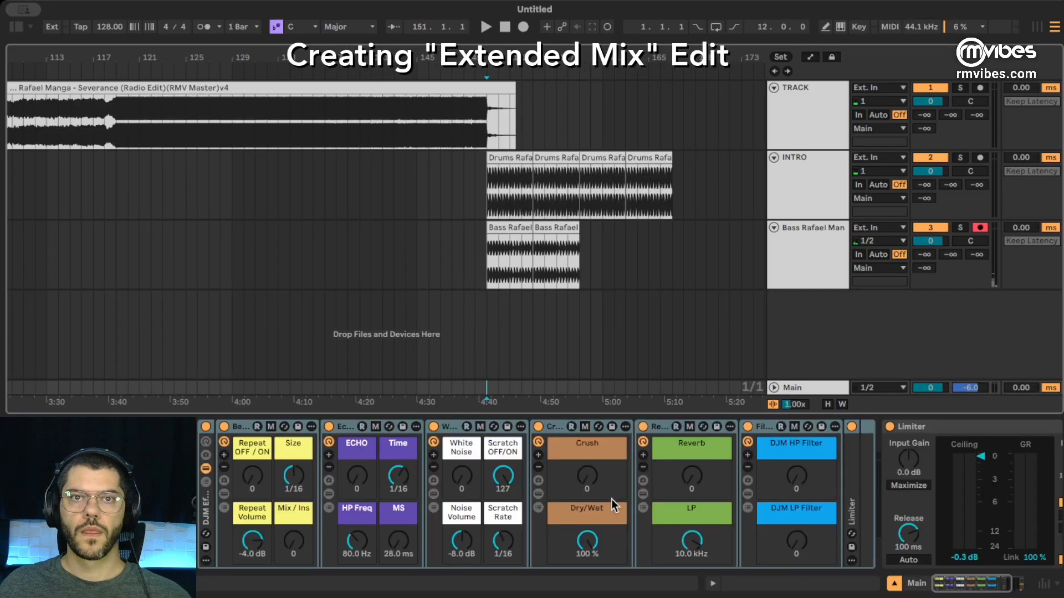
click(472, 120)
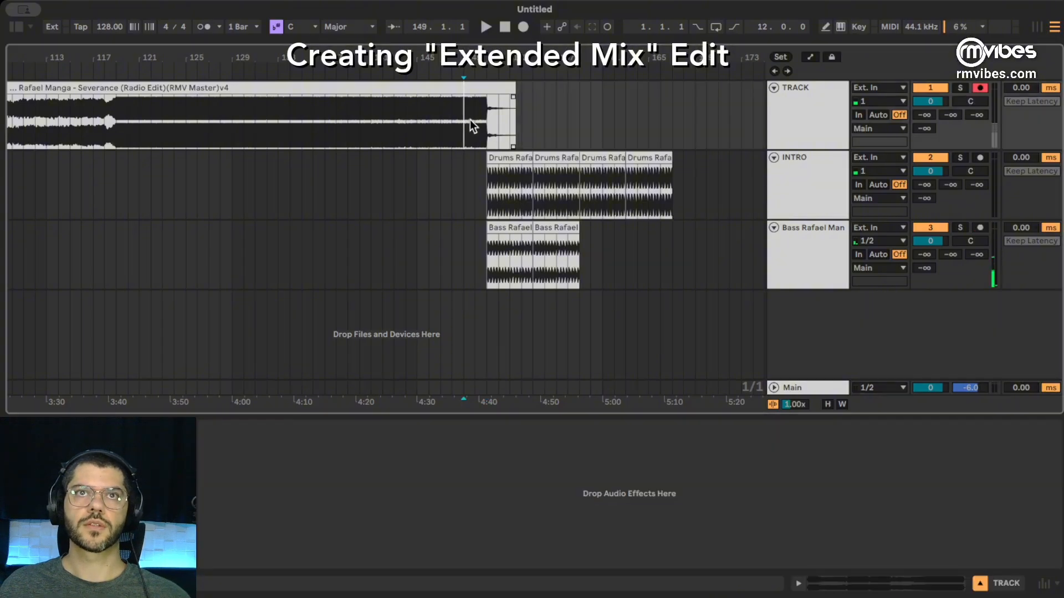
key(space)
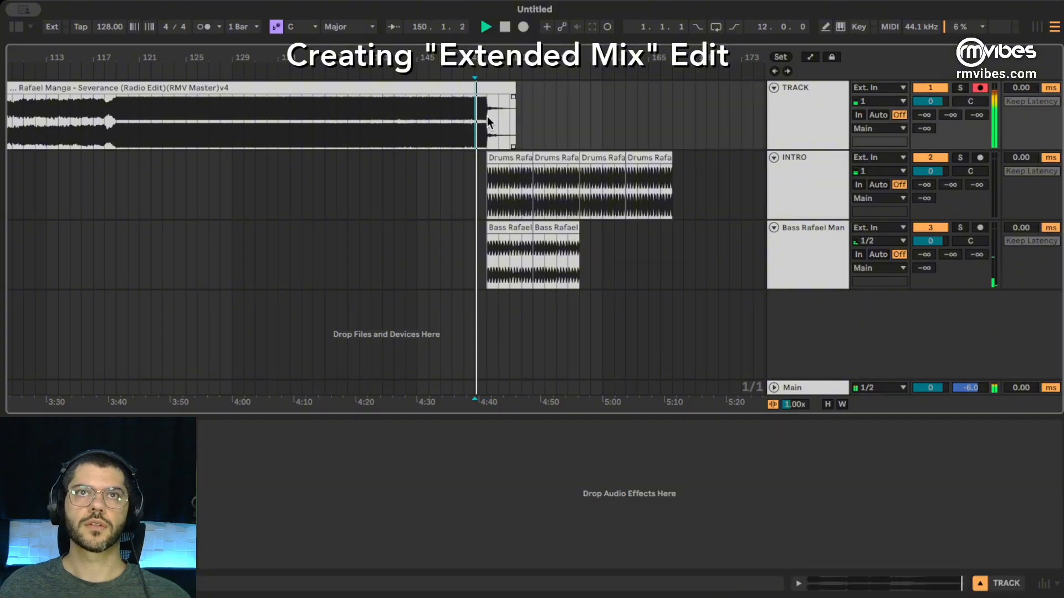
key(space)
Step: Automate White Noise on the Main track to fall in a curve from 127 at bar 151 to 0 by bar 159
click(475, 385)
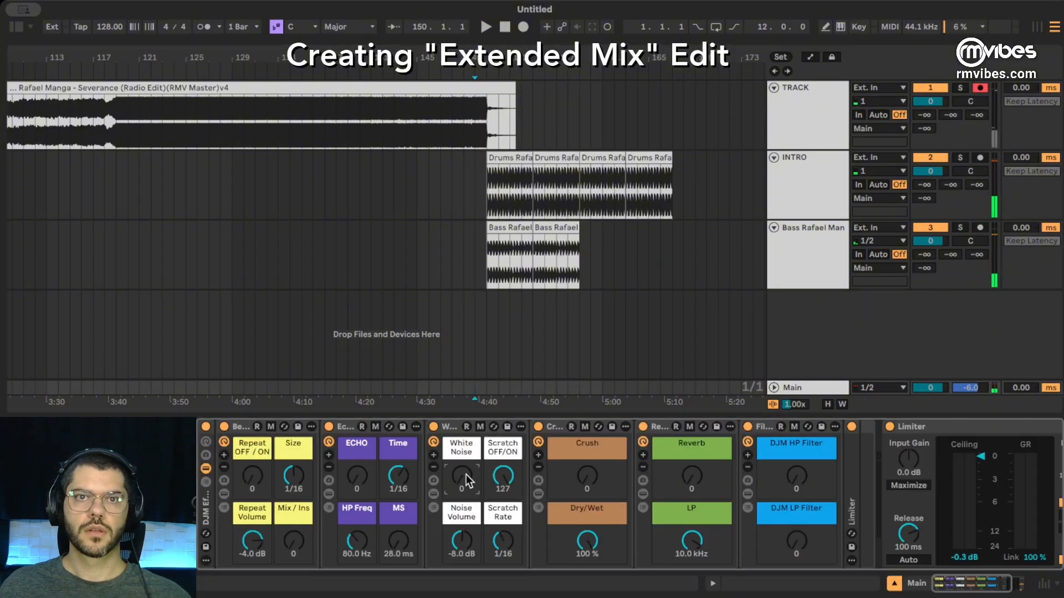
key(a)
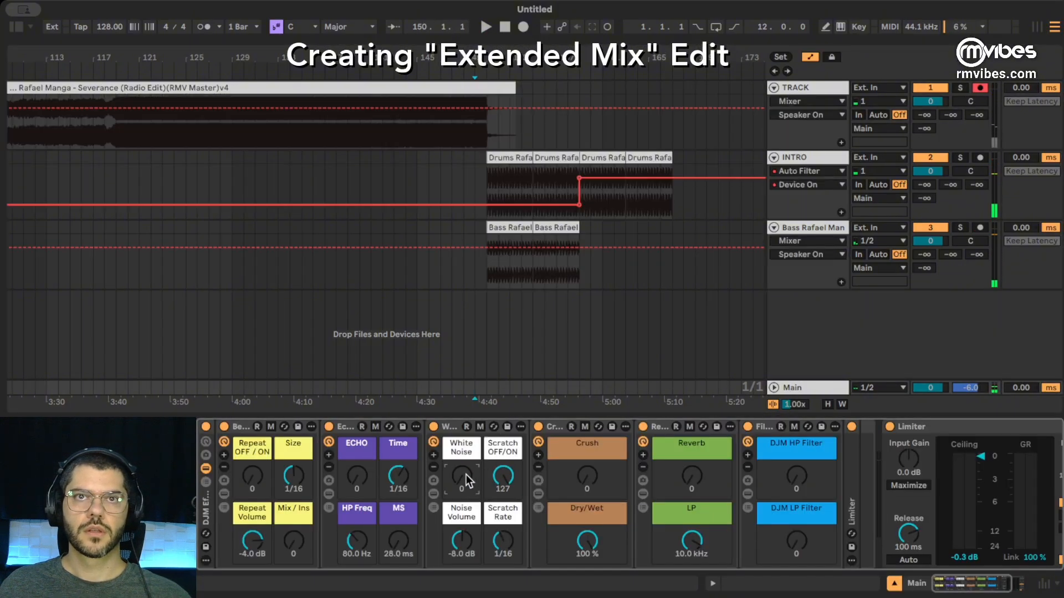
click(773, 389)
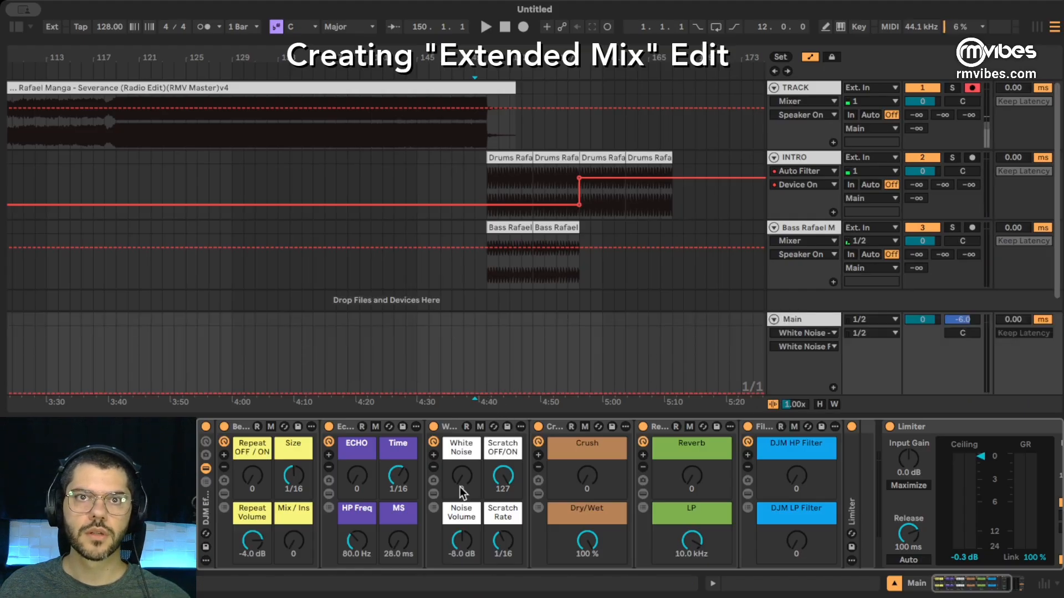
click(482, 353)
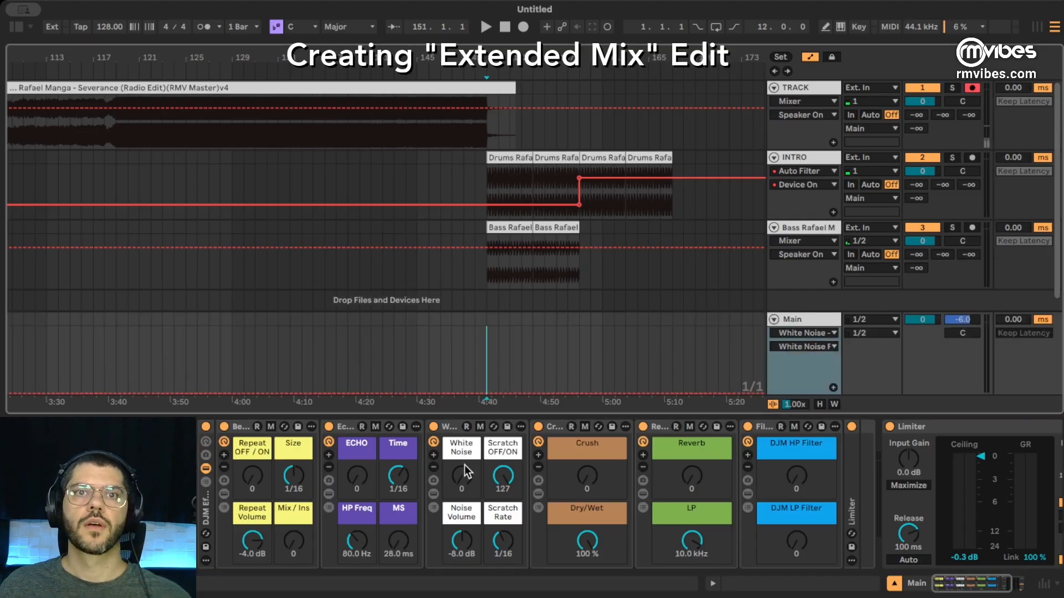
mouse_move(485, 387)
mouse_down()
mouse_move(485, 328)
mouse_move(490, 390)
mouse_move(573, 392)
mouse_up()
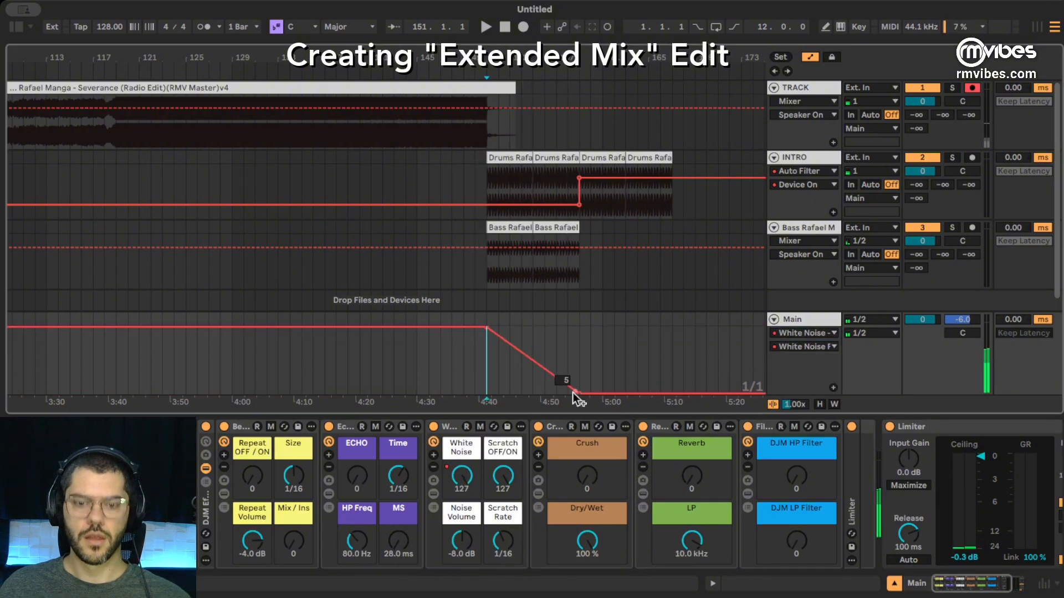
drag(510, 354, 501, 409)
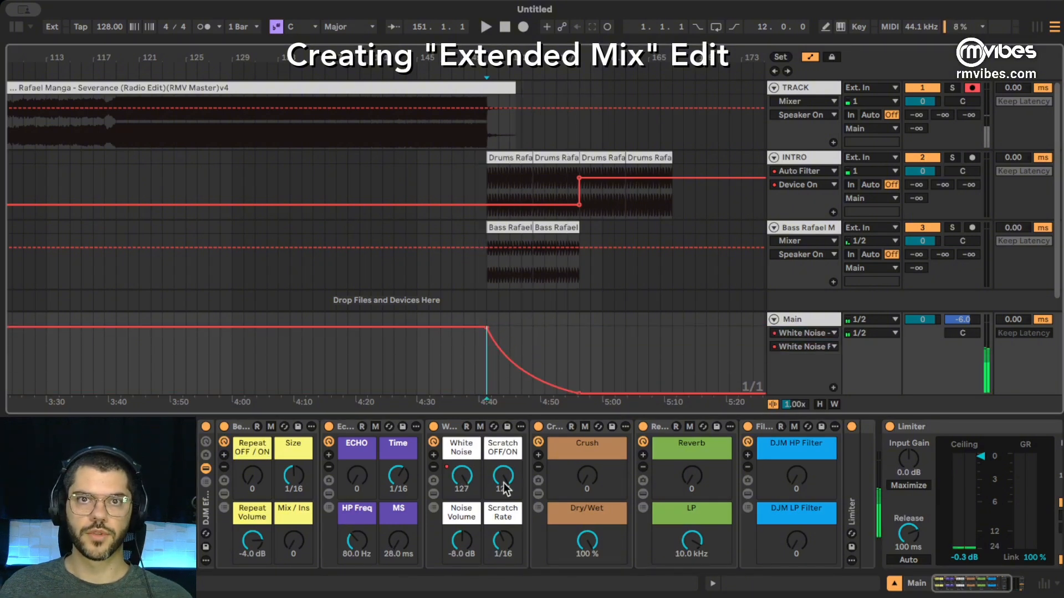
Step: Set Scratch to 0, give White Noise its own automation lane, and ramp it up from 0 at bar 150 to the peak
drag(508, 477, 508, 510)
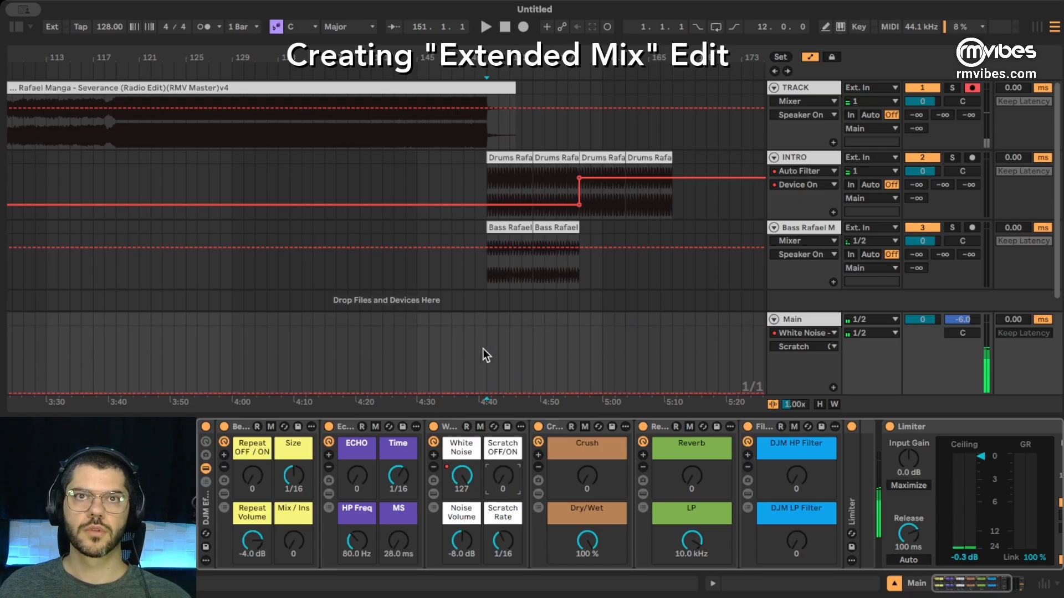
click(461, 475)
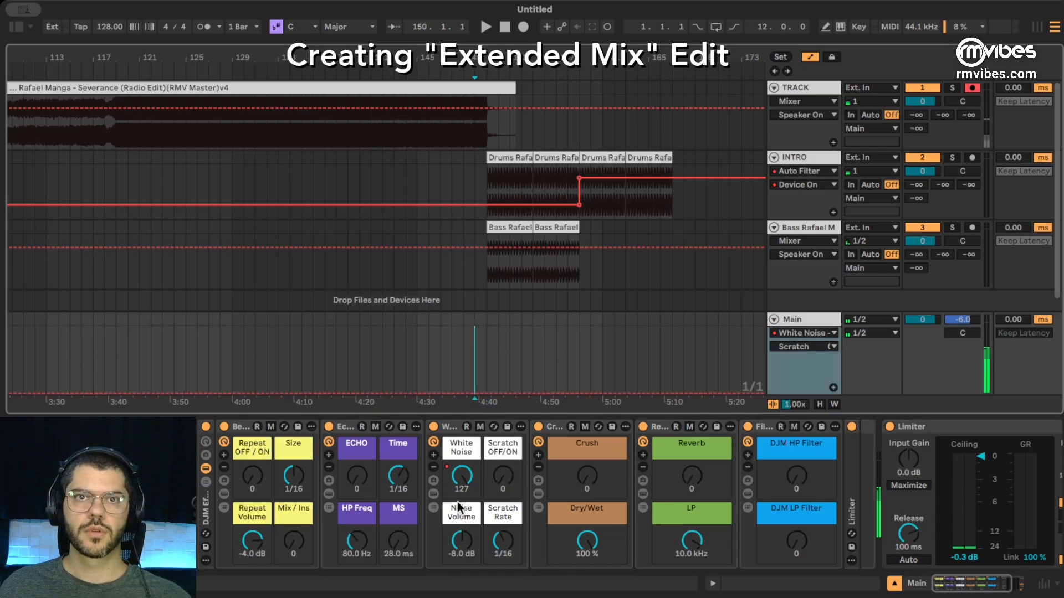
click(834, 388)
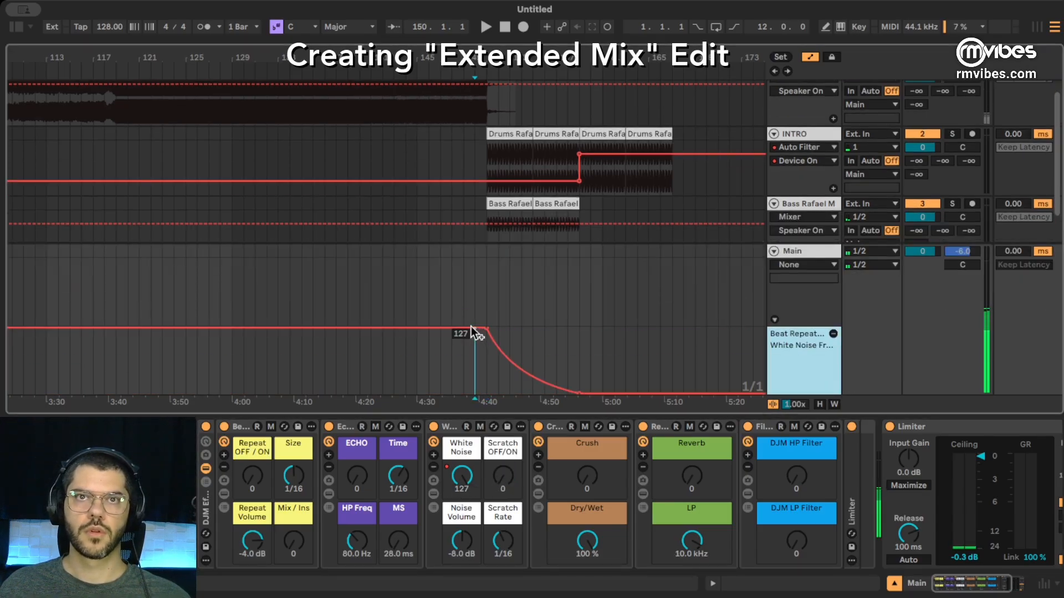
drag(471, 328, 462, 384)
click(467, 369)
Step: Play the outro transition and lower the Noise Volume to -16 dB
key(space)
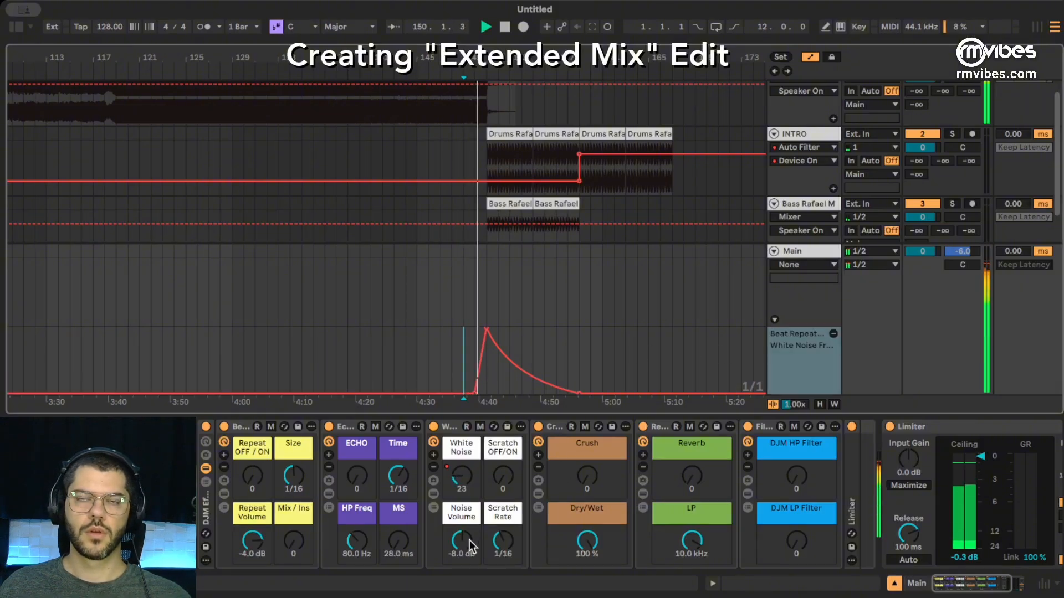
drag(469, 541, 468, 577)
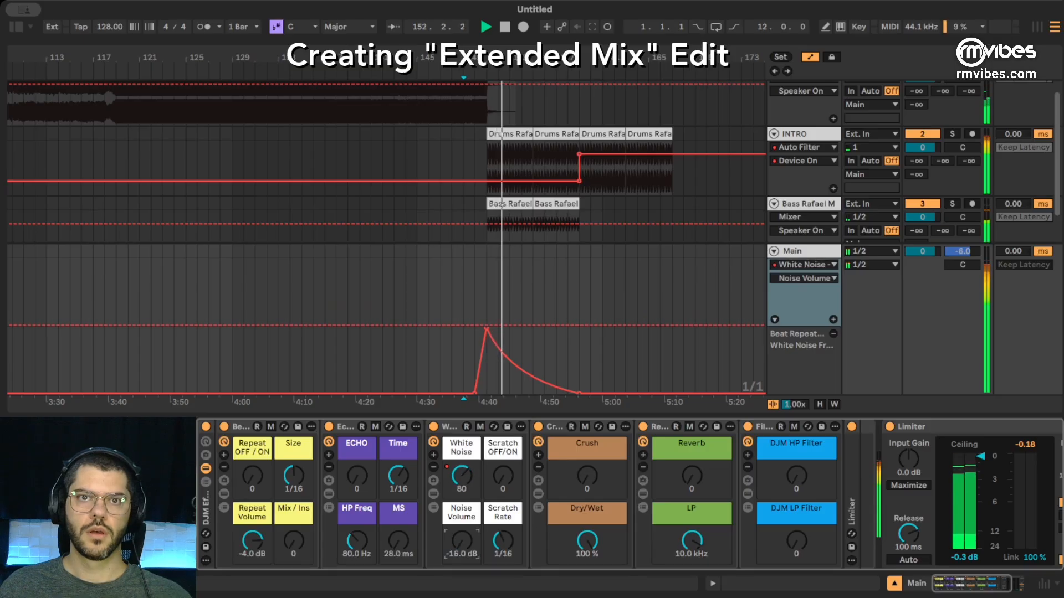
click(473, 340)
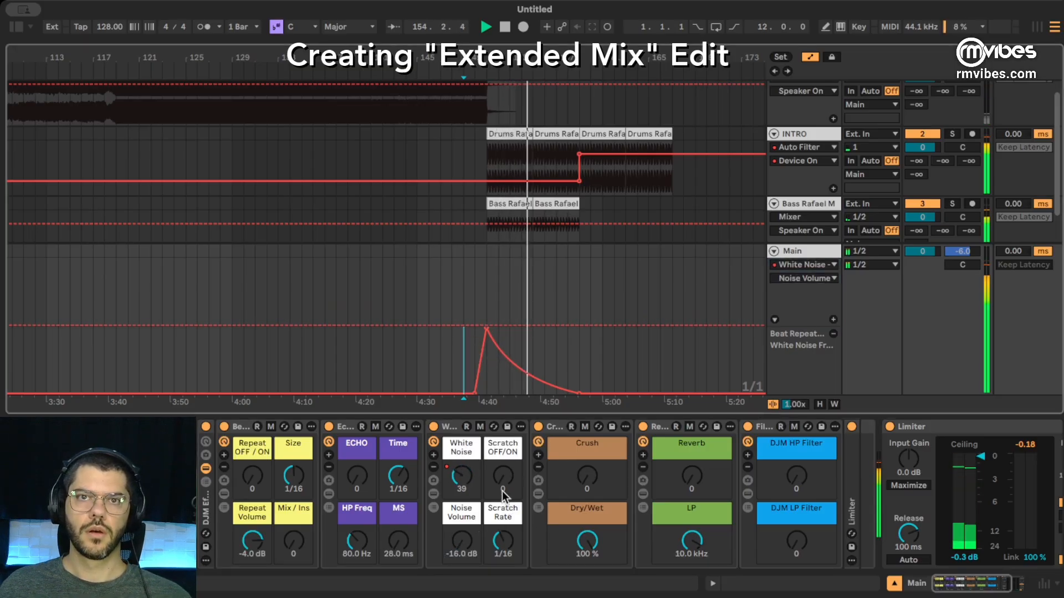
Step: Try out the Scratch effect on the white noise while playing the outro transition again
mouse_move(503, 475)
mouse_down()
mouse_move(505, 408)
mouse_move(504, 428)
mouse_up()
click(464, 350)
key(space)
key(space)
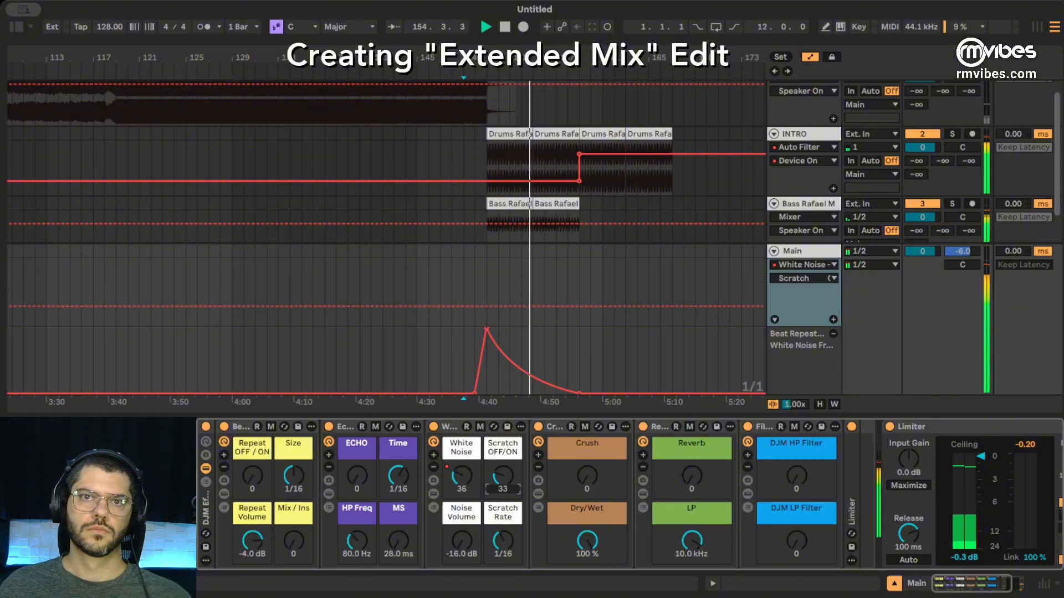
Step: Hide the automation lanes, listen to the outro transition from bar 150, and show the whole arrangement
key(a)
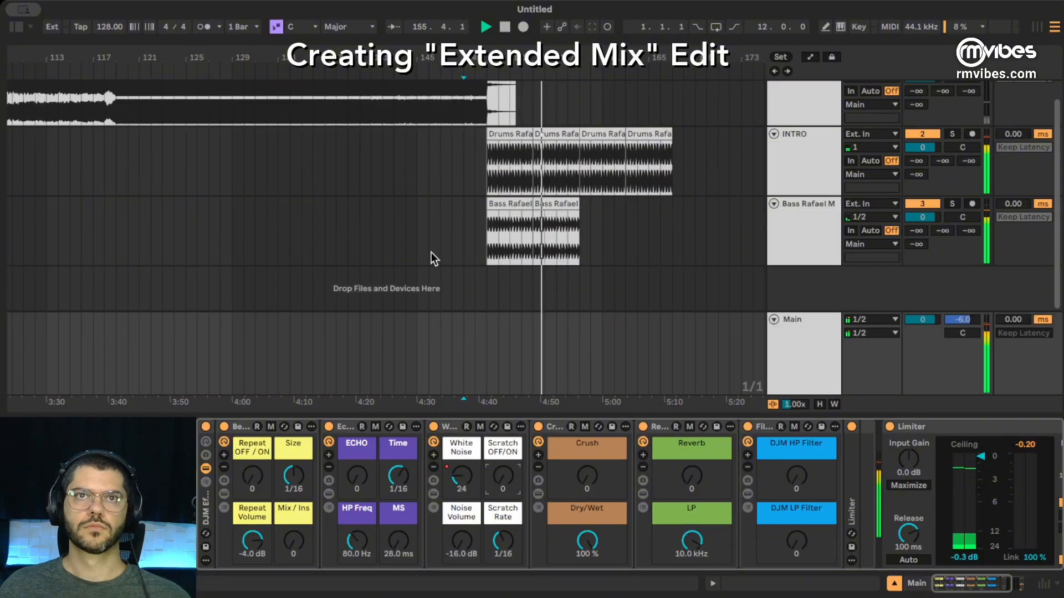
click(460, 260)
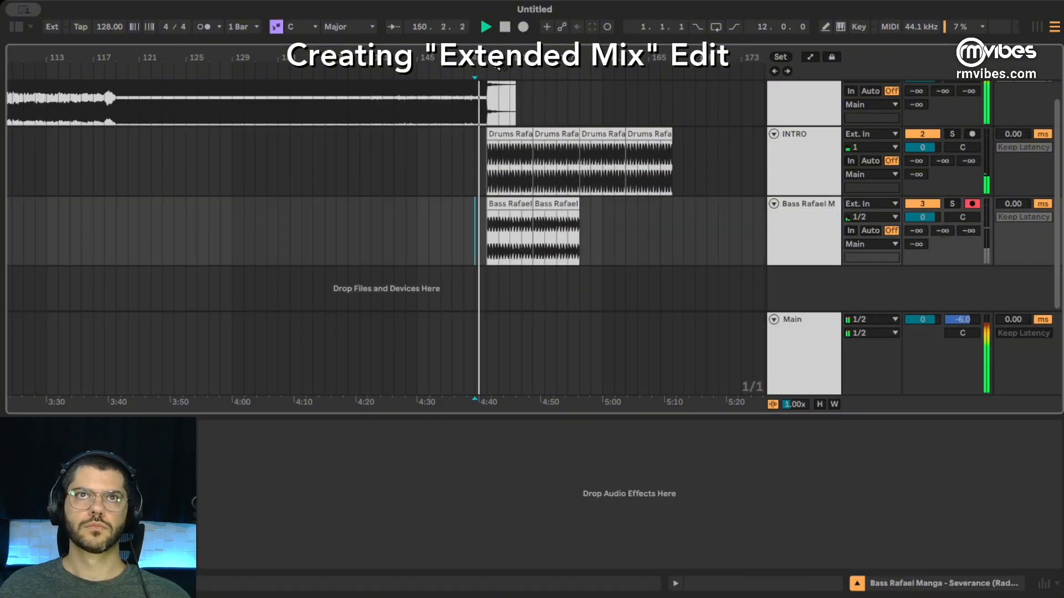
drag(500, 65, 603, 51)
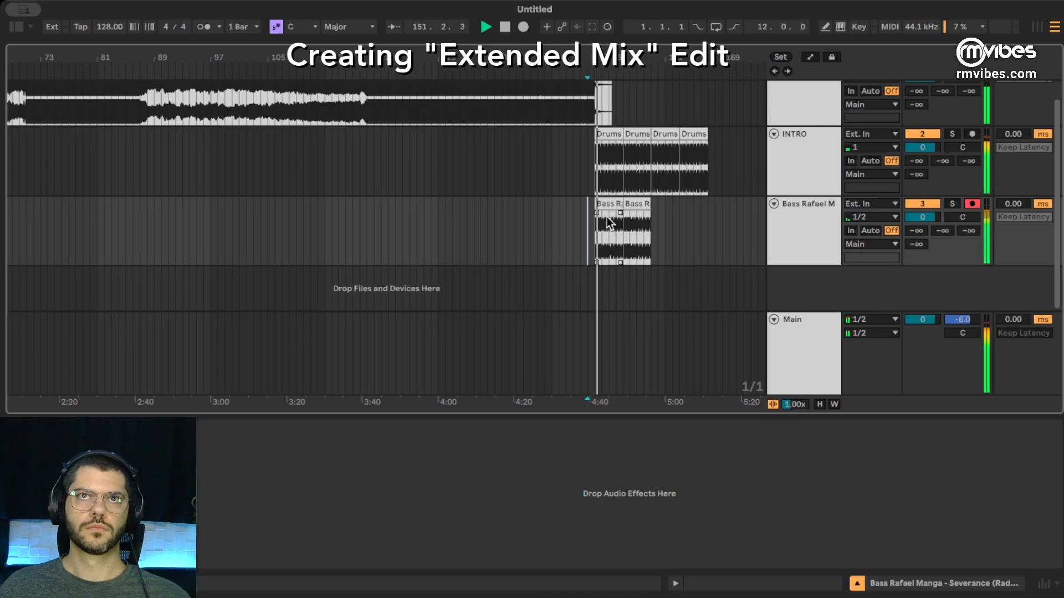
key(w)
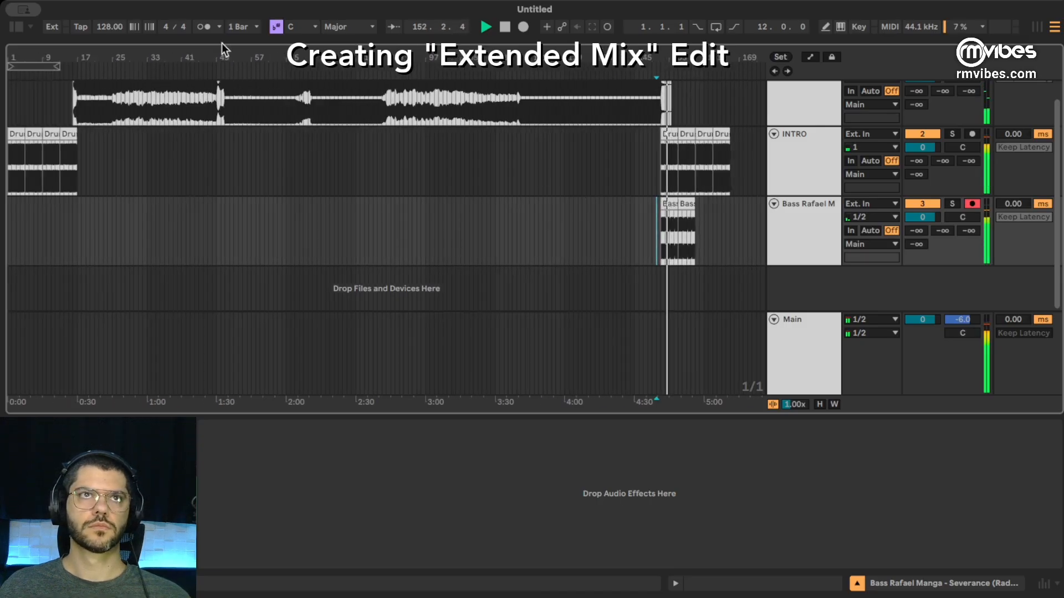
scroll(697, 309, up, 1)
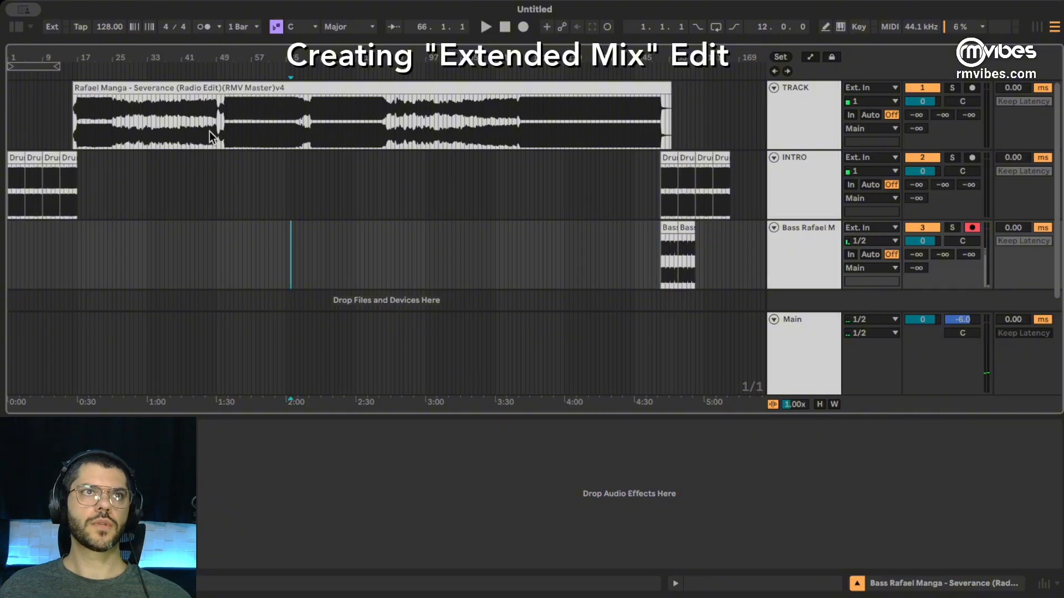
click(51, 112)
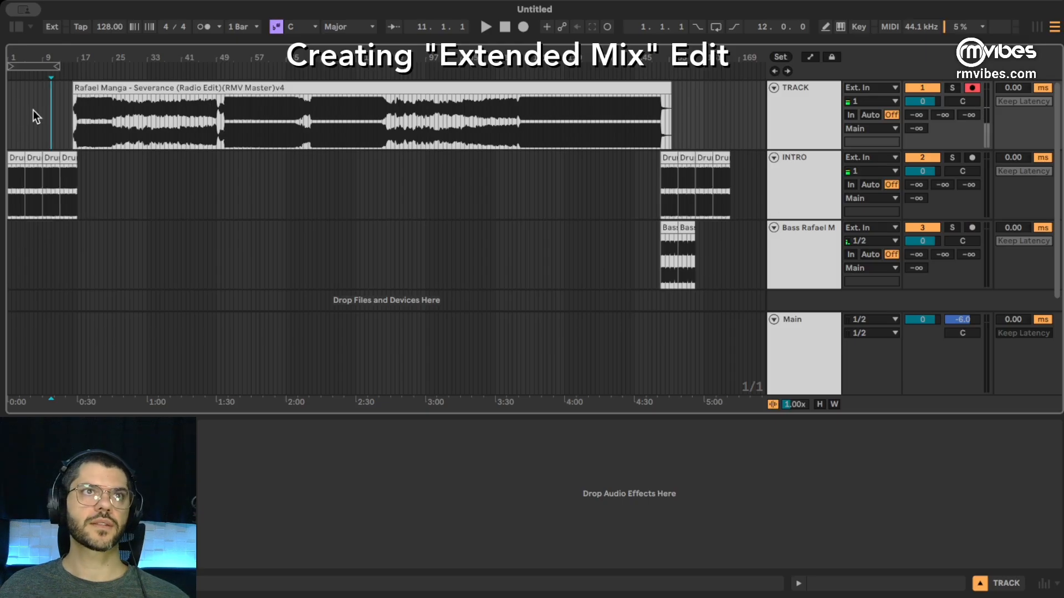
click(93, 110)
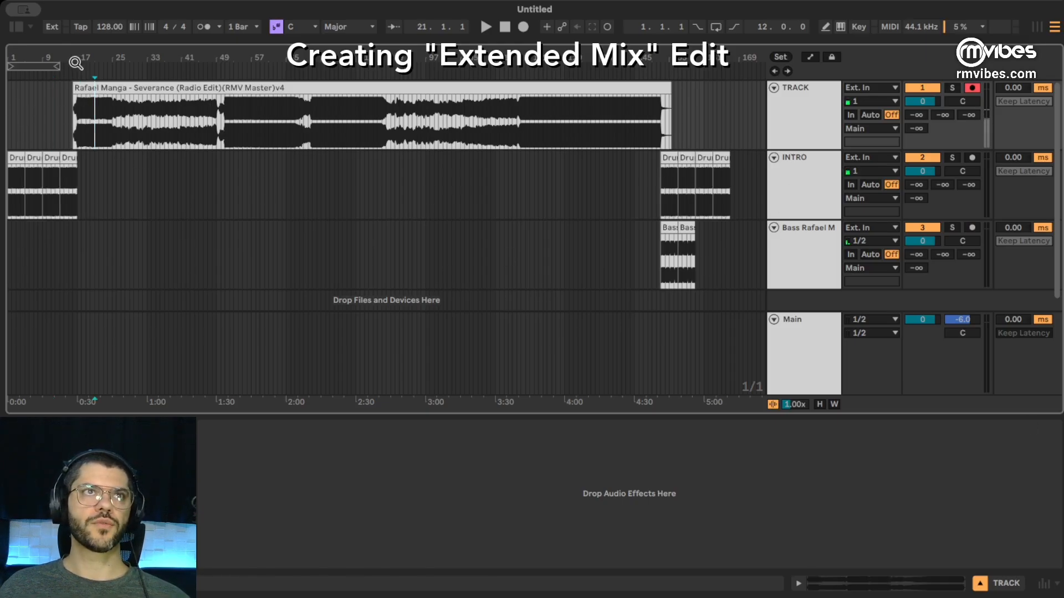
mouse_move(72, 57)
mouse_down()
mouse_move(73, 69)
mouse_move(72, 58)
mouse_up()
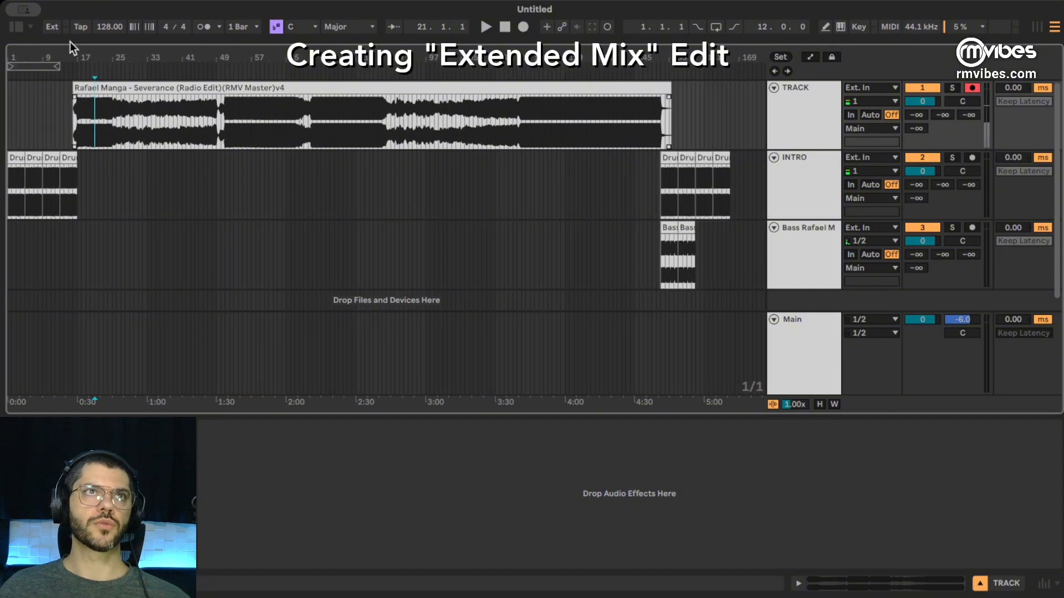
Step: Collapse the DJM Effects rack on the Main track and play from bar 16 to check the Limiter's gain reduction
click(134, 333)
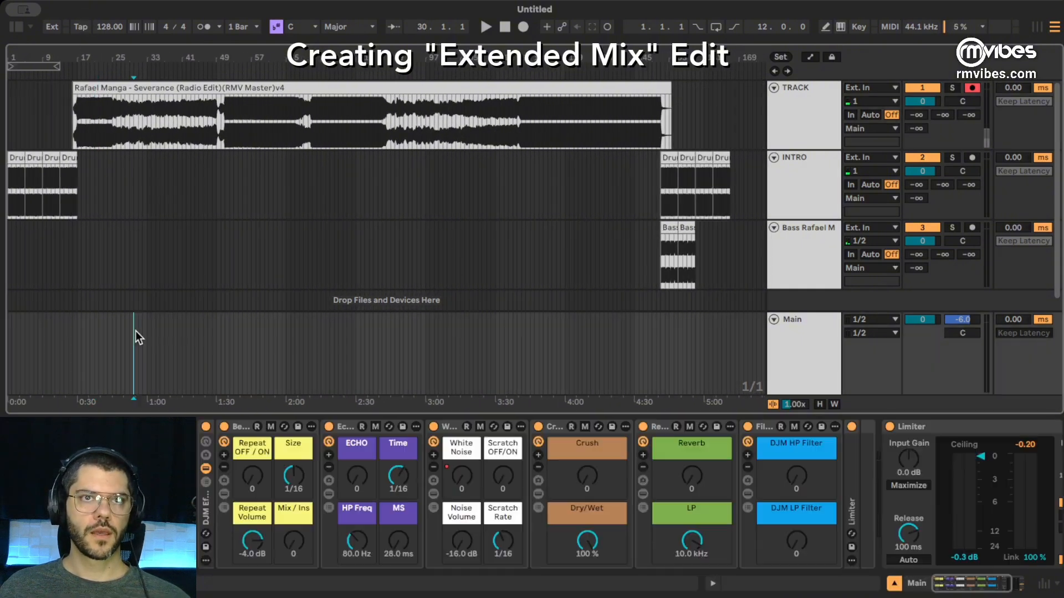
click(234, 372)
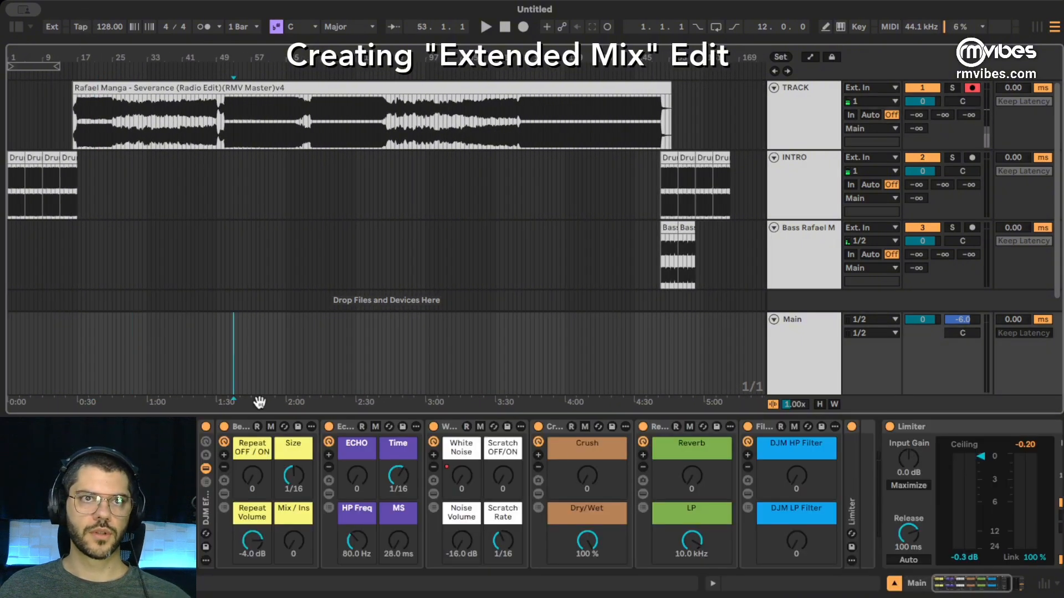
double_click(203, 514)
click(495, 481)
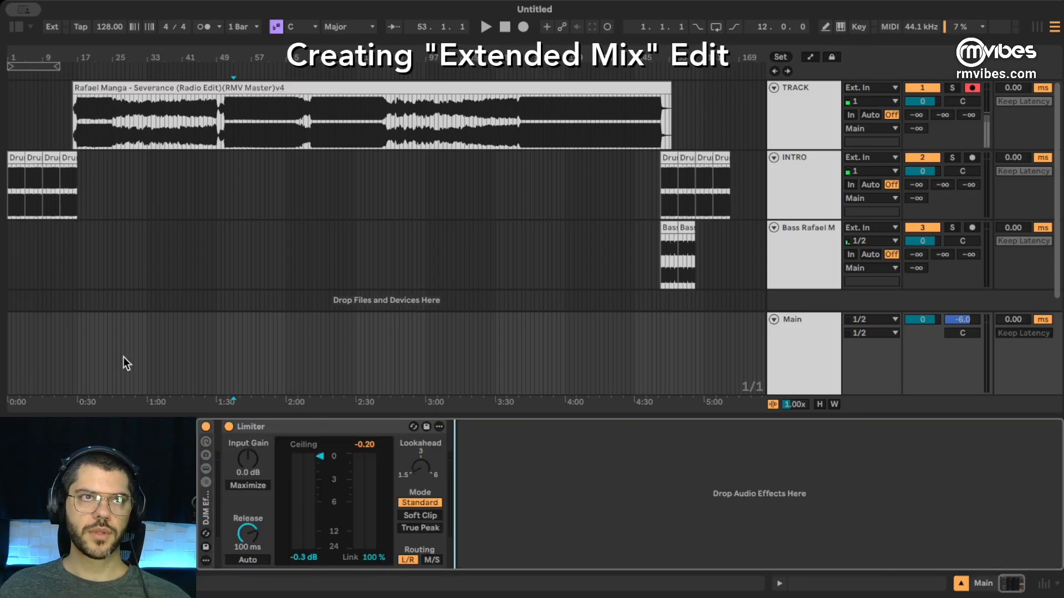
click(72, 340)
key(space)
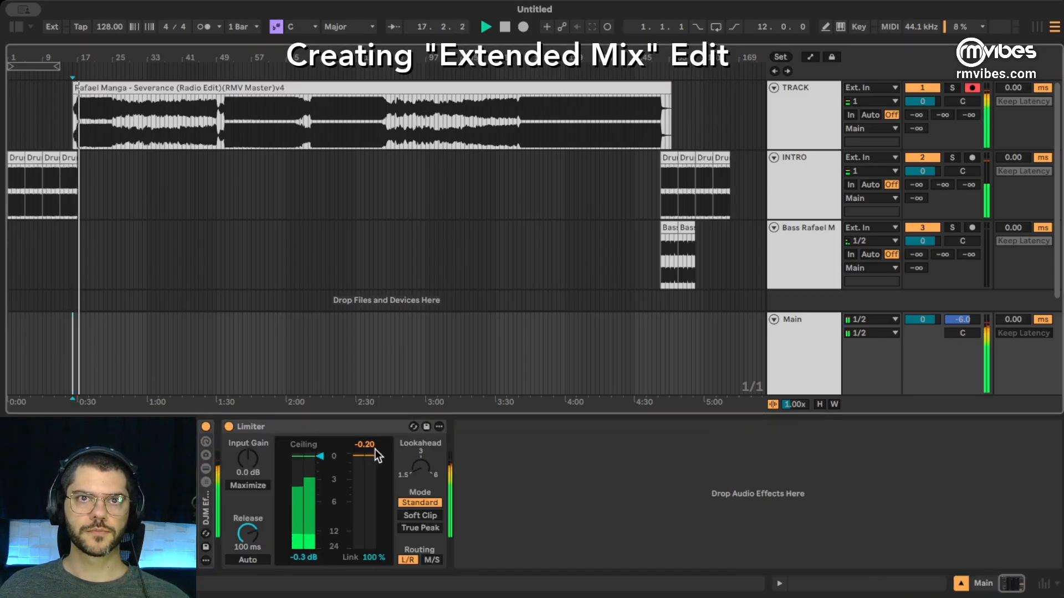
key(space)
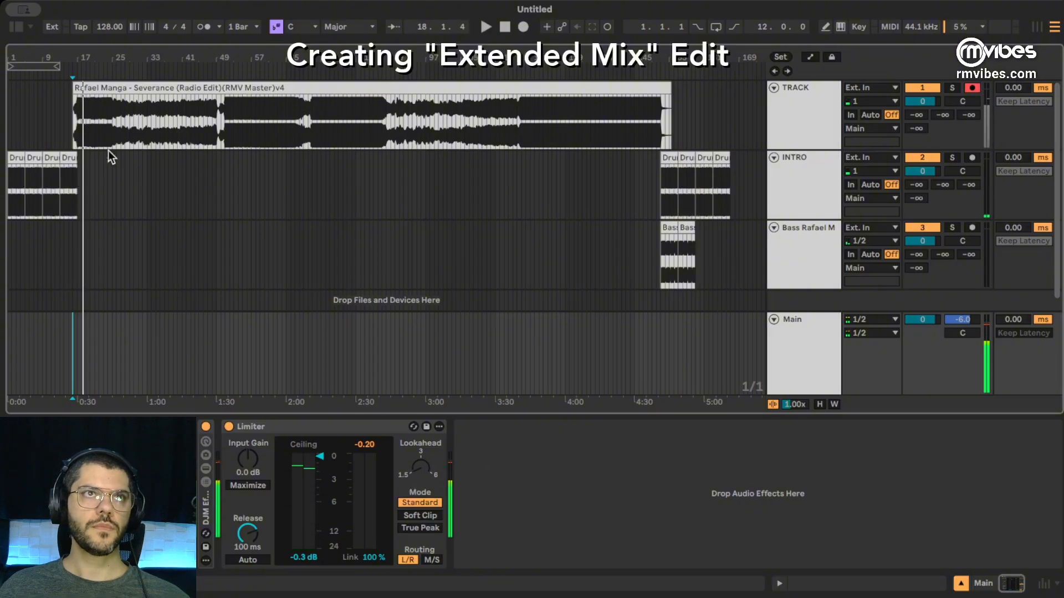
Step: Solo TRACK, play it from bar 21 to check its peak level in the mixer, and return to the arrangement
click(95, 129)
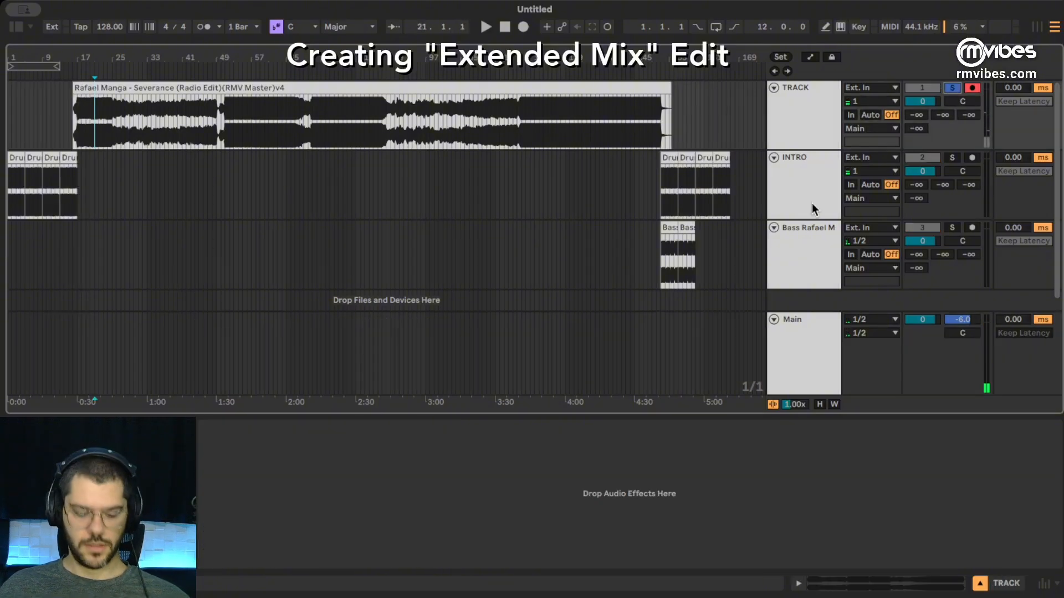
key(Tab)
key(space)
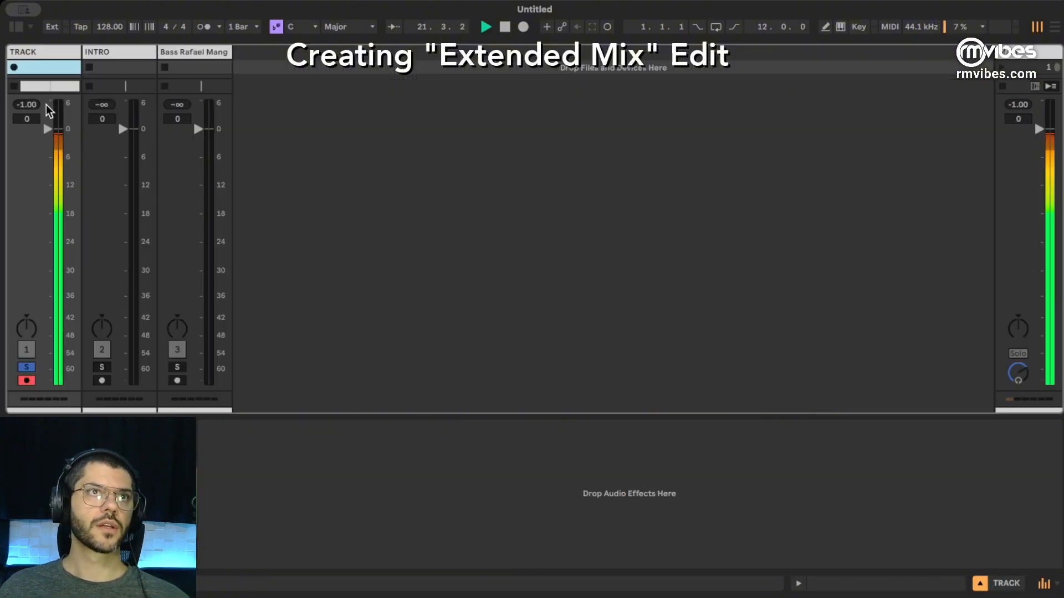
key(Tab)
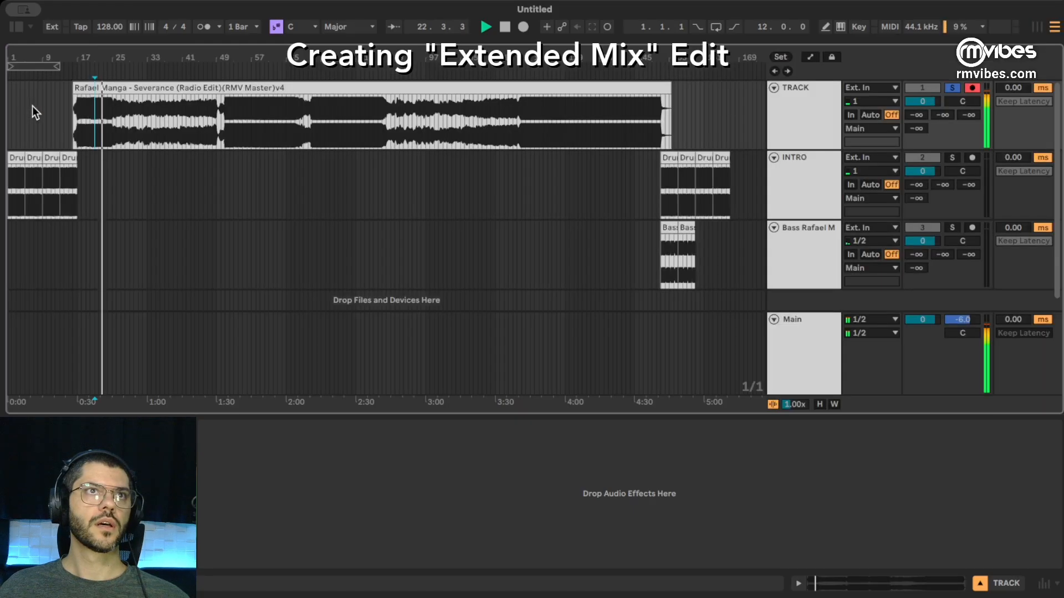
key(space)
Step: Set the Main track's Limiter to a -1.0 dB ceiling and 20.1 ms release, and change its lookahead
click(80, 128)
click(69, 339)
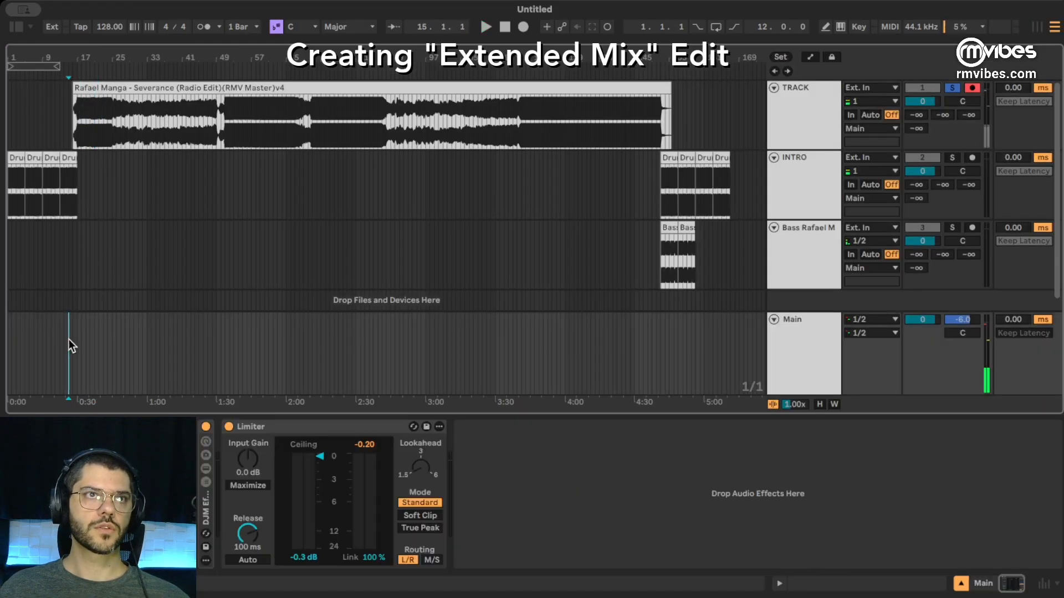
click(65, 189)
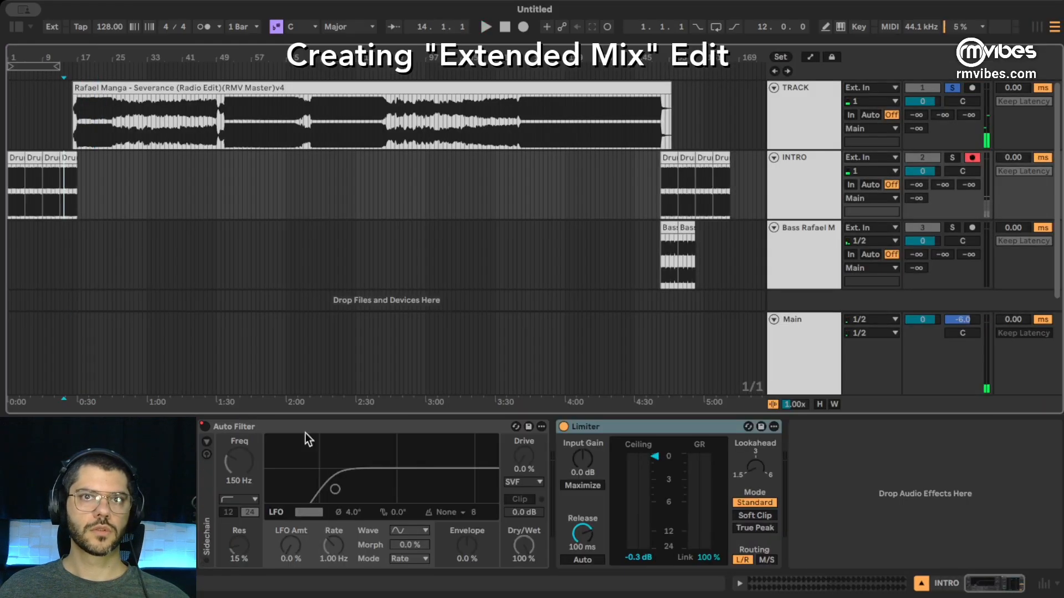
click(61, 367)
drag(69, 51, 90, 220)
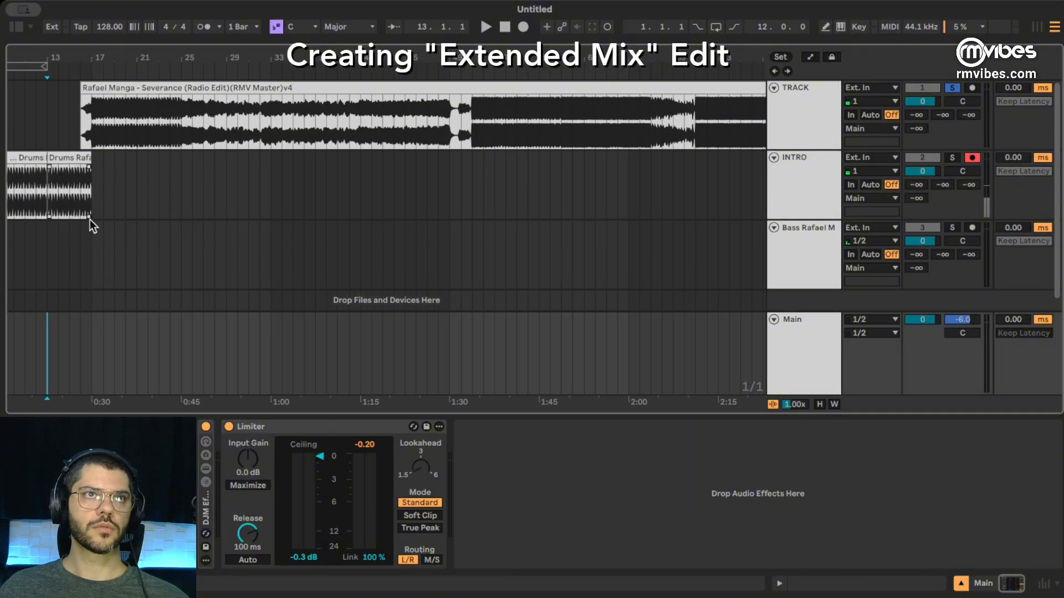
click(81, 377)
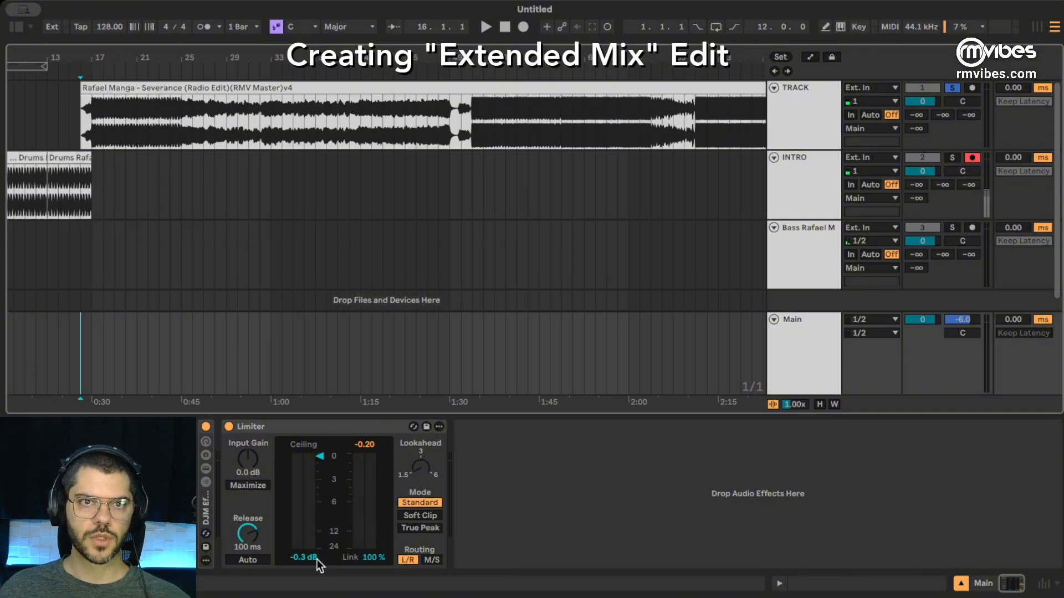
drag(304, 558, 304, 571)
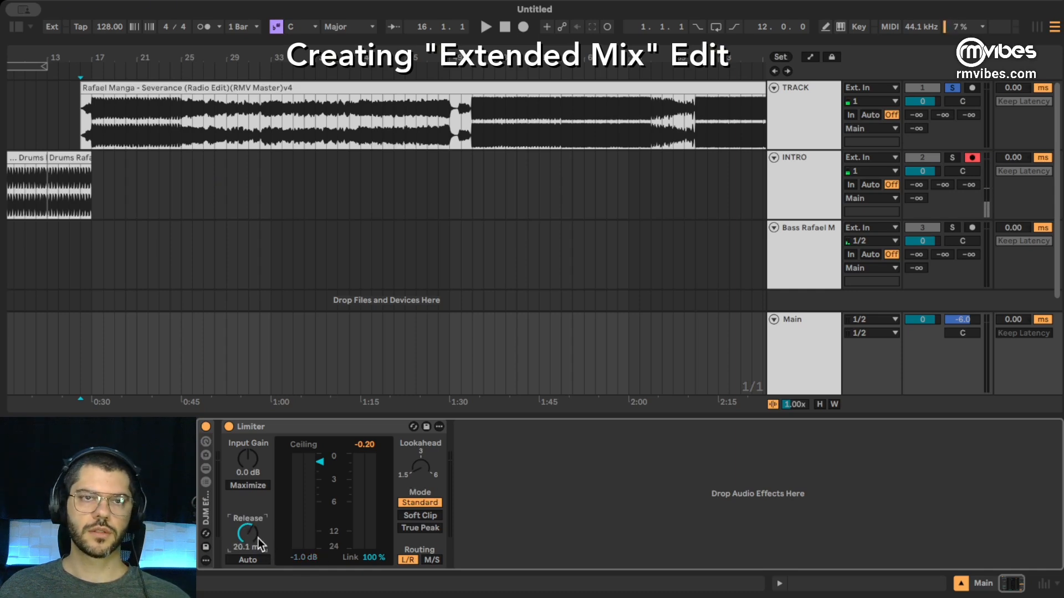
click(417, 475)
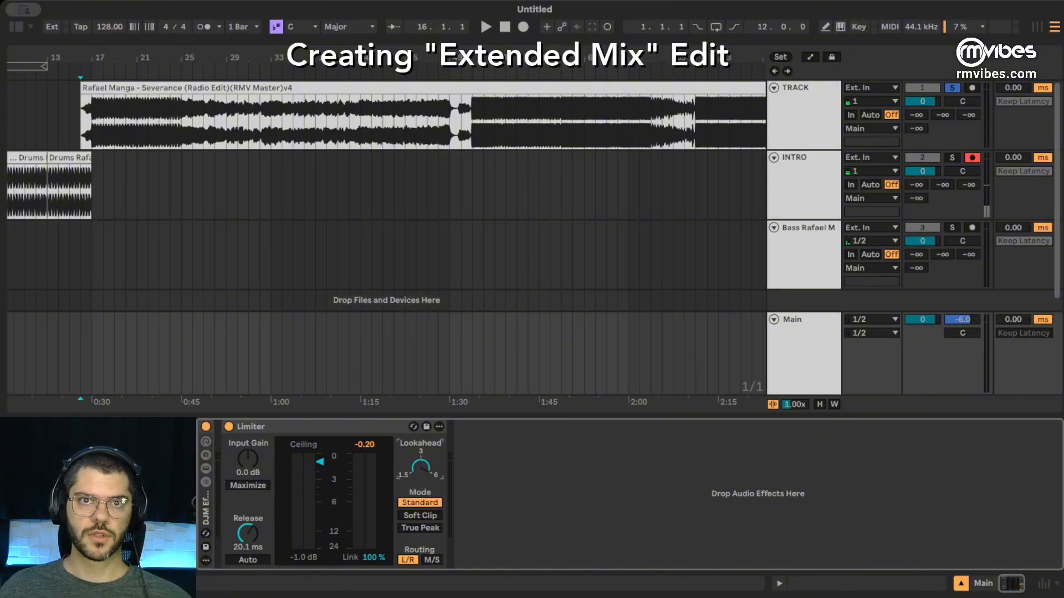
Step: Play the mix from bar 16 to check the Main Limiter's gain reduction, and play the outro transition from about bar 149
key(space)
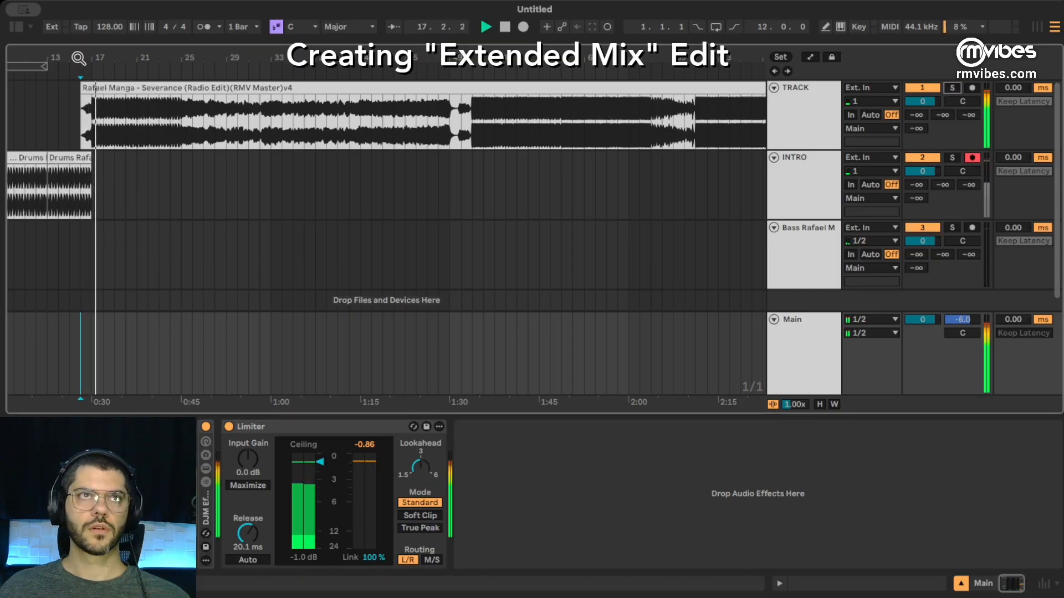
drag(78, 58, 78, 27)
click(653, 111)
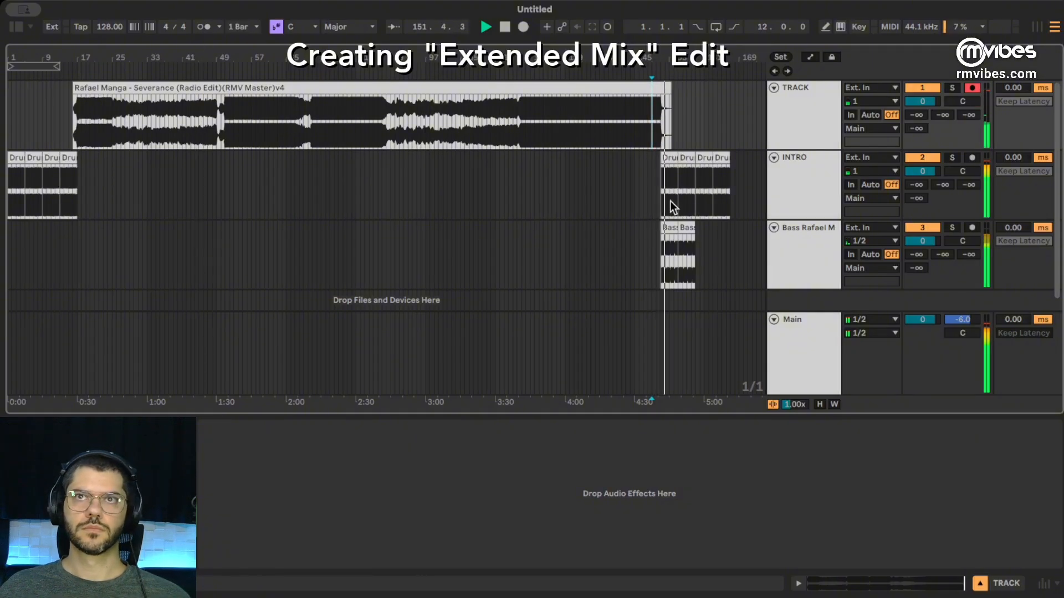
Step: Edit the INTRO track's Auto Filter on/off automation so the filter switches on where the outro drums start at bar 151
drag(692, 66, 641, 148)
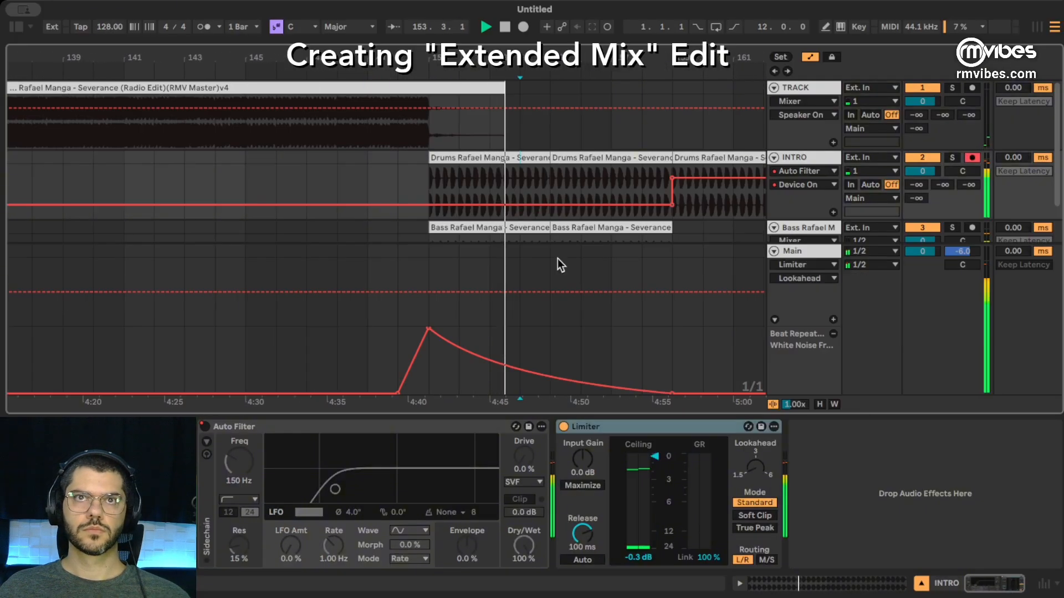
click(671, 205)
click(430, 178)
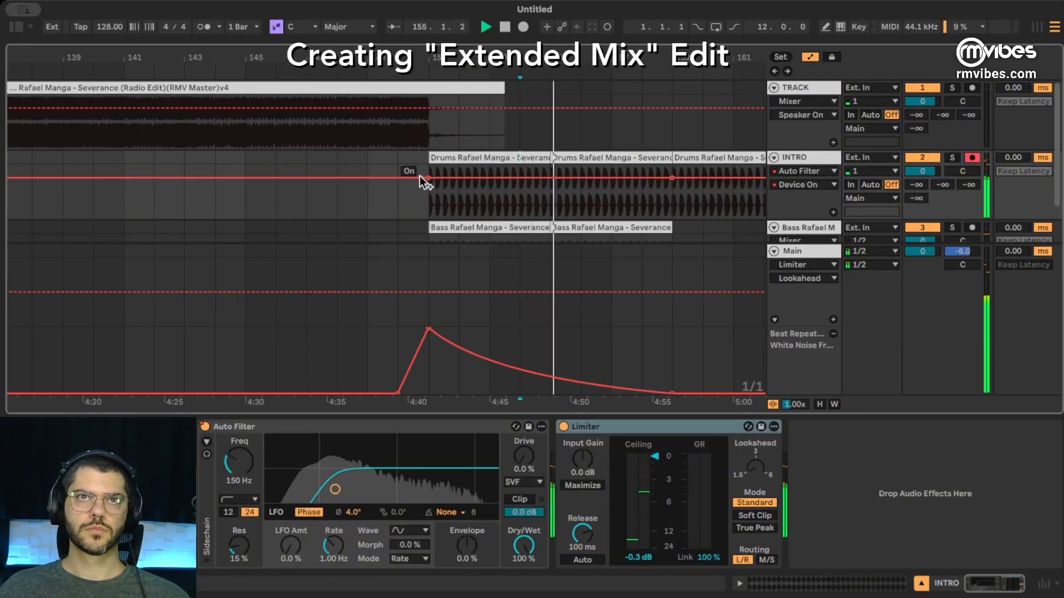
drag(420, 177, 420, 206)
click(478, 207)
key(space)
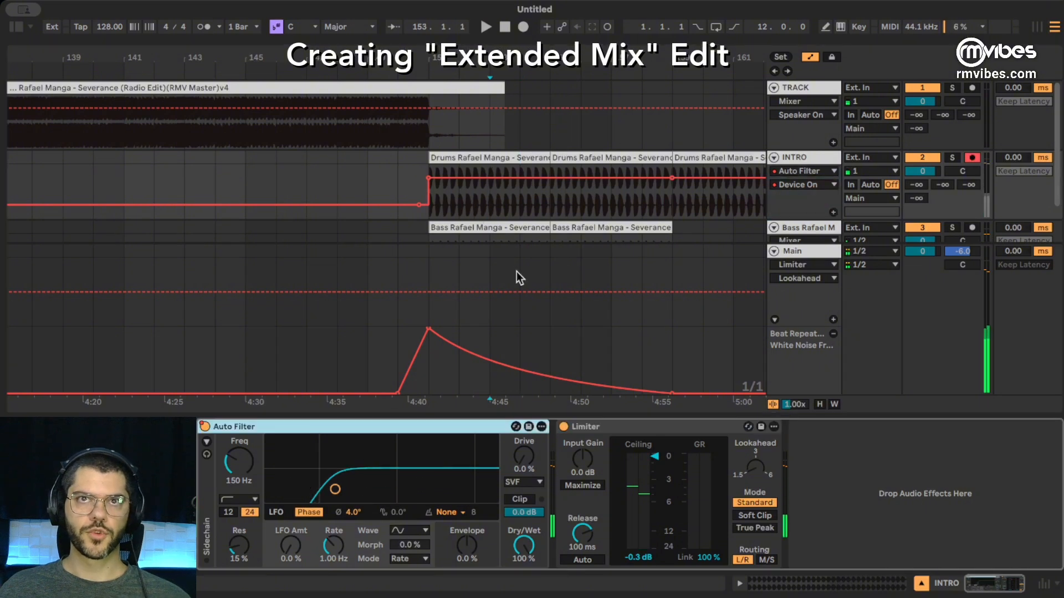
Step: Copy the INTRO track's Auto Filter onto the Bass track
click(519, 275)
click(698, 225)
click(547, 185)
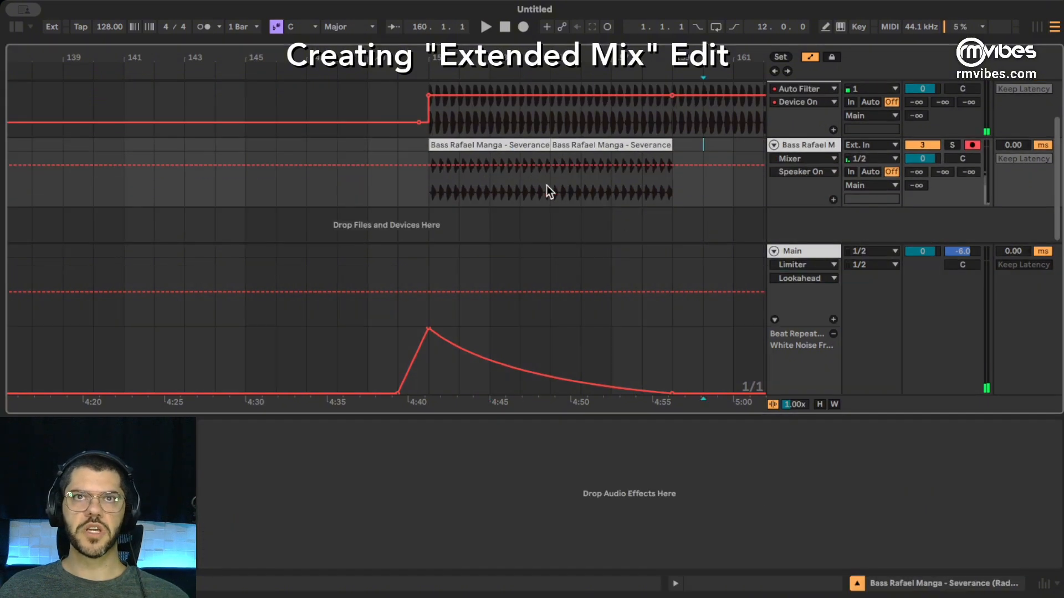
key(super+v)
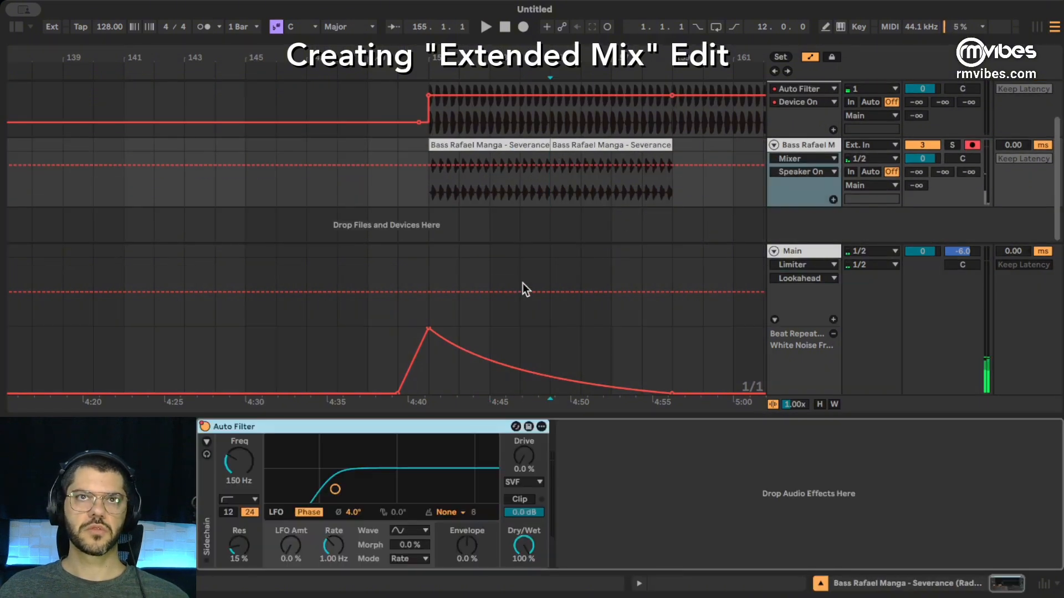
Step: Hide the automation lanes and play from bar 150 to hear the filtered drums and bass in the outro
click(398, 180)
key(space)
key(a)
scroll(626, 209, up, 2)
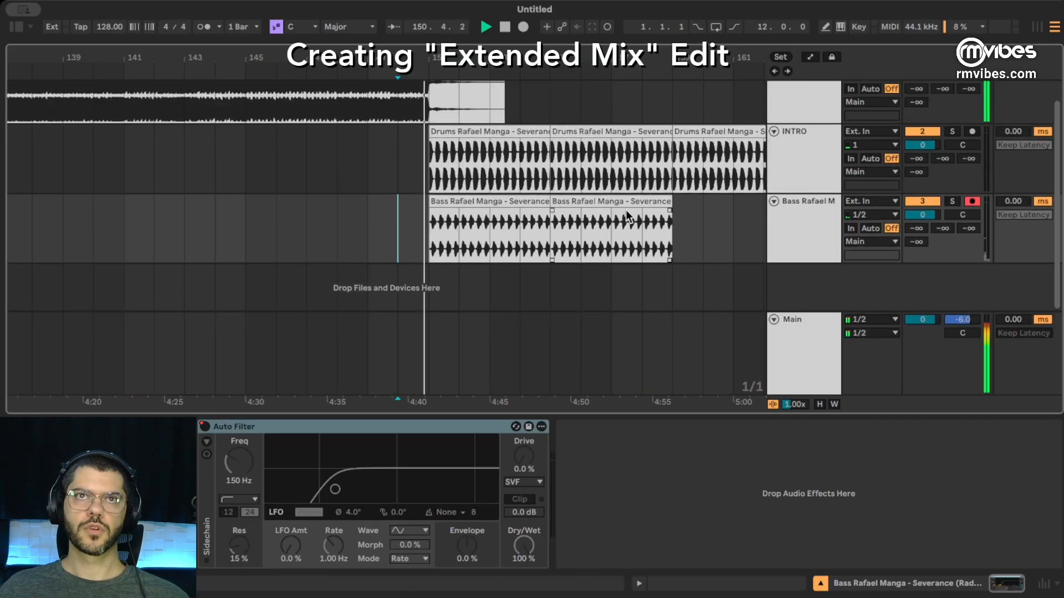
drag(450, 58, 548, 53)
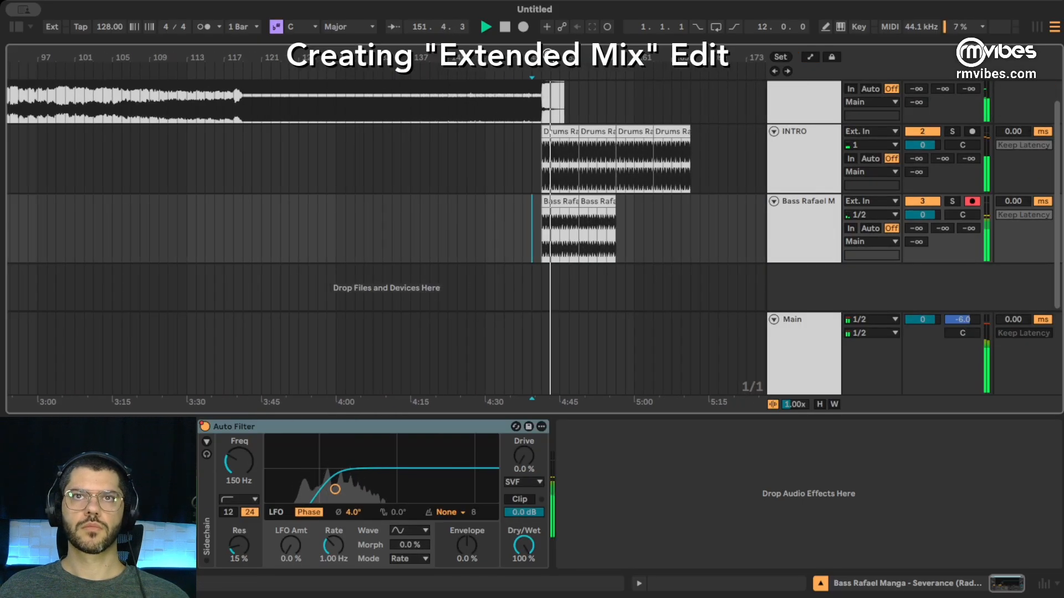
drag(205, 55, 530, 69)
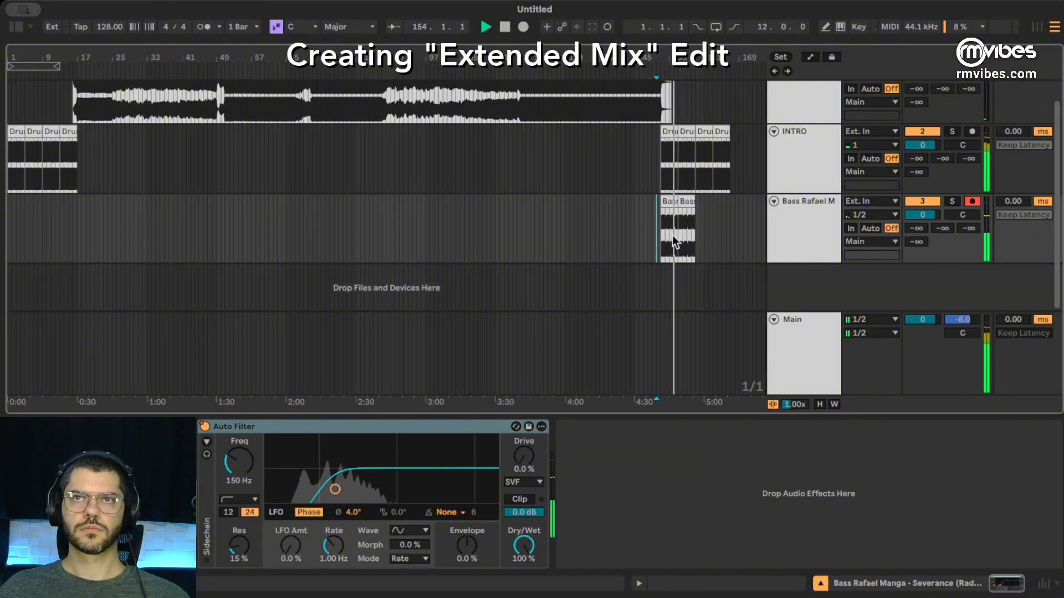
Step: Change the INTRO track's Auto Filter on/off automation so the filter stays off until the bass clips end at bar 159
click(674, 171)
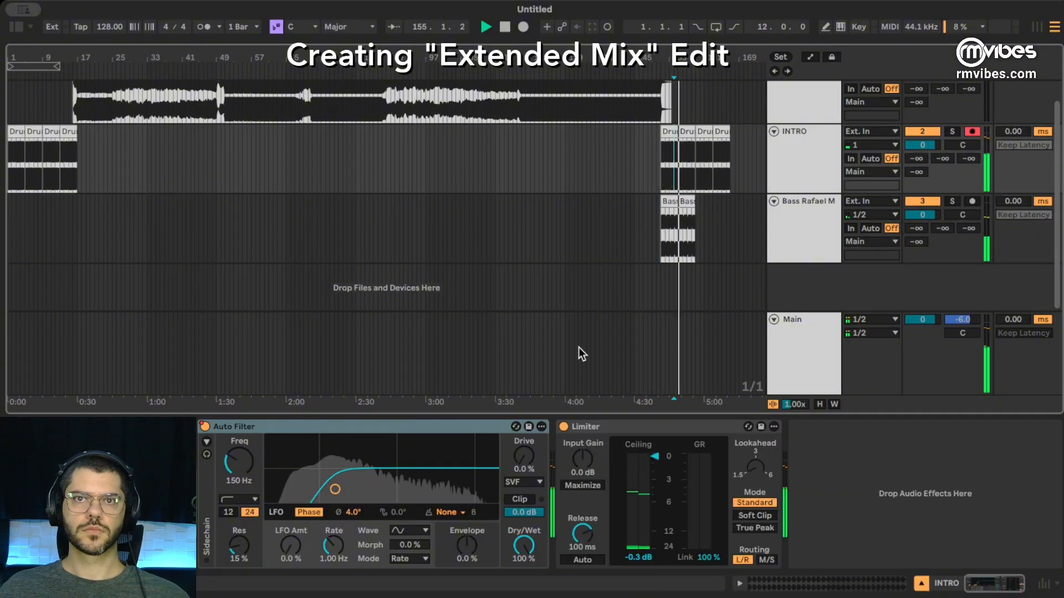
key(a)
click(205, 427)
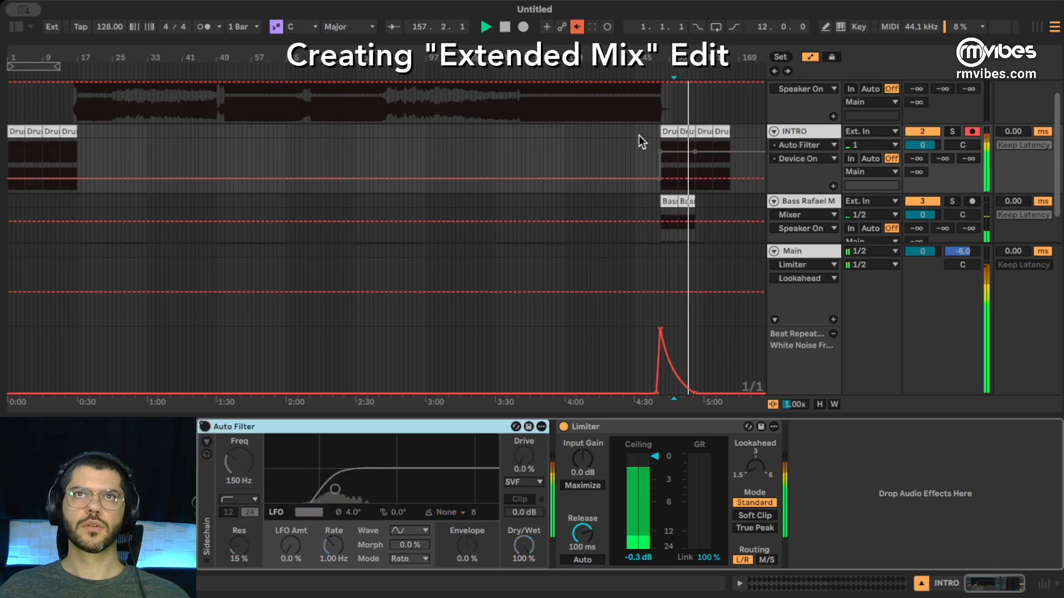
click(656, 154)
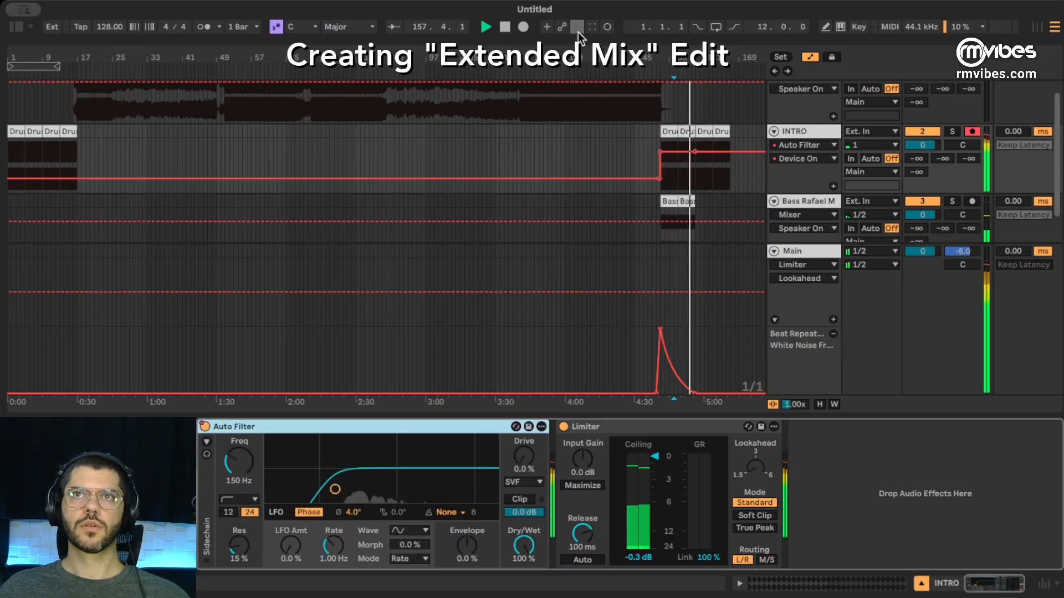
drag(657, 151, 656, 178)
Step: Hide the automation lanes and listen to the outro from bar 150 and the drum-and-bass section through to bar 159
click(657, 155)
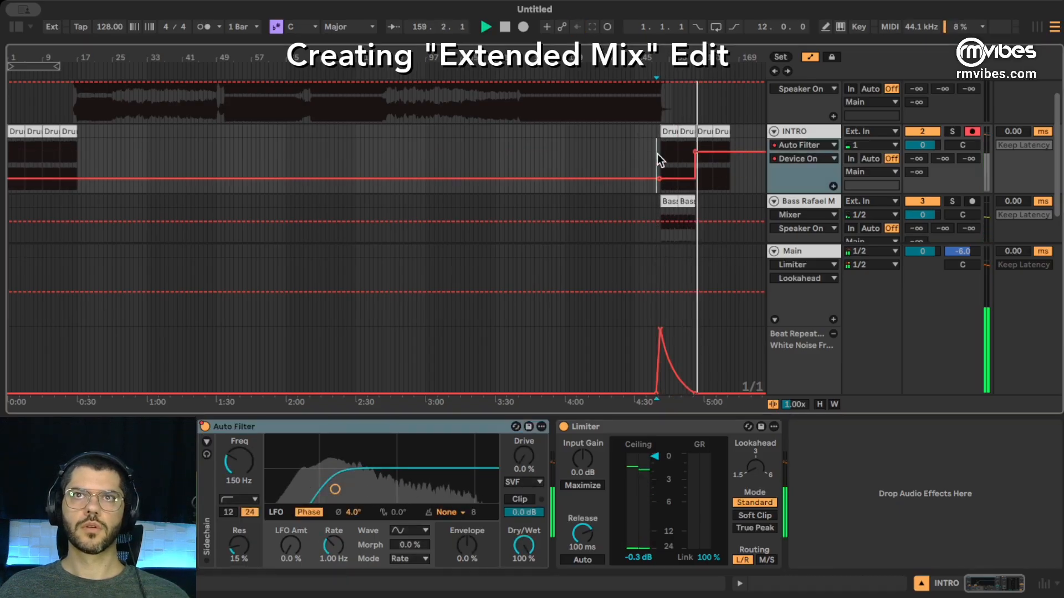
key(a)
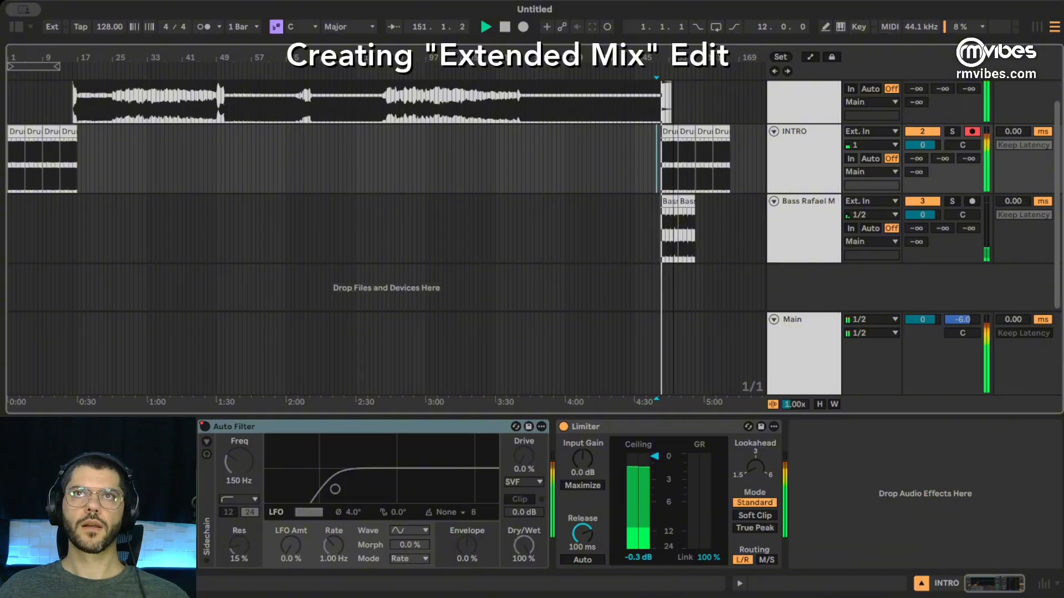
mouse_move(673, 58)
mouse_down()
mouse_move(654, 83)
mouse_move(661, 46)
mouse_up()
click(708, 159)
key(space)
key(space)
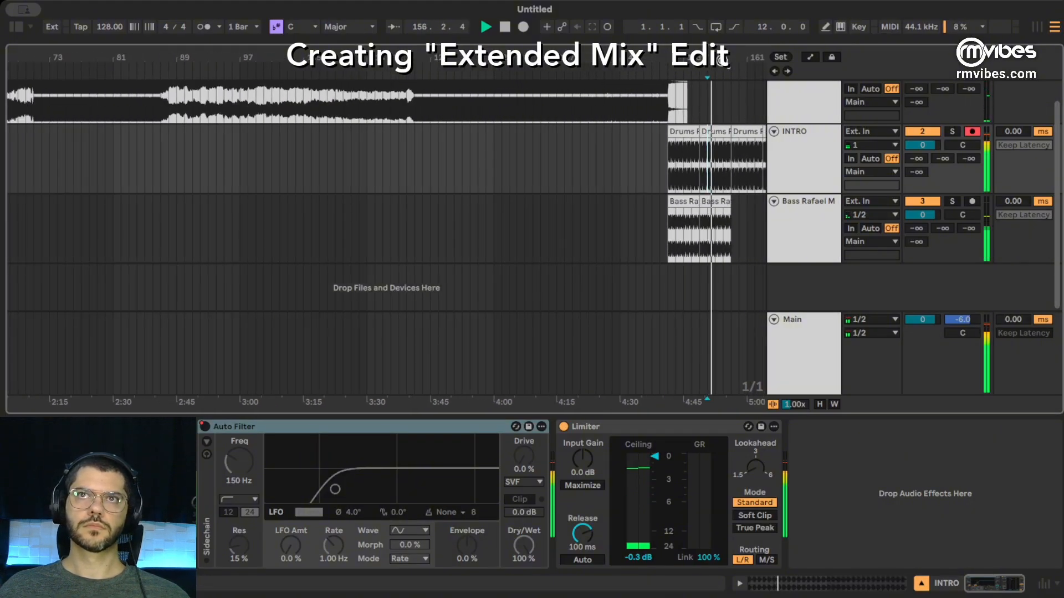
drag(722, 60, 692, 42)
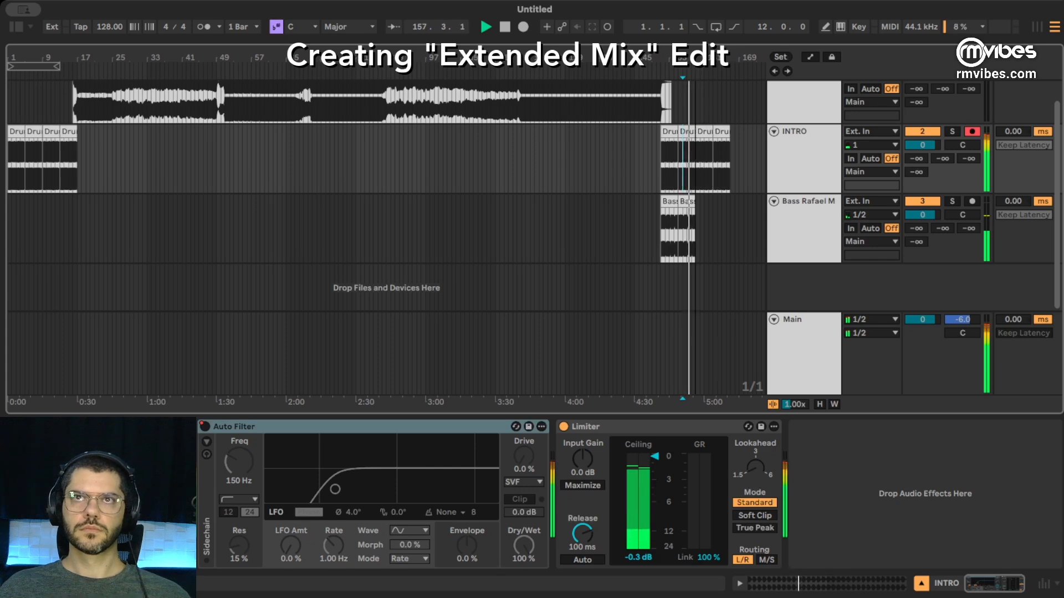
mouse_move(691, 60)
mouse_down()
mouse_move(689, 89)
mouse_move(686, 62)
mouse_up()
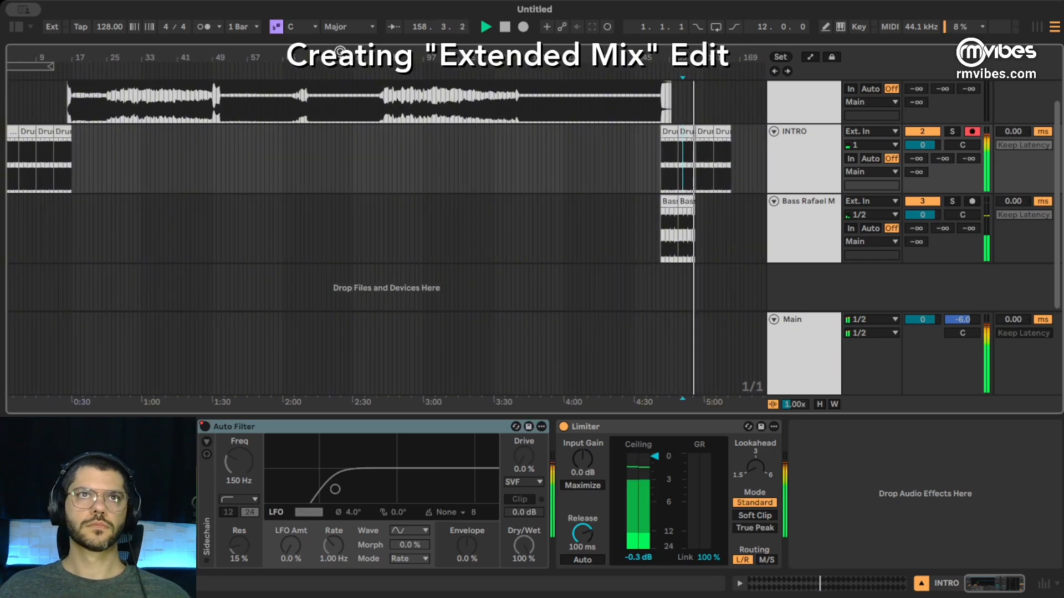
drag(480, 57, 487, 54)
key(space)
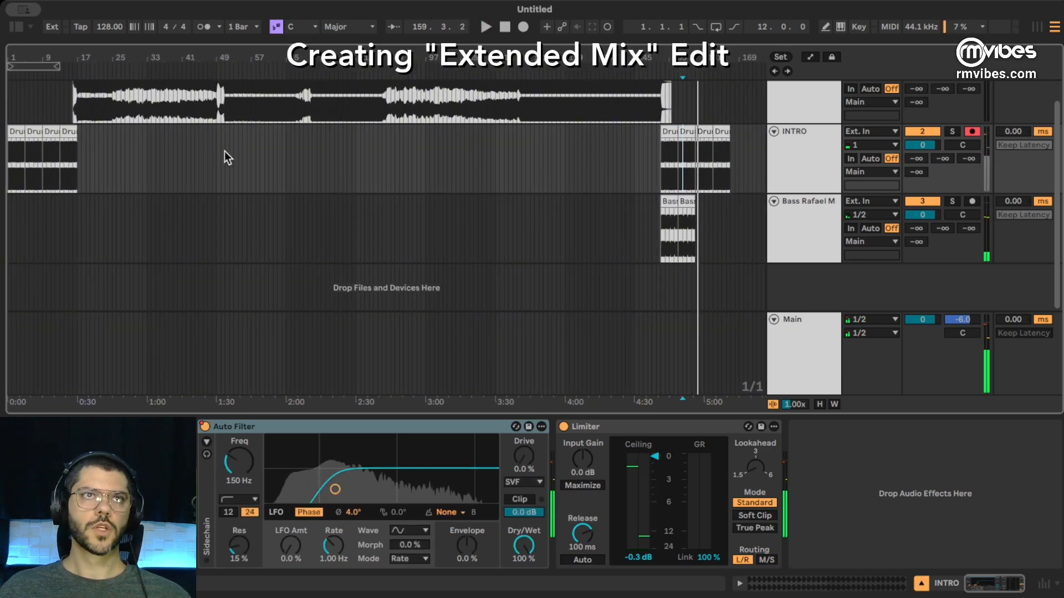
Step: Show the Main track's devices and select its Limiter
click(166, 201)
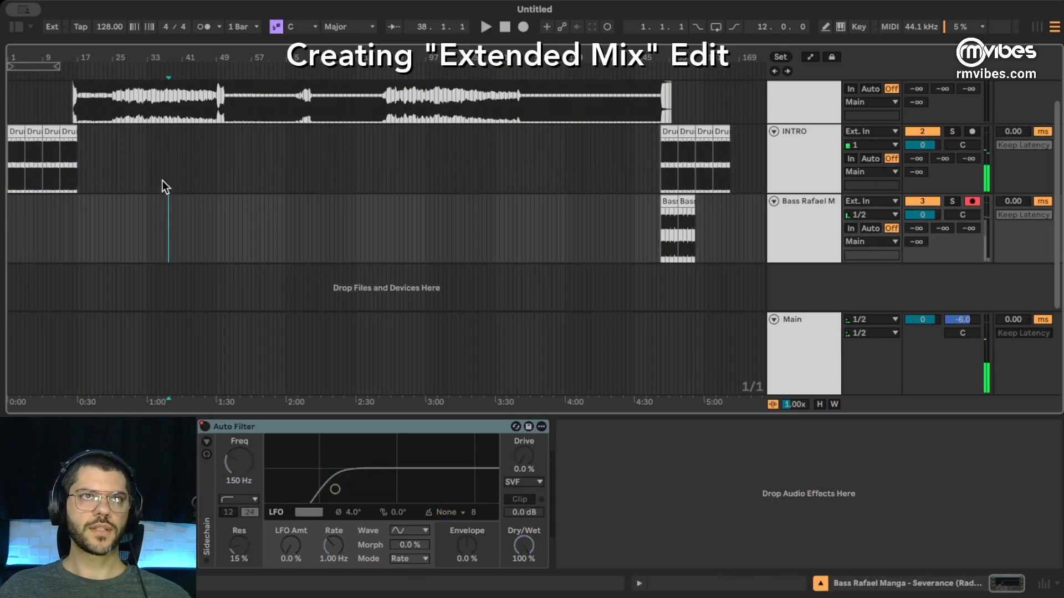
click(212, 355)
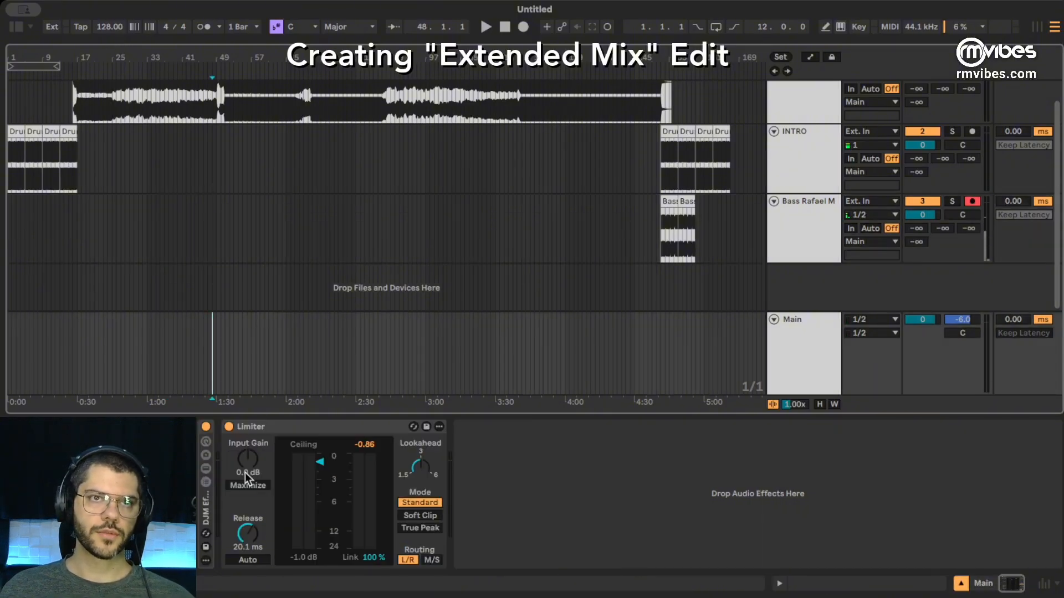
click(268, 429)
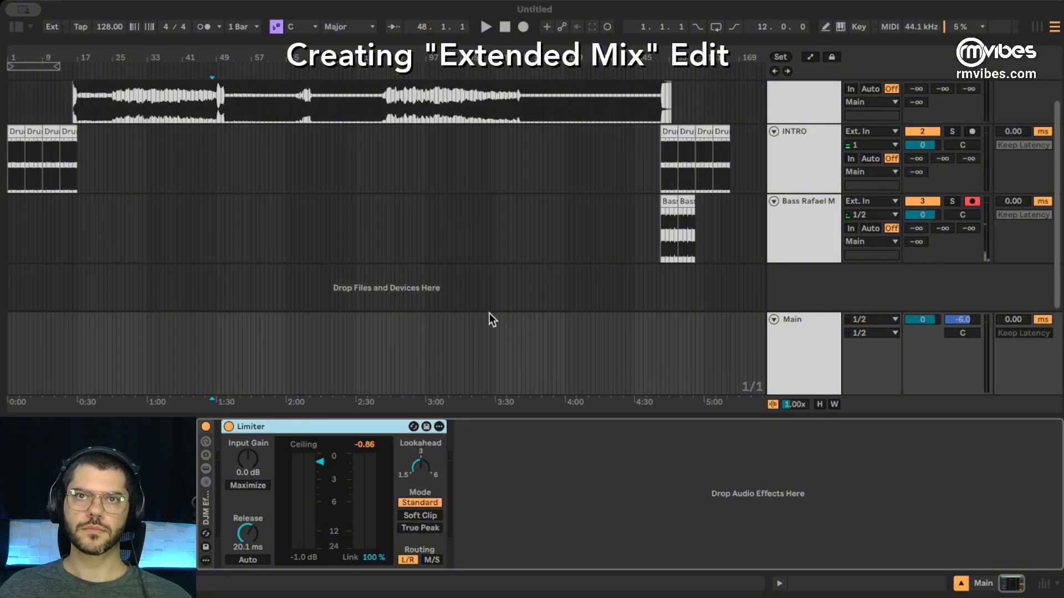
Step: Review the audio export settings for the Main output and close them without exporting
key(super+shift+r)
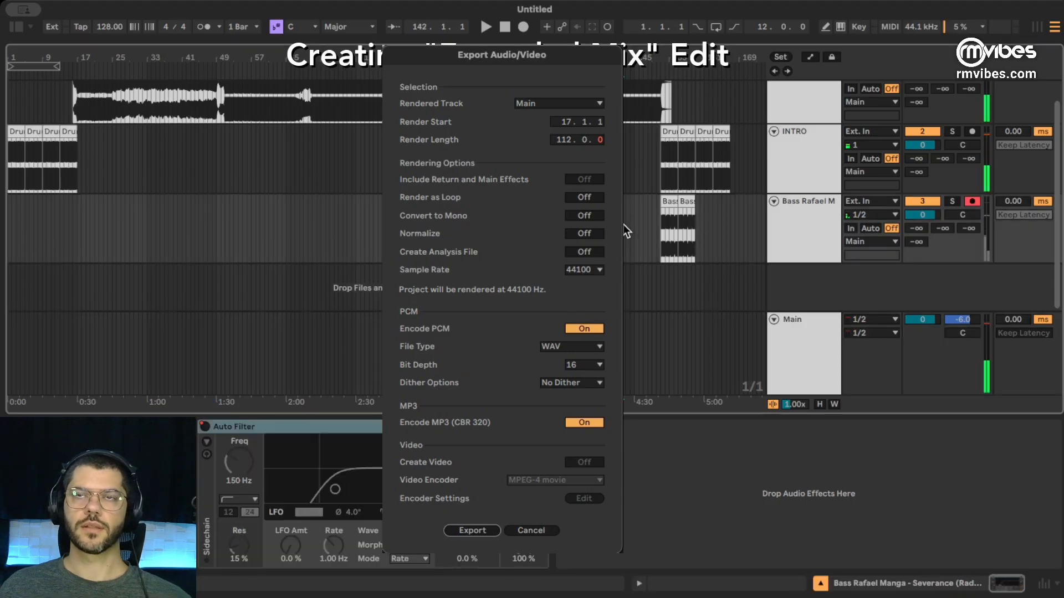
key(Escape)
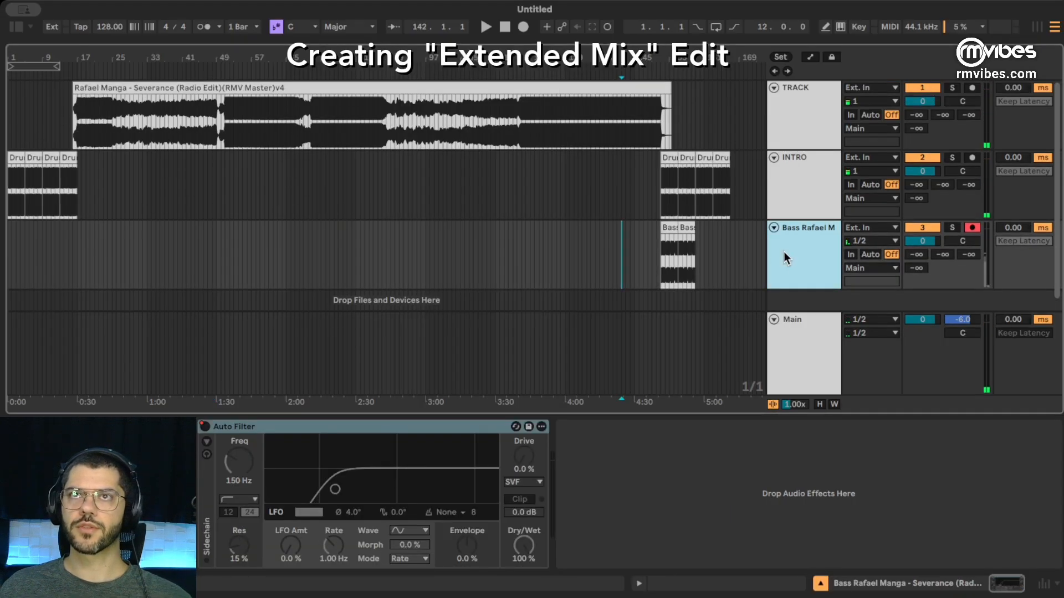
Step: Fold and deactivate the TRACK, INTRO and Bass tracks
shift+click(812, 122)
key(u)
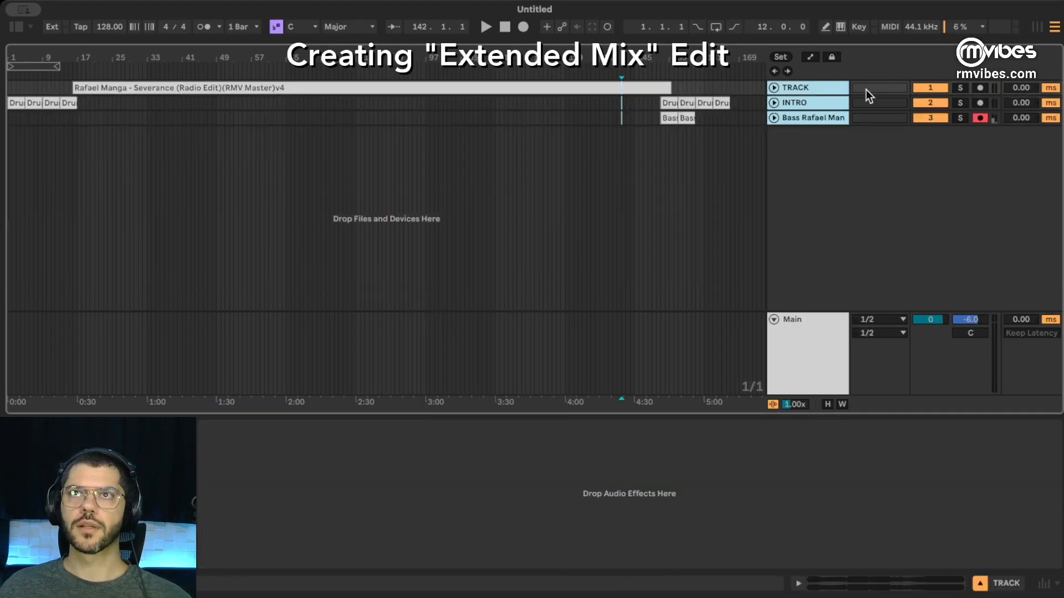
click(925, 88)
shift+click(808, 119)
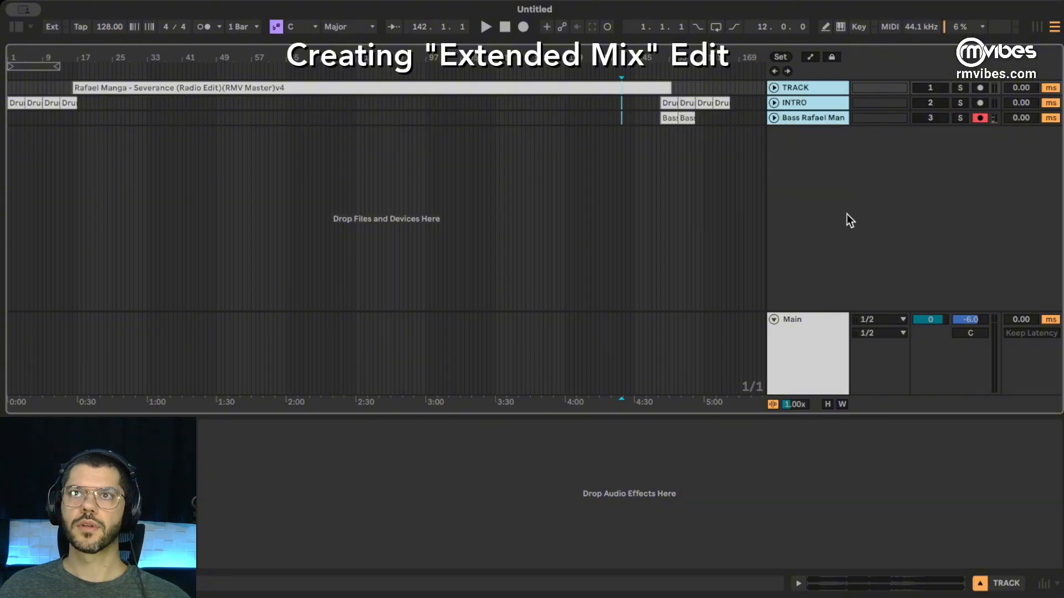
Step: Add an audio track, search the browser for "demo track ex", and place Demo Track (Extended Mix).mp3 on it starting at bar 1
key(ctrl+t)
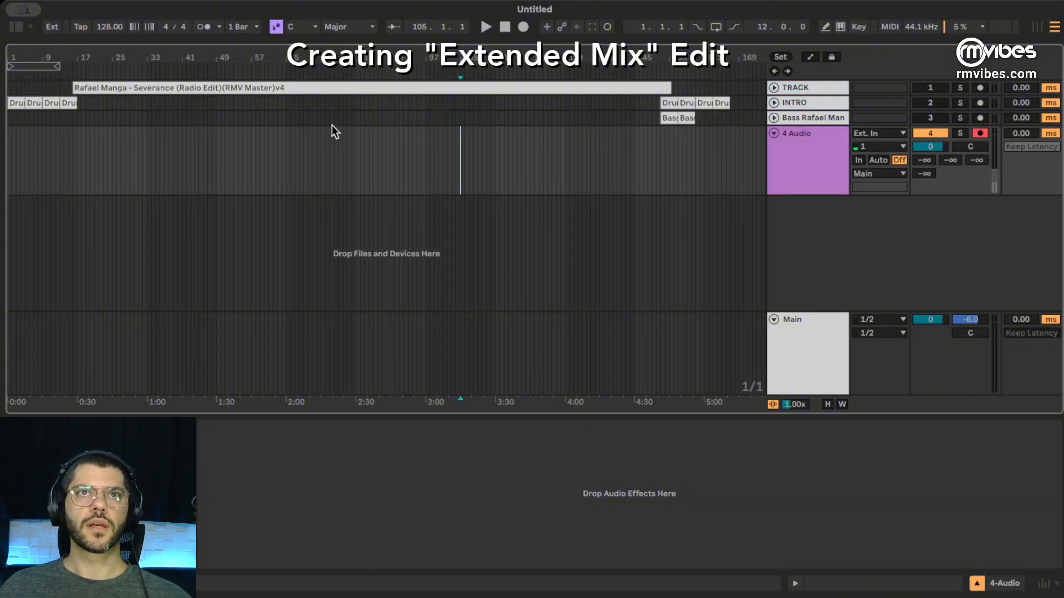
key(ctrl+f)
text(de)
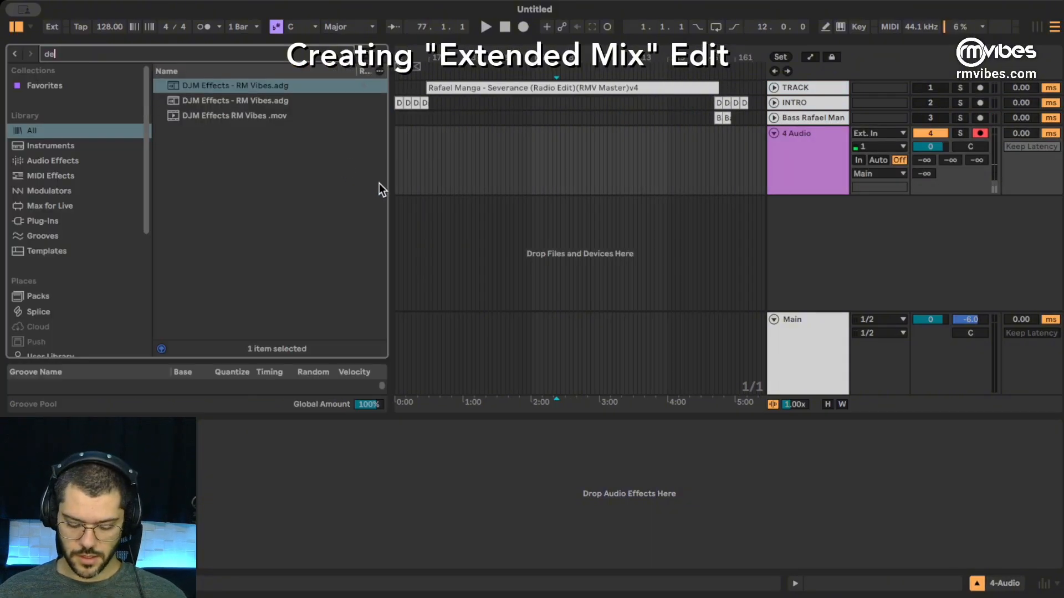
text(mo track ex)
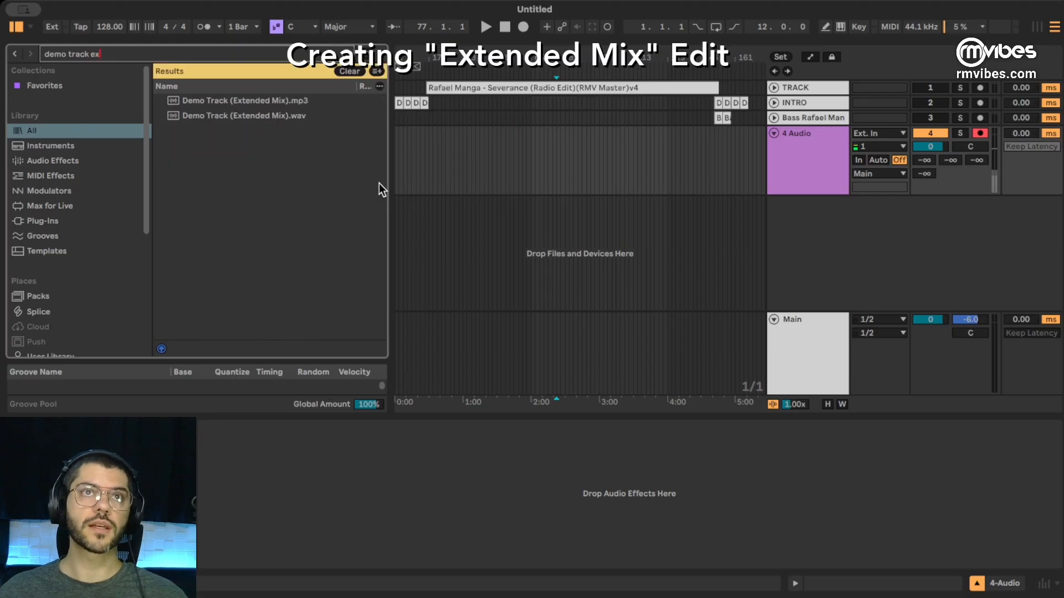
mouse_move(285, 101)
mouse_down()
mouse_move(416, 144)
mouse_move(403, 142)
mouse_up()
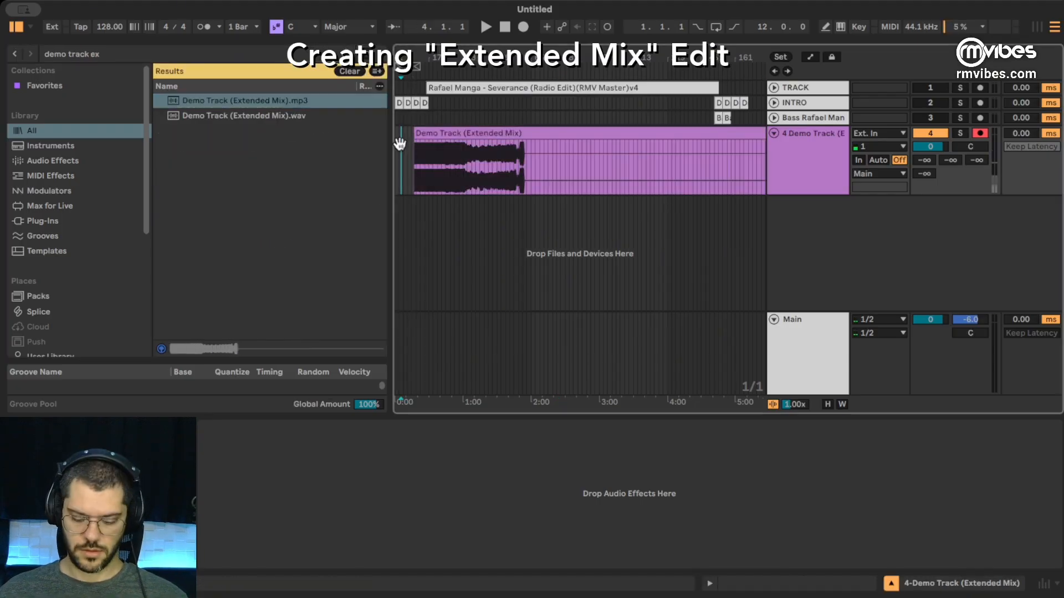
key(super+alt+b)
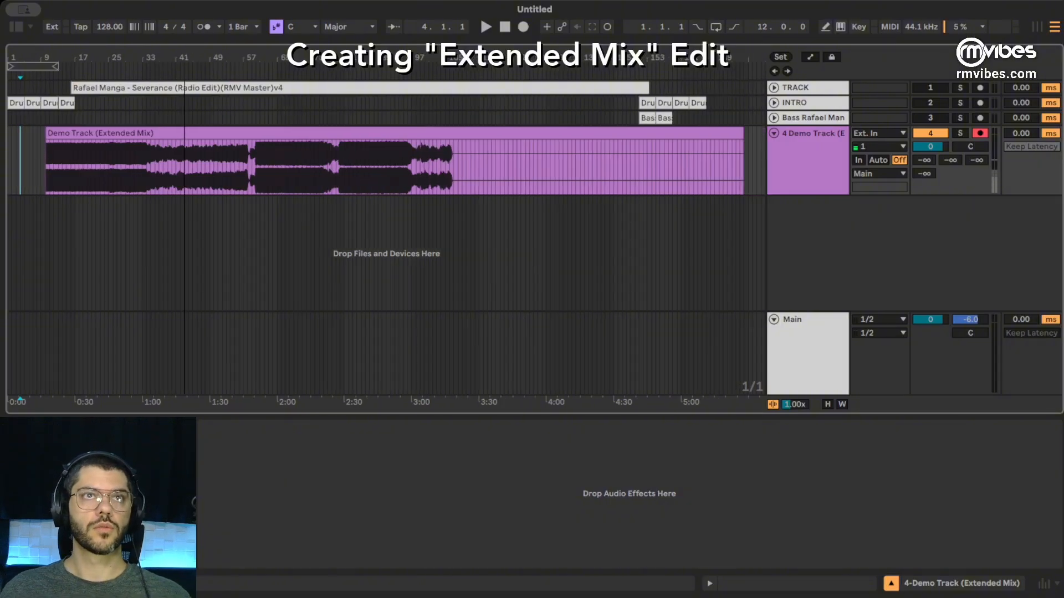
drag(456, 131, 419, 136)
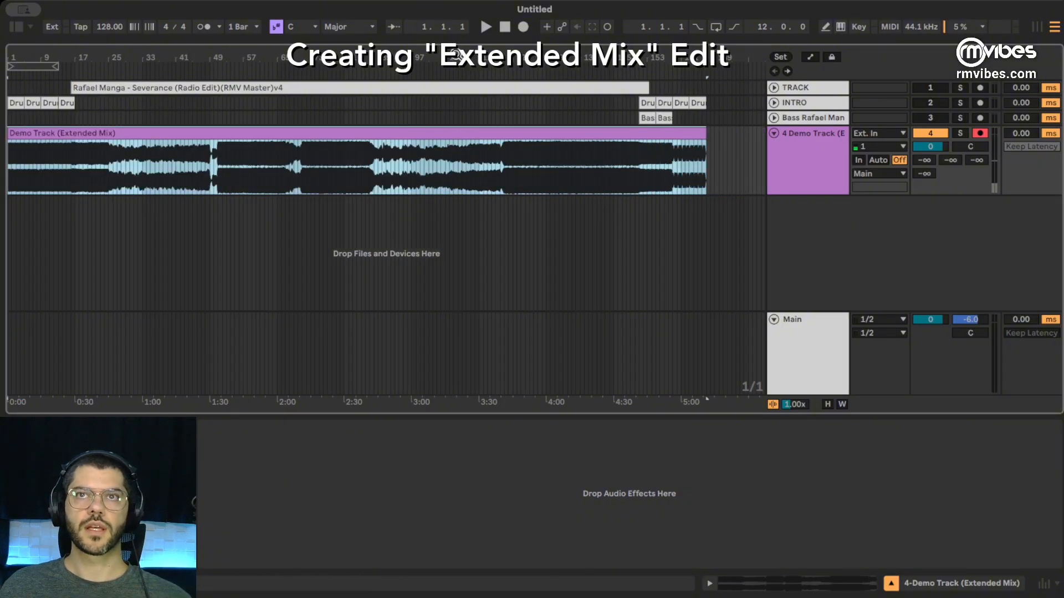
Step: Solo the Demo Track (Extended Mix) track and listen to its intro from about bars 6 and 2
click(961, 134)
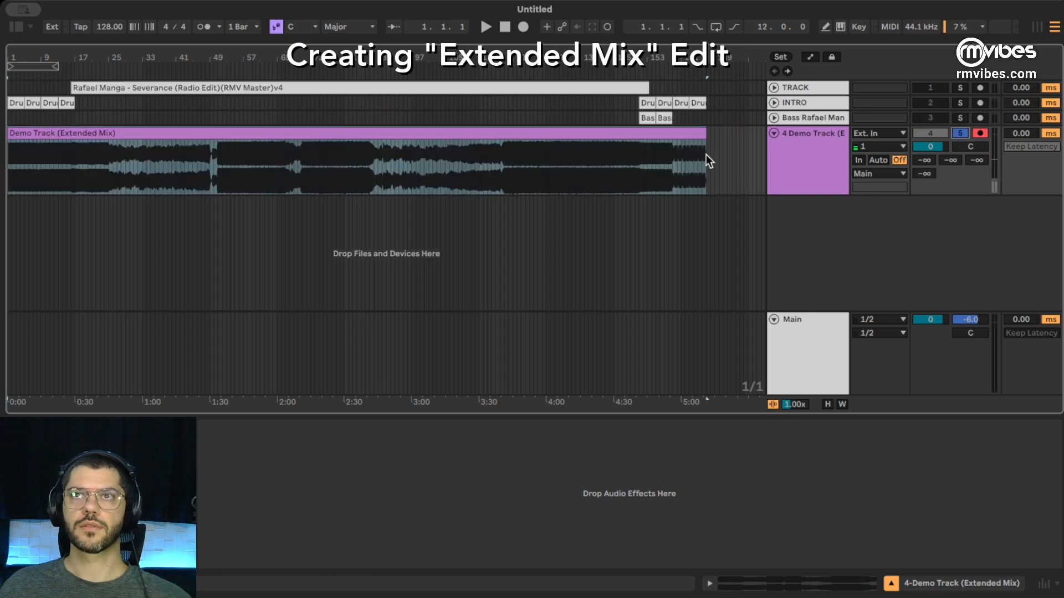
click(31, 172)
key(space)
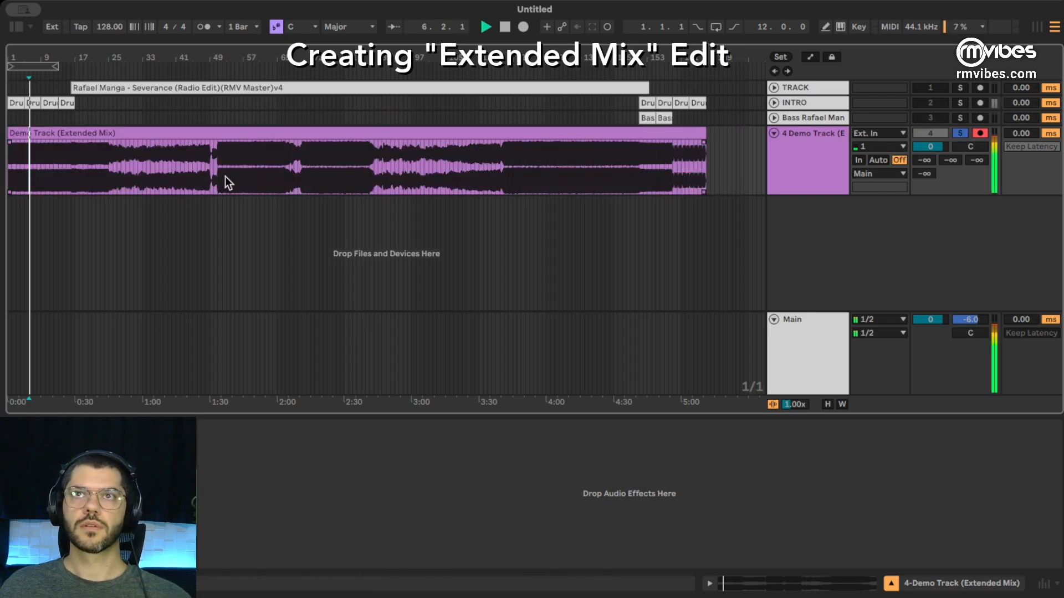
click(13, 155)
key(space)
key(space)
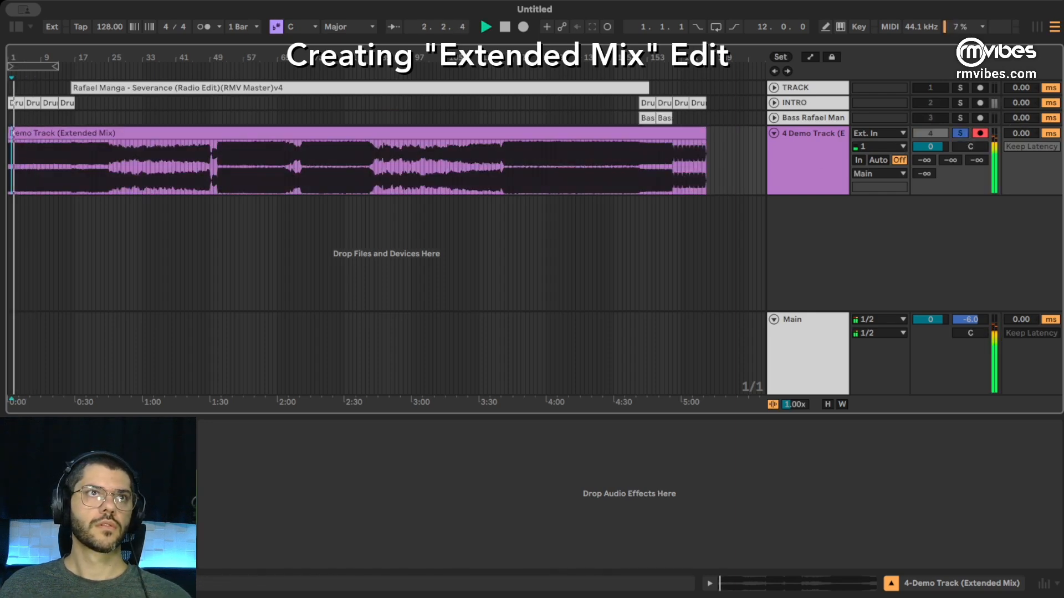
Step: Listen to Demo Track (Extended Mix) from about bar 15, where the drum intro leads into the radio edit
drag(13, 59, 14, 158)
click(300, 156)
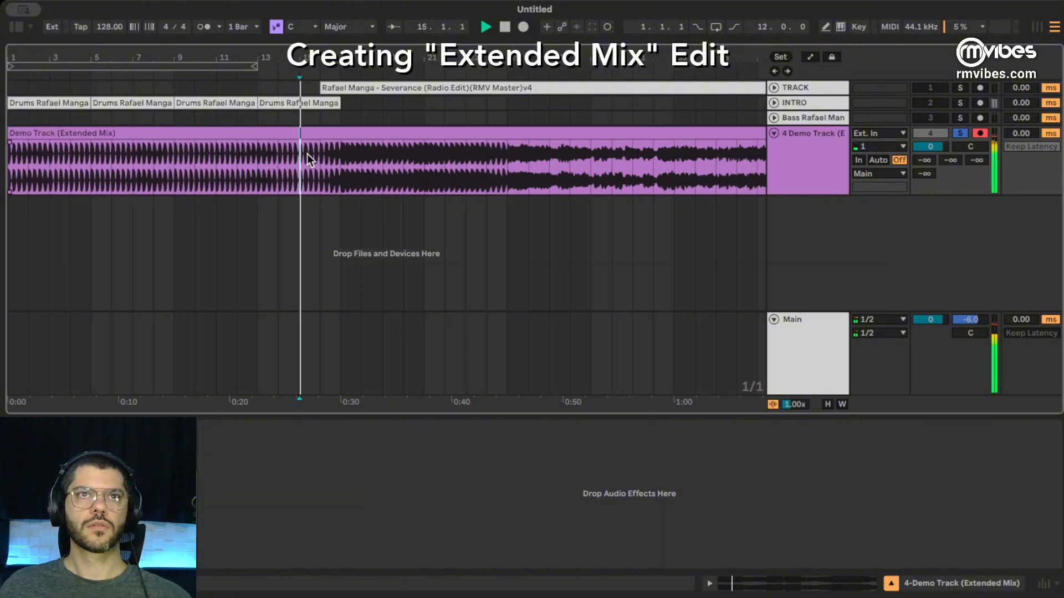
click(320, 158)
Step: Spot-check the middle sections of Demo Track (Extended Mix) by playing from several positions, including about bars 83 and 109
drag(348, 47, 347, 33)
drag(622, 60, 437, 54)
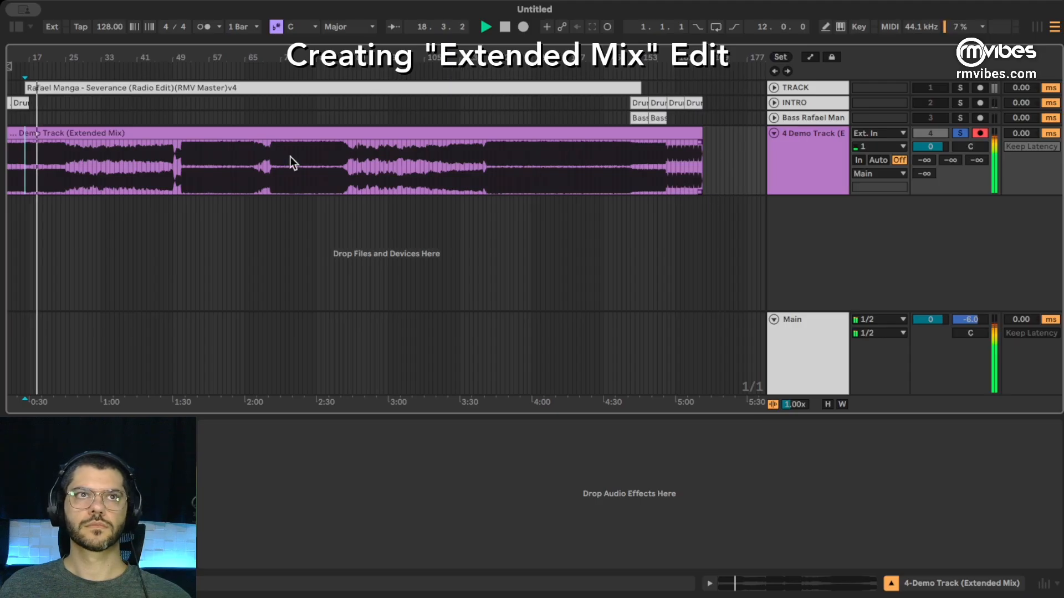
click(187, 166)
click(324, 156)
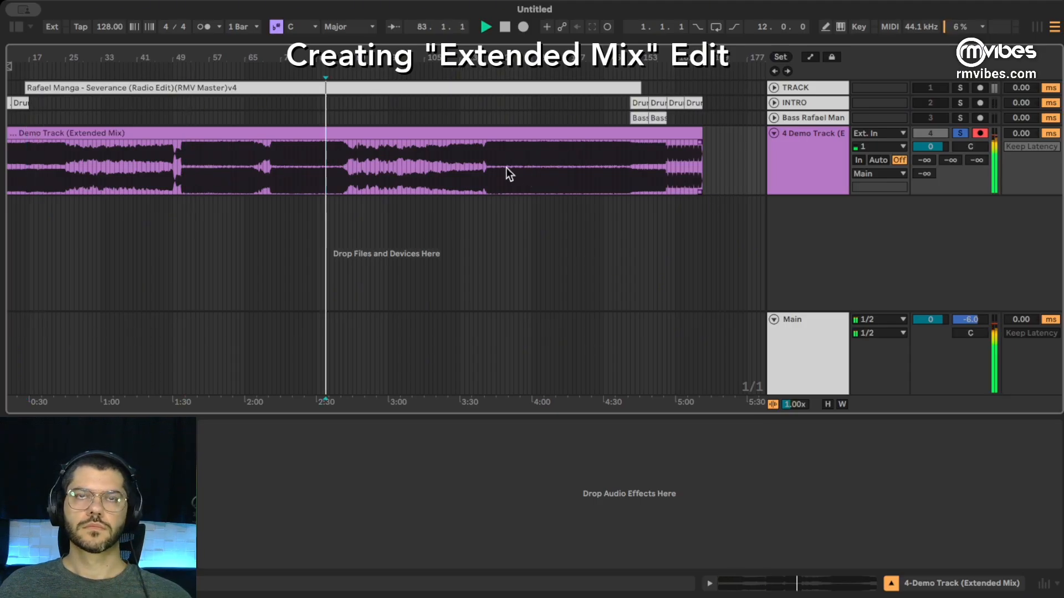
click(443, 158)
click(519, 152)
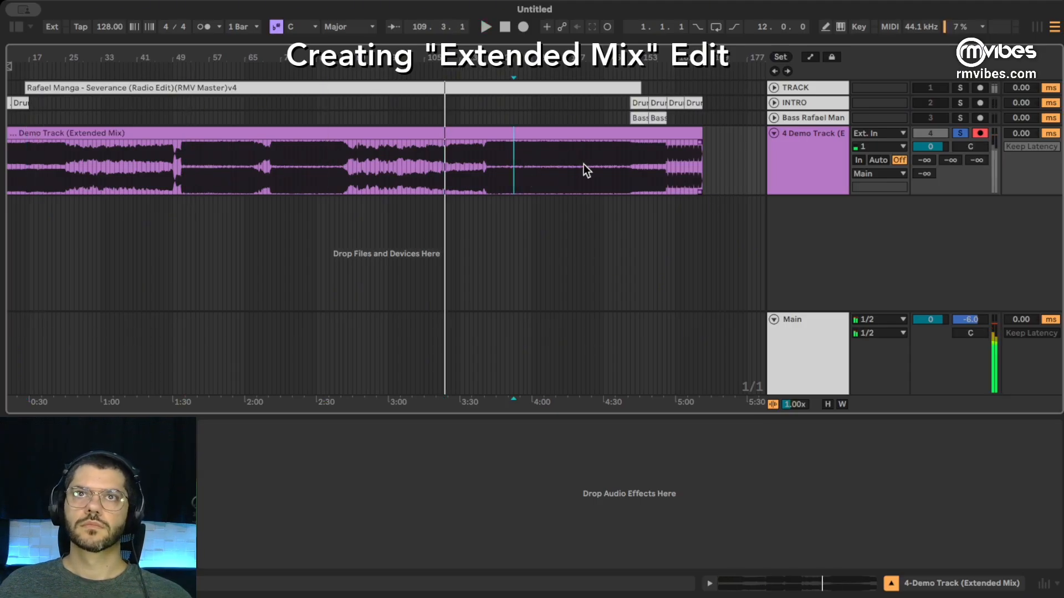
Step: Listen to the drum-and-bass outro of Demo Track (Extended Mix) from about bars 157 and 151, and stop playback
click(630, 159)
click(658, 151)
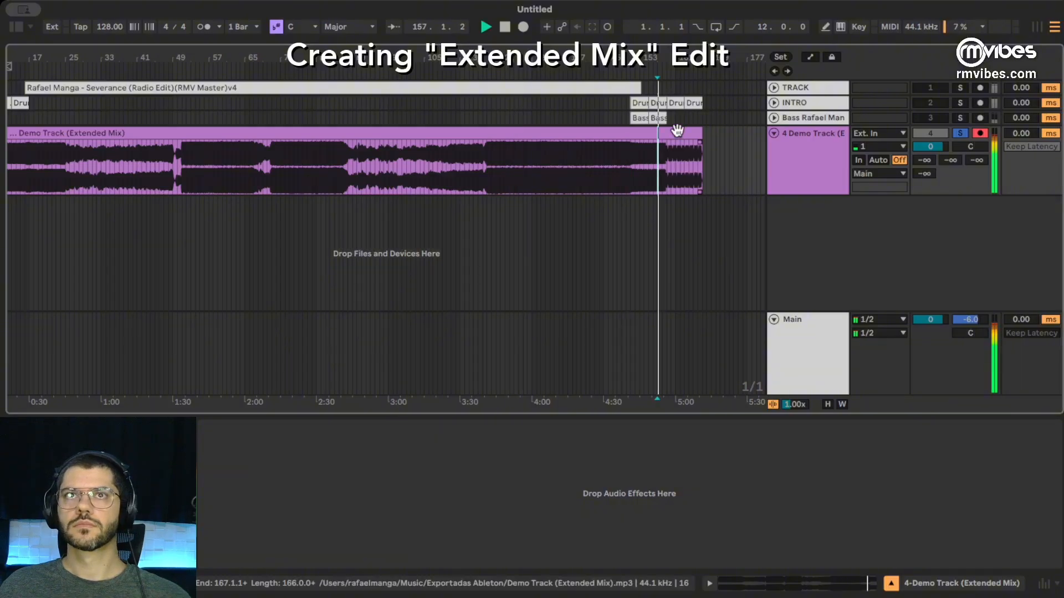
mouse_move(667, 58)
mouse_down()
mouse_move(604, 122)
mouse_move(563, 94)
mouse_up()
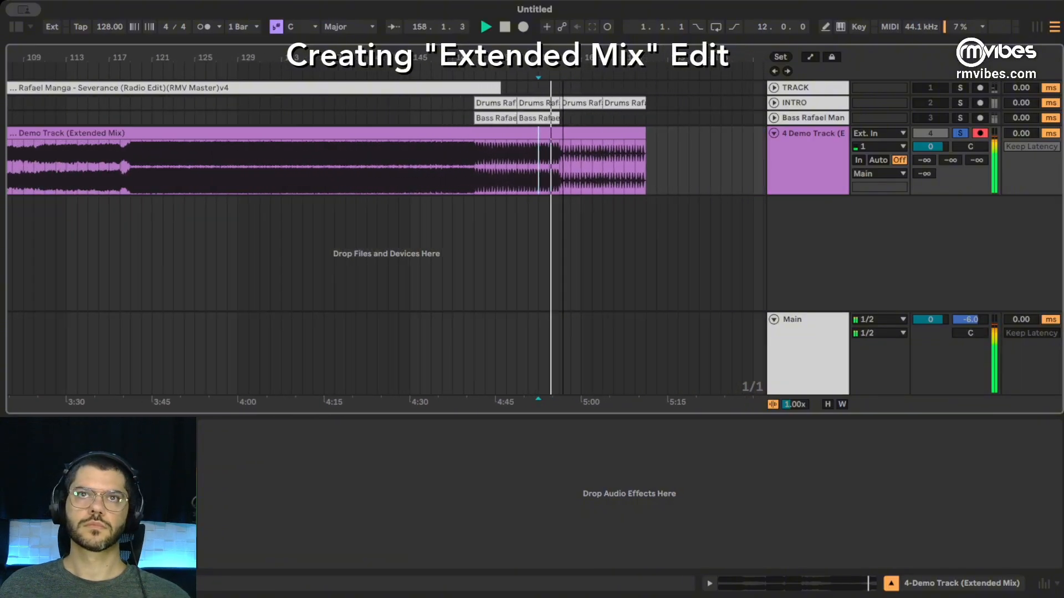
click(476, 147)
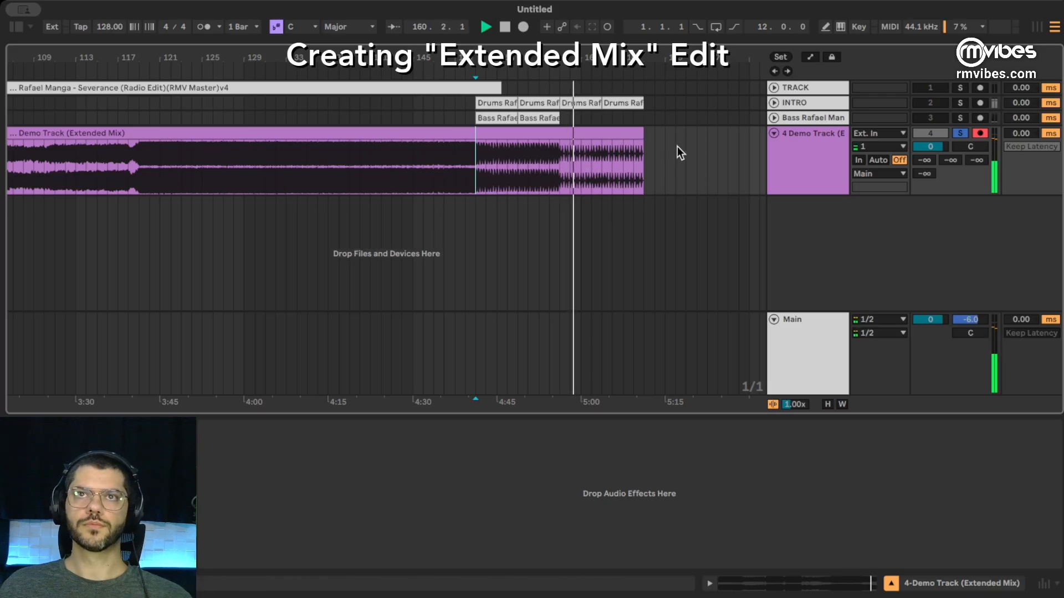
key(space)
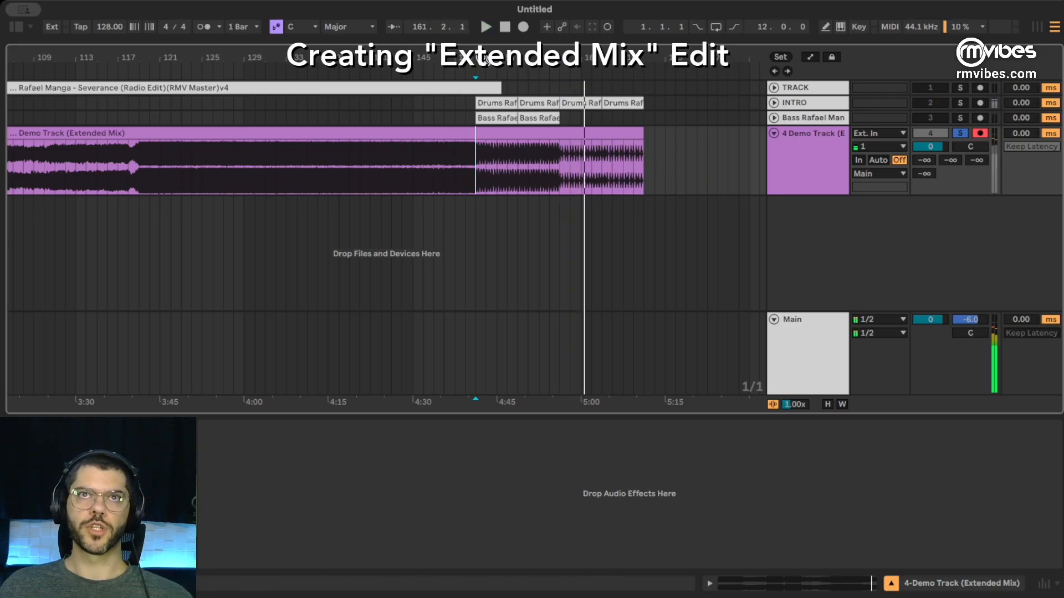
drag(483, 59, 645, 60)
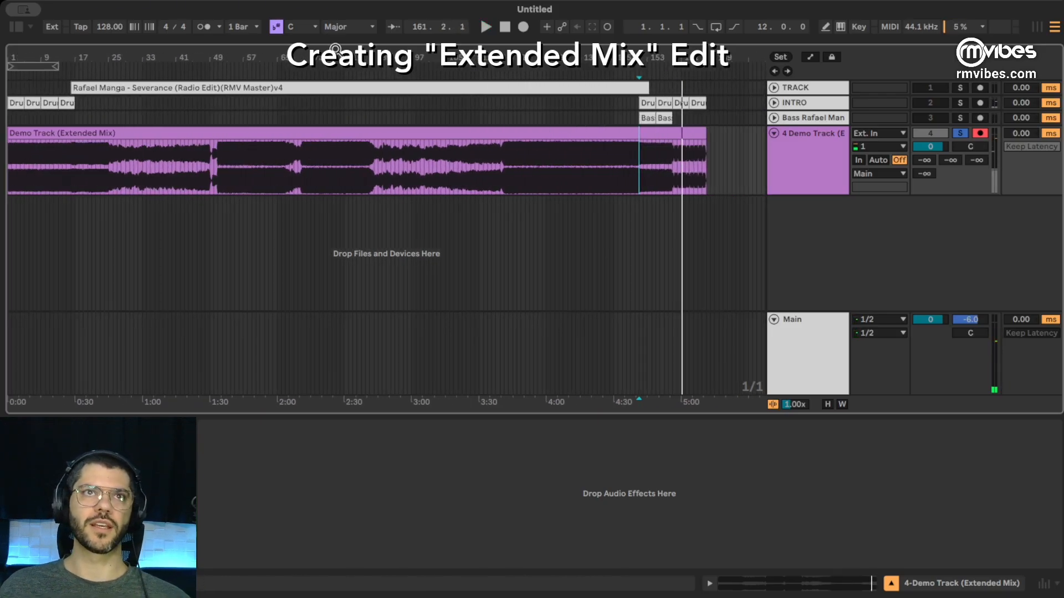